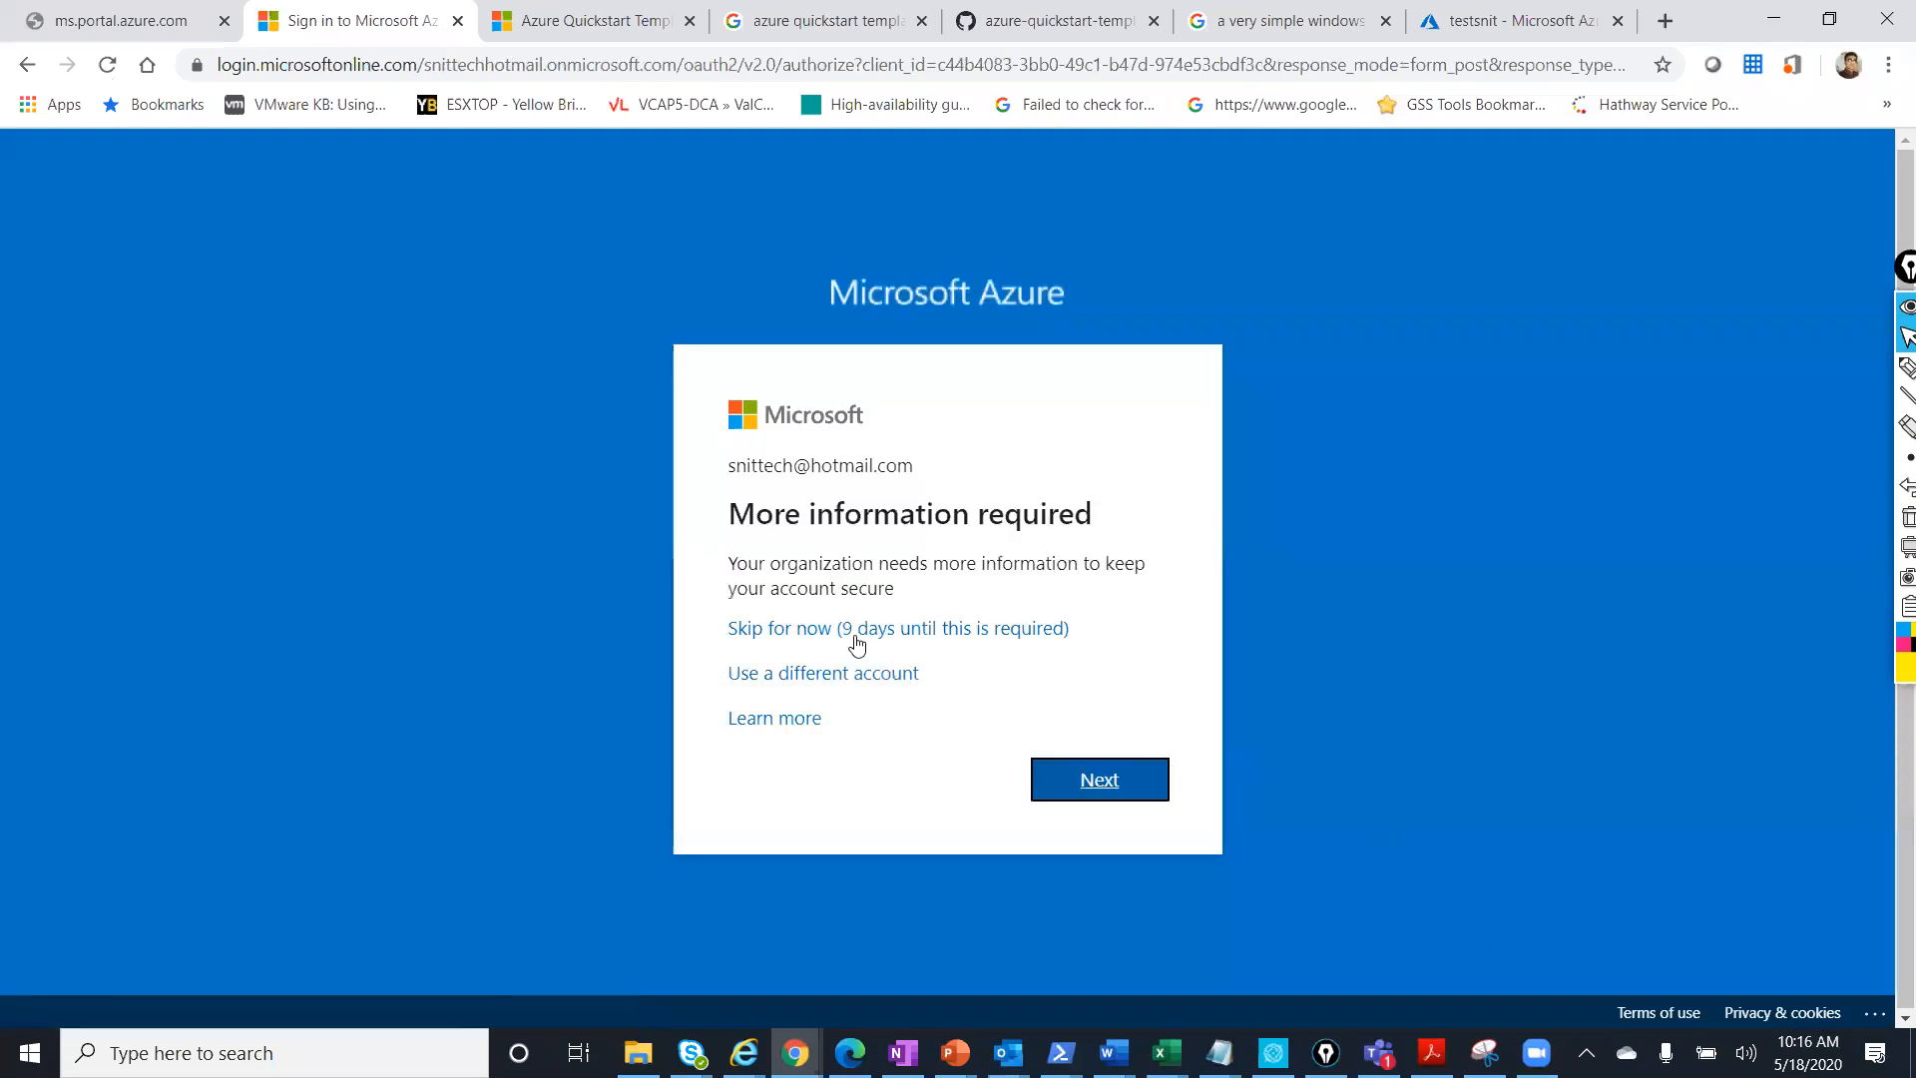
Skip the extra security setup and go to Create a resource in the Marketplace.
{"action": "left_click", "coordinate": [850, 631]}
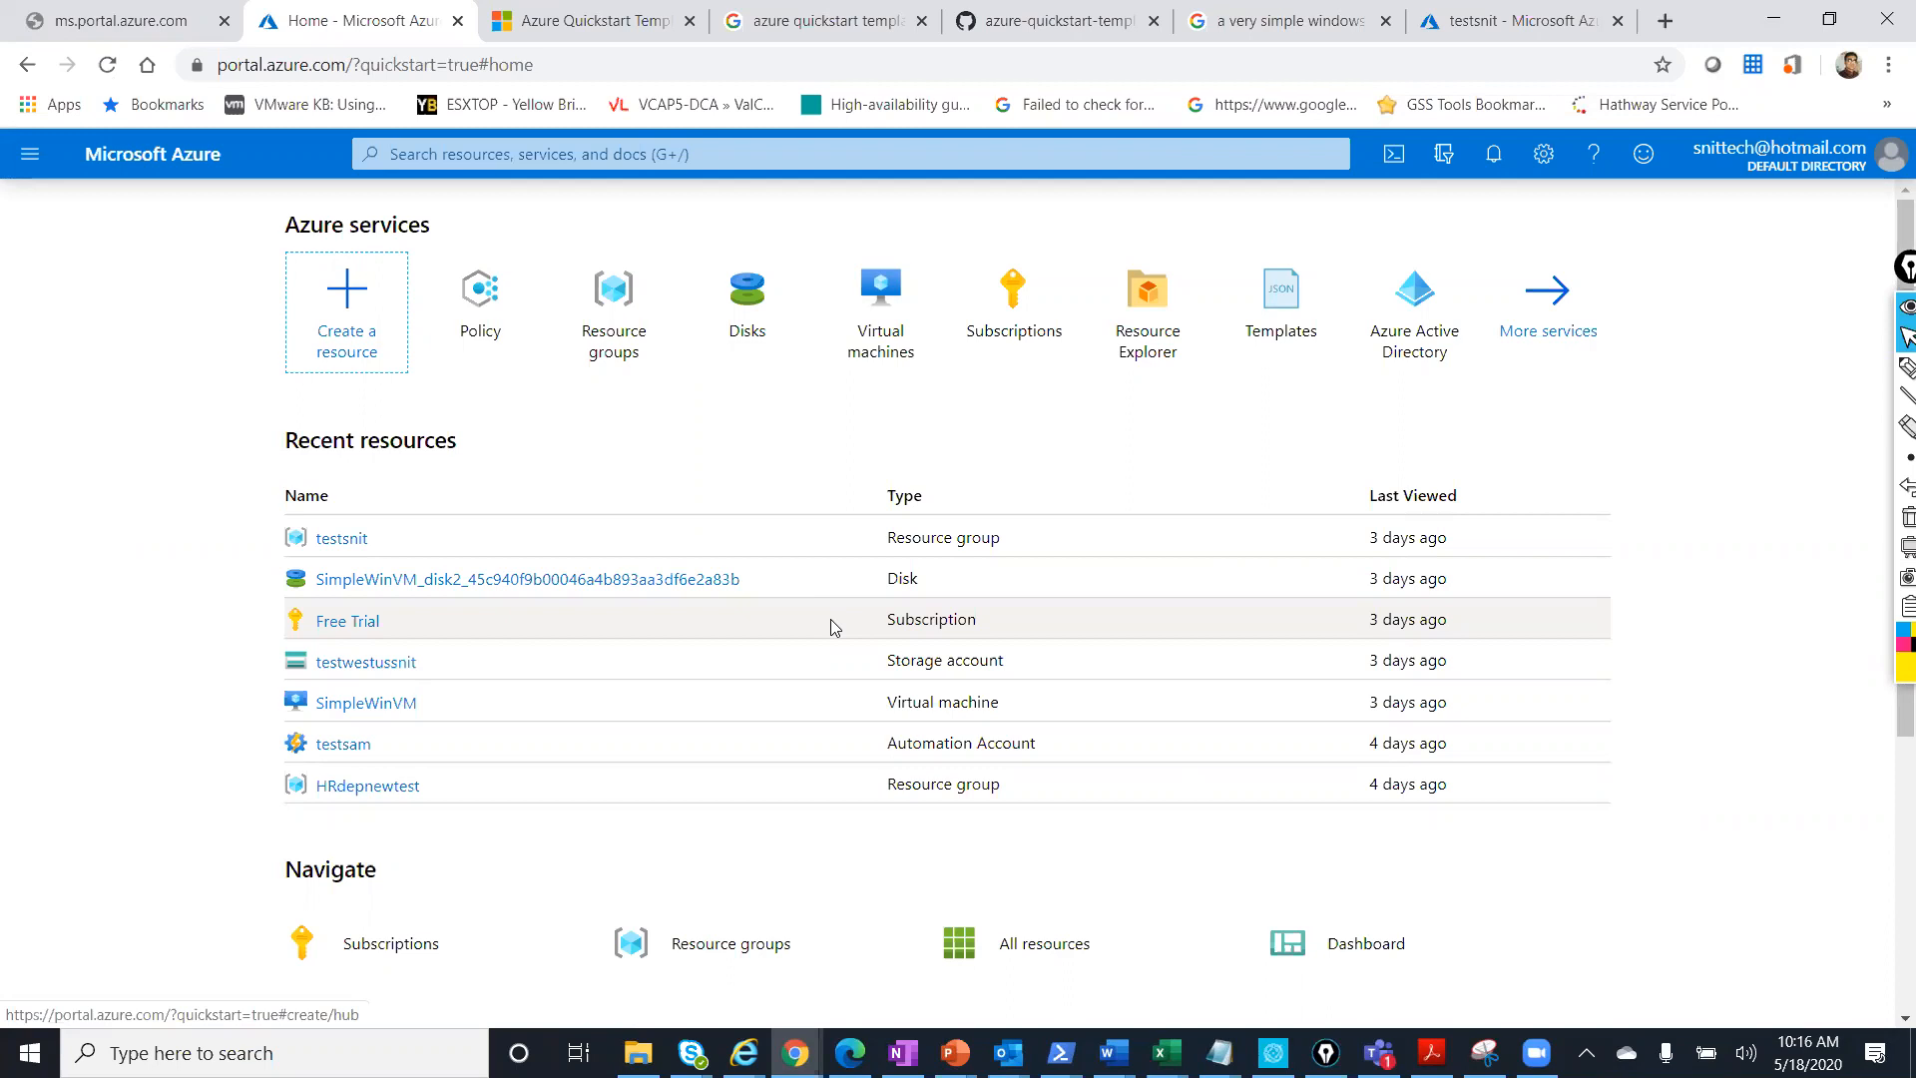
{"action": "left_click", "coordinate": [333, 319]}
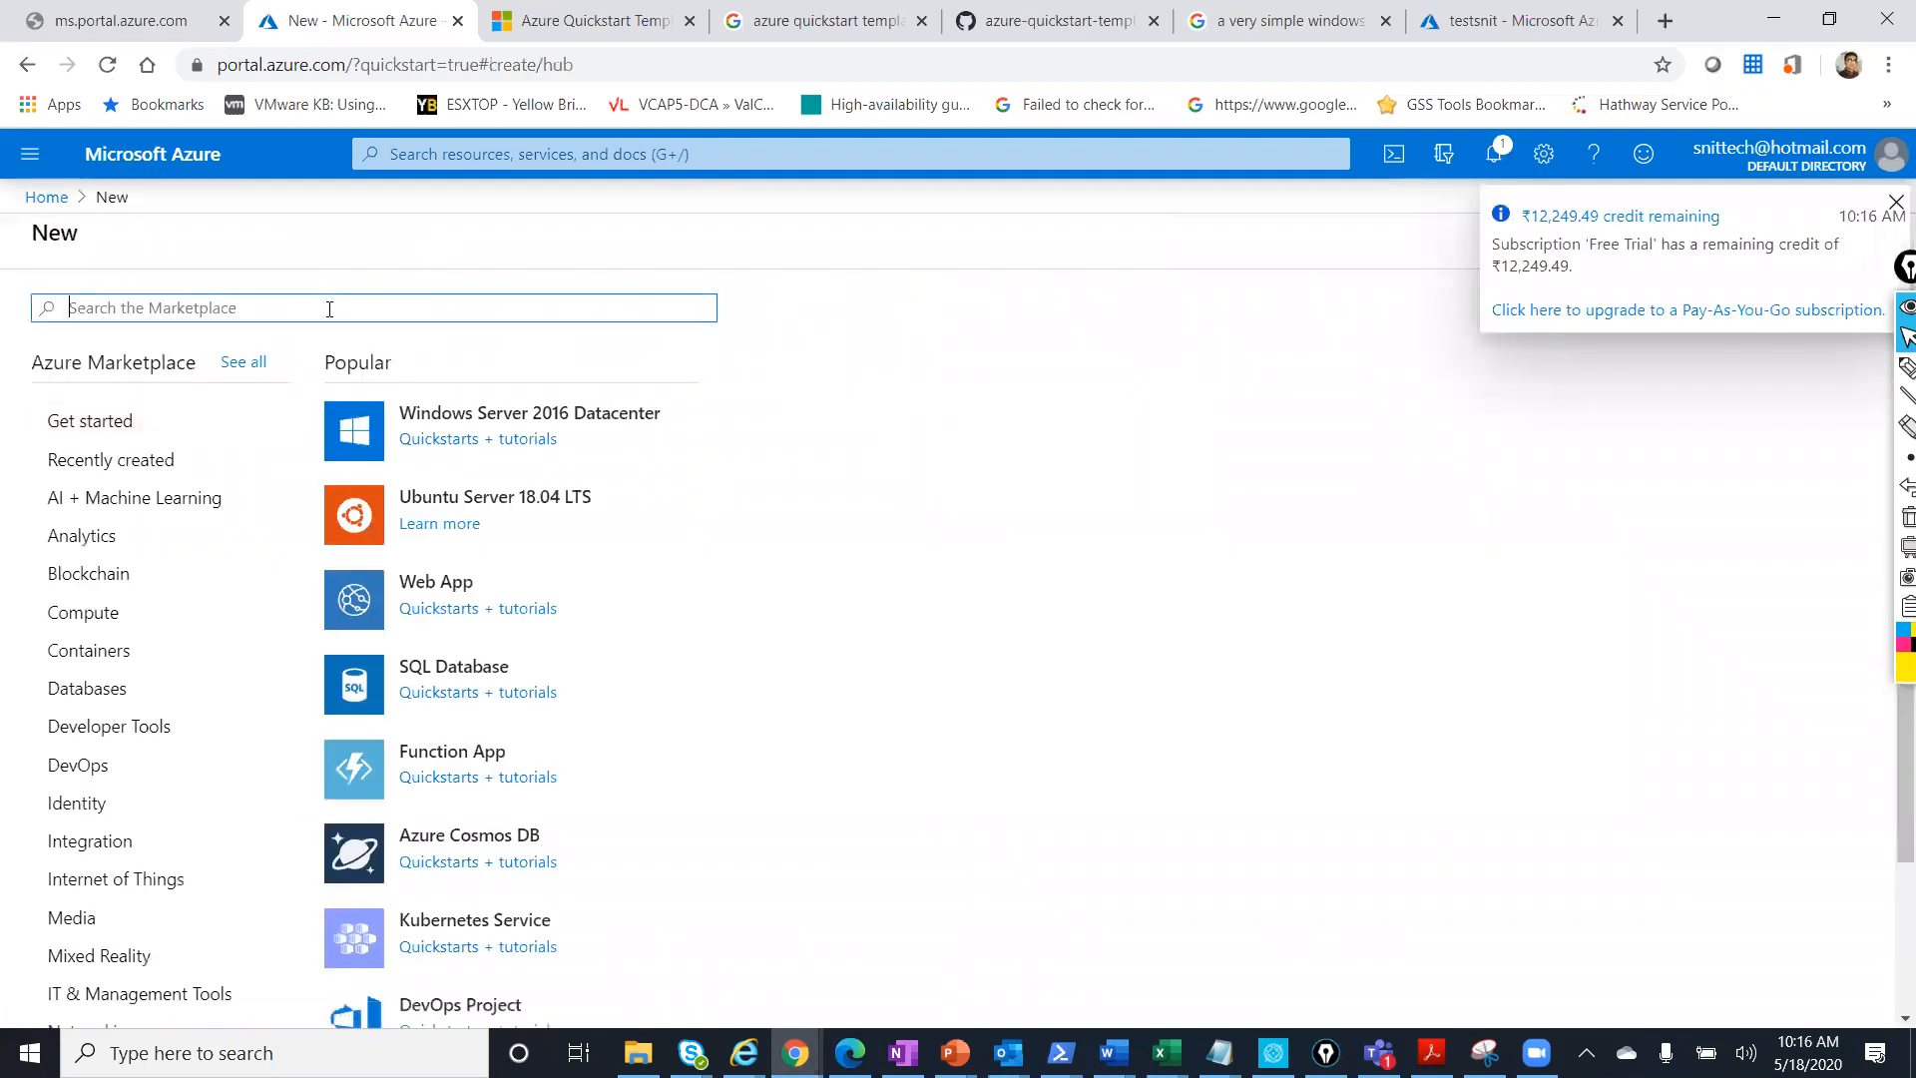
Search the Marketplace for 'storage account' and open 'Storage account - blob, file, table, queue'.
{"action": "type", "text": "storage"}
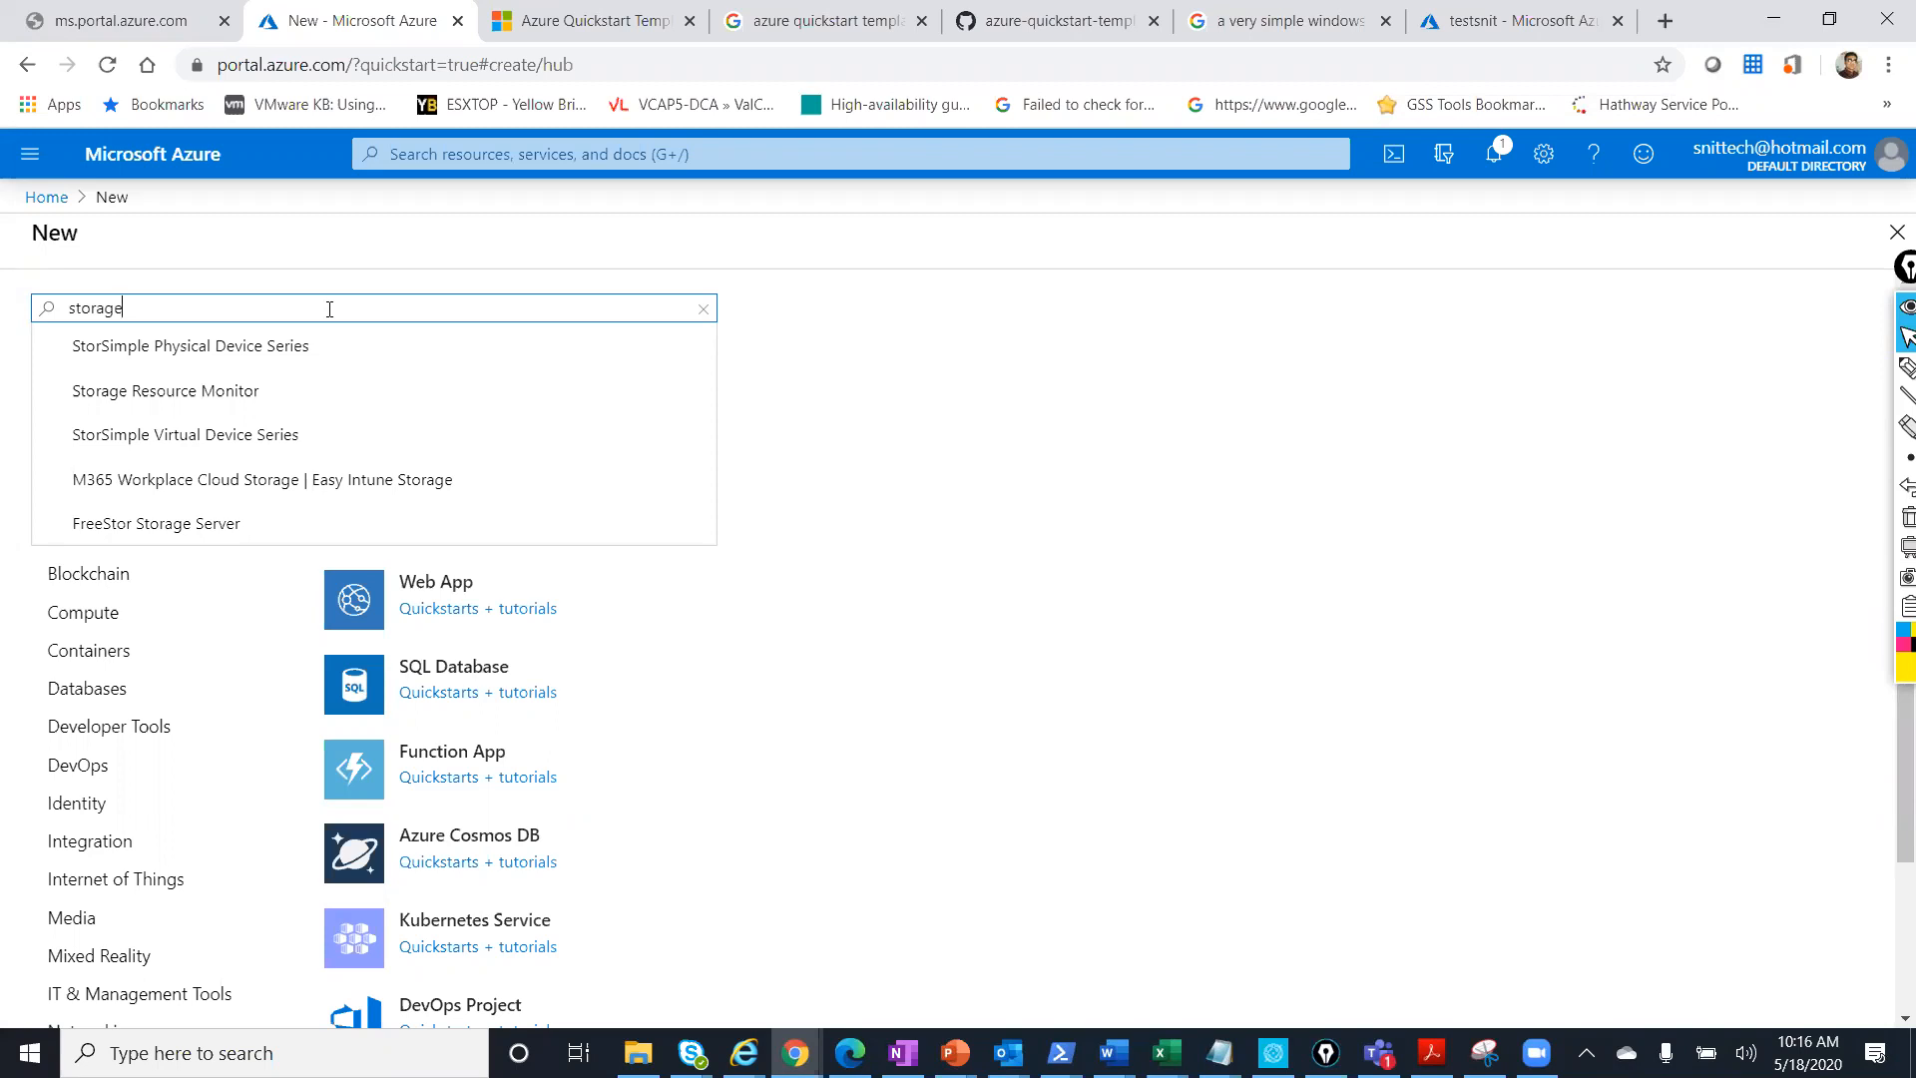
{"action": "type", "text": "acc"}
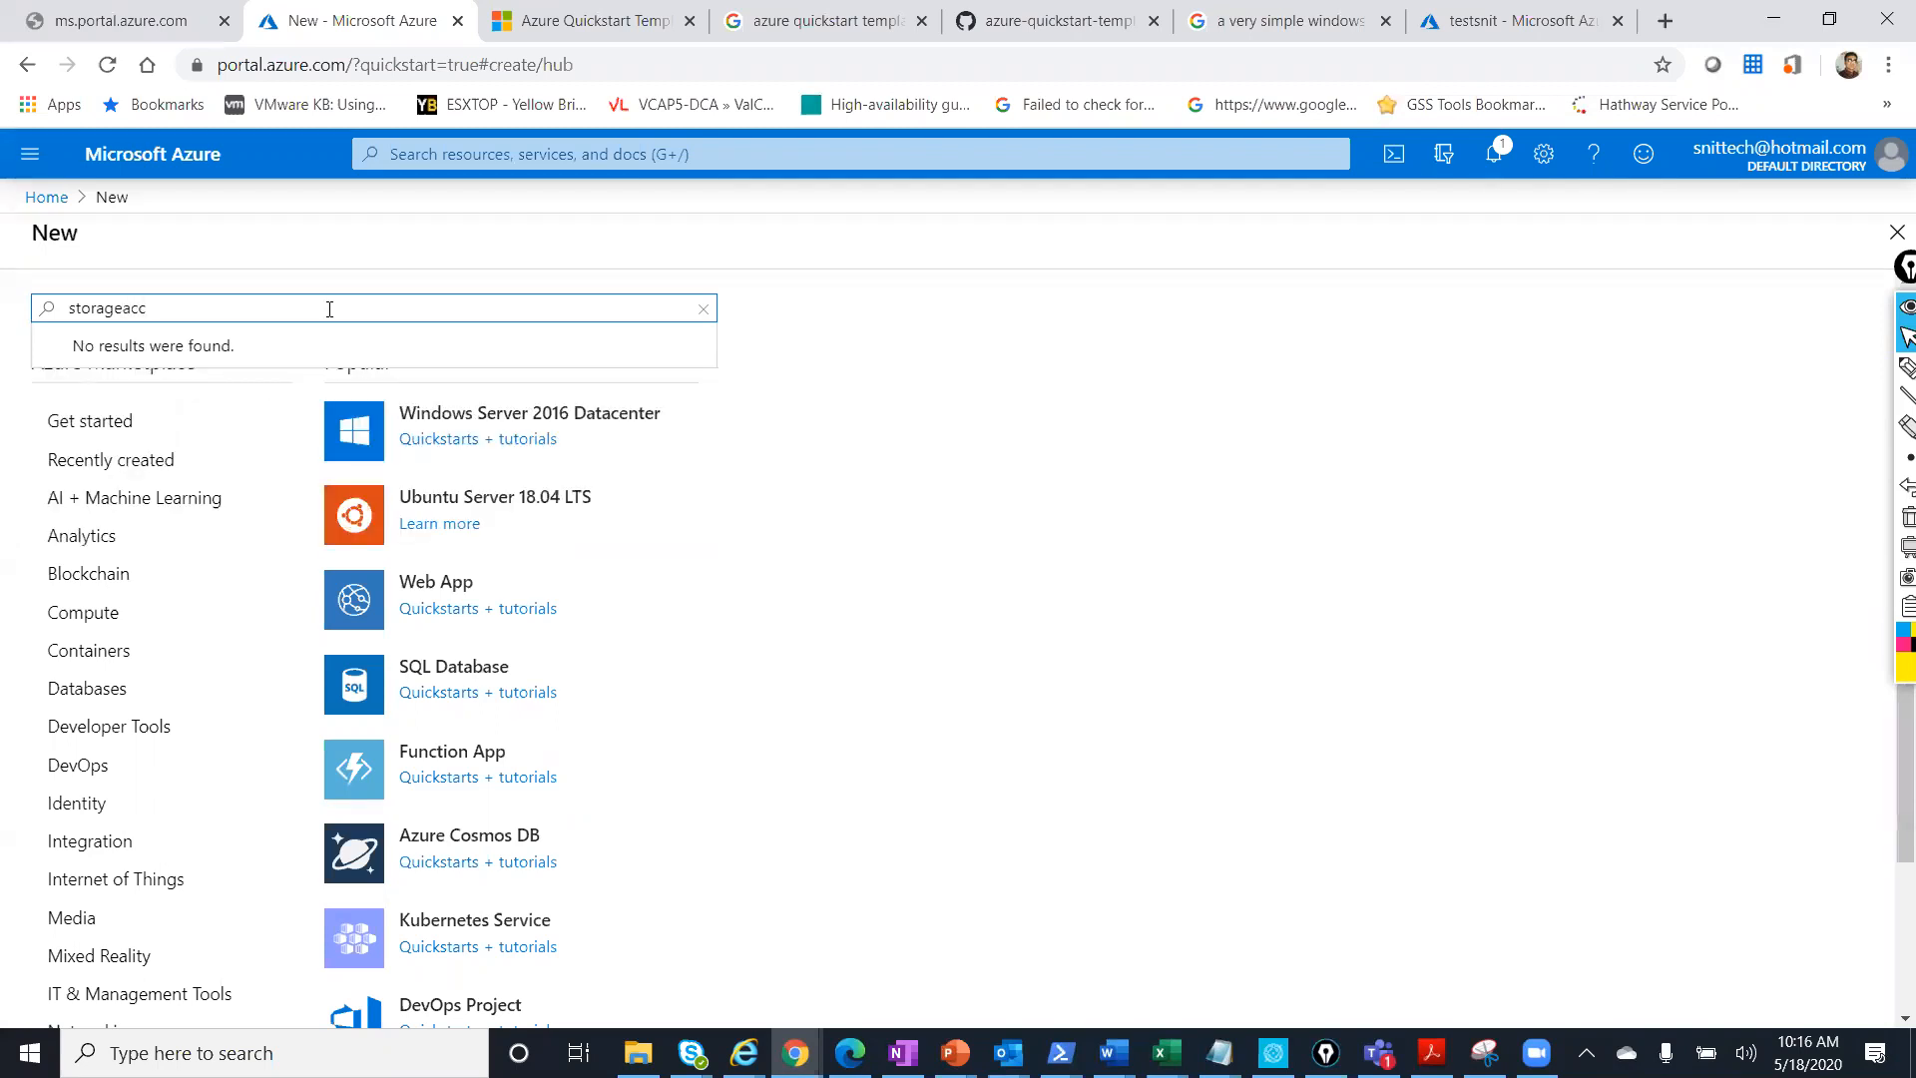
{"action": "key", "text": "BackSpace"}
{"action": "key", "text": "BackSpace"}
{"action": "key", "text": "BackSpace"}
{"action": "type", "text": "account"}
{"action": "left_click", "coordinate": [330, 345]}
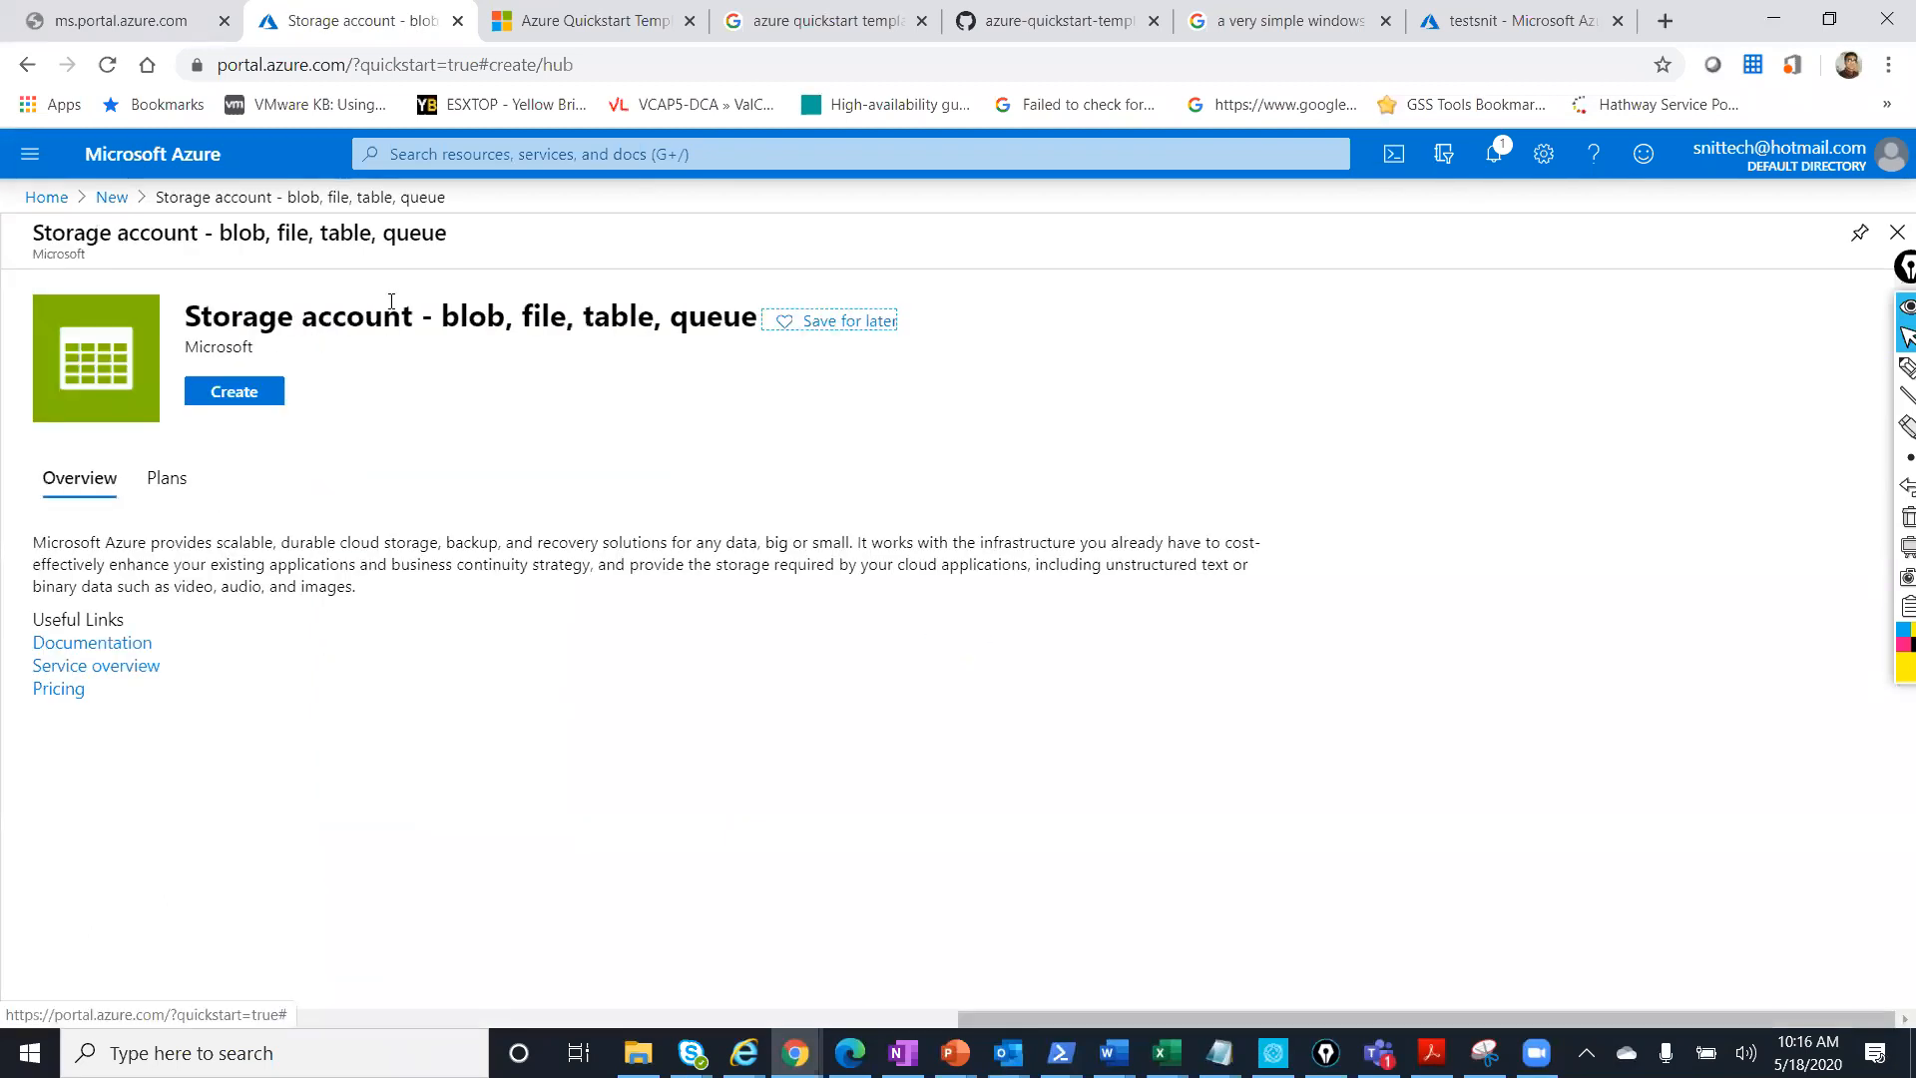
Highlight the overview's title and description while explaining, then start creating the storage account.
{"action": "left_click_drag", "start_coordinate": [442, 316], "coordinate": [755, 318]}
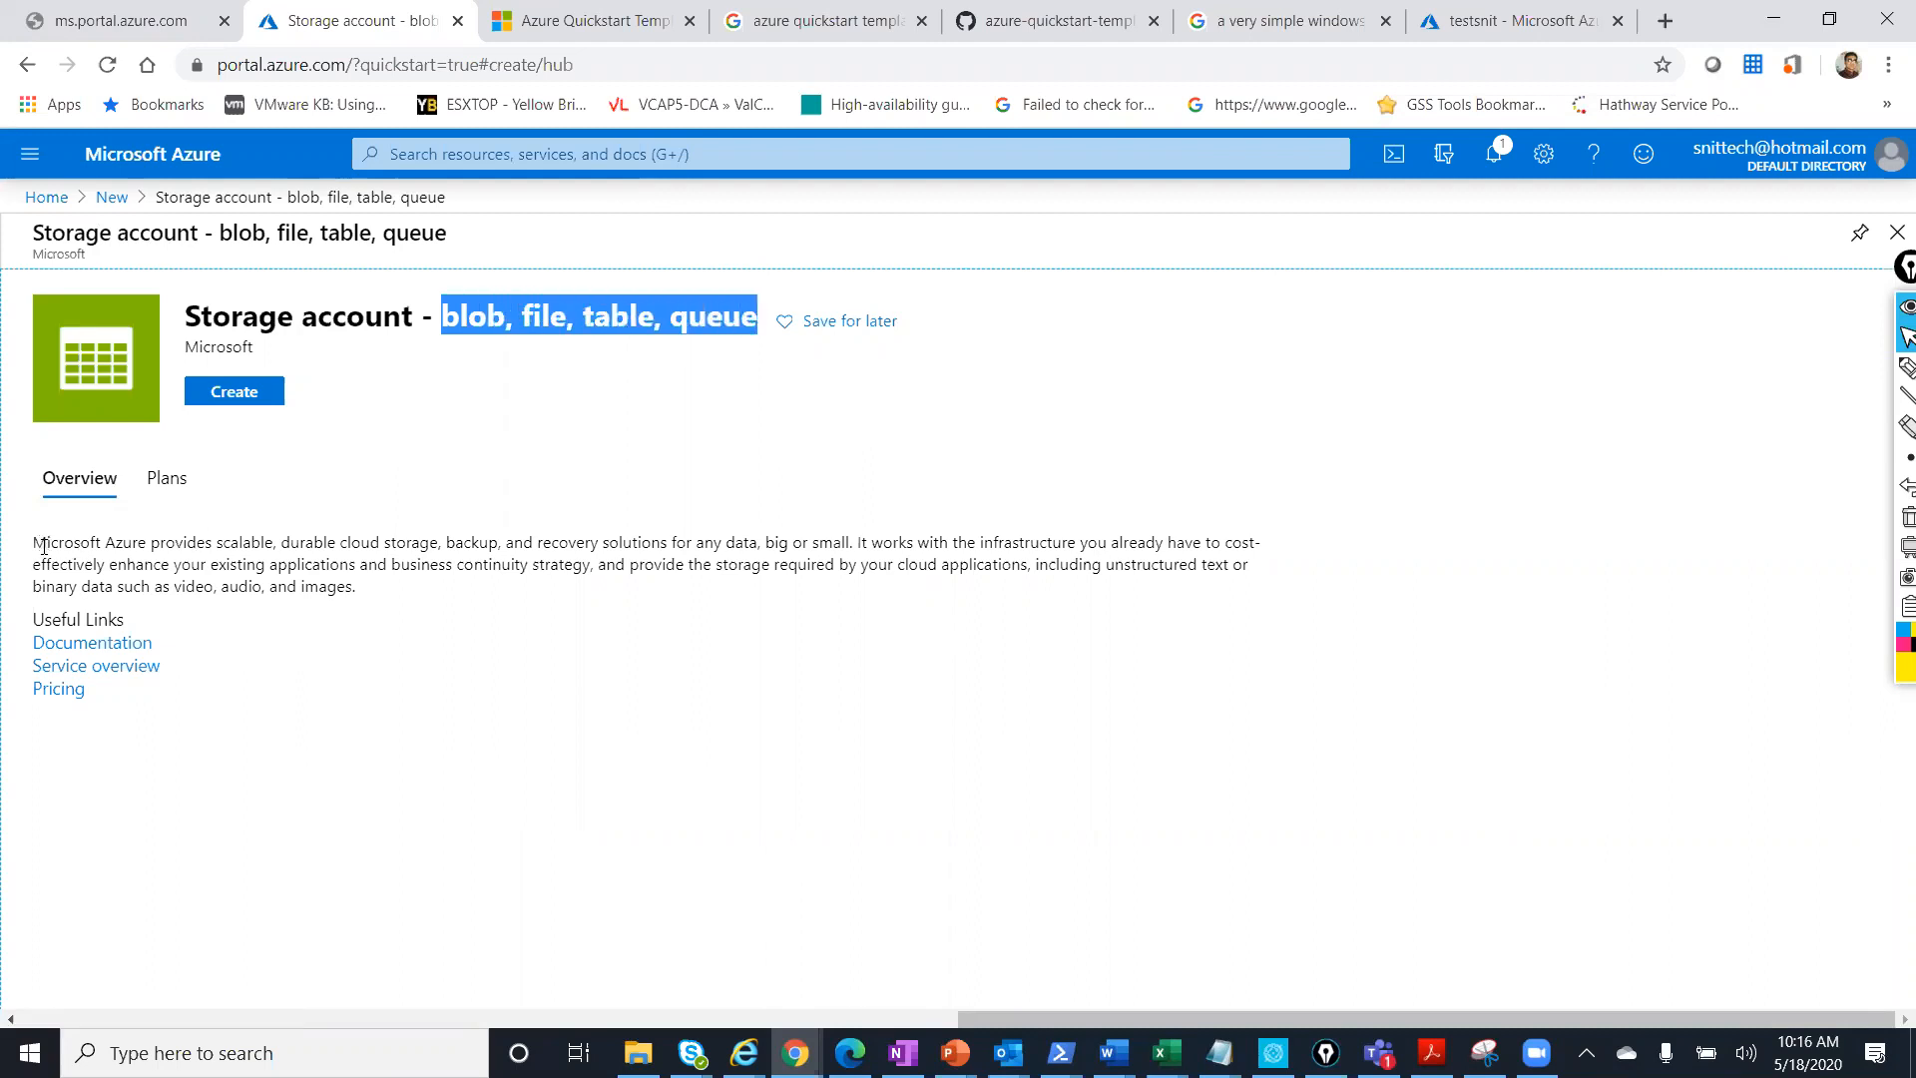
{"action": "left_click_drag", "start_coordinate": [33, 542], "coordinate": [389, 603]}
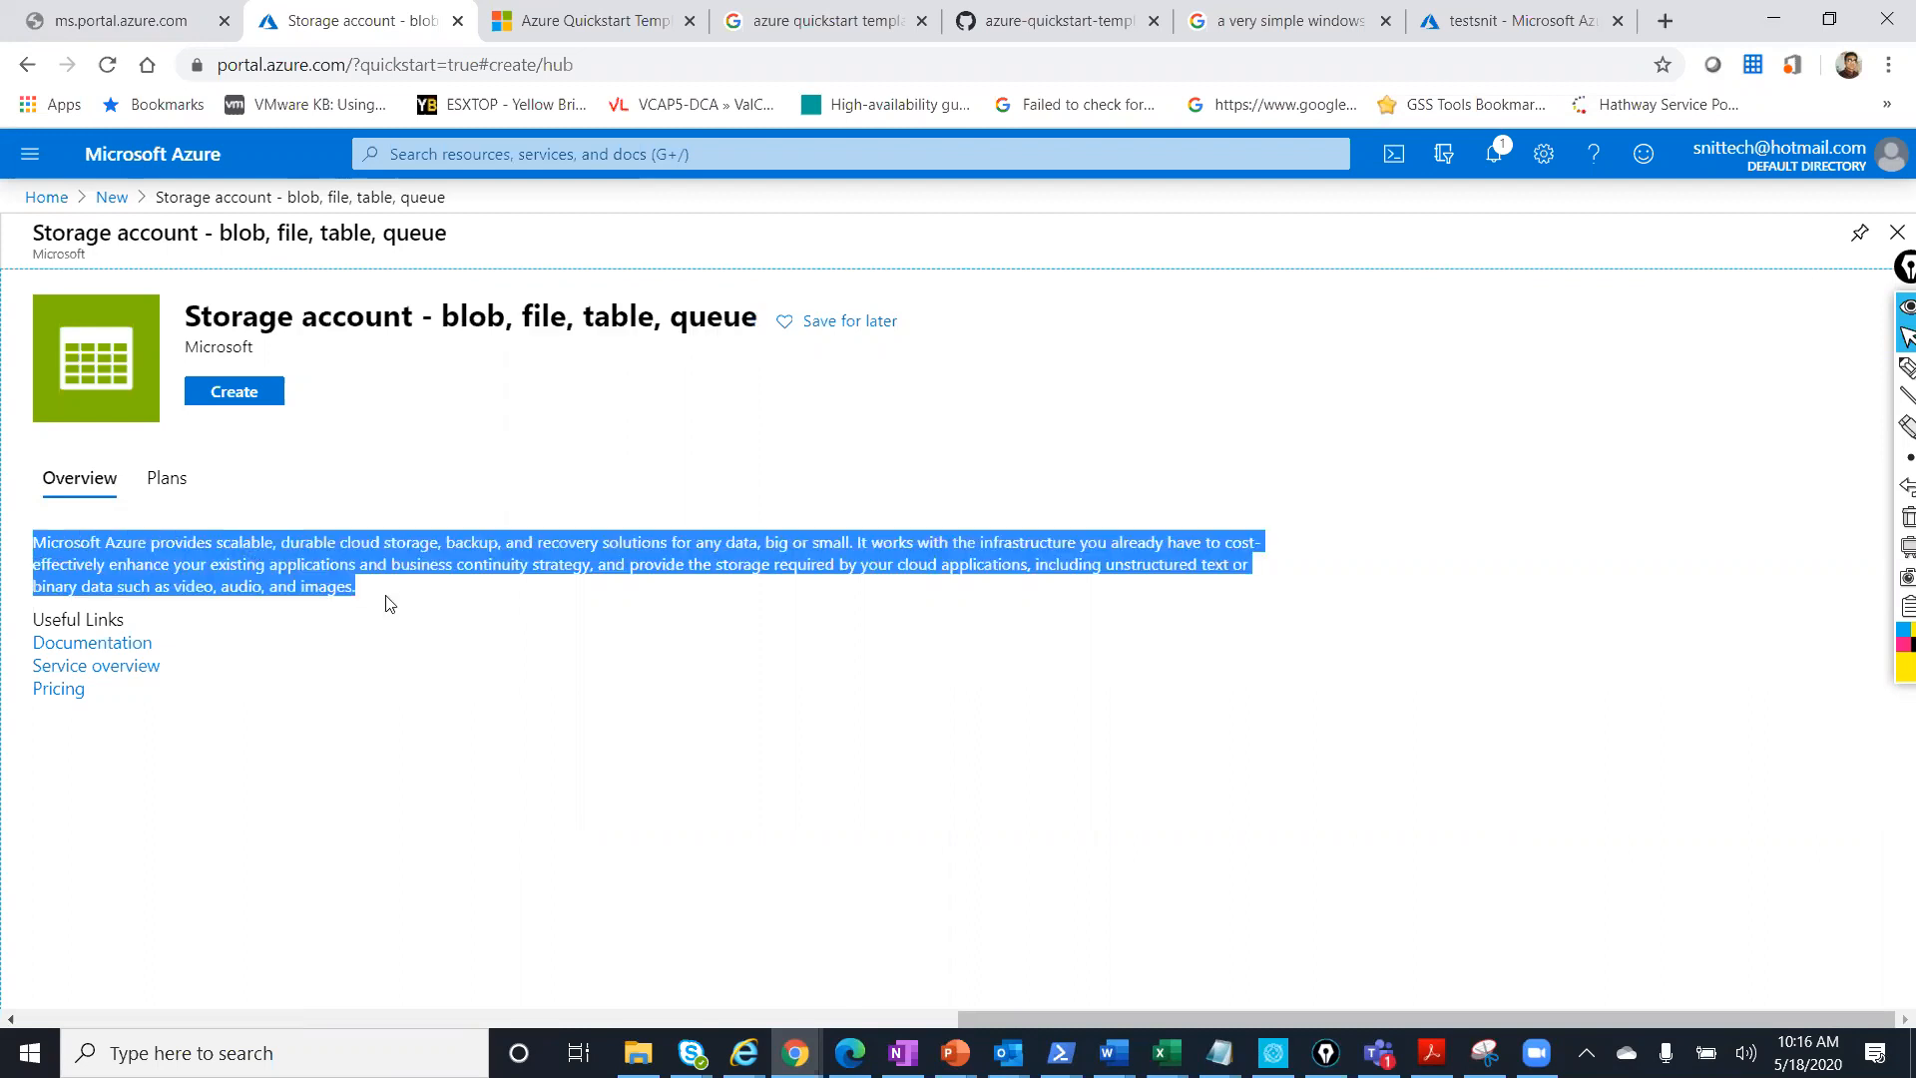
{"action": "left_click", "coordinate": [464, 611]}
{"action": "left_click_drag", "start_coordinate": [367, 592], "coordinate": [34, 546]}
{"action": "left_click", "coordinate": [1025, 565]}
{"action": "left_click_drag", "start_coordinate": [1034, 564], "coordinate": [359, 603]}
{"action": "left_click", "coordinate": [431, 614]}
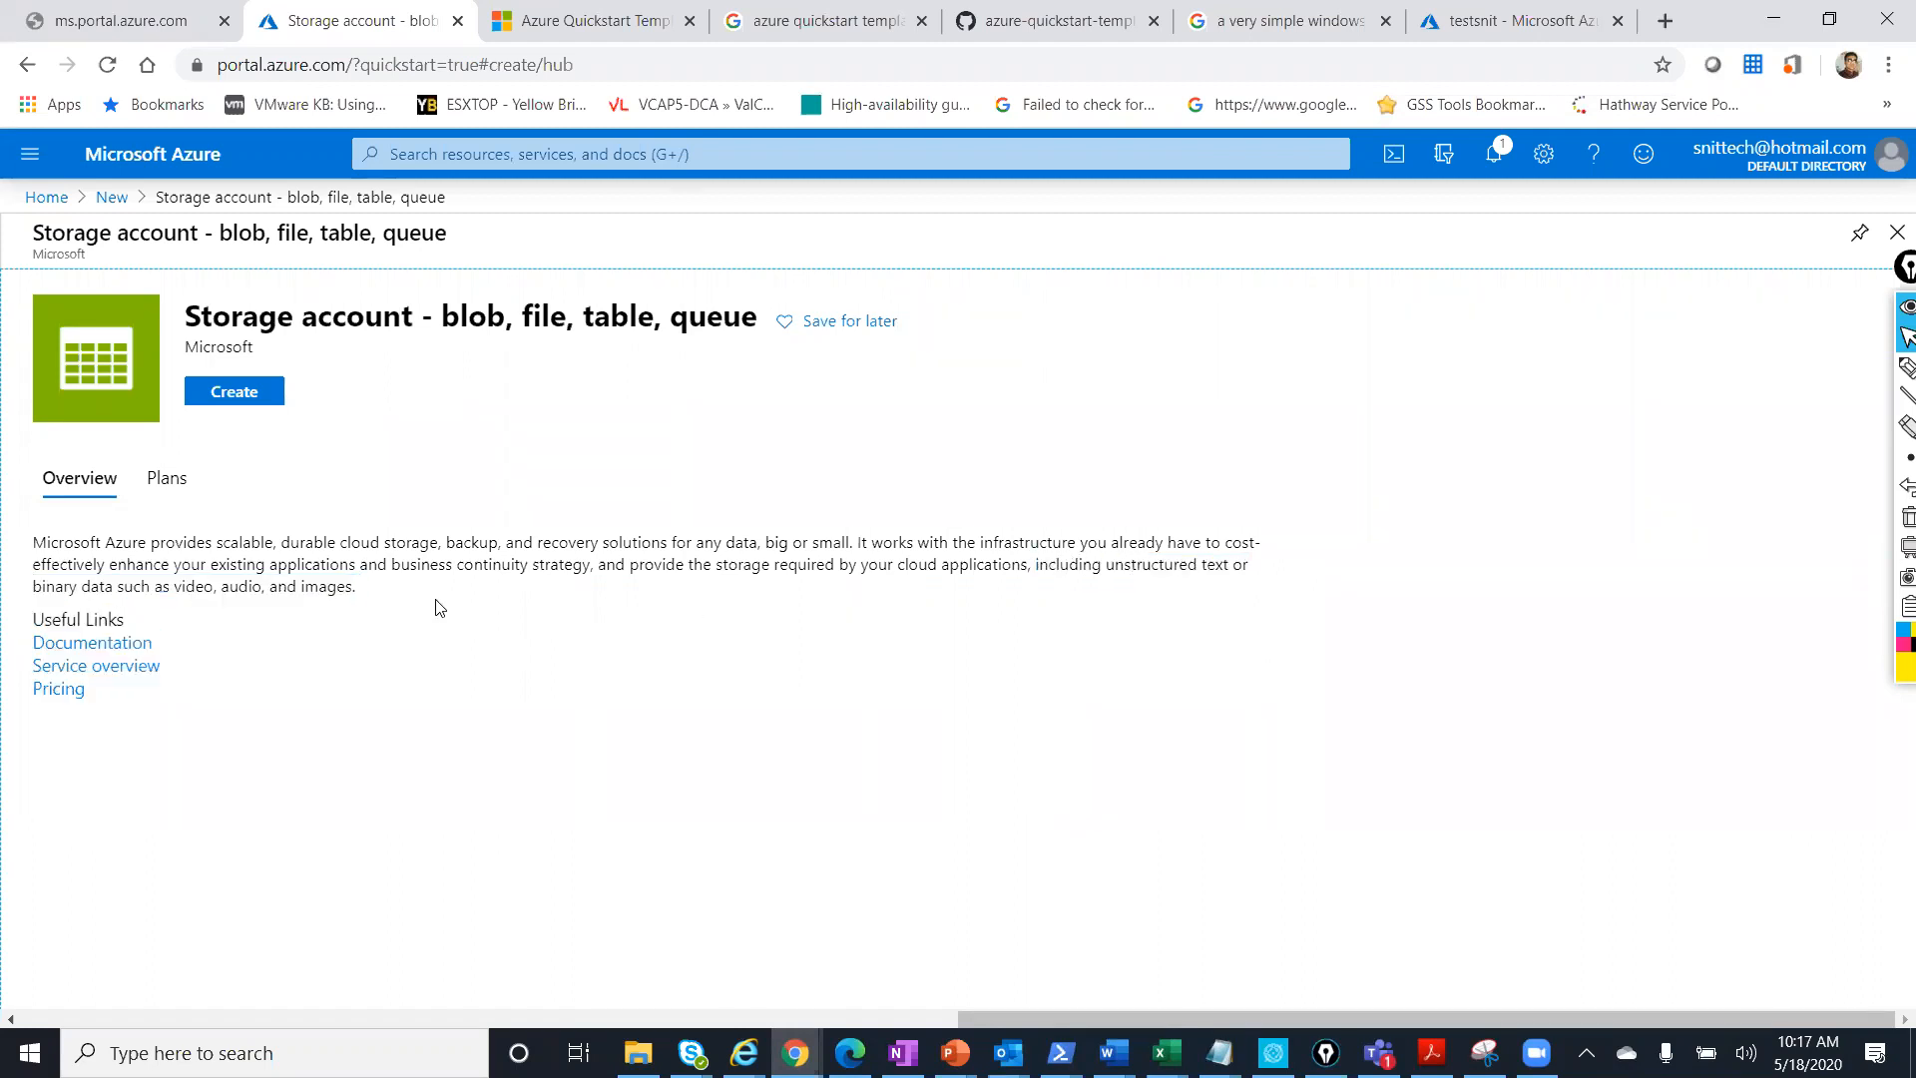
{"action": "left_click", "coordinate": [238, 397]}
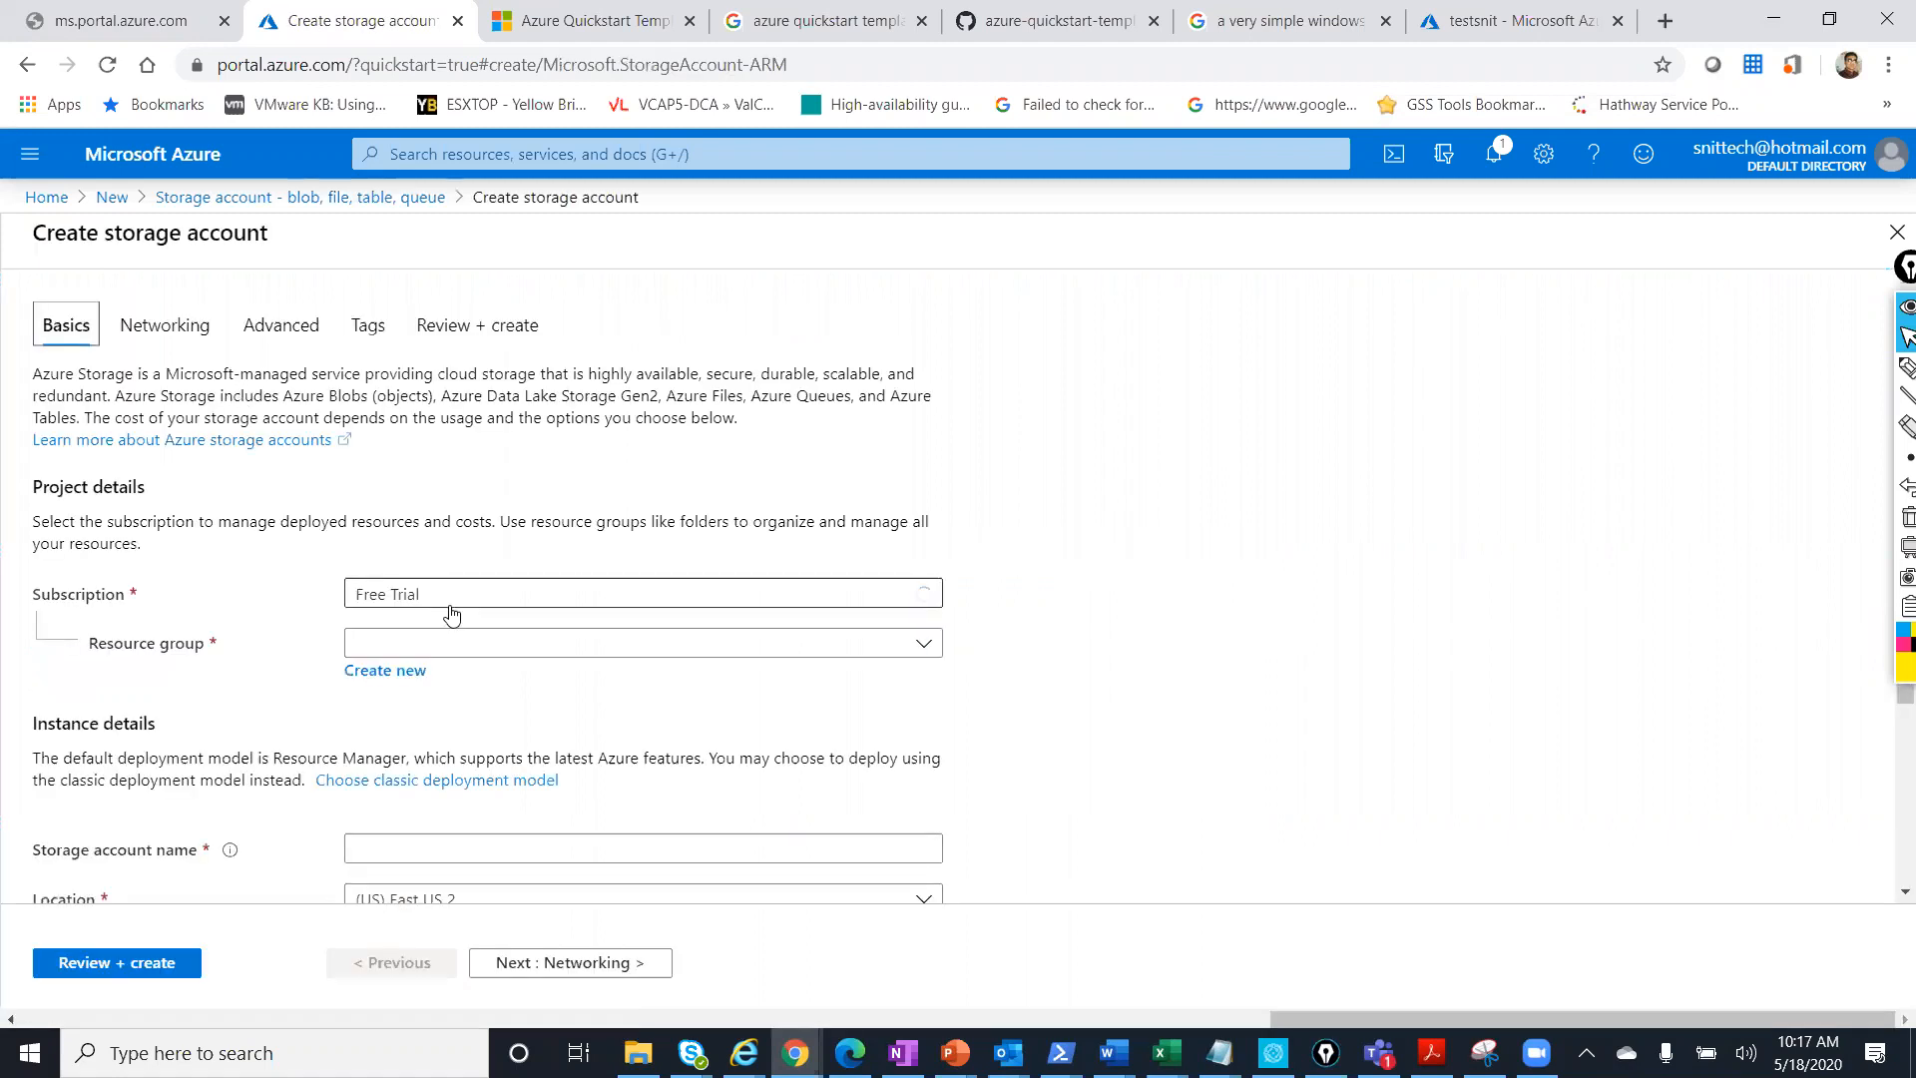
Keep the Free Trial subscription and choose the testsnit resource group.
{"action": "left_click", "coordinate": [420, 600]}
{"action": "left_click", "coordinate": [410, 674]}
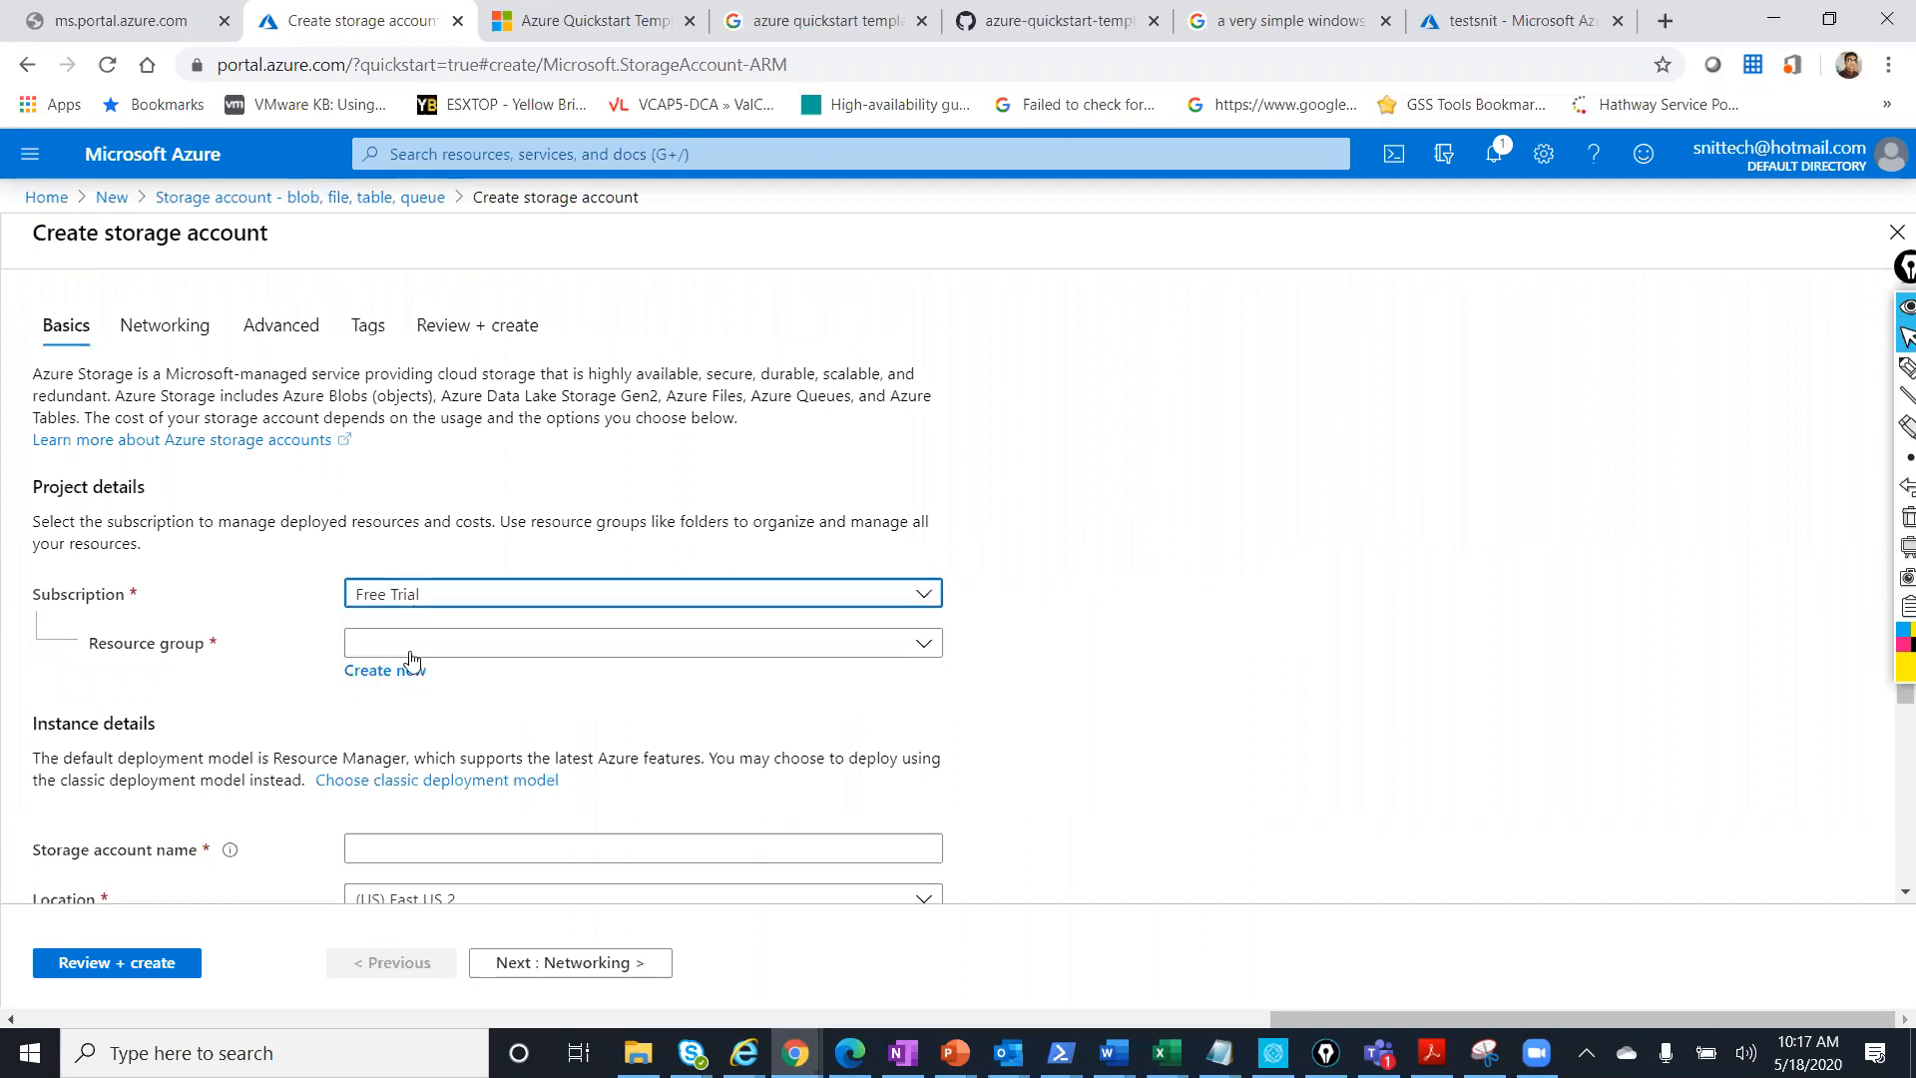
{"action": "left_click", "coordinate": [404, 654]}
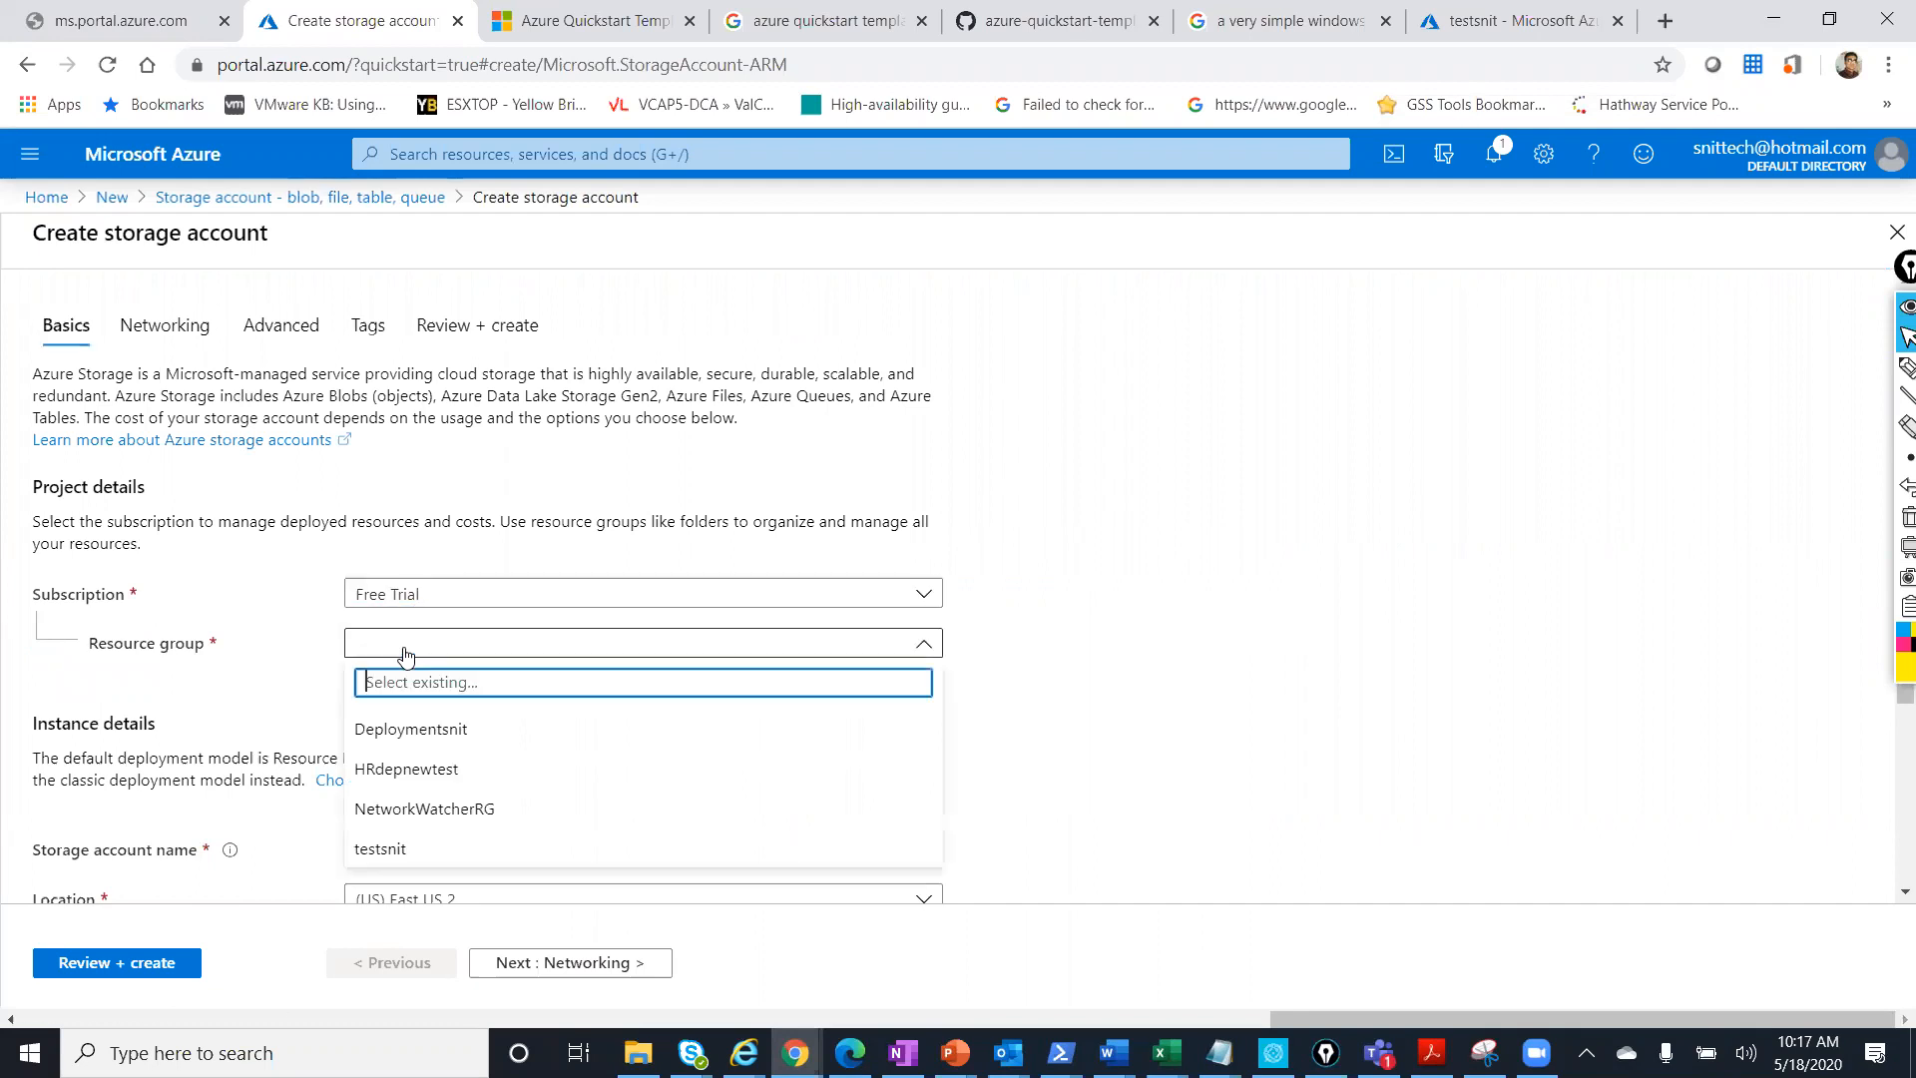
{"action": "left_click", "coordinate": [415, 850]}
Name the storage account 'snittest', correcting the initial capital S to lowercase.
{"action": "scroll", "coordinate": [399, 778], "scroll_direction": "down", "scroll_amount": 3}
{"action": "left_click", "coordinate": [407, 586]}
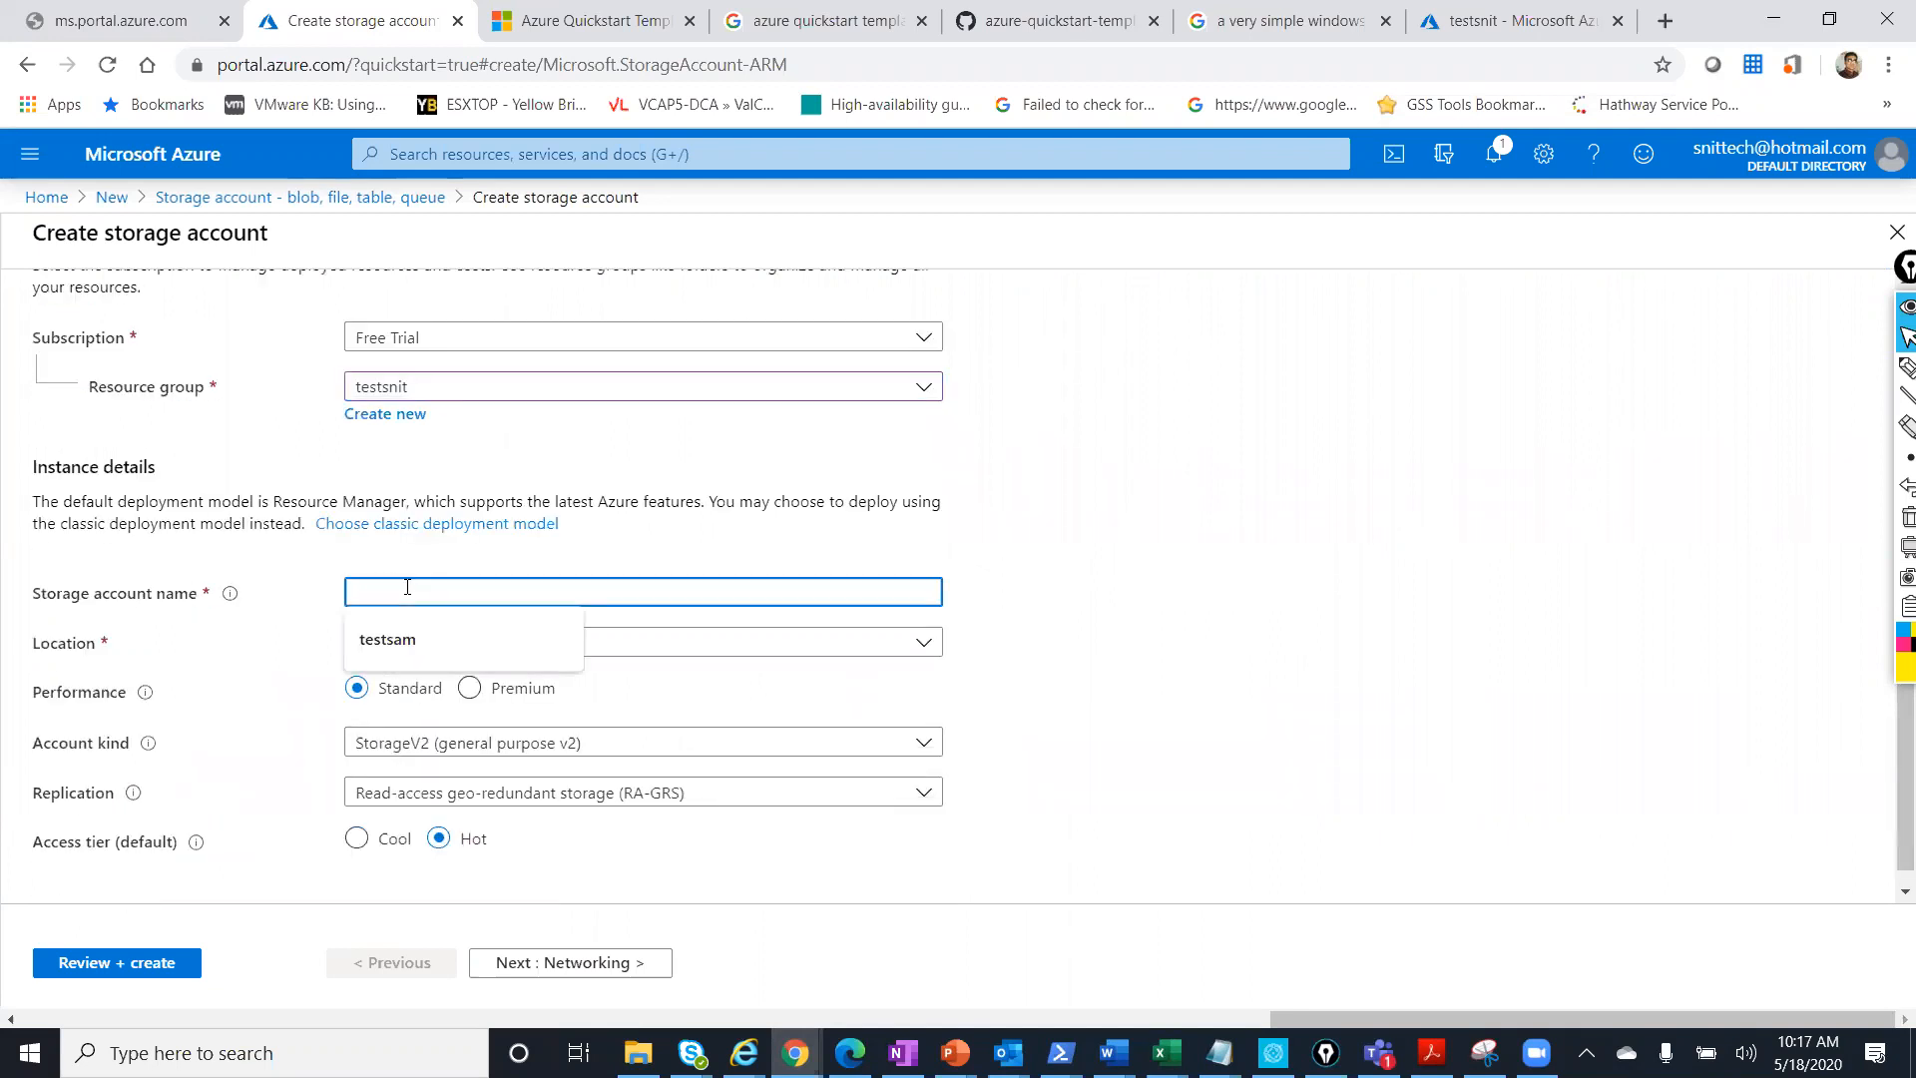
{"action": "type", "text": "Snit"}
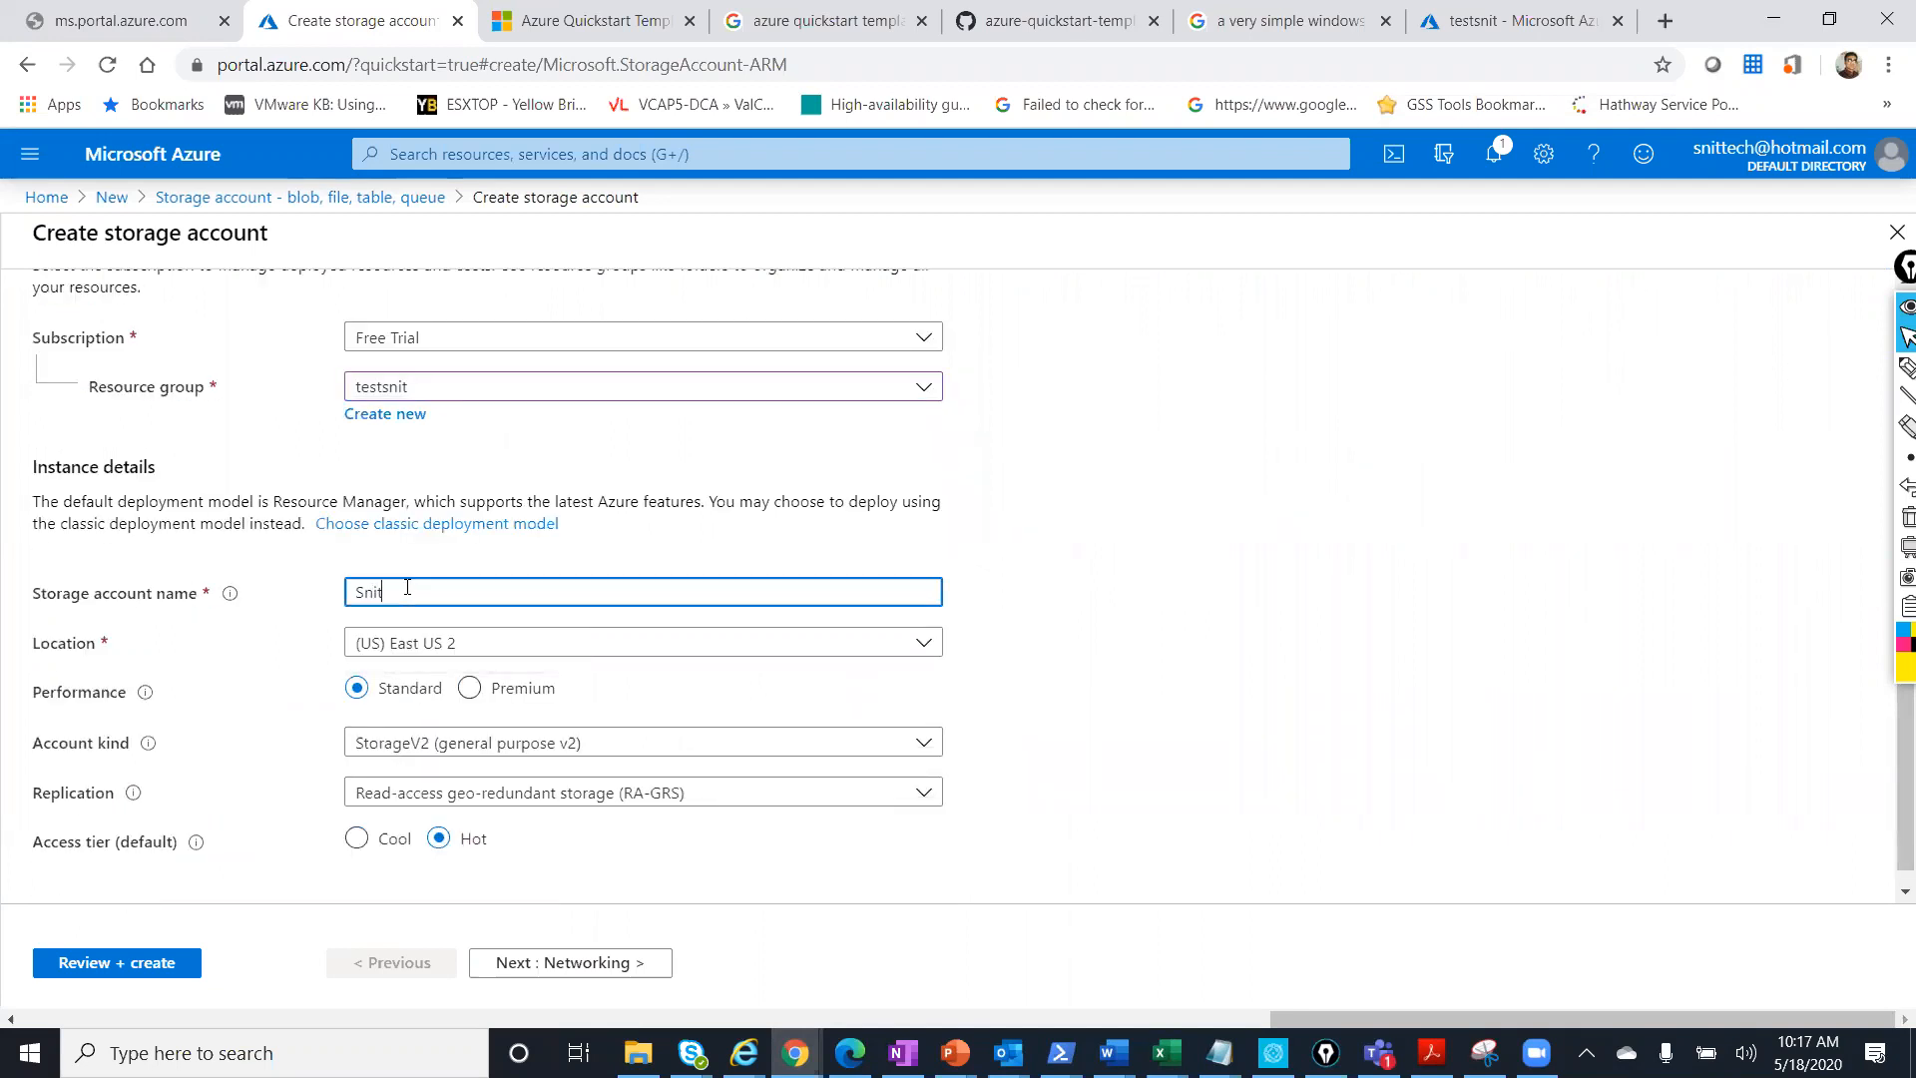
{"action": "type", "text": "test"}
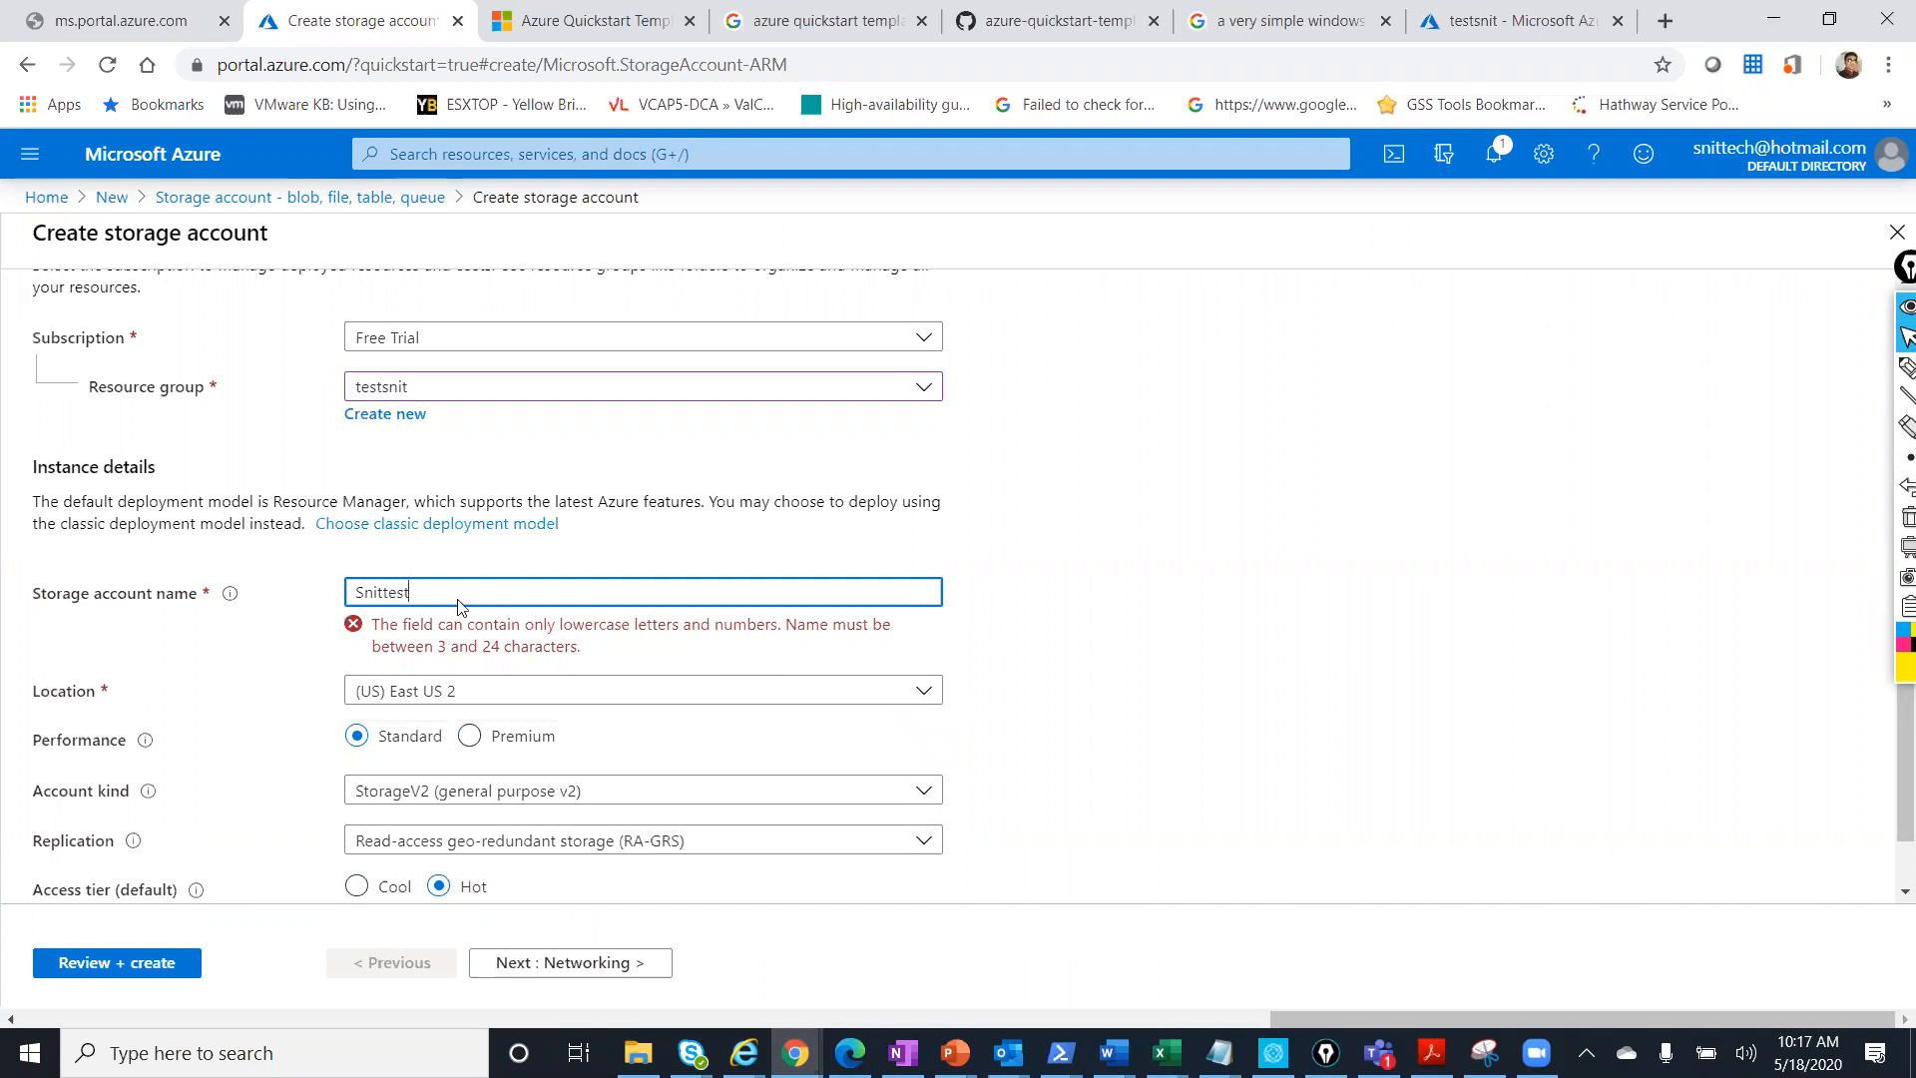
{"action": "left_click", "coordinate": [357, 591]}
{"action": "key", "text": "Delete"}
{"action": "type", "text": "s"}
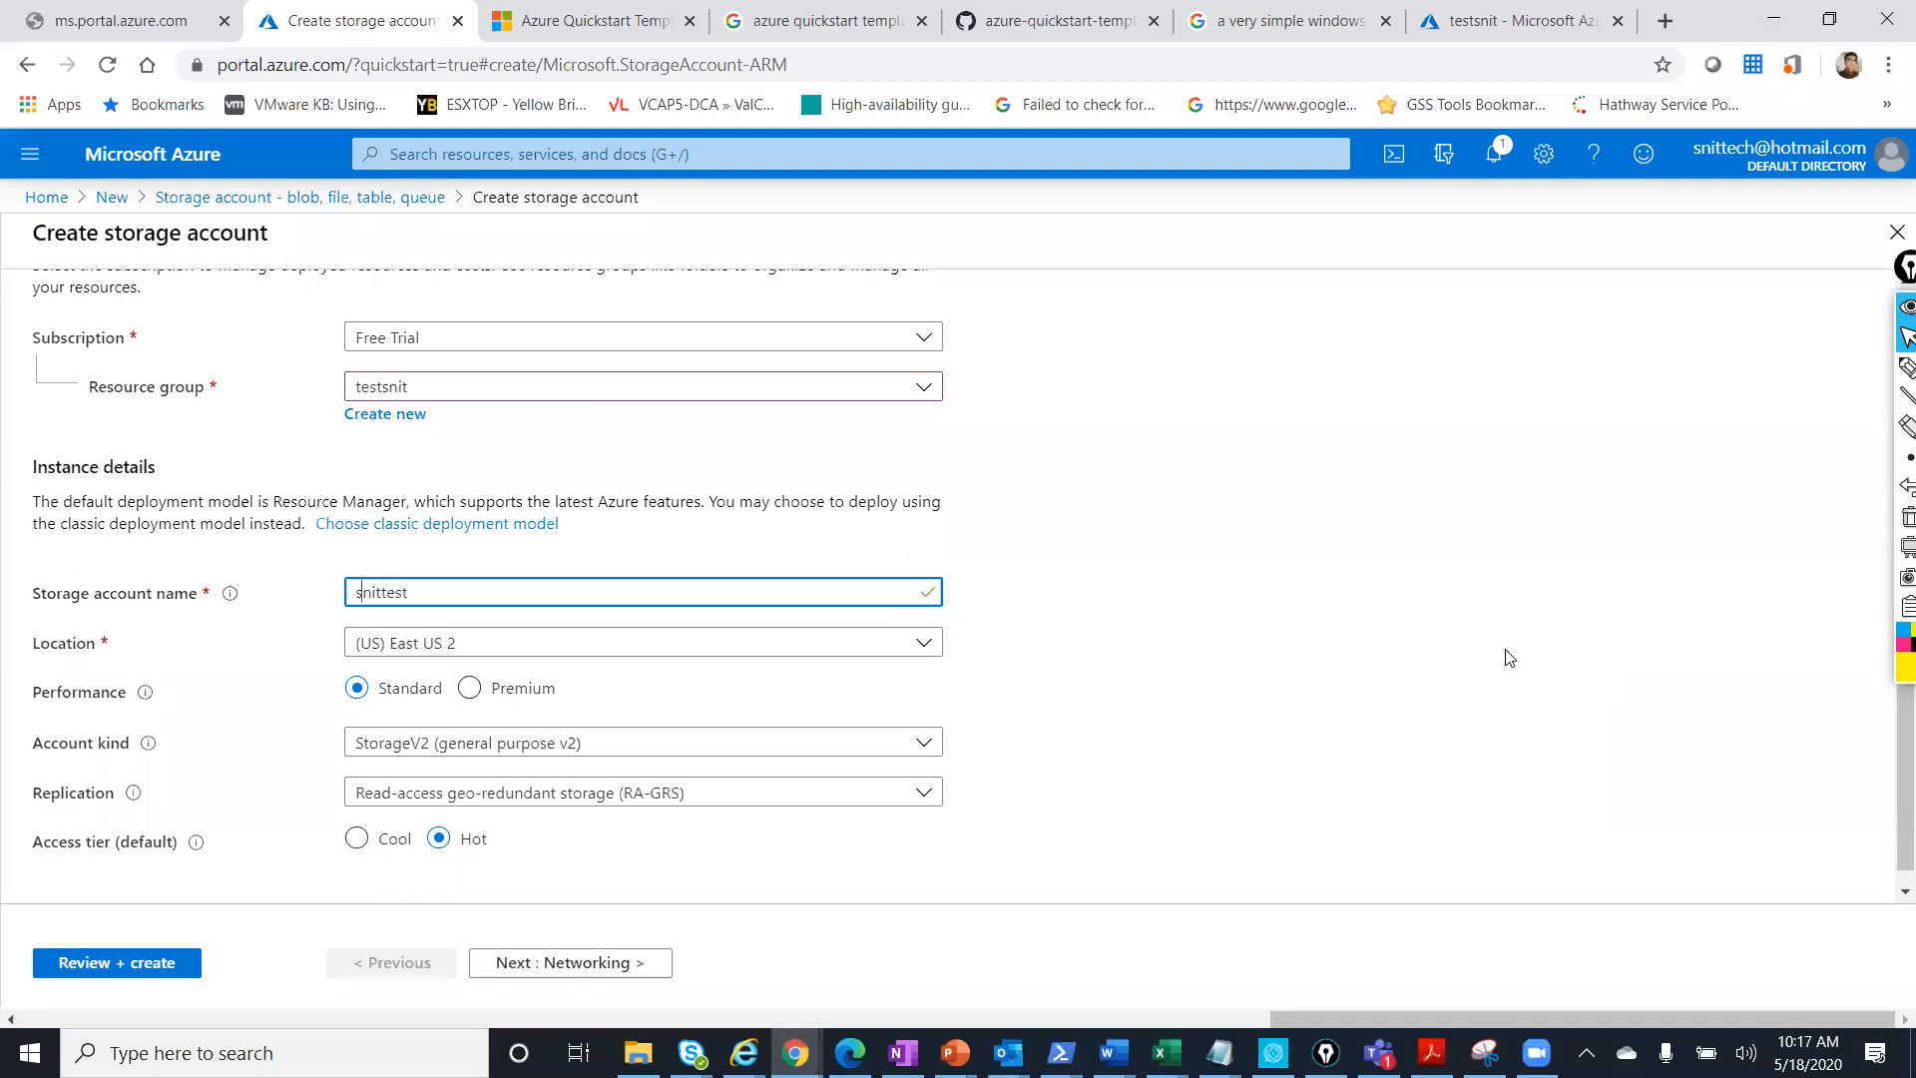
{"action": "left_click", "coordinate": [631, 649]}
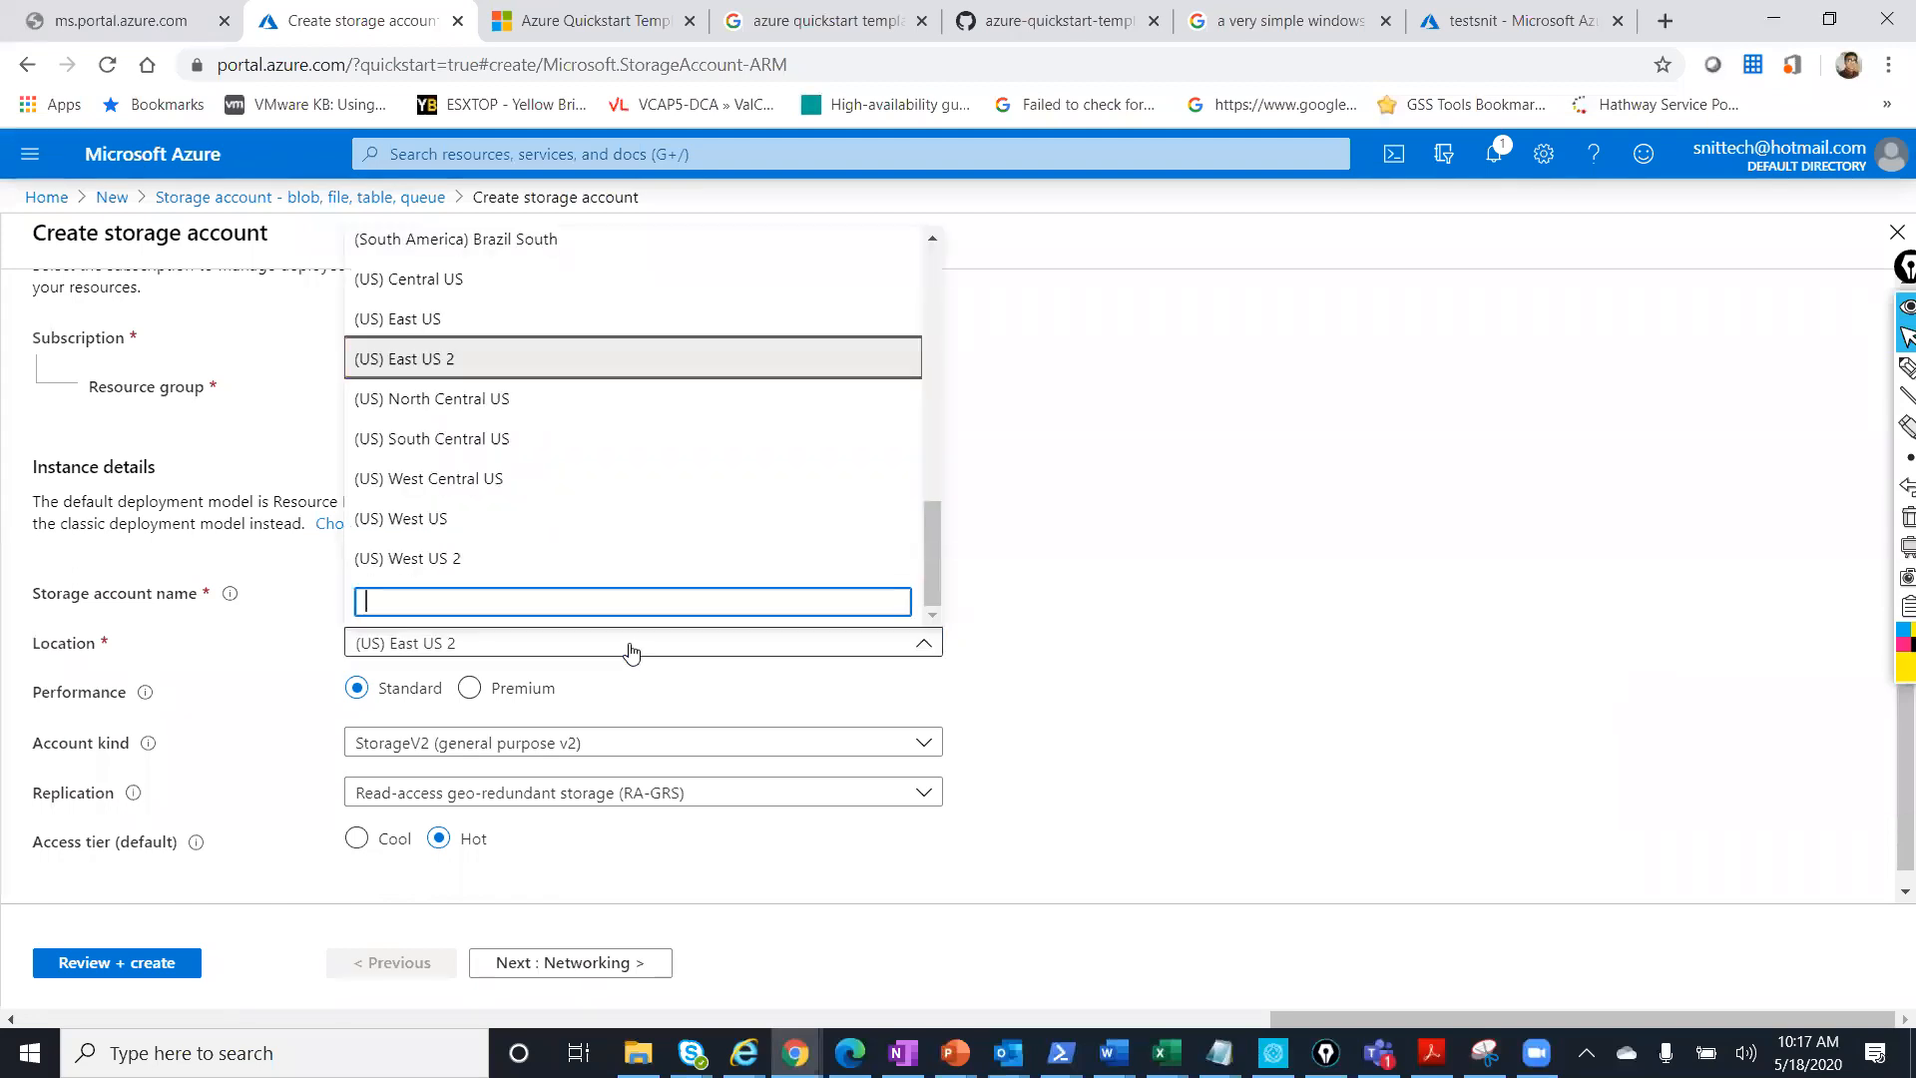
Filter the locations with 'indi' and select (Asia Pacific) South India.
{"action": "scroll", "coordinate": [549, 476], "scroll_direction": "up", "scroll_amount": 5}
{"action": "scroll", "coordinate": [550, 476], "scroll_direction": "up", "scroll_amount": 4}
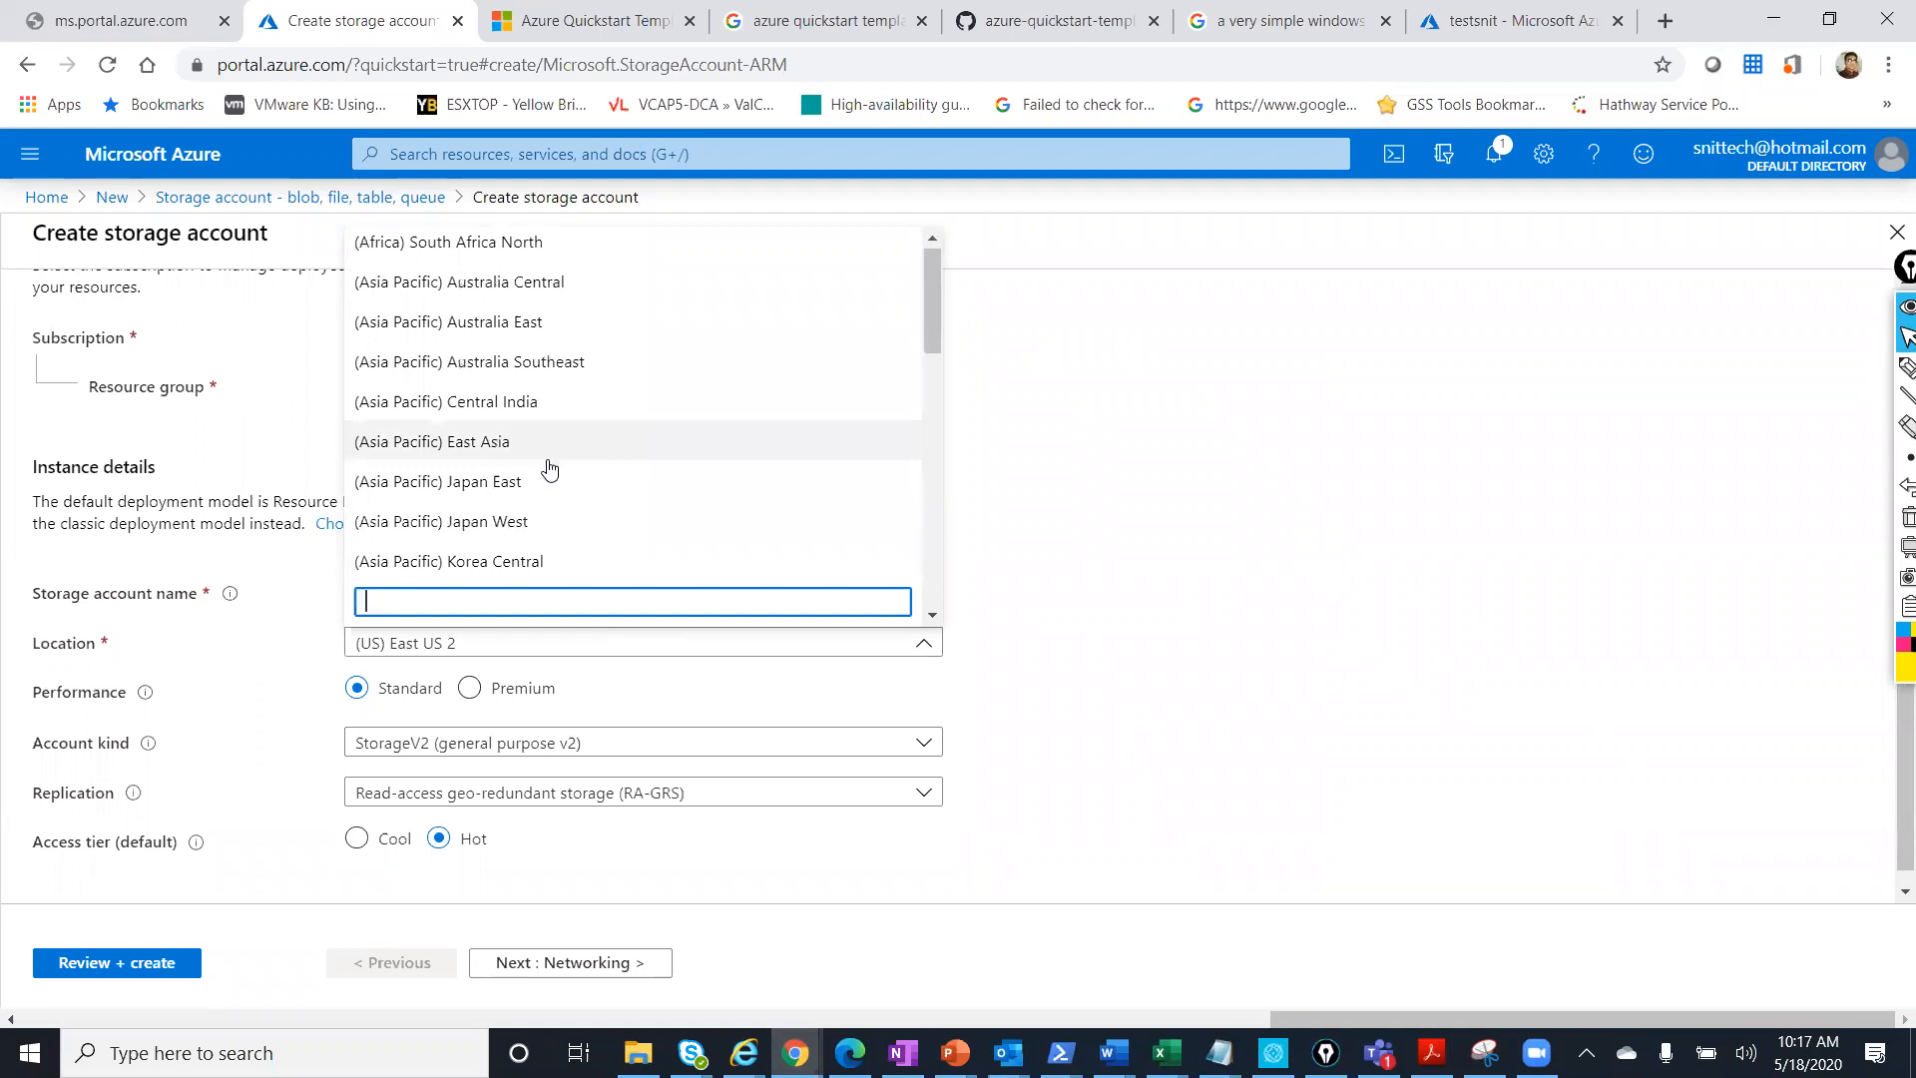
{"action": "scroll", "coordinate": [550, 469], "scroll_direction": "down", "scroll_amount": 10}
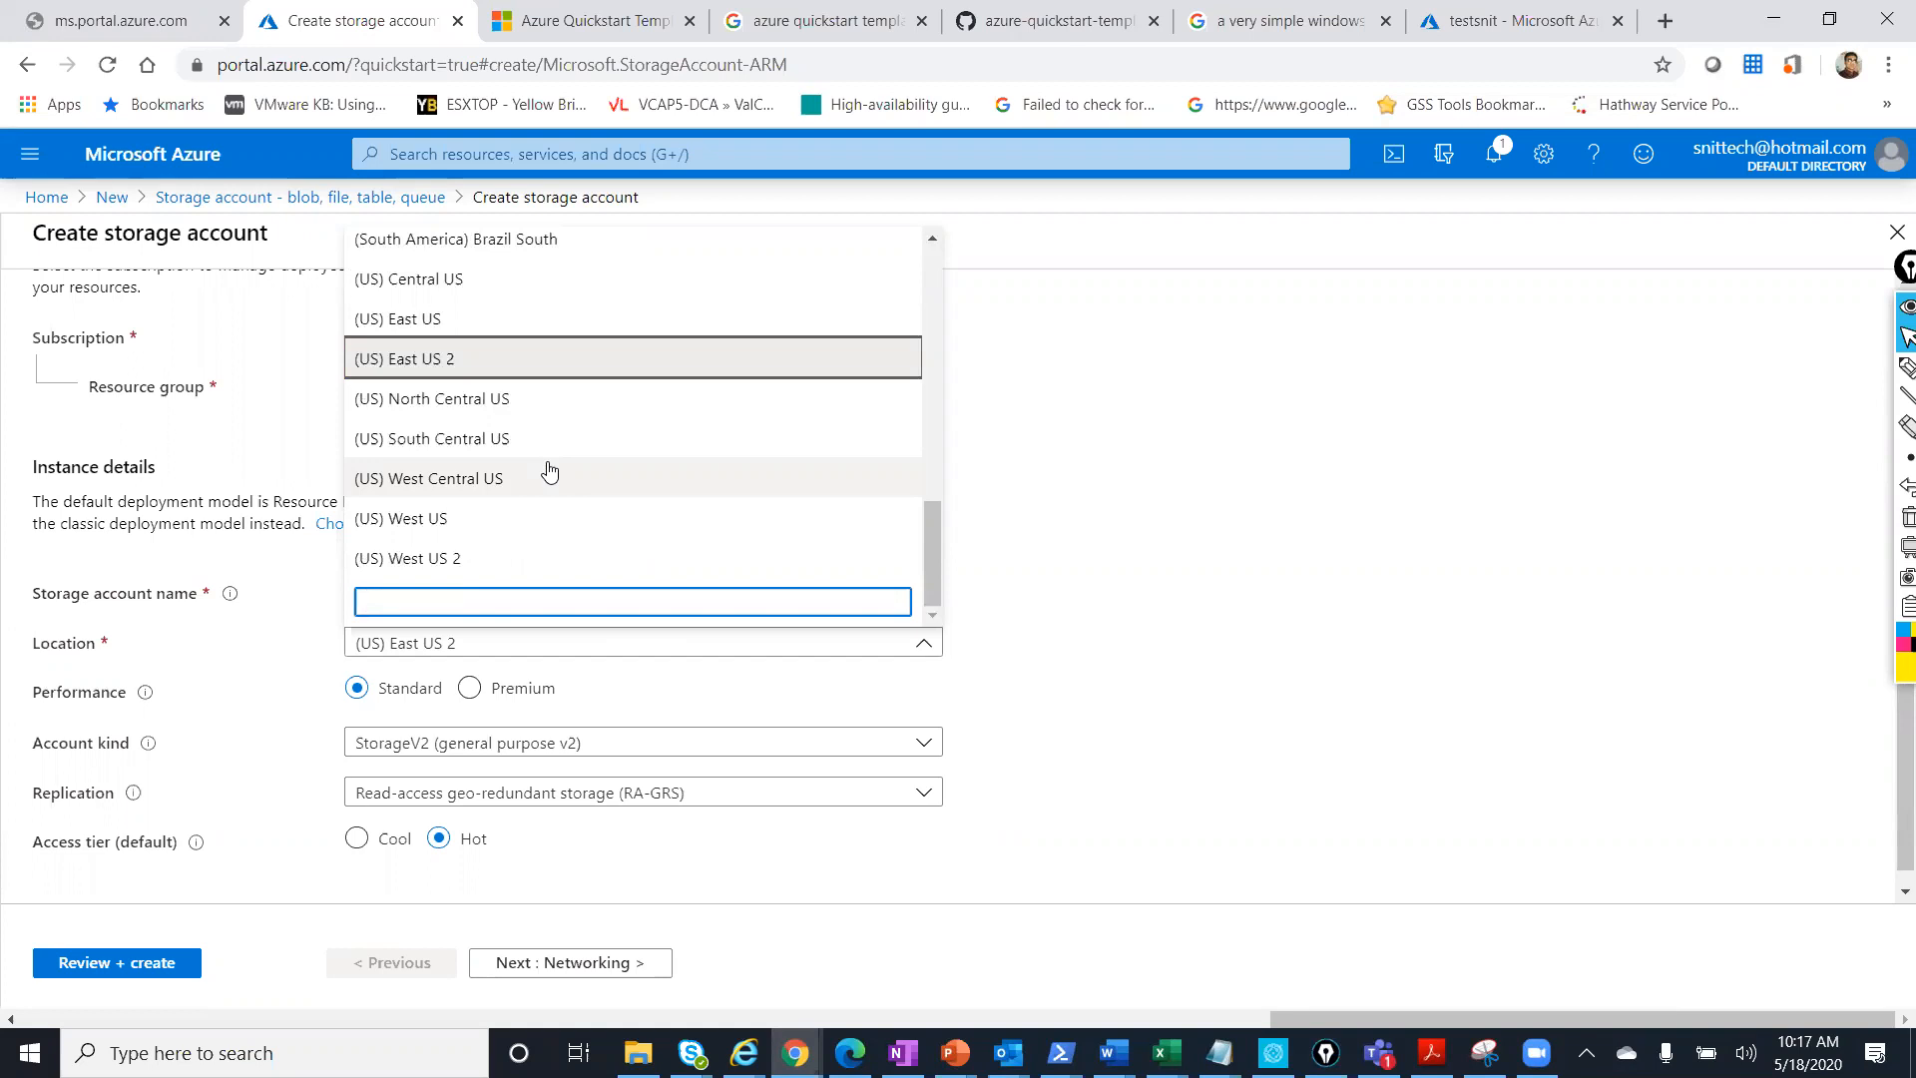
{"action": "scroll", "coordinate": [549, 469], "scroll_direction": "up", "scroll_amount": 10}
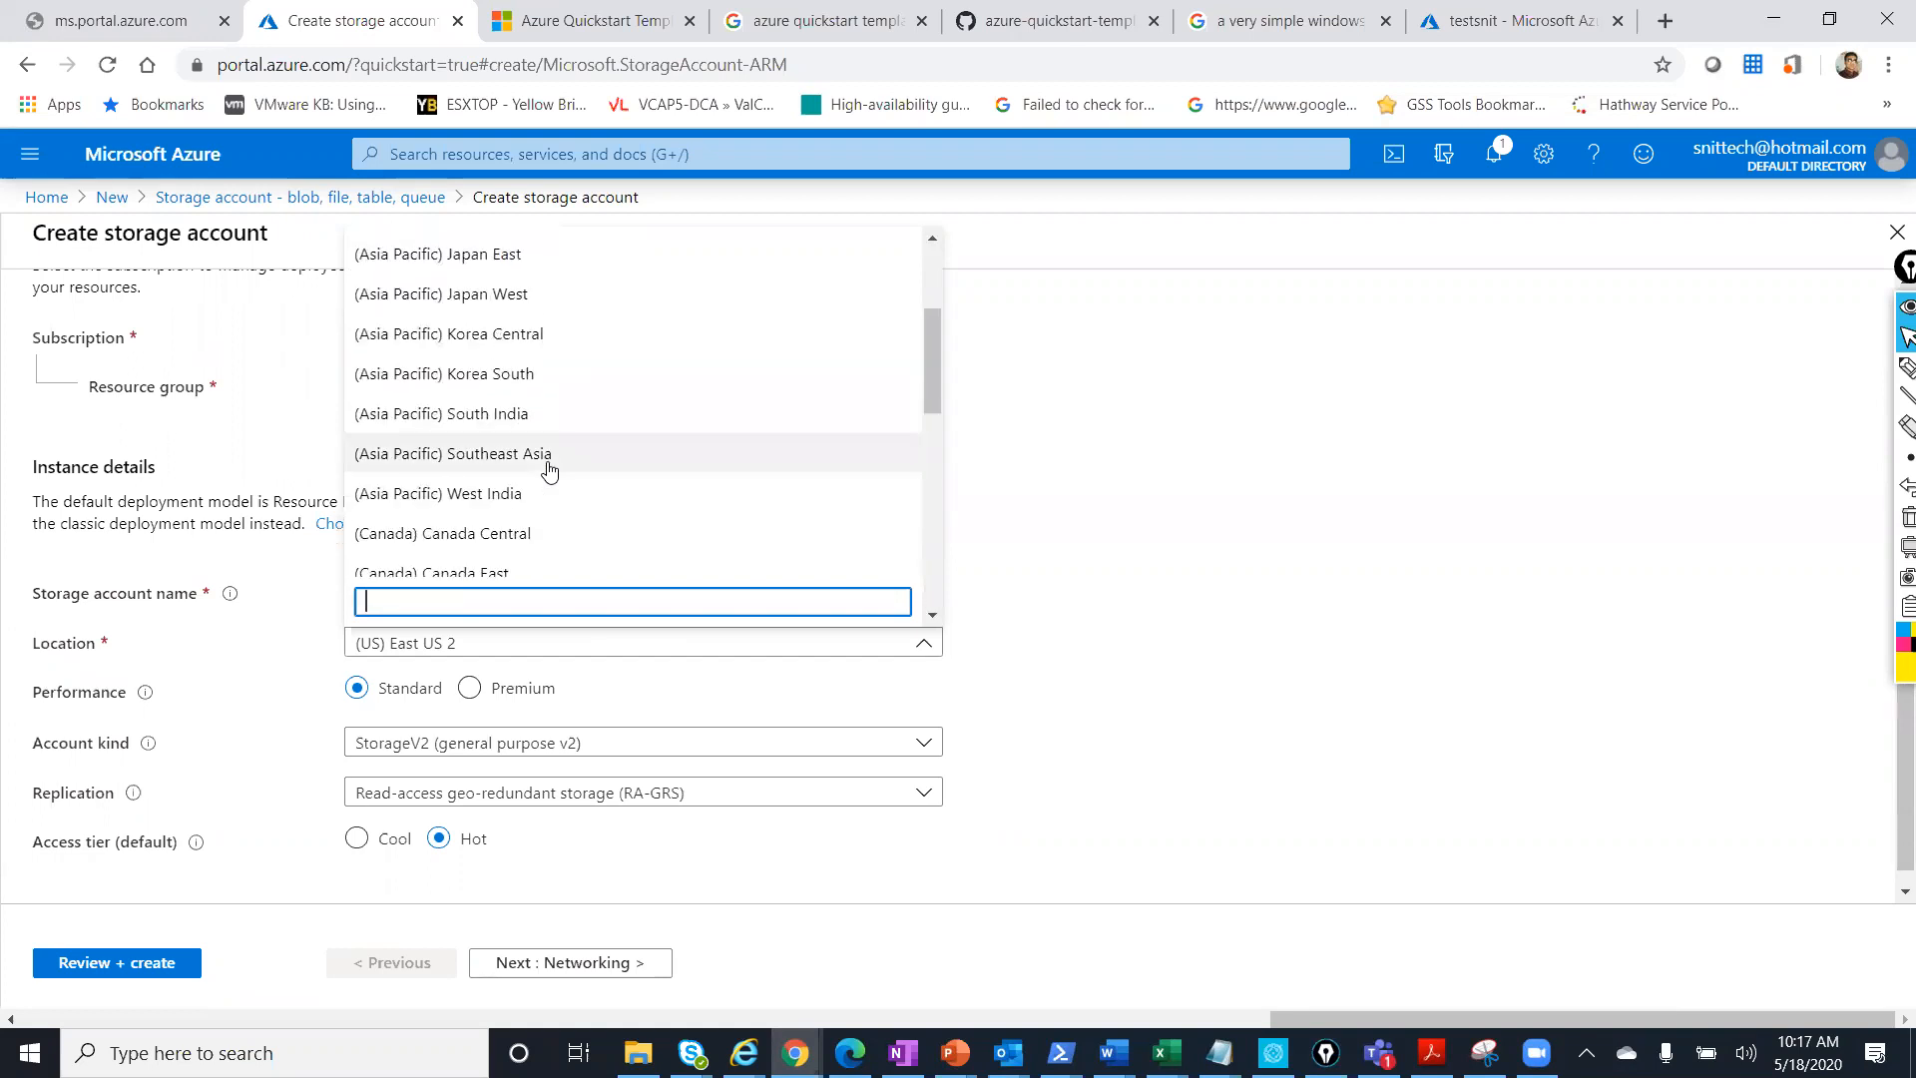
{"action": "scroll", "coordinate": [548, 469], "scroll_direction": "up", "scroll_amount": 2}
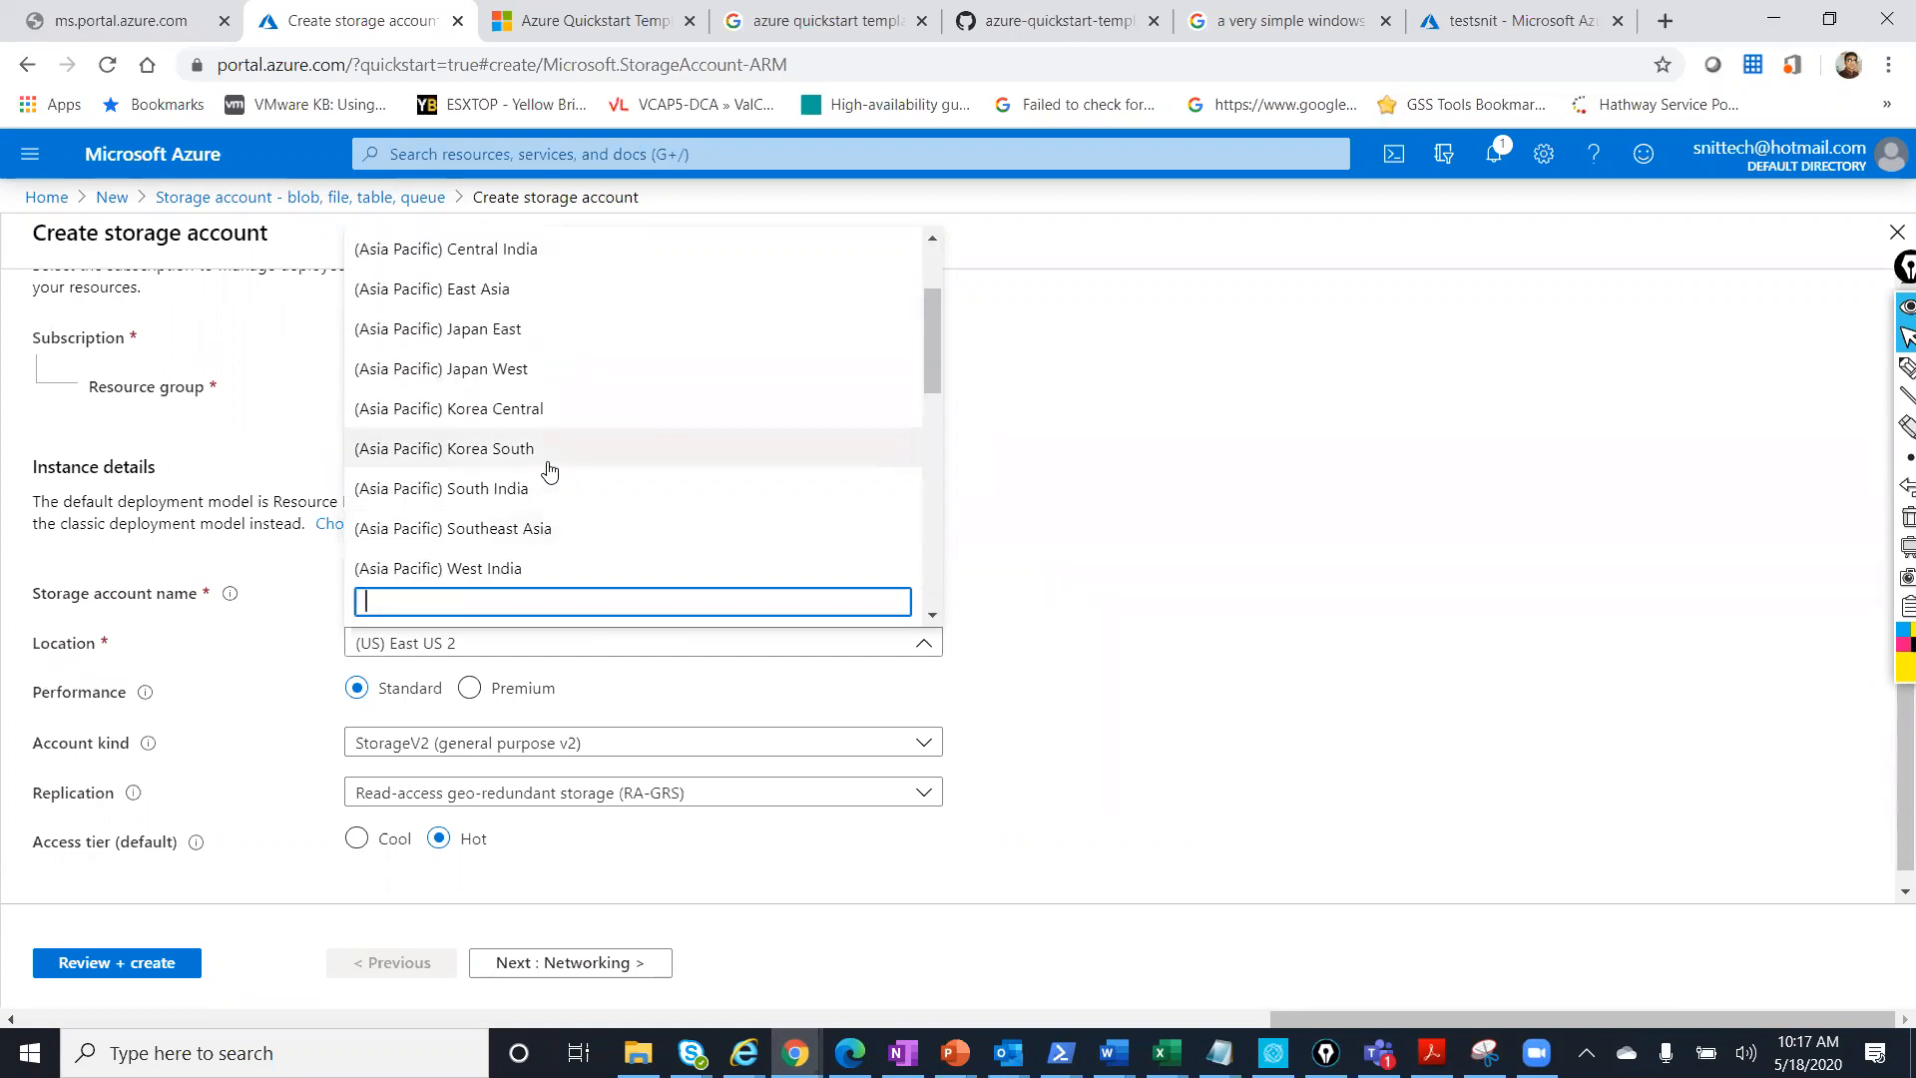
{"action": "scroll", "coordinate": [549, 469], "scroll_direction": "up", "scroll_amount": 1}
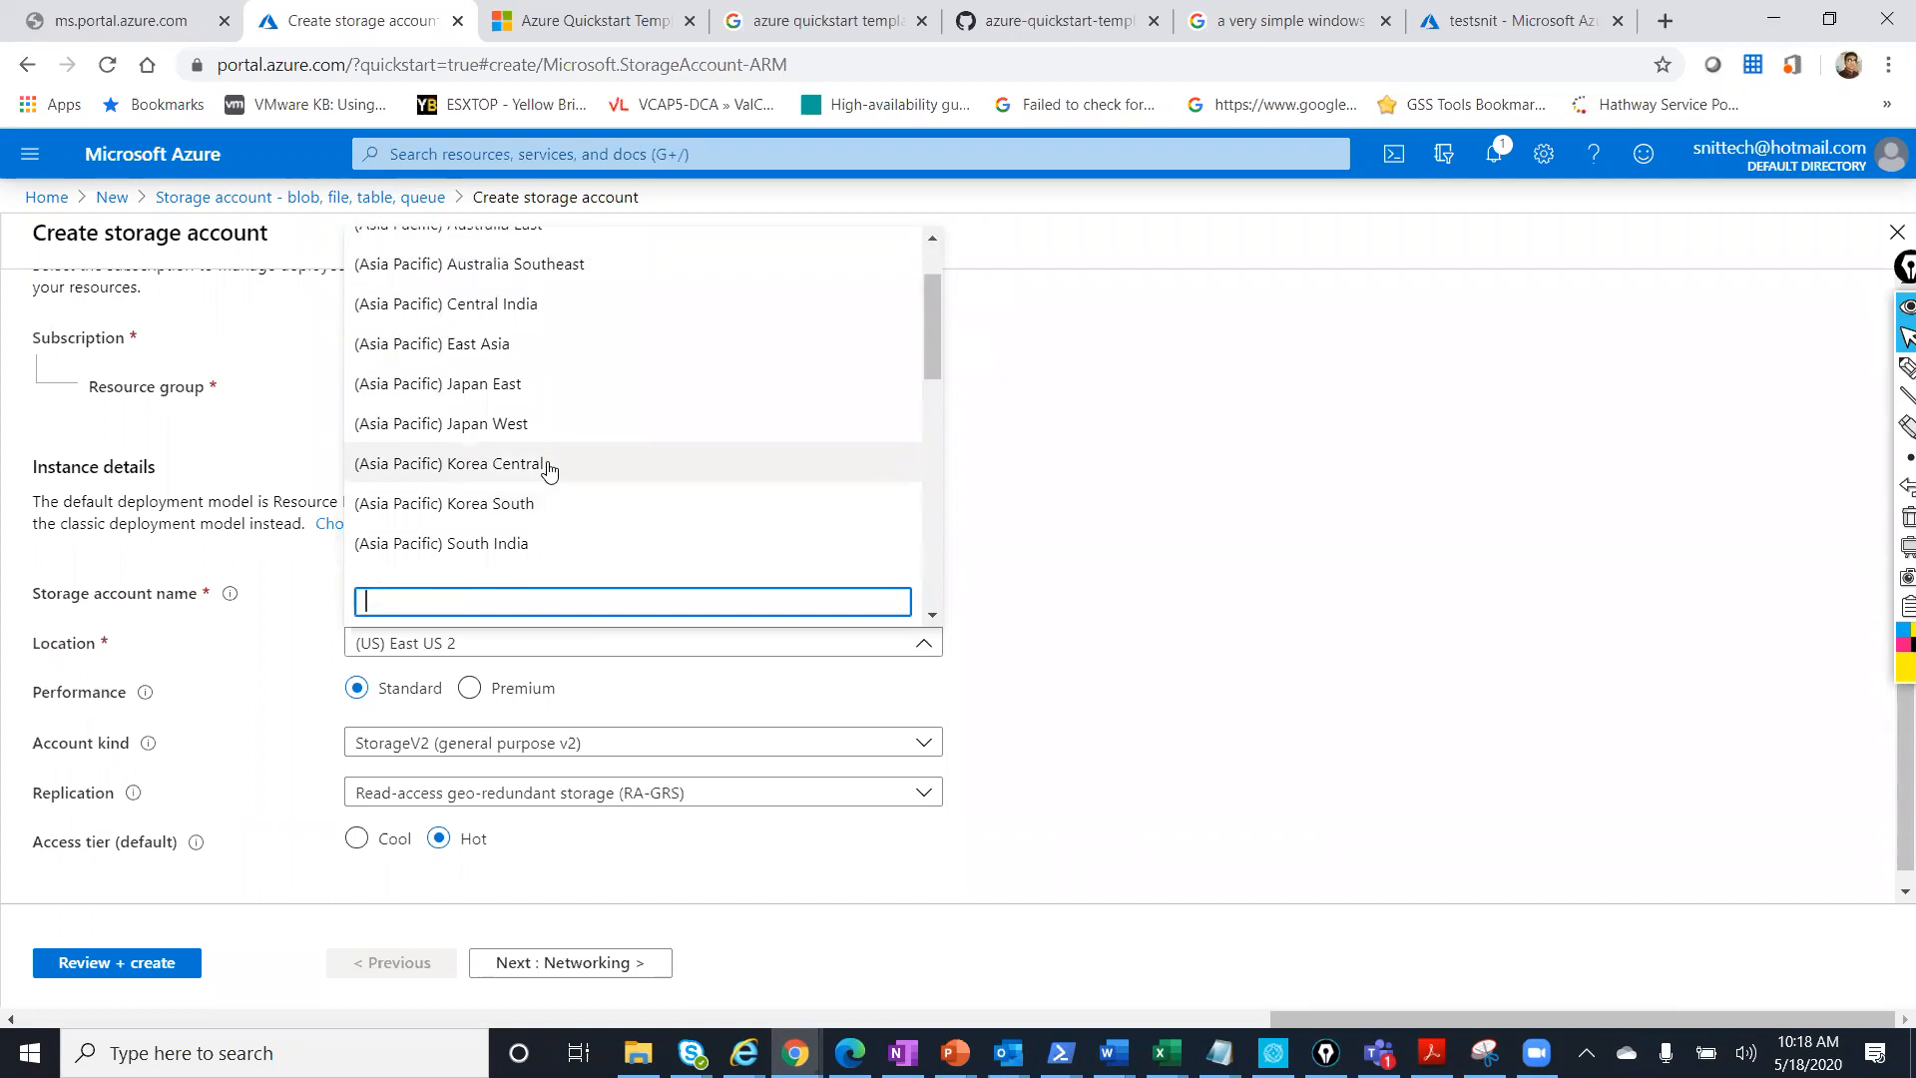
{"action": "scroll", "coordinate": [549, 469], "scroll_direction": "up", "scroll_amount": 1}
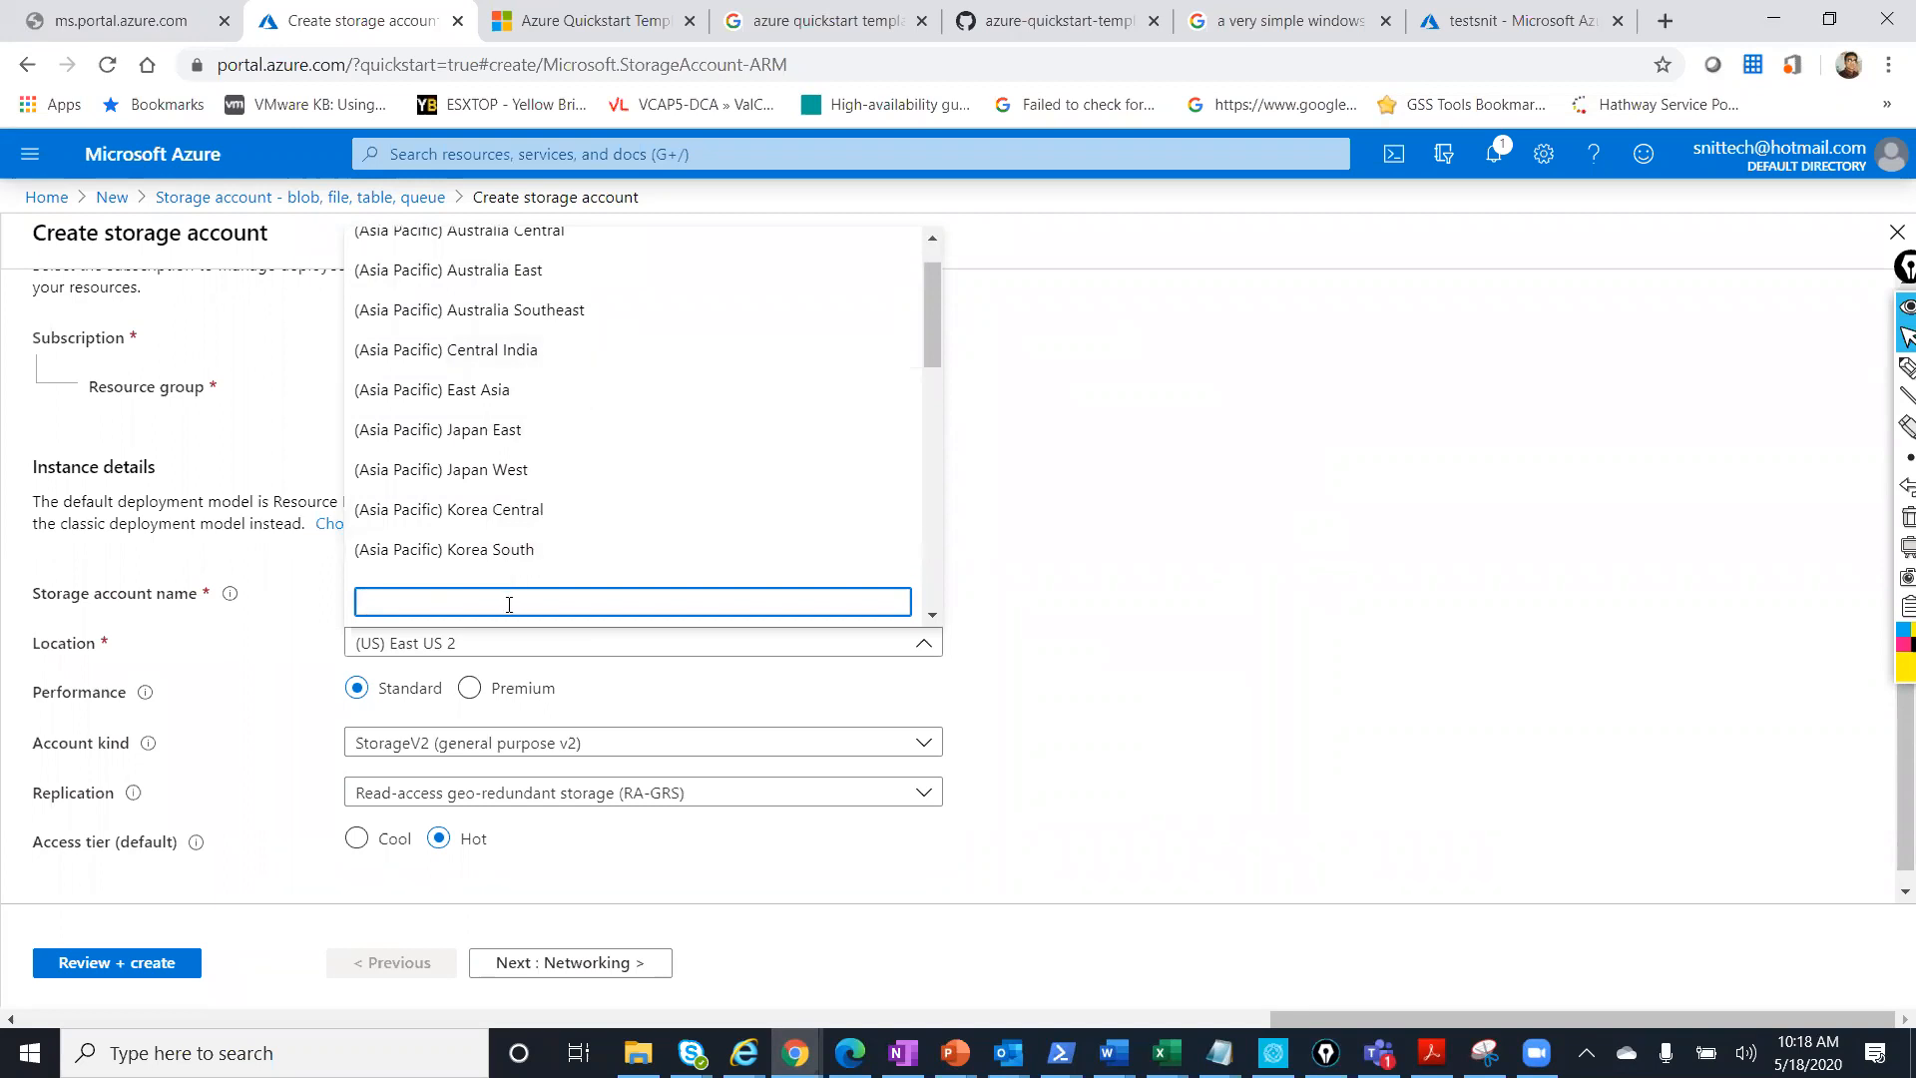
{"action": "type", "text": "indi"}
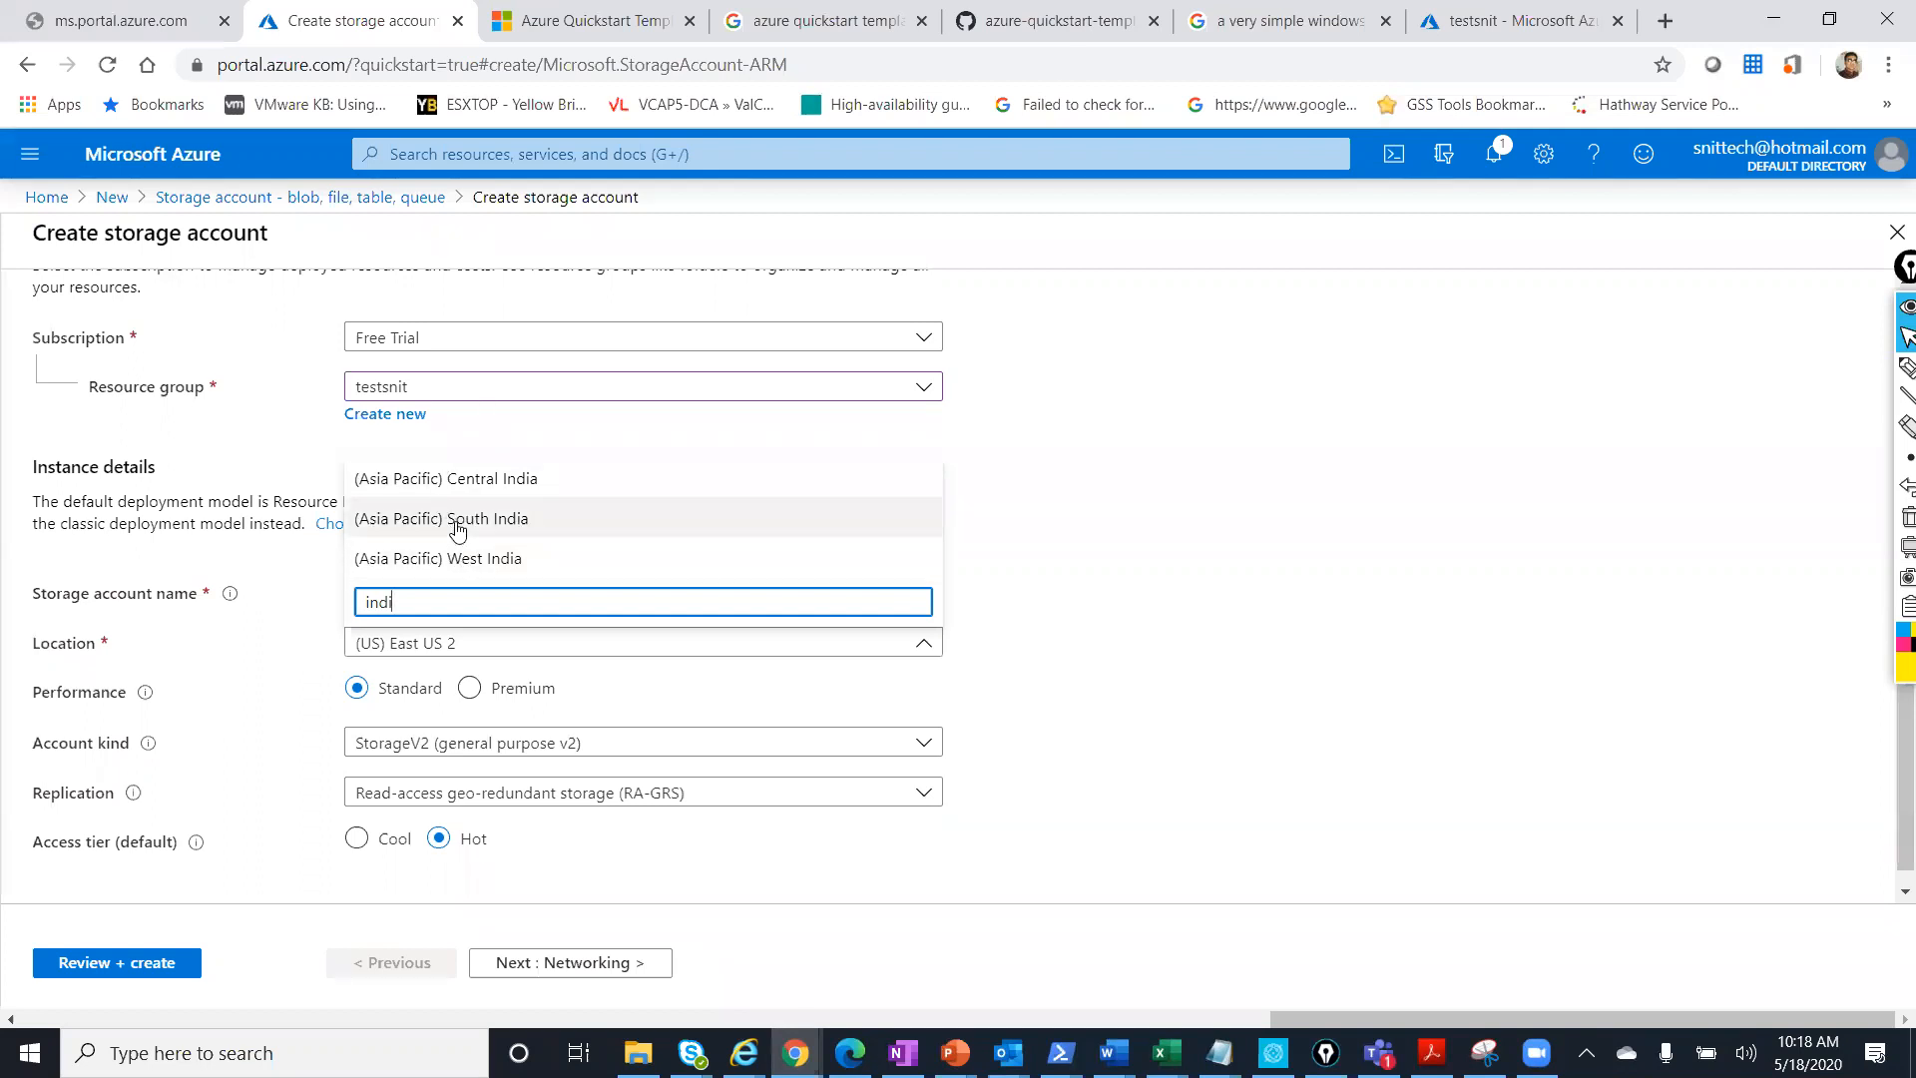
{"action": "left_click", "coordinate": [457, 529]}
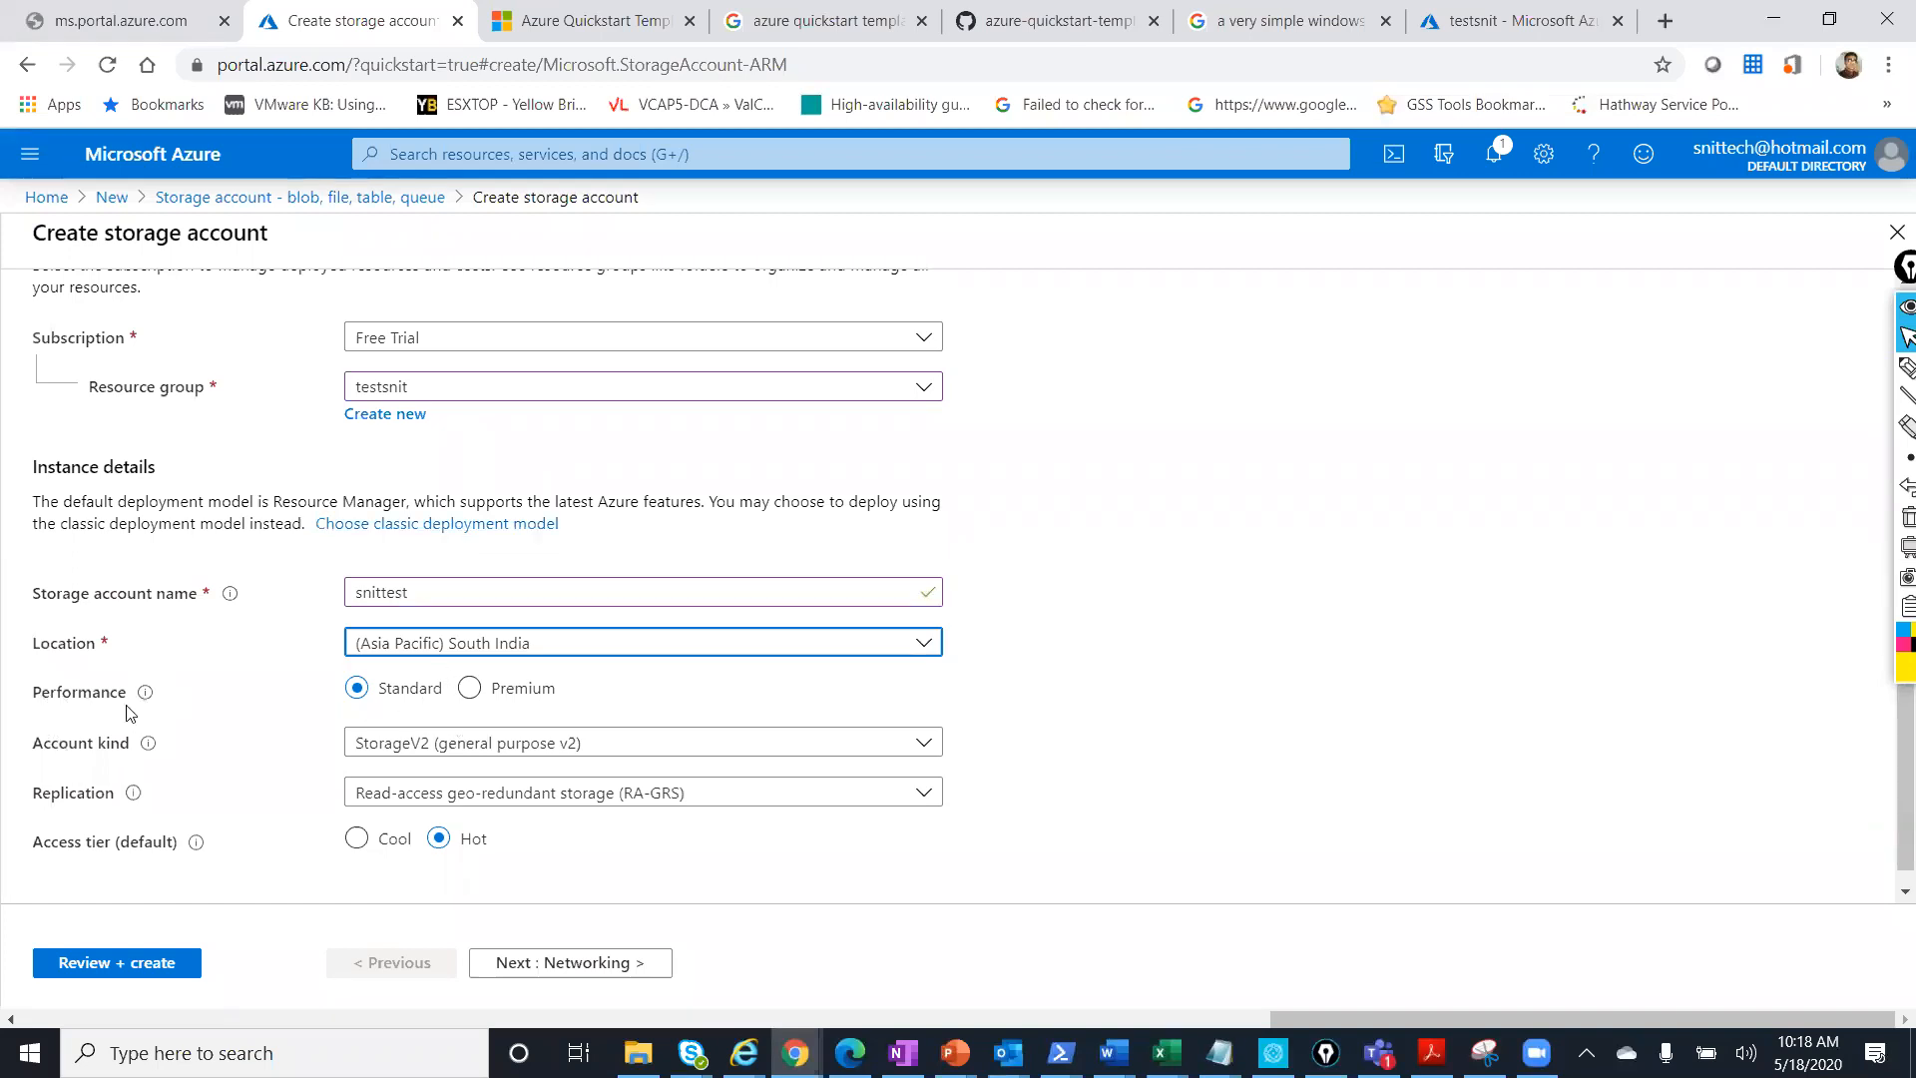
Keep StorageV2 as the storage account kind.
{"action": "mouse_move", "coordinate": [148, 702]}
{"action": "left_click", "coordinate": [660, 744]}
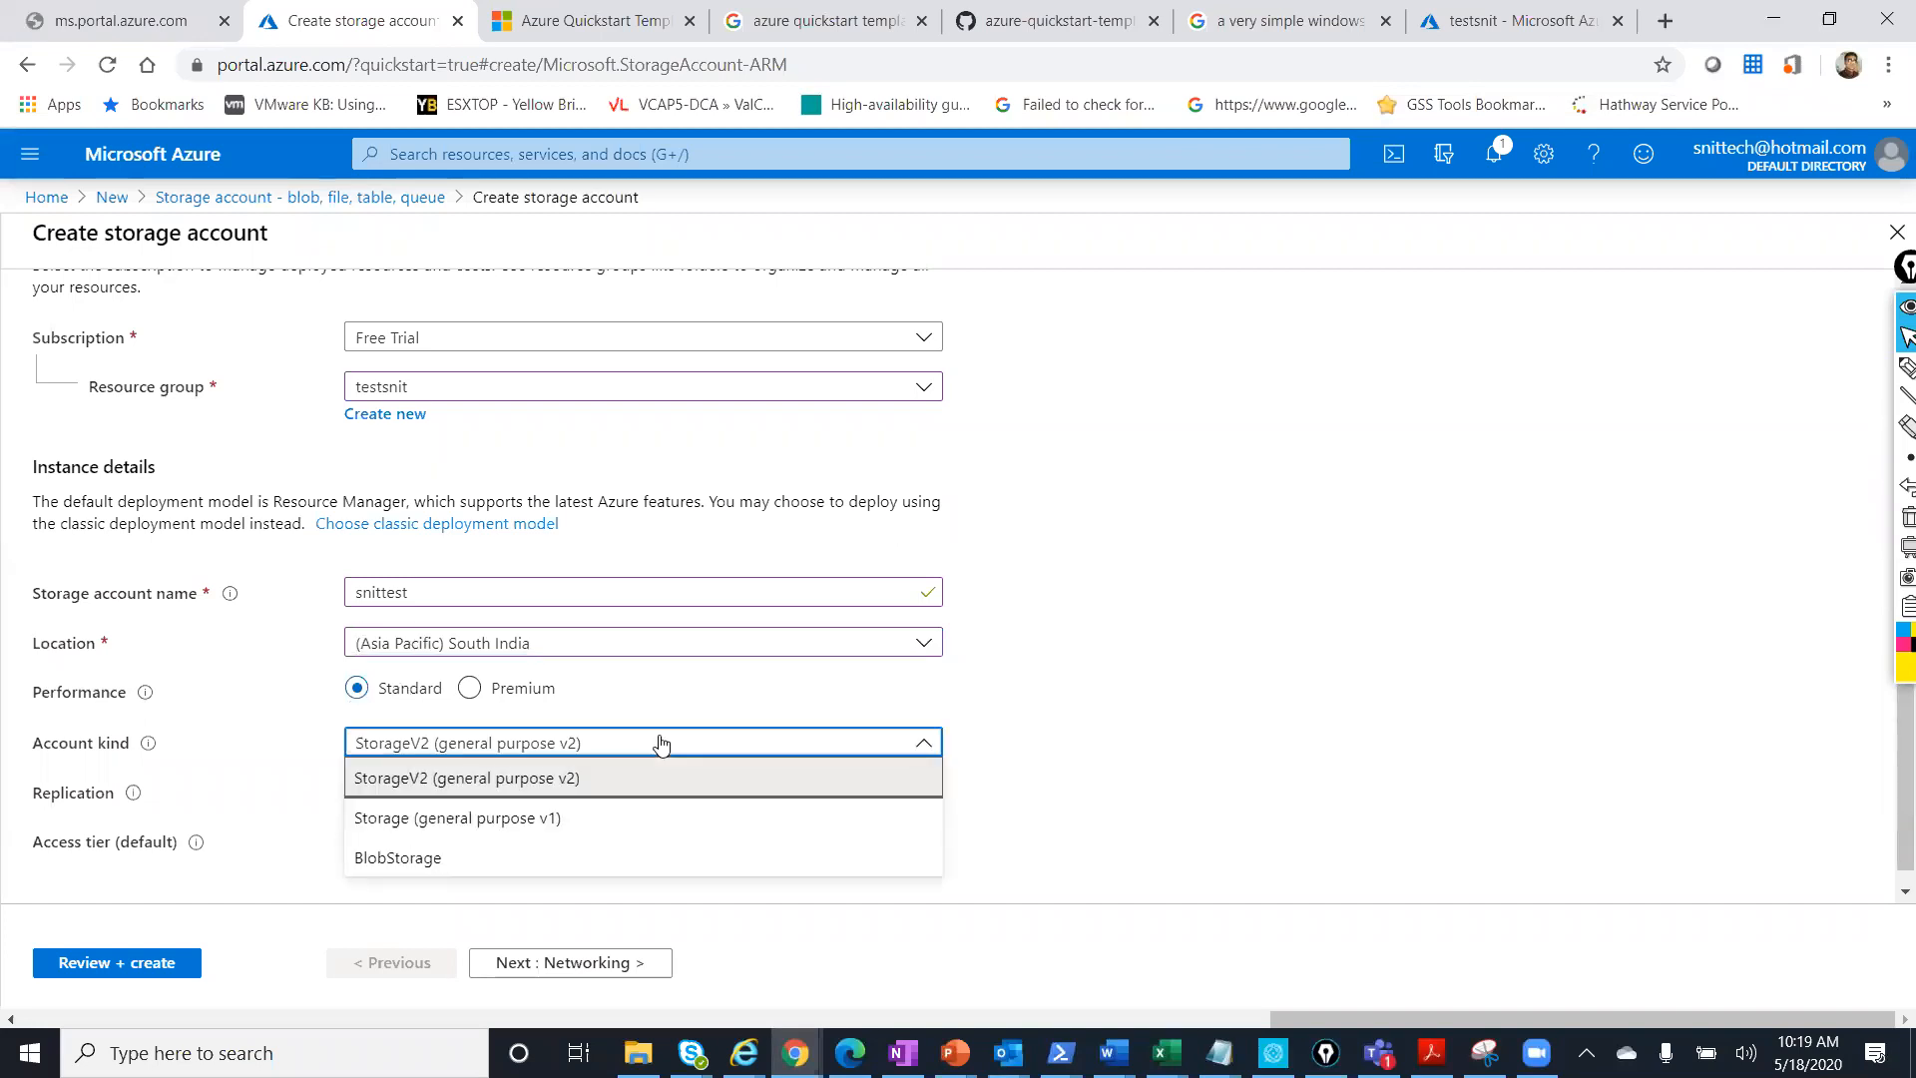
{"action": "left_click", "coordinate": [432, 789]}
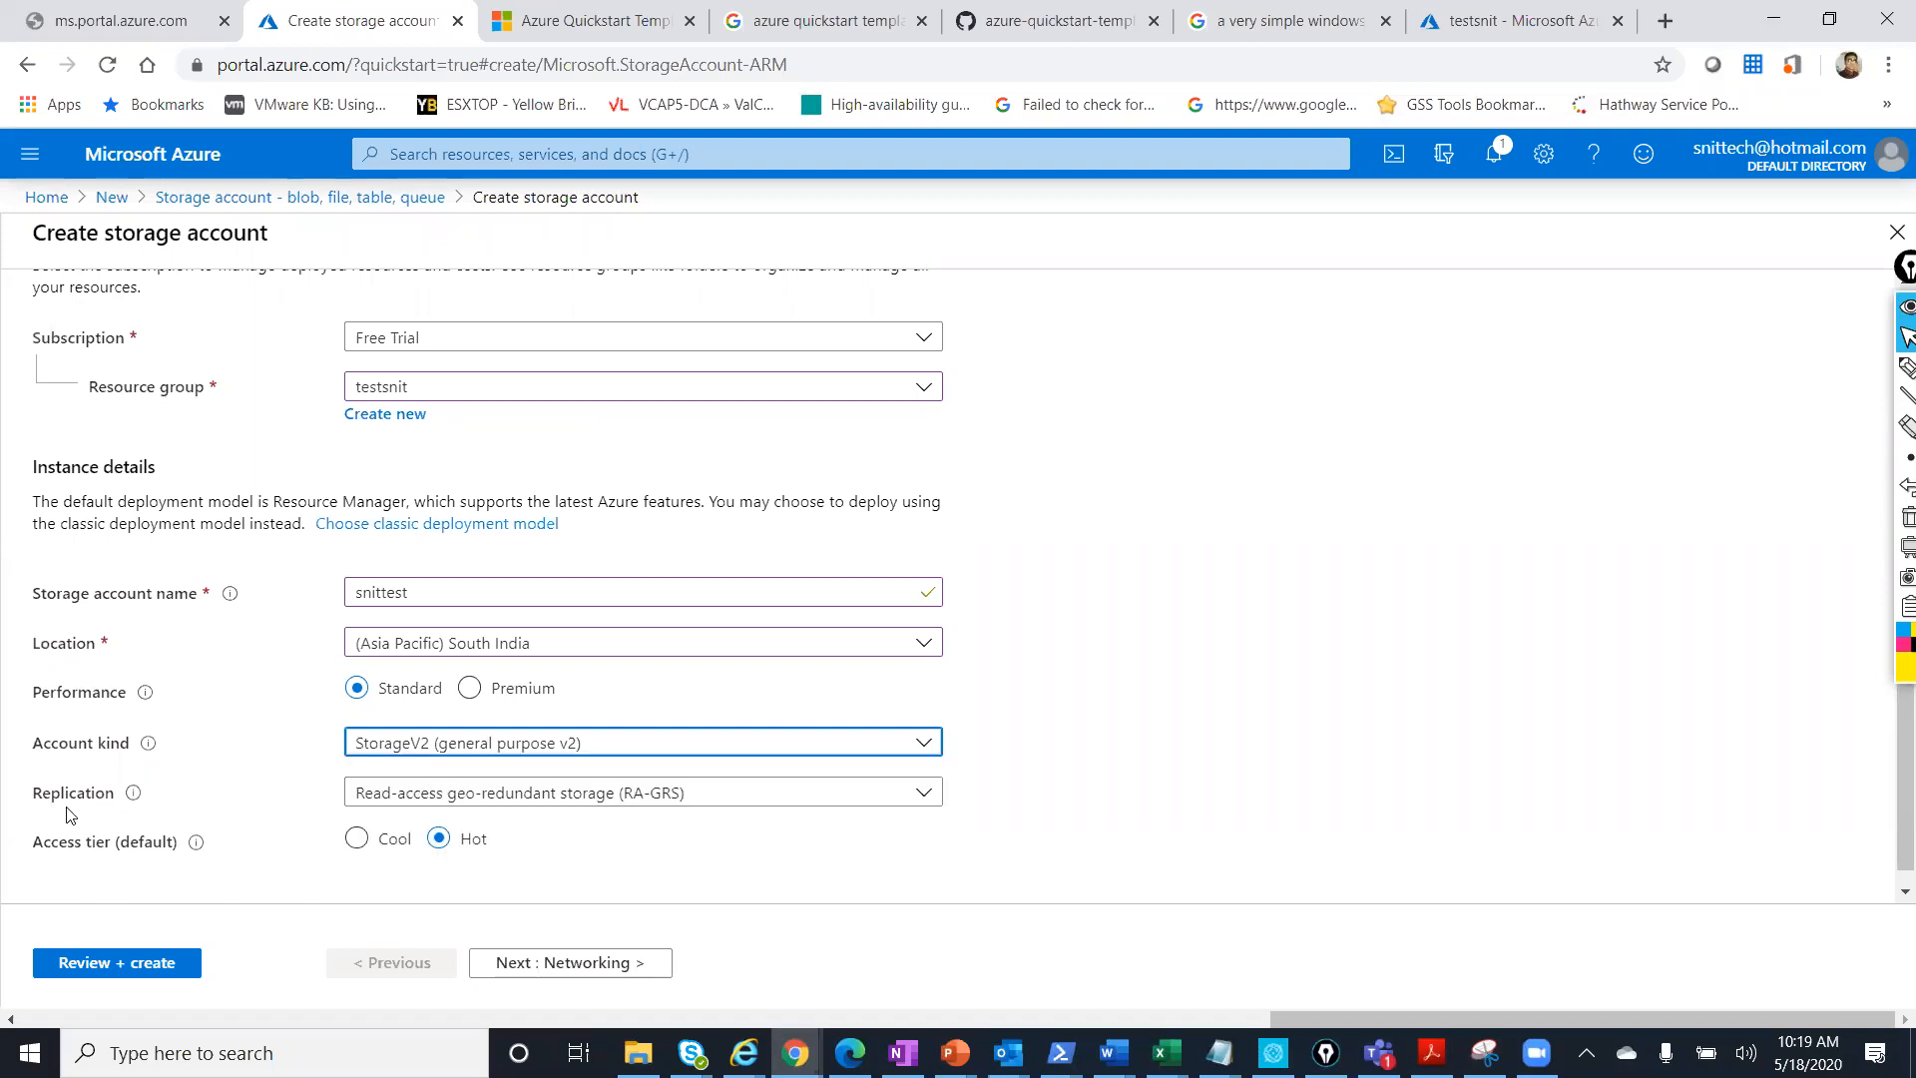
Set replication to Locally-redundant storage (LRS), then return to the Module 3.pptx slides.
{"action": "left_click", "coordinate": [456, 798]}
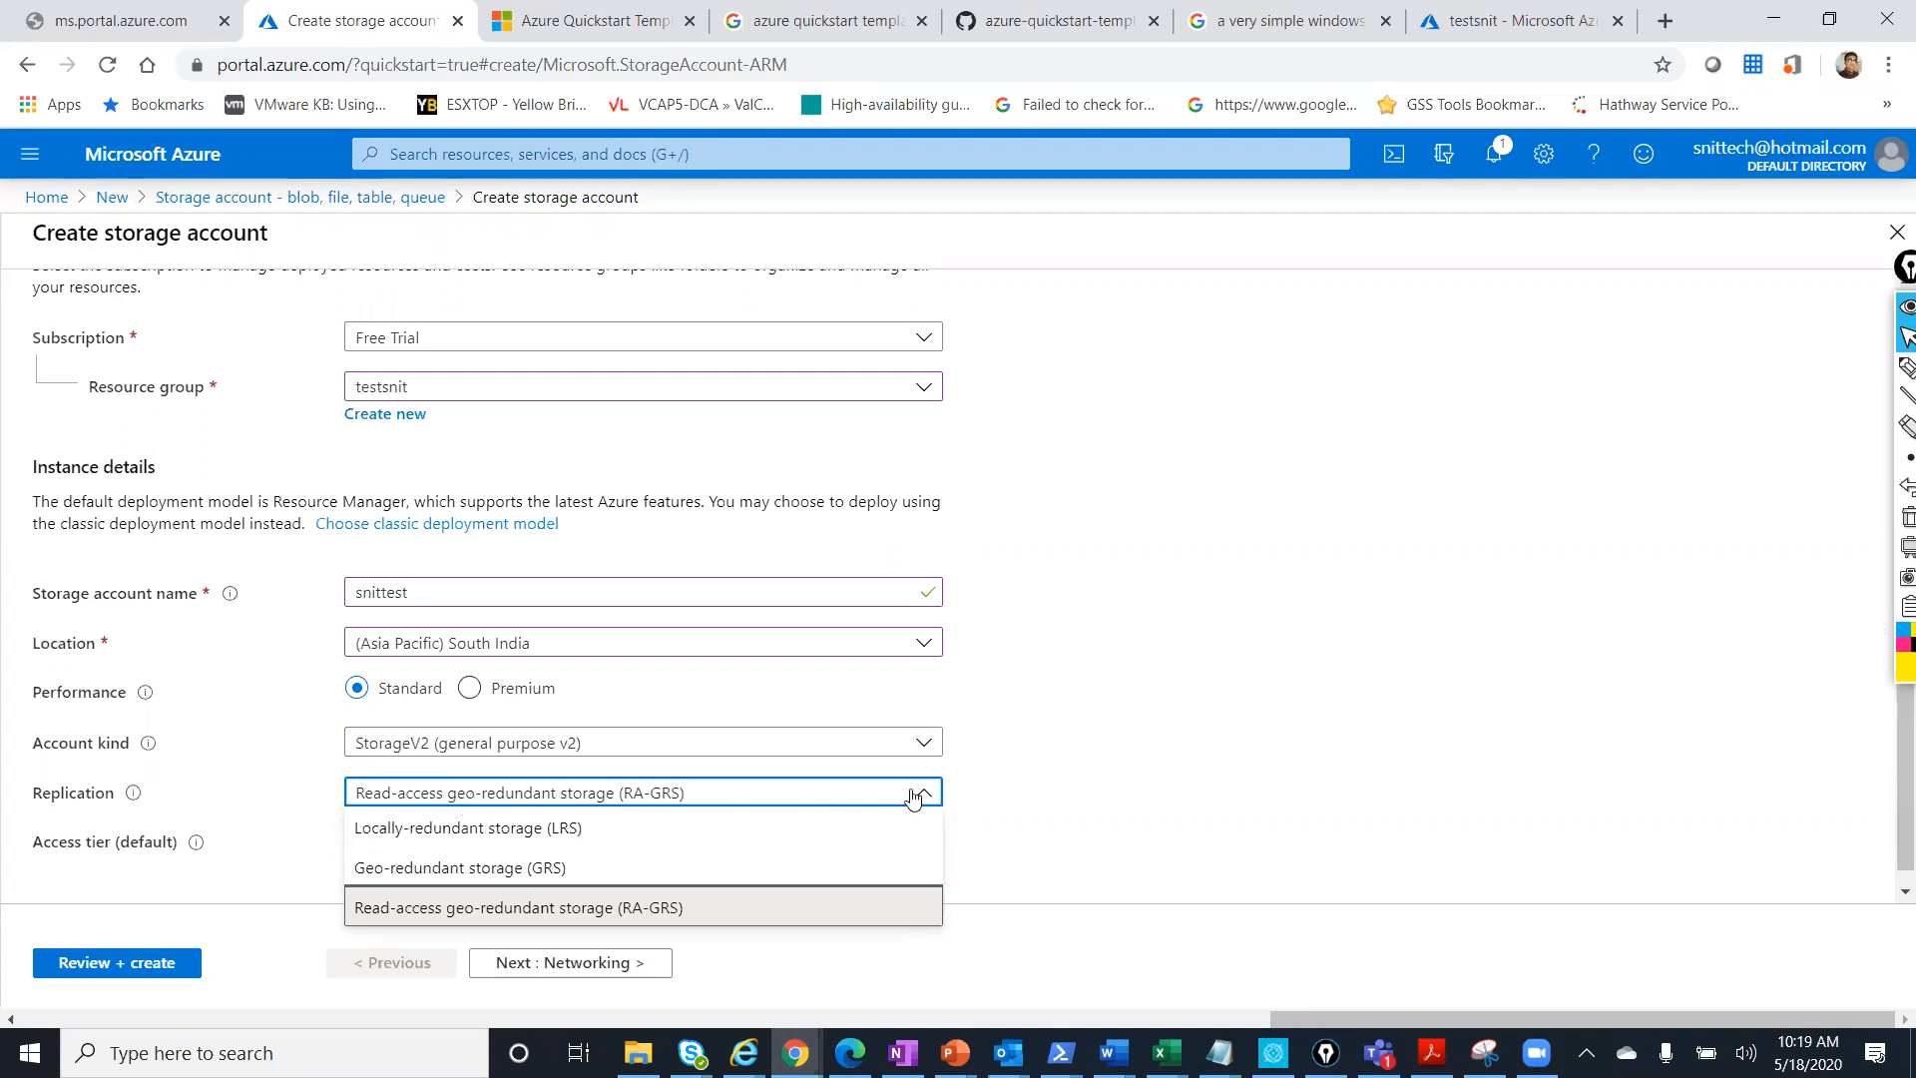
{"action": "left_click", "coordinate": [574, 831]}
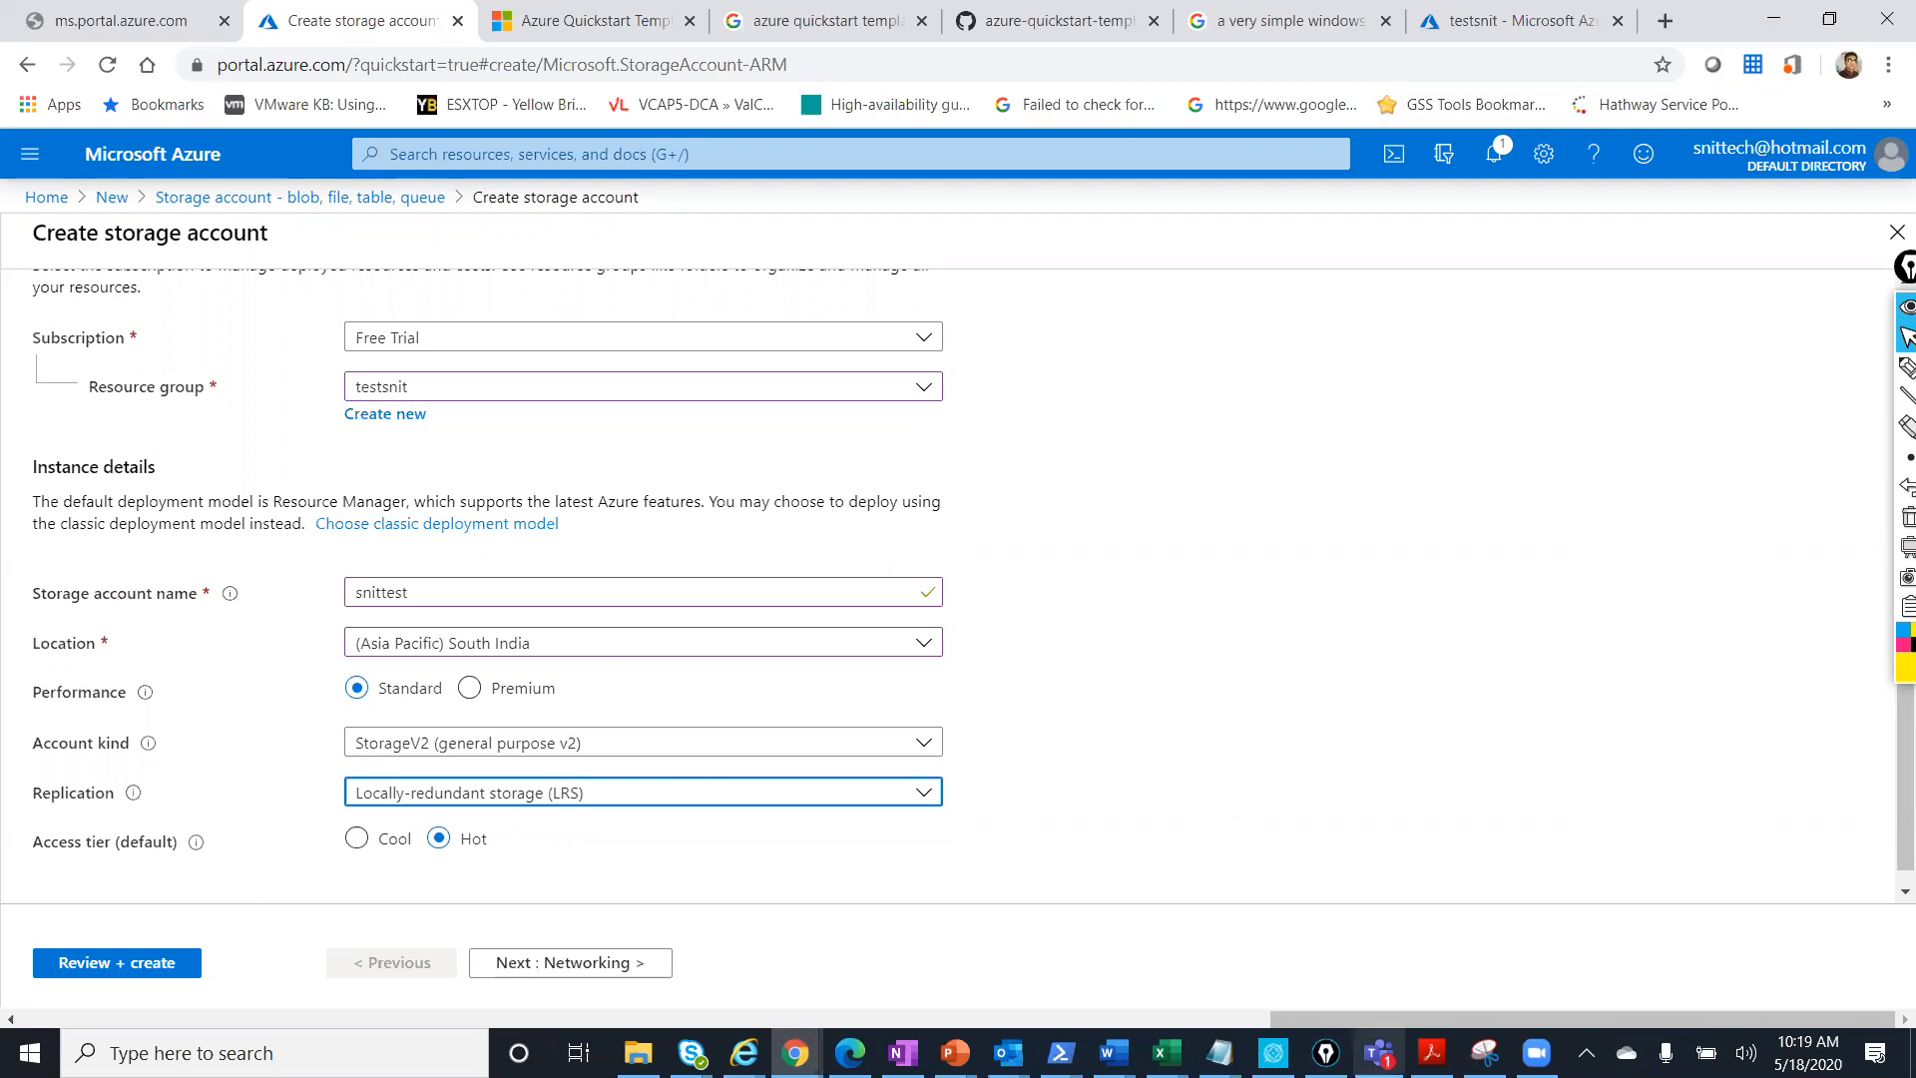
{"action": "left_click", "coordinate": [954, 1053]}
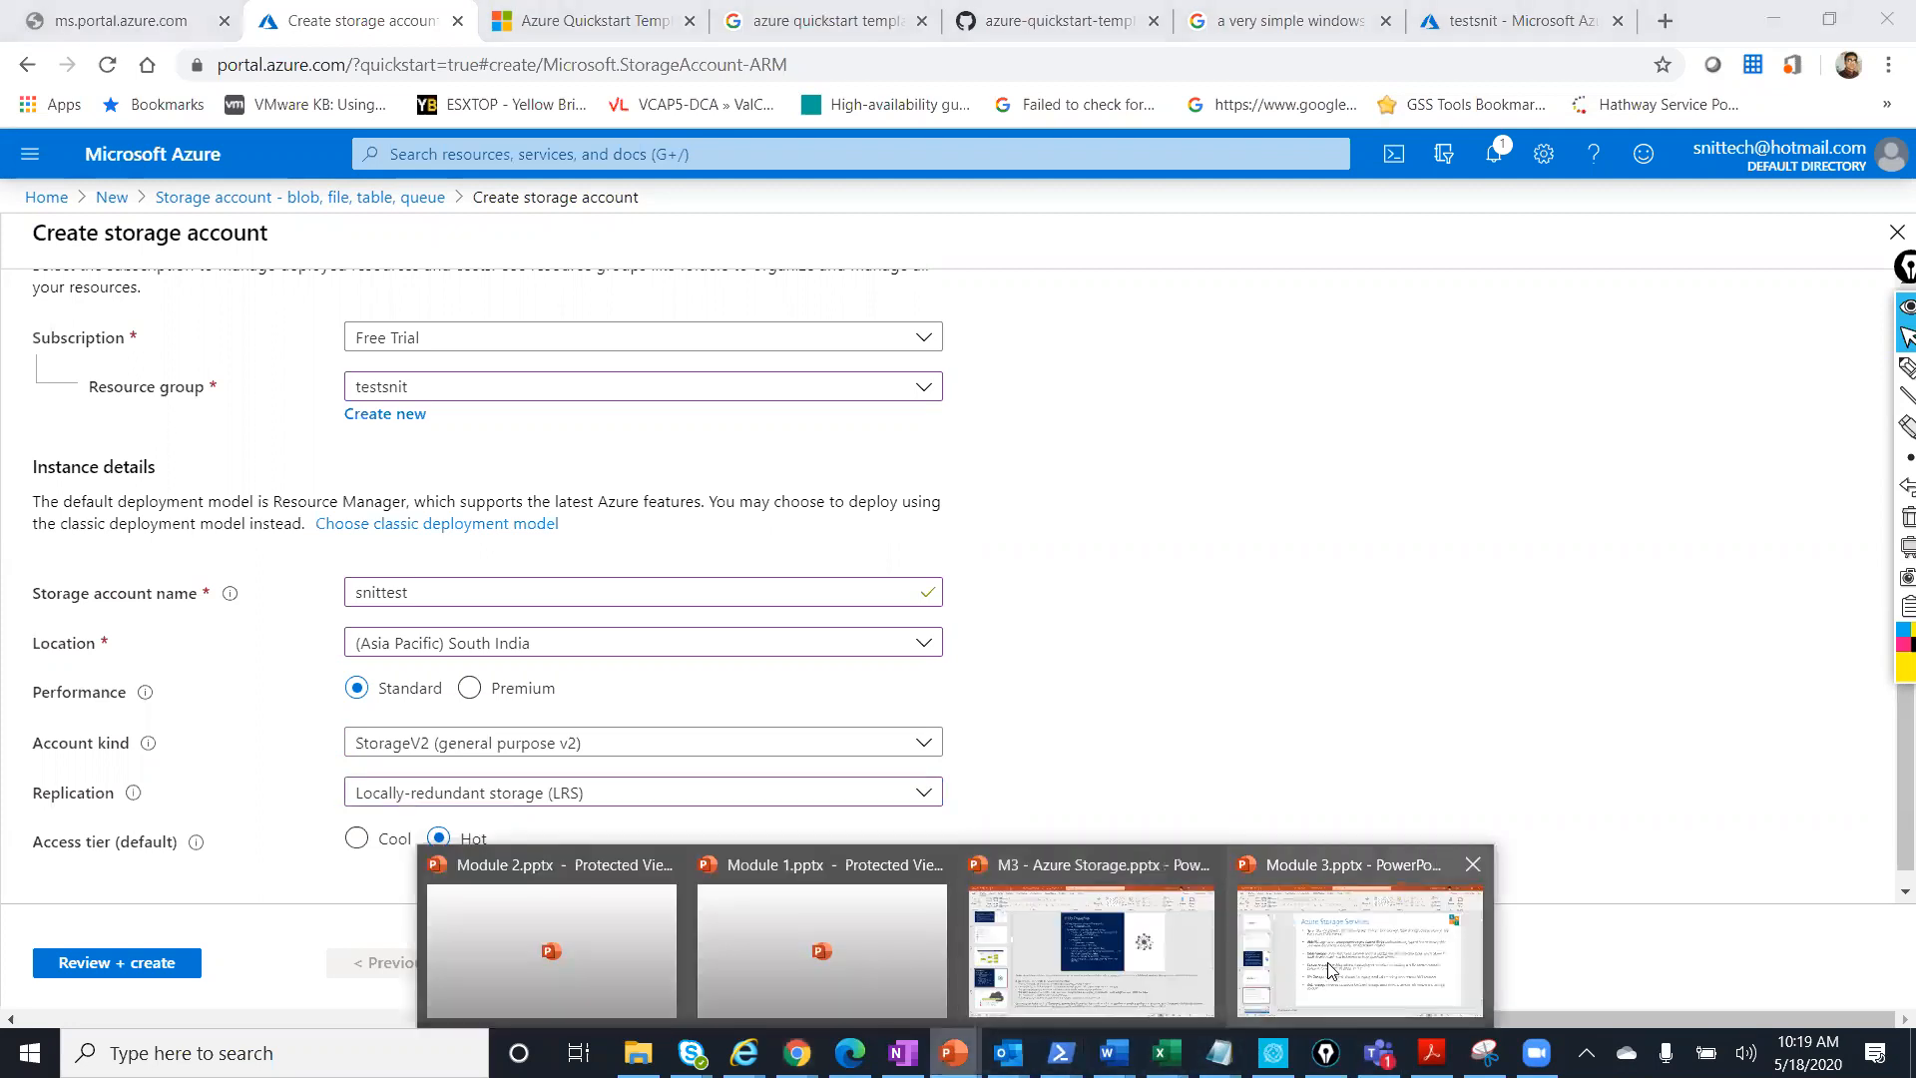
{"action": "left_click", "coordinate": [1329, 969]}
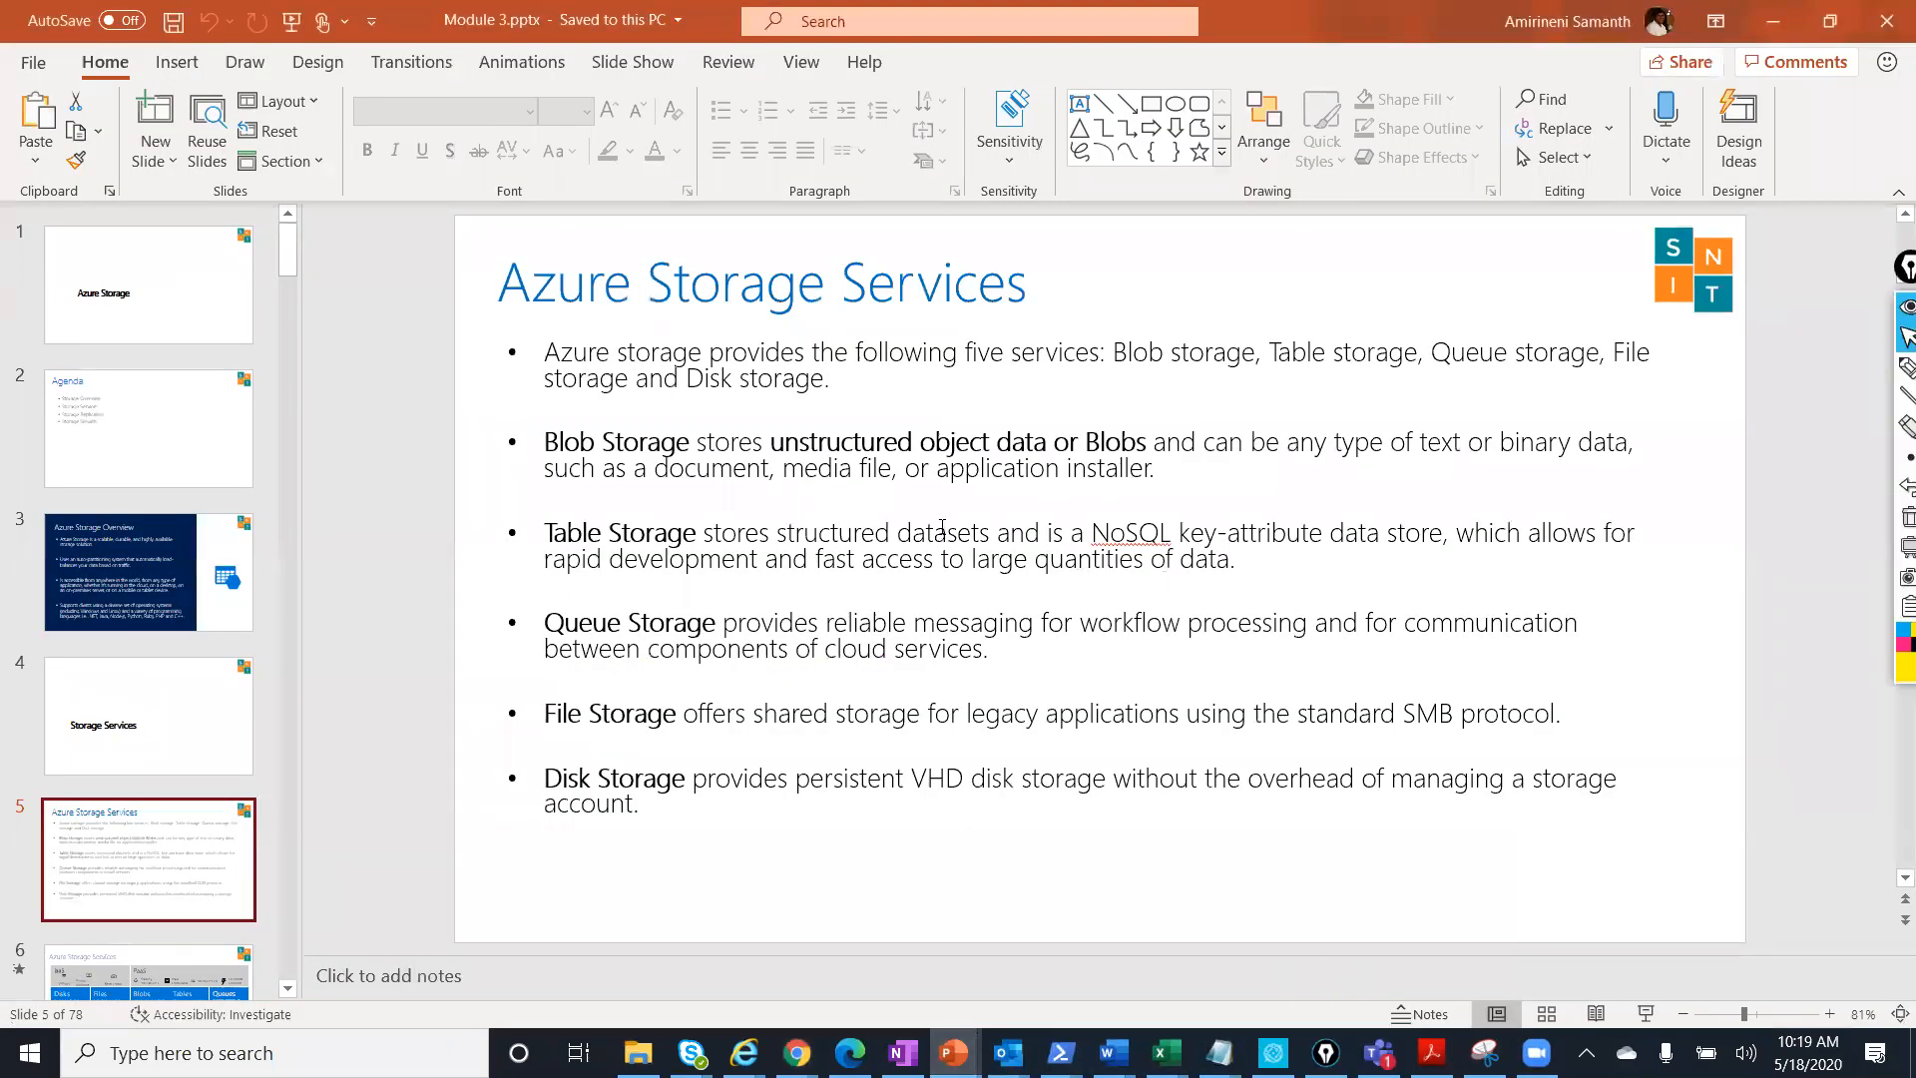
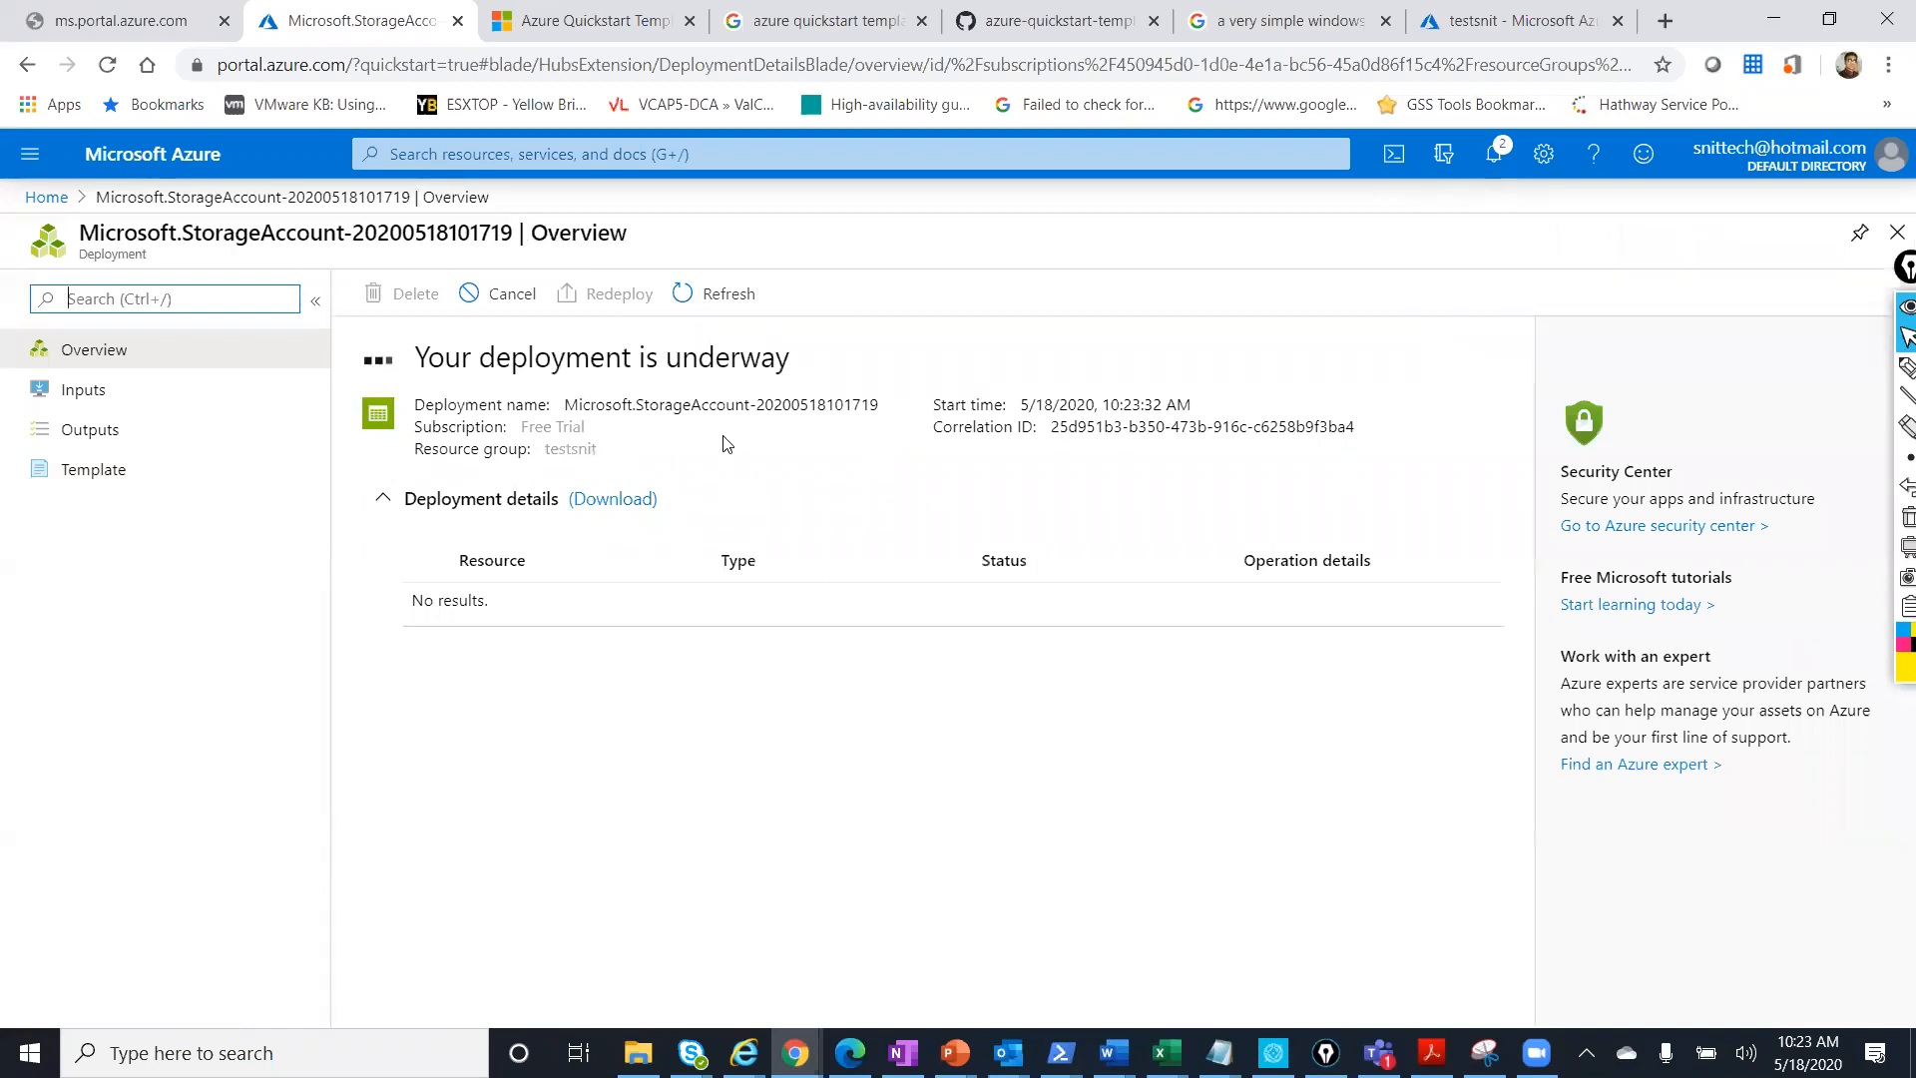
Check the snittest deployment's operation details: Create operation, Running state, 8 seconds duration.
{"action": "left_click", "coordinate": [1494, 155]}
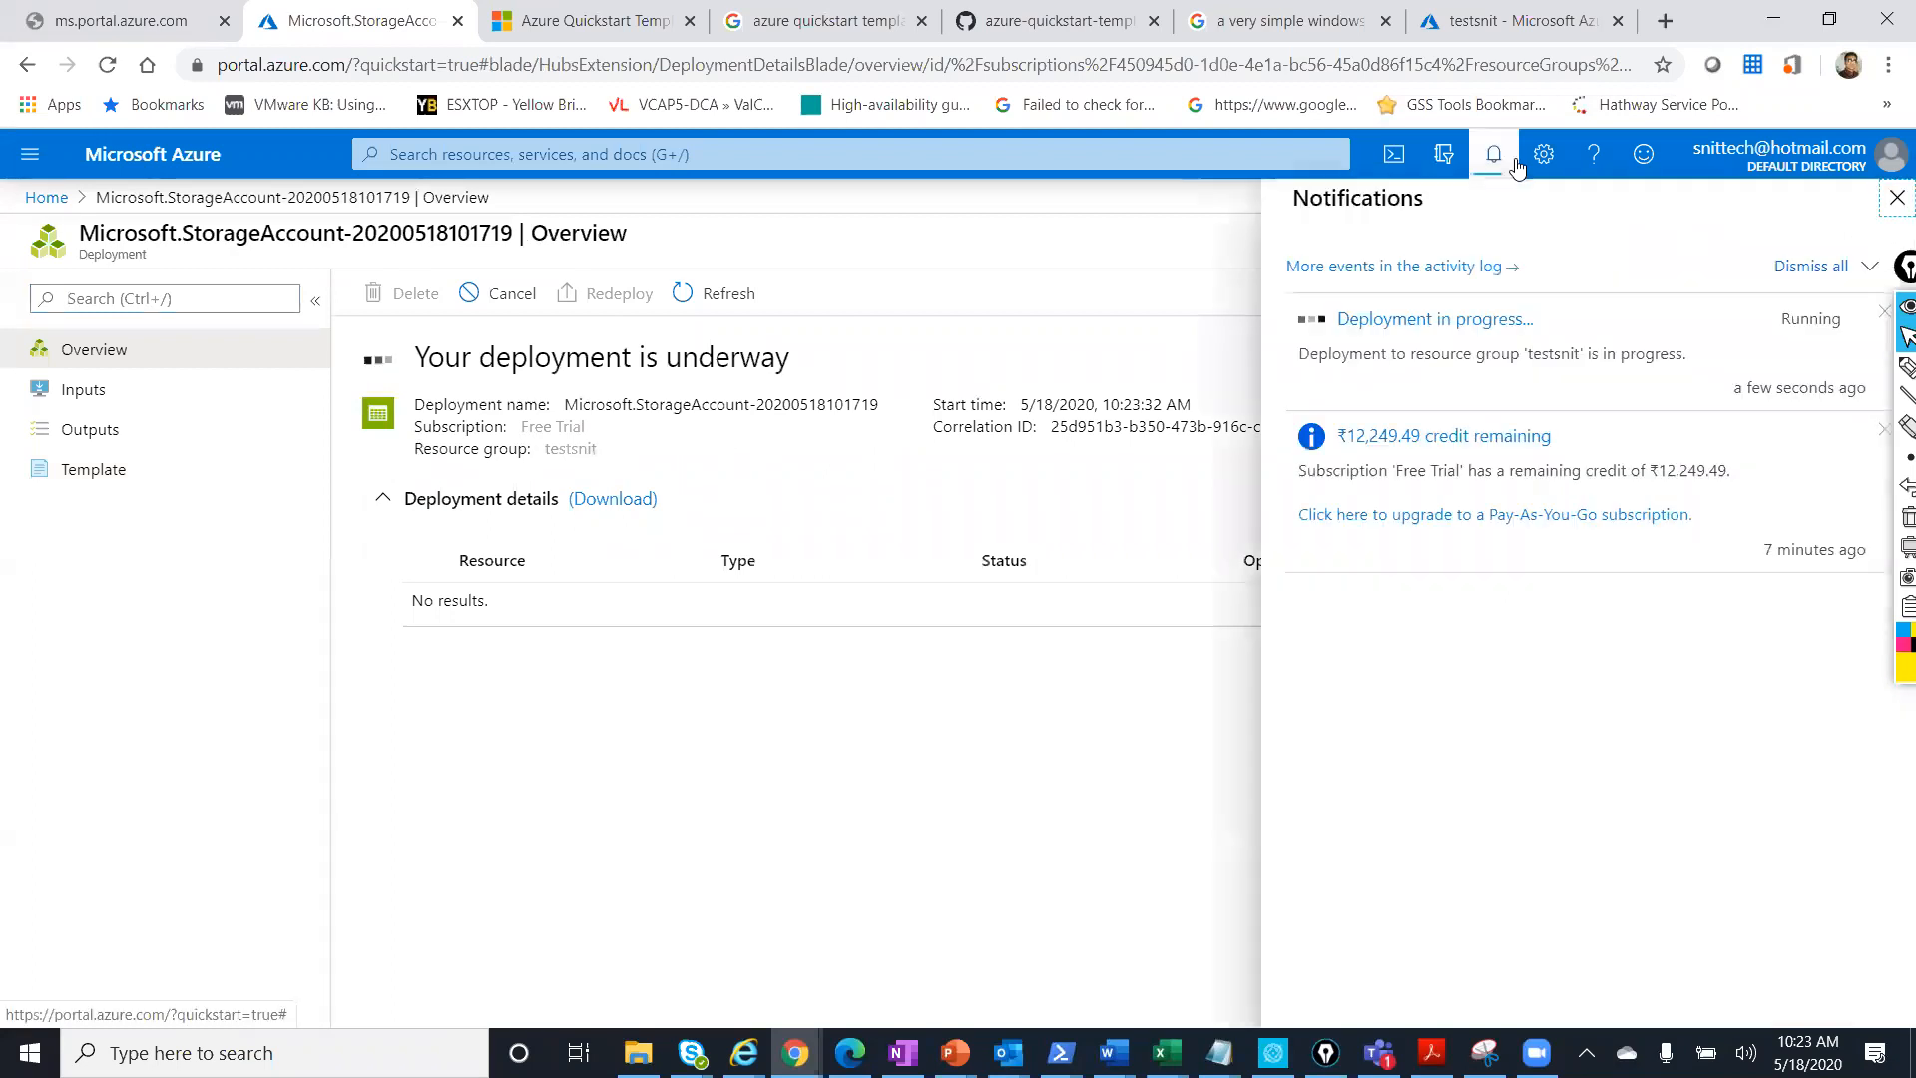
{"action": "left_click", "coordinate": [1418, 320]}
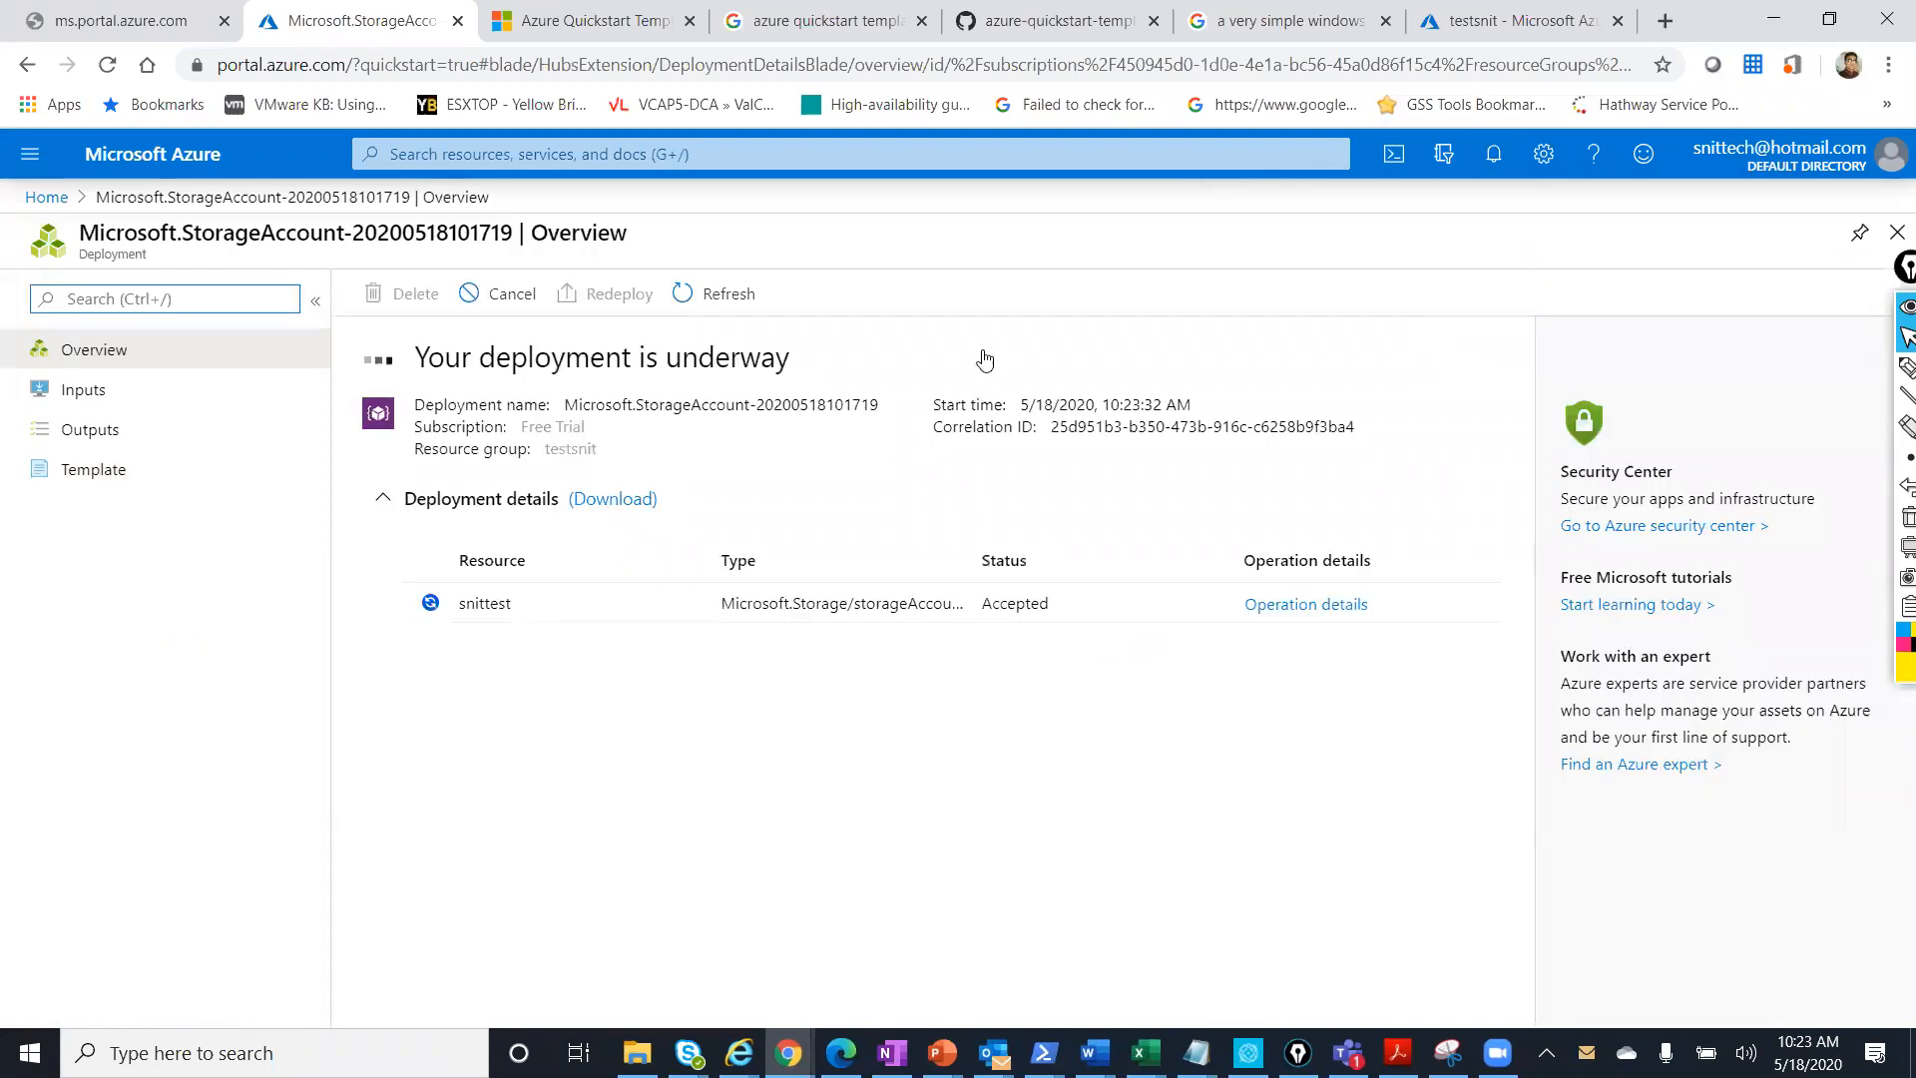
{"action": "left_click", "coordinate": [1302, 611]}
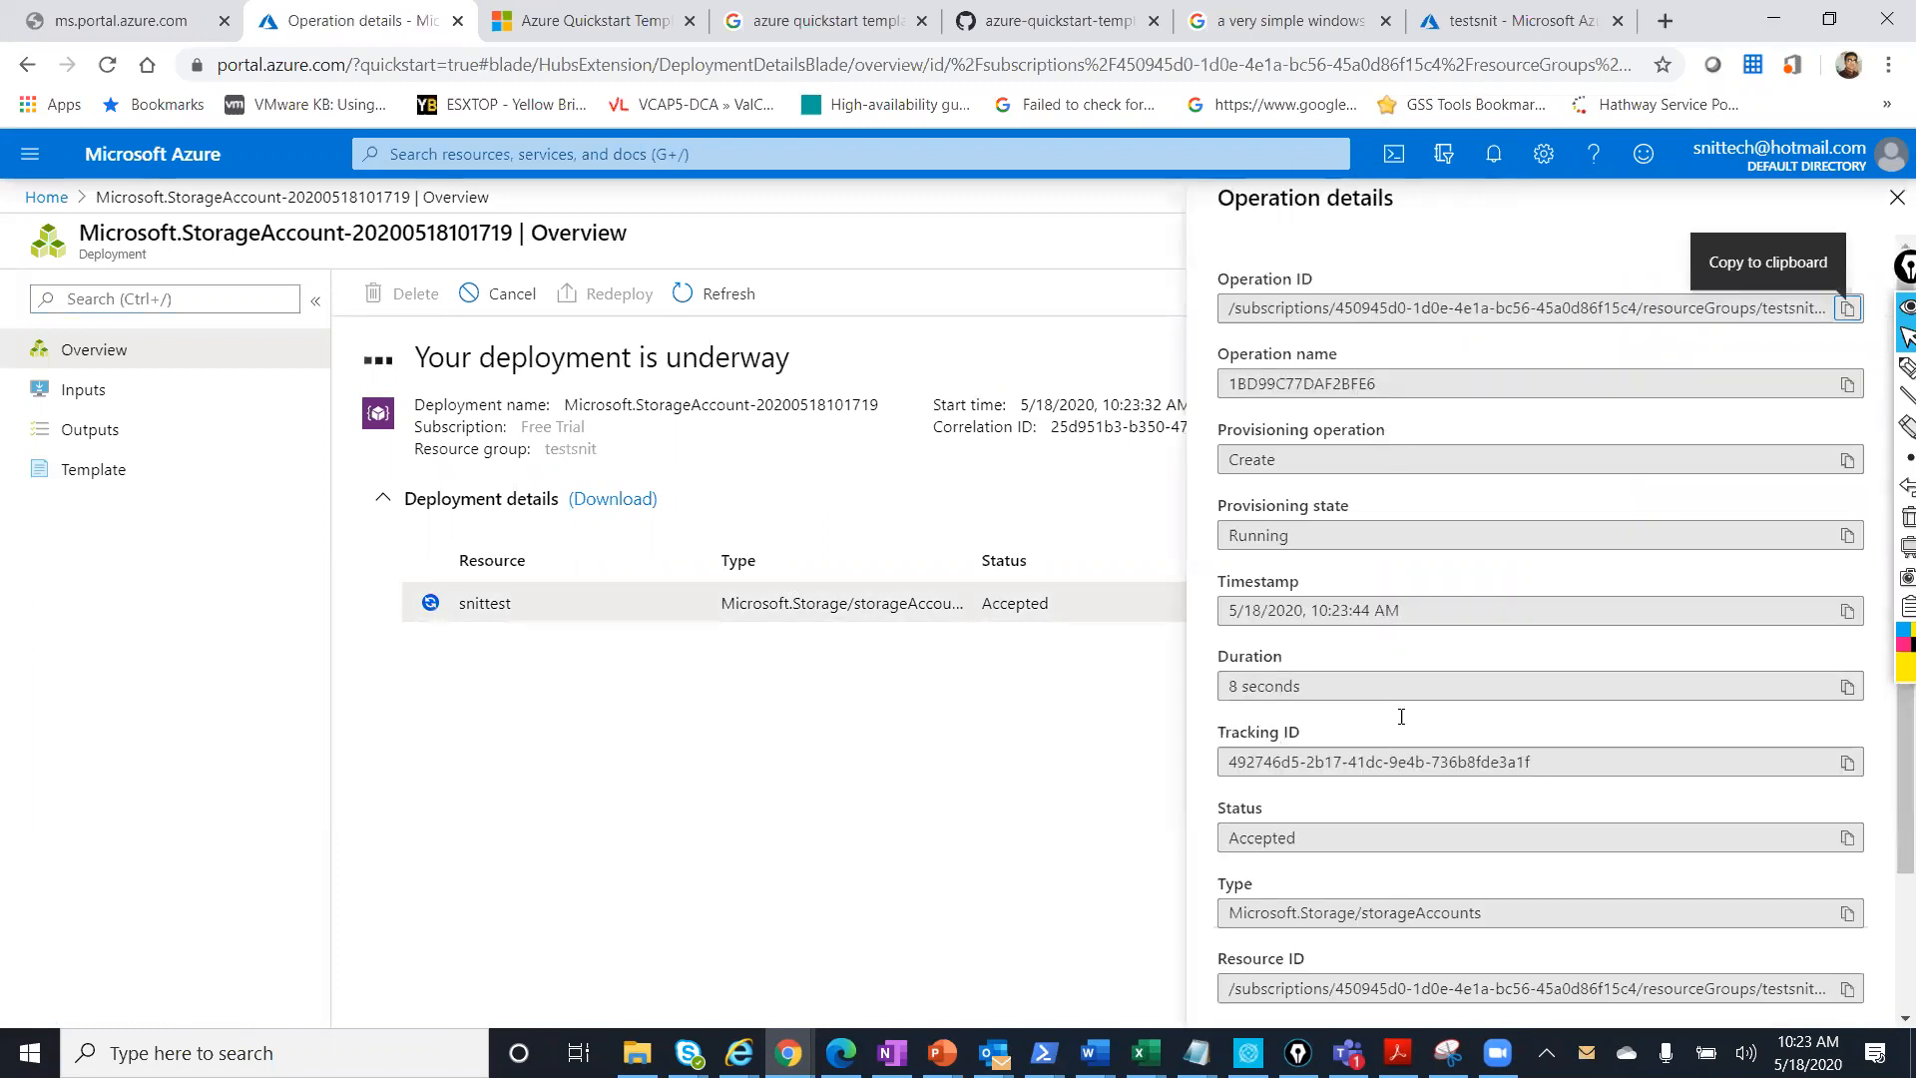
{"action": "scroll", "coordinate": [1339, 679], "scroll_direction": "down", "scroll_amount": 3}
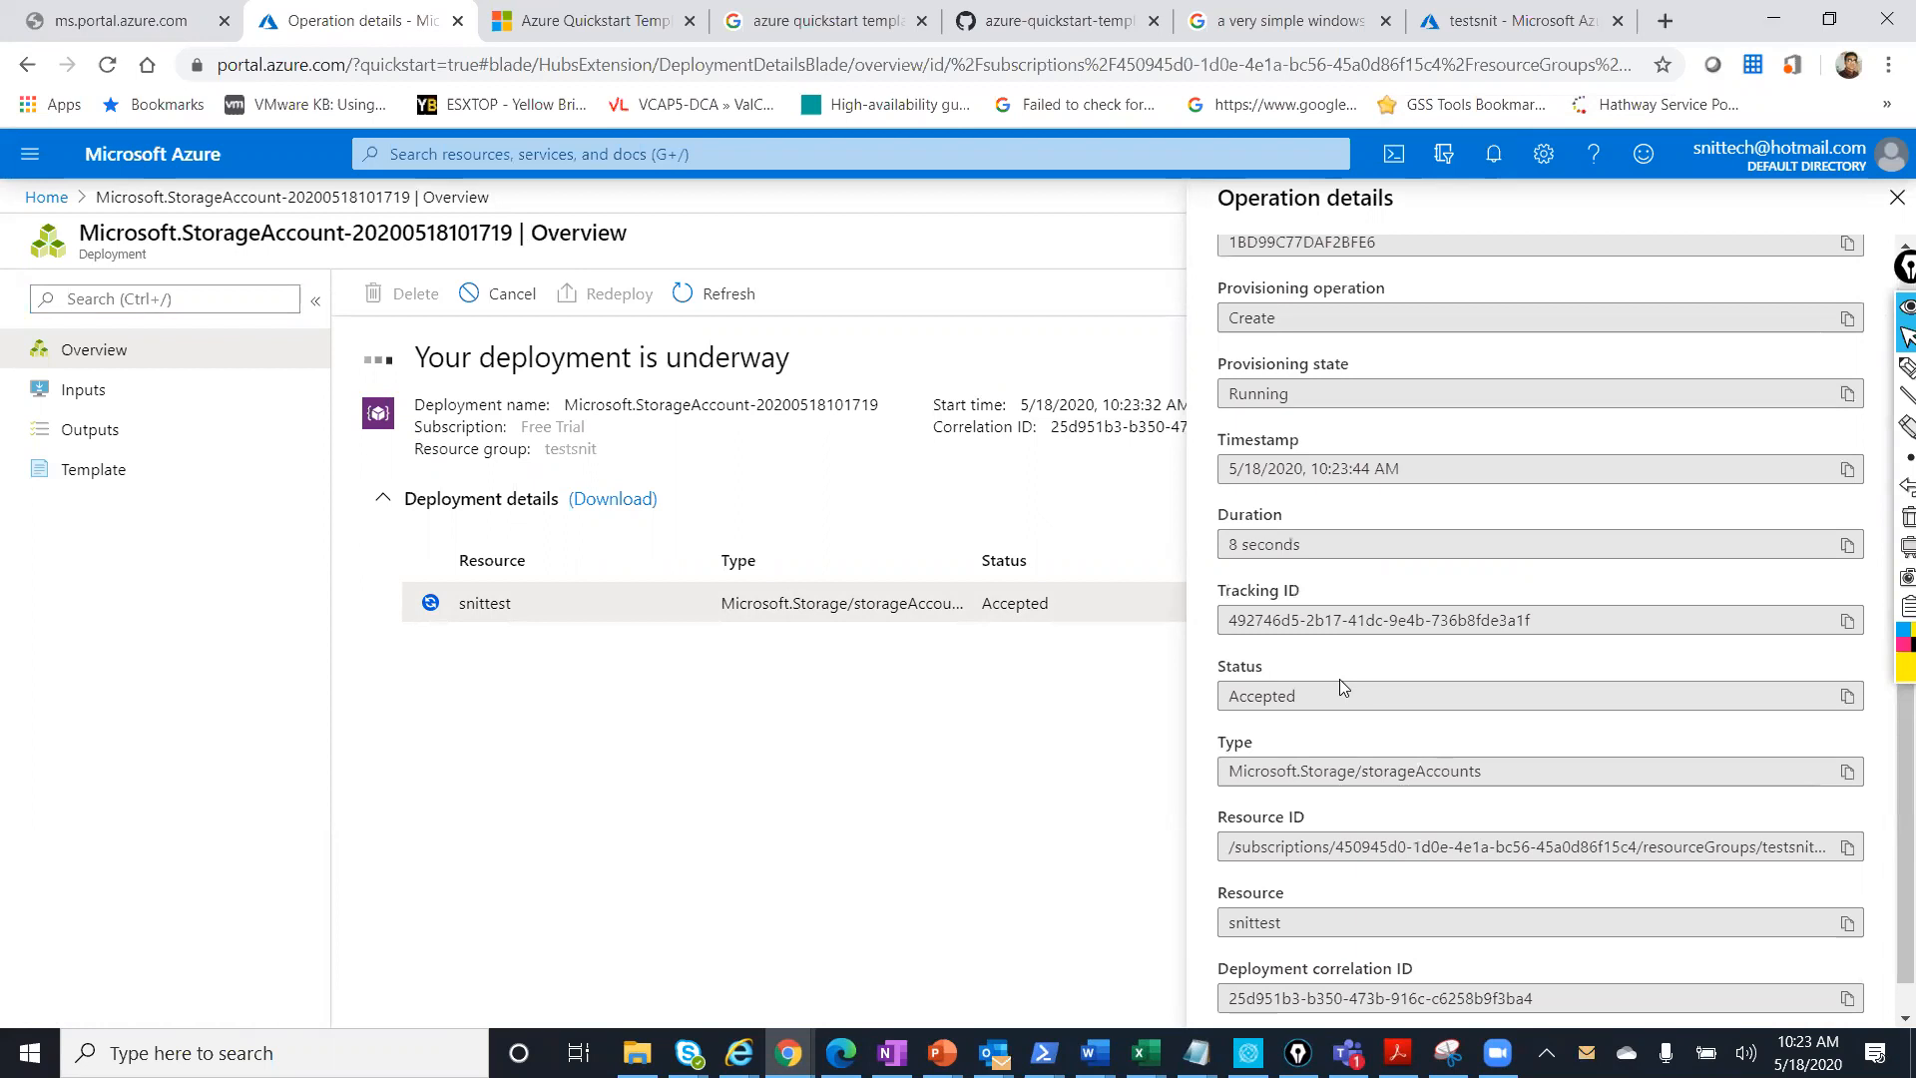
{"action": "scroll", "coordinate": [1339, 678], "scroll_direction": "up", "scroll_amount": 3}
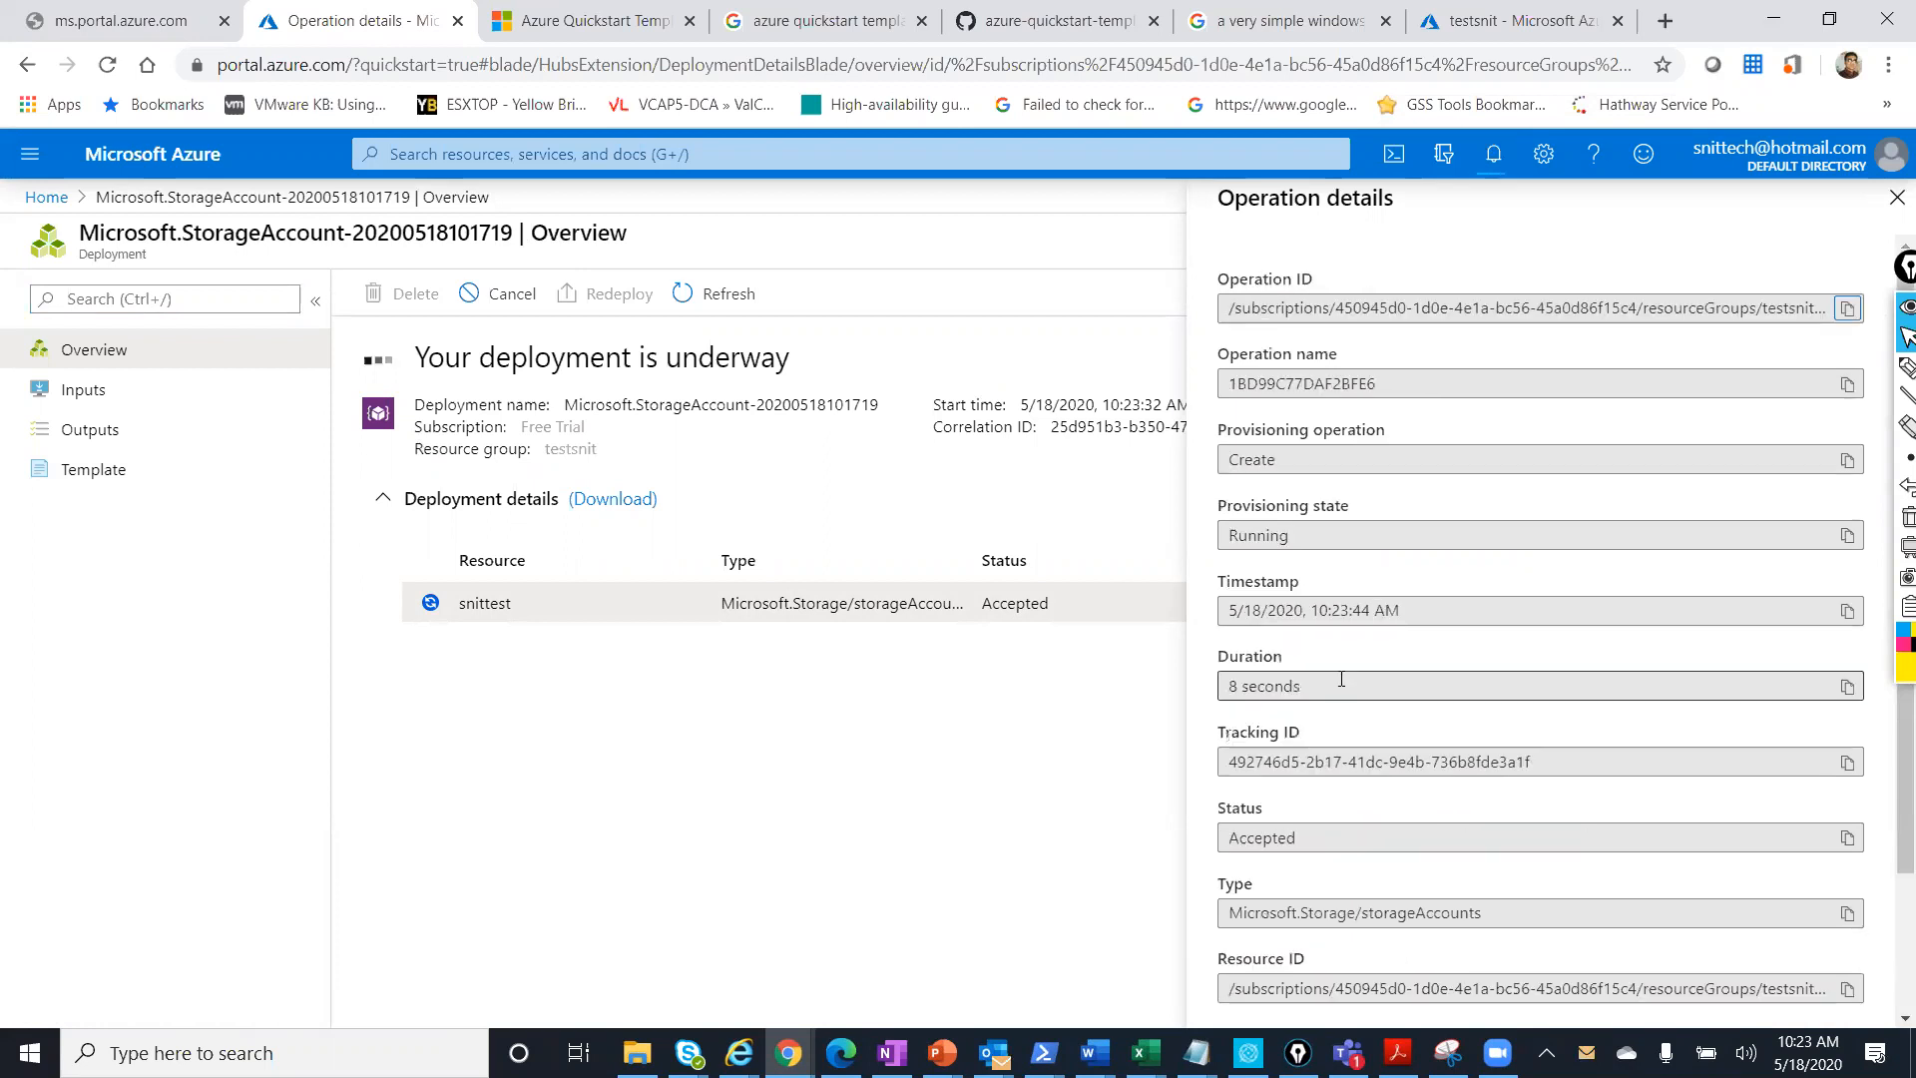
{"action": "left_click", "coordinate": [1315, 459]}
{"action": "left_click_drag", "start_coordinate": [1297, 536], "coordinate": [1205, 540]}
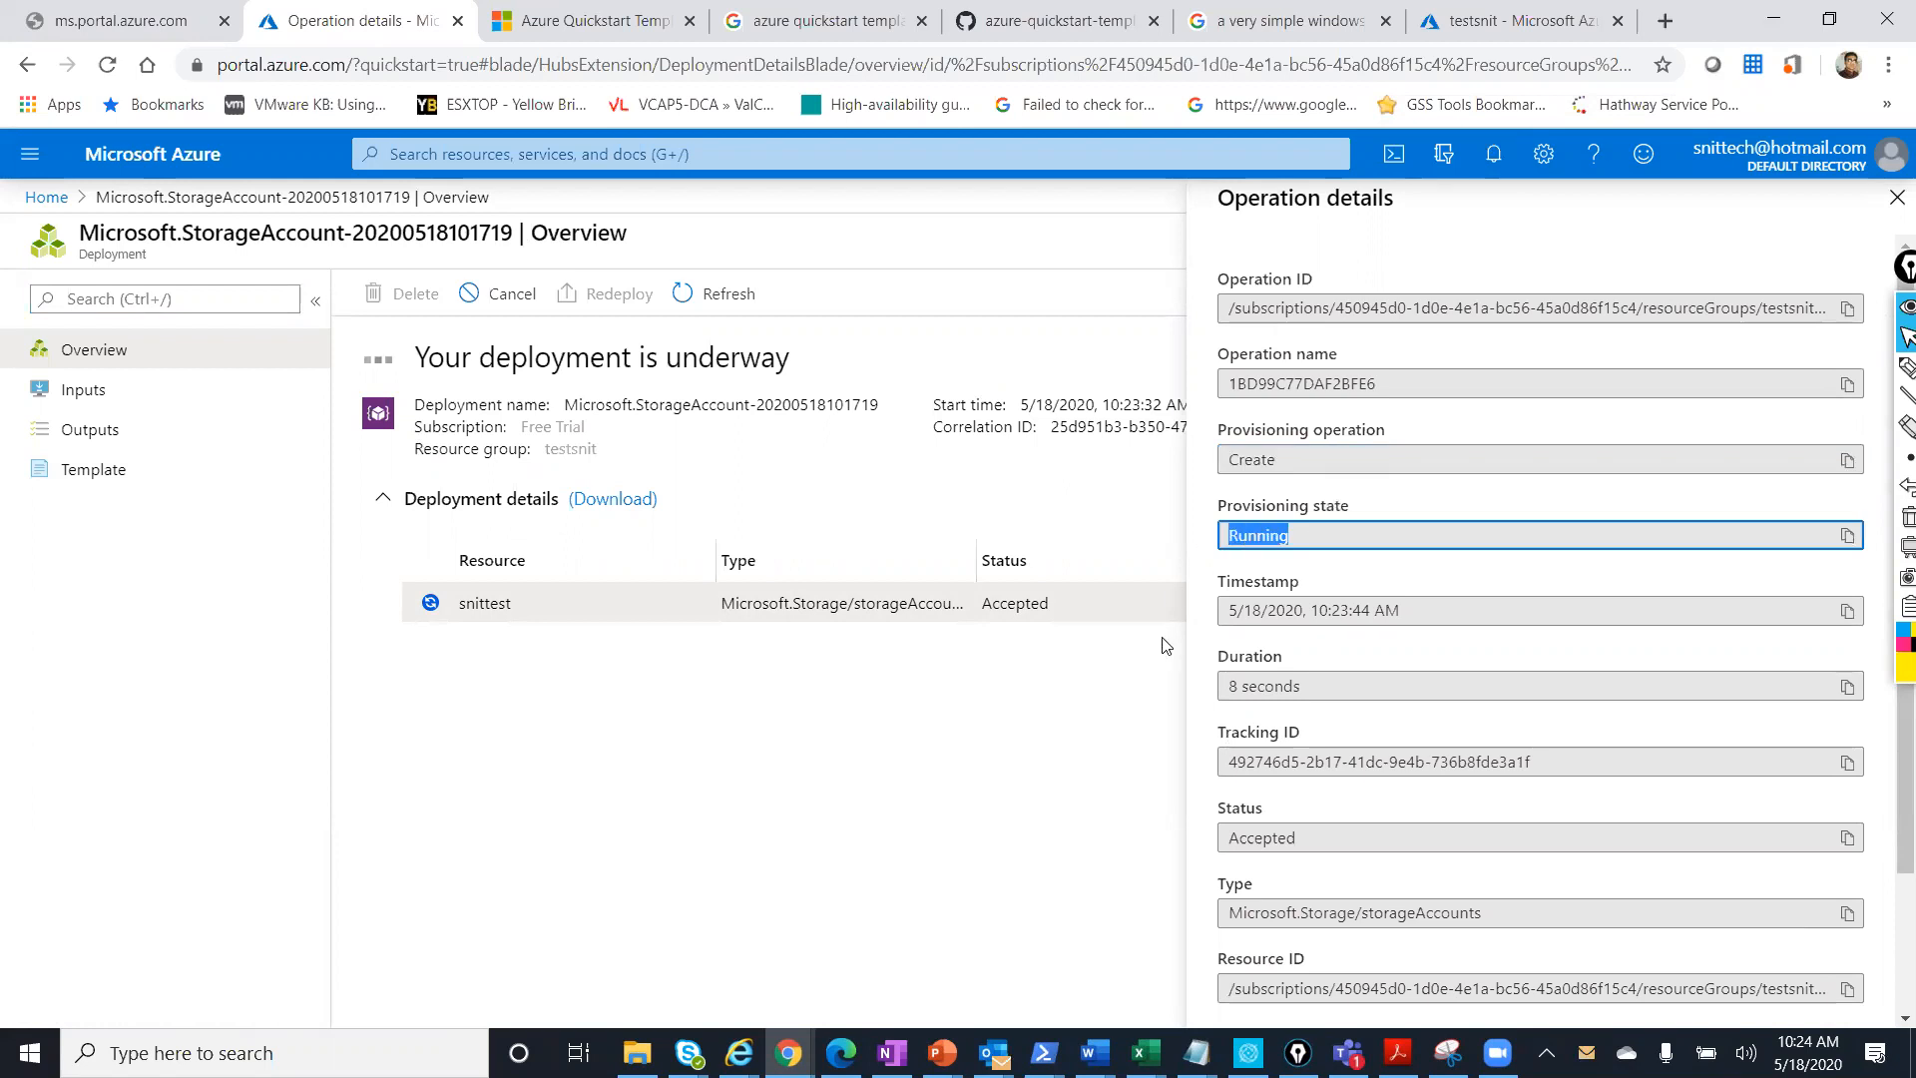
{"action": "left_click_drag", "start_coordinate": [1325, 685], "coordinate": [1128, 676]}
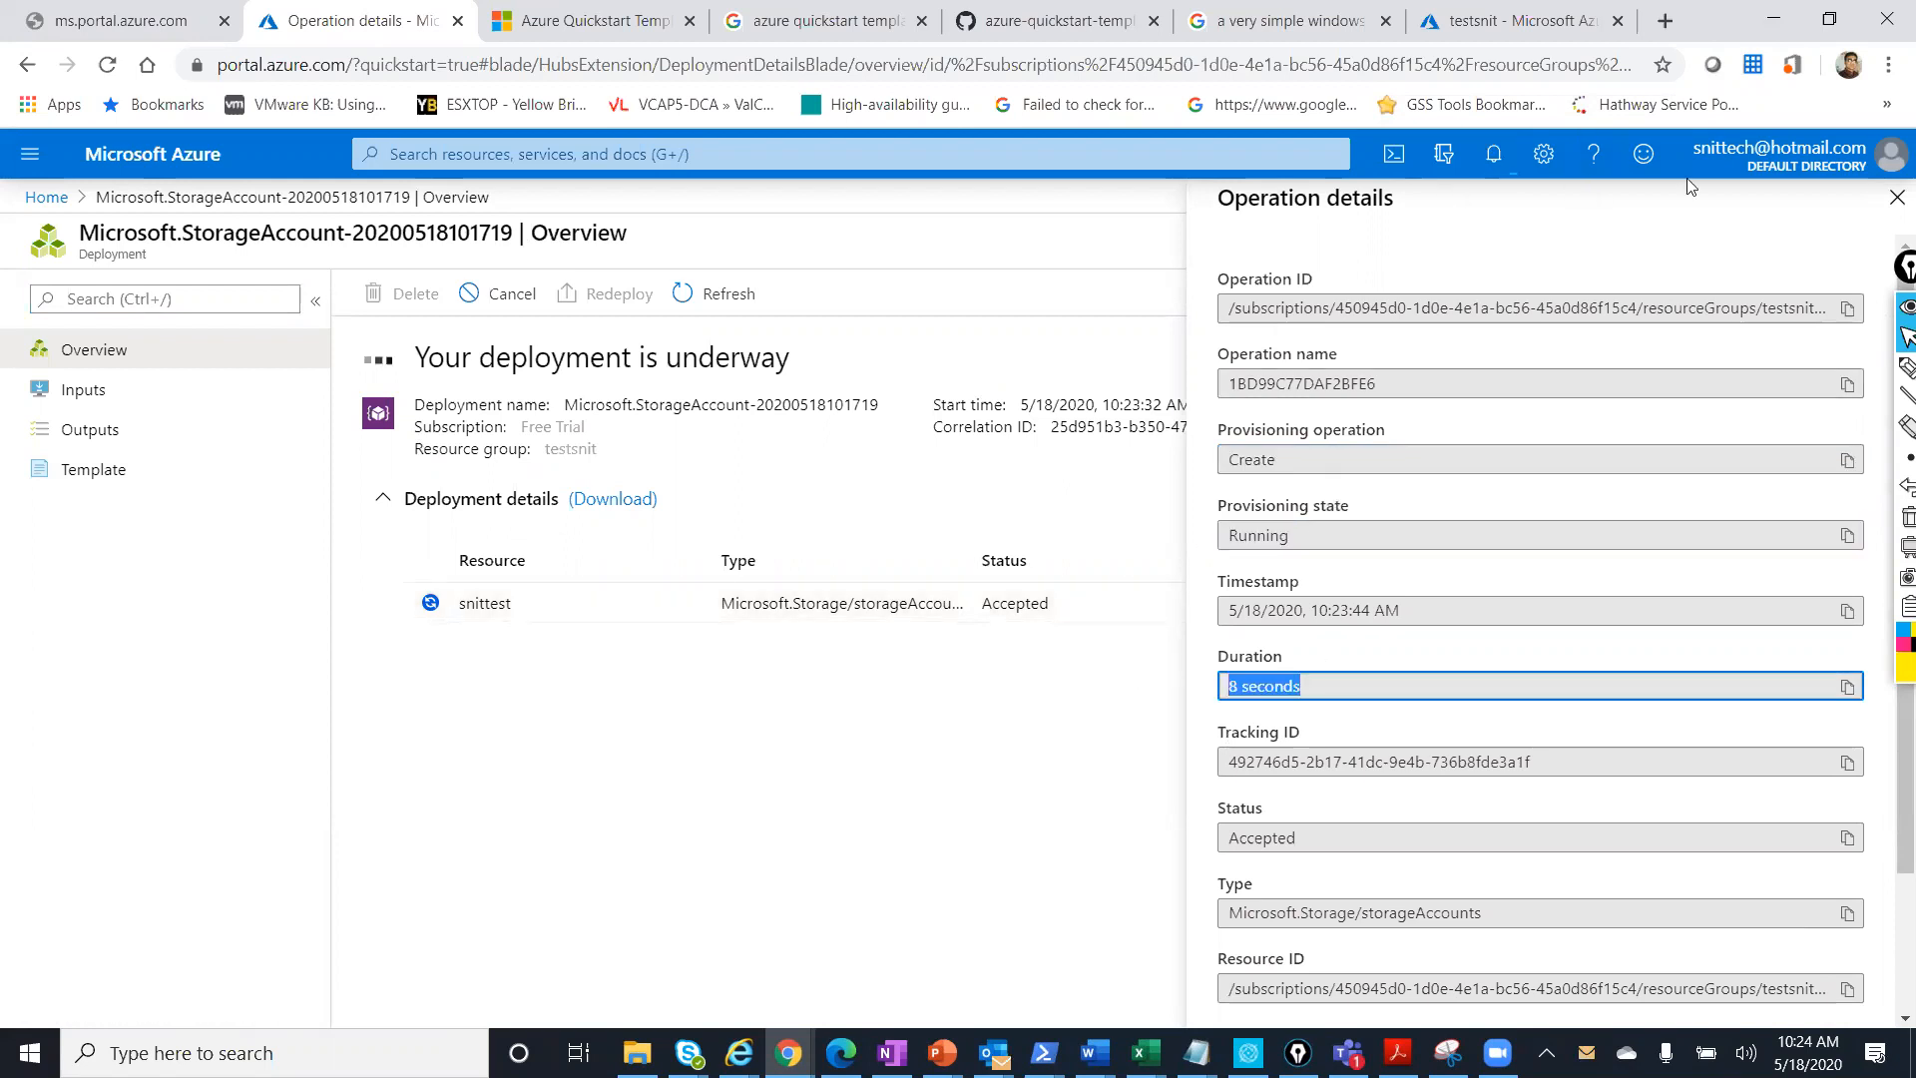
{"action": "left_click", "coordinate": [1891, 194]}
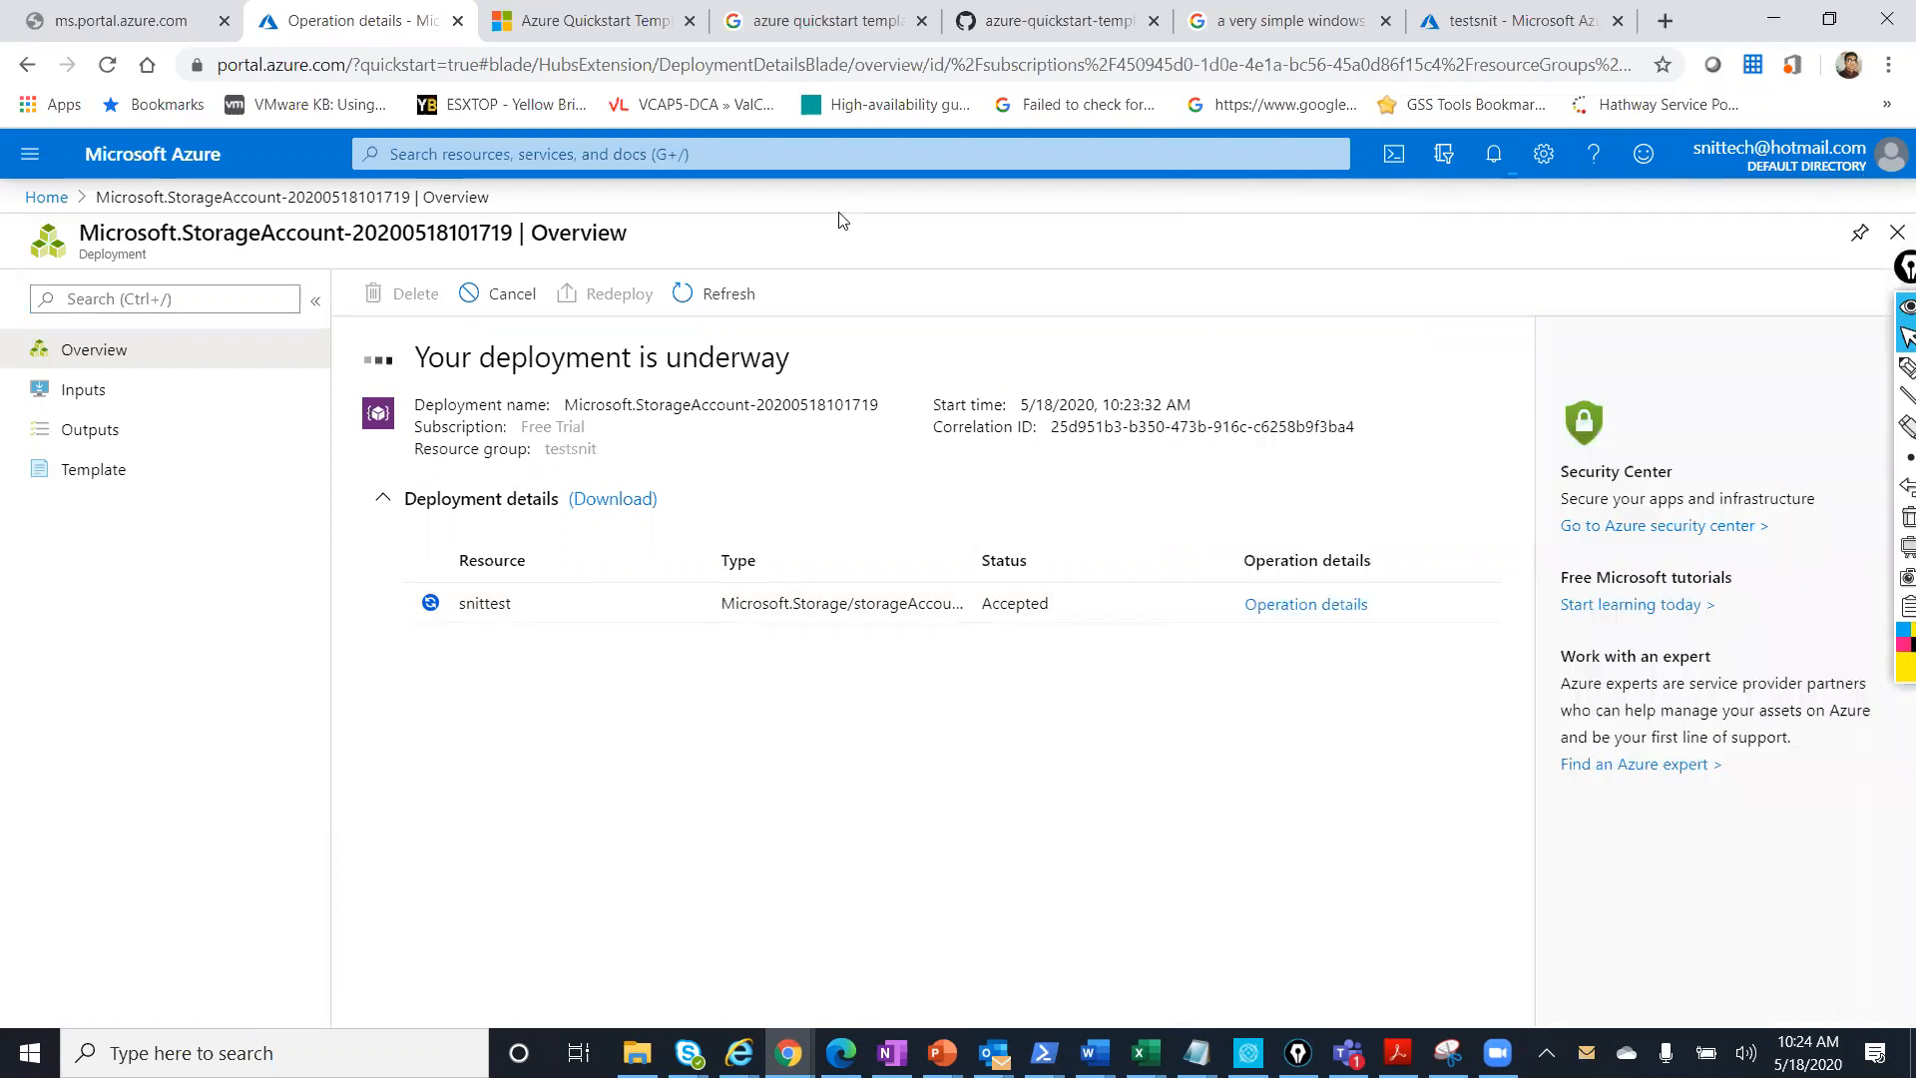
Refresh the deployment until complete, then go to the new snittest storage account.
{"action": "left_click", "coordinate": [733, 296]}
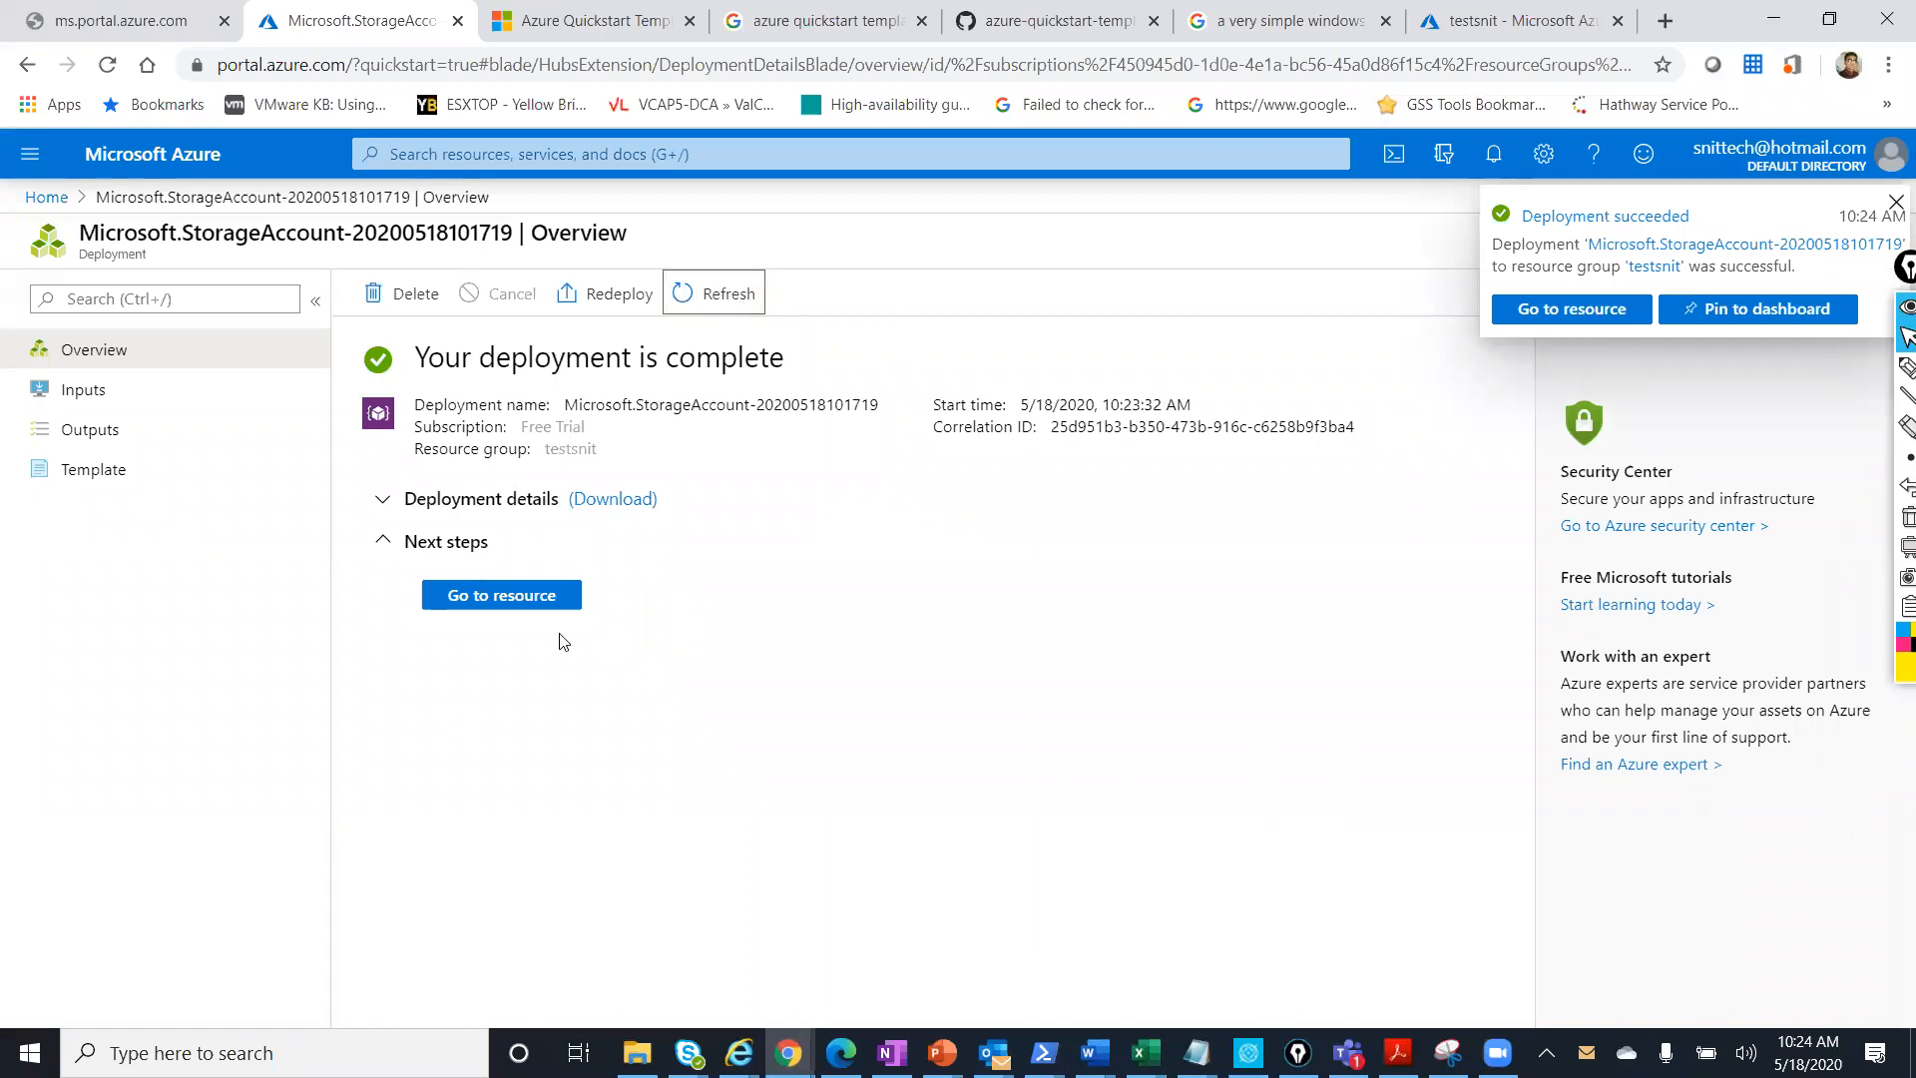
{"action": "left_click", "coordinate": [473, 604]}
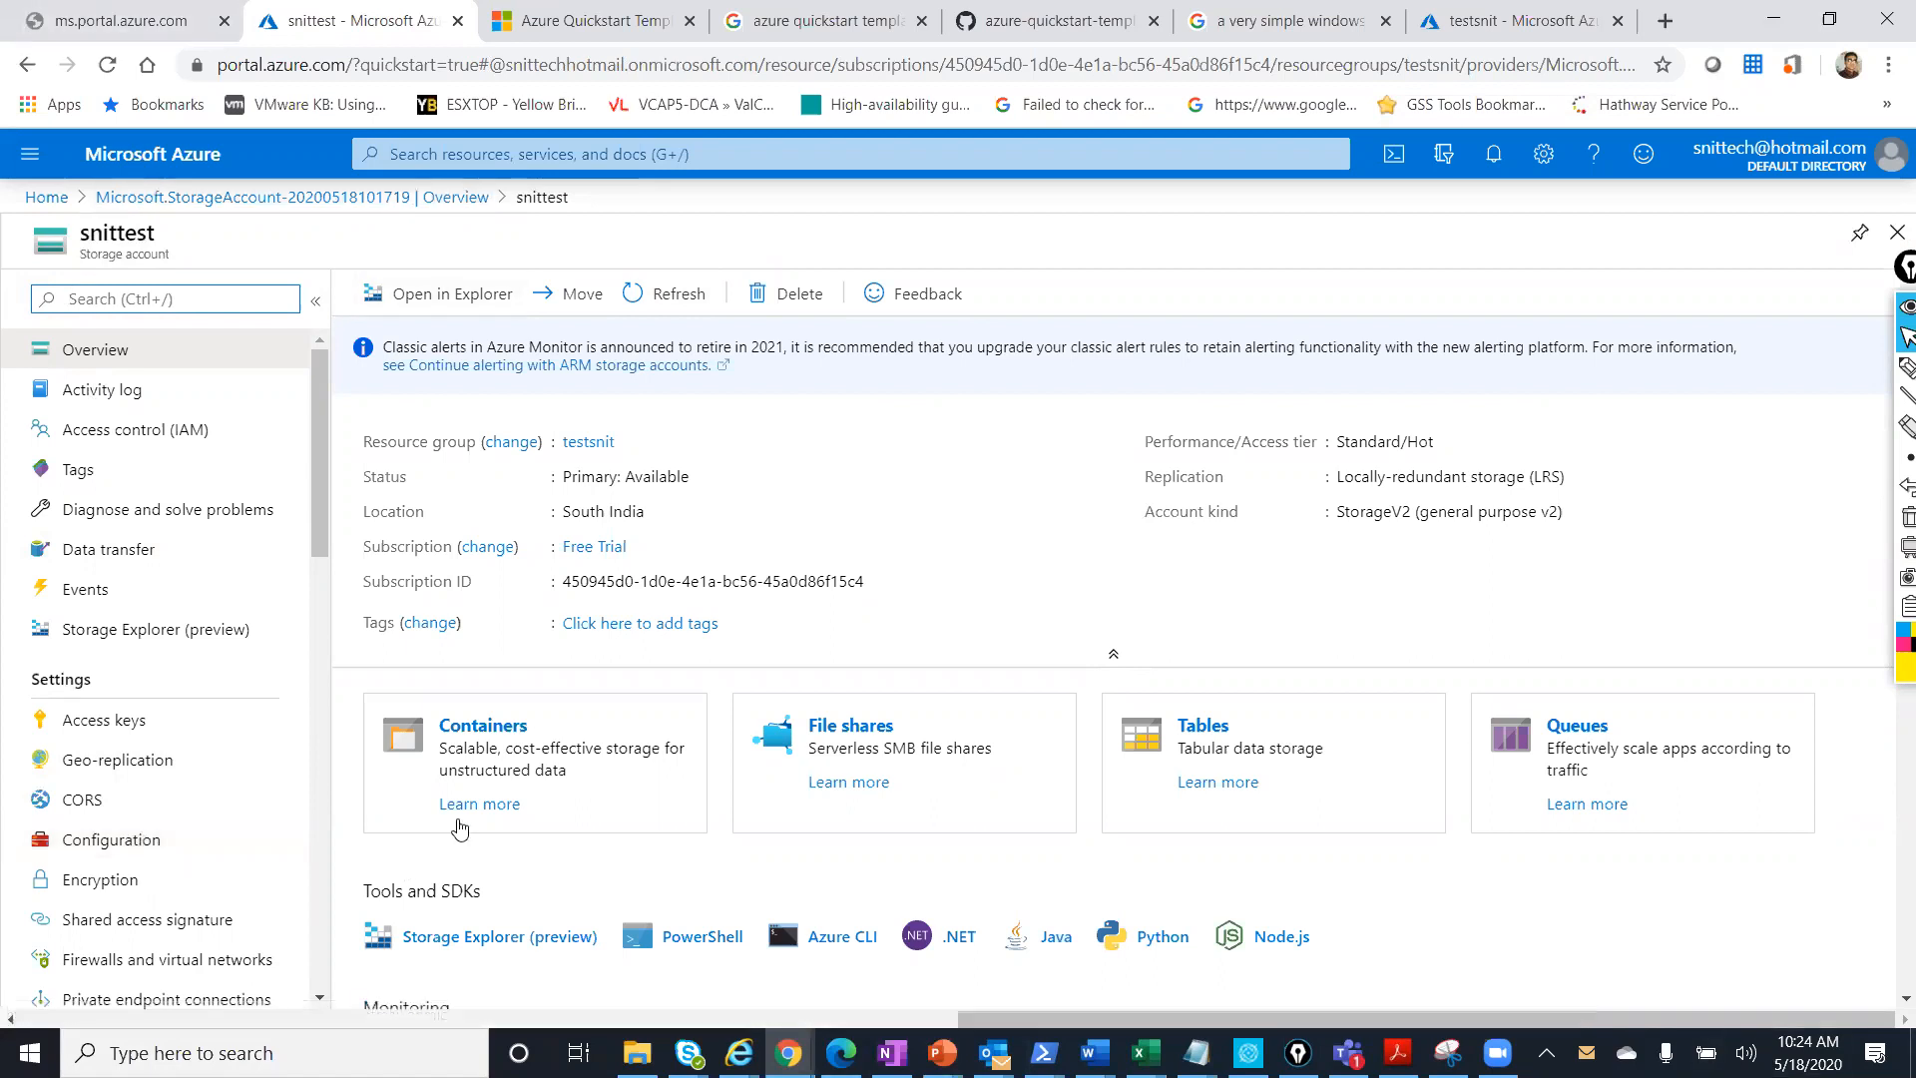
{"action": "left_click", "coordinate": [473, 735]}
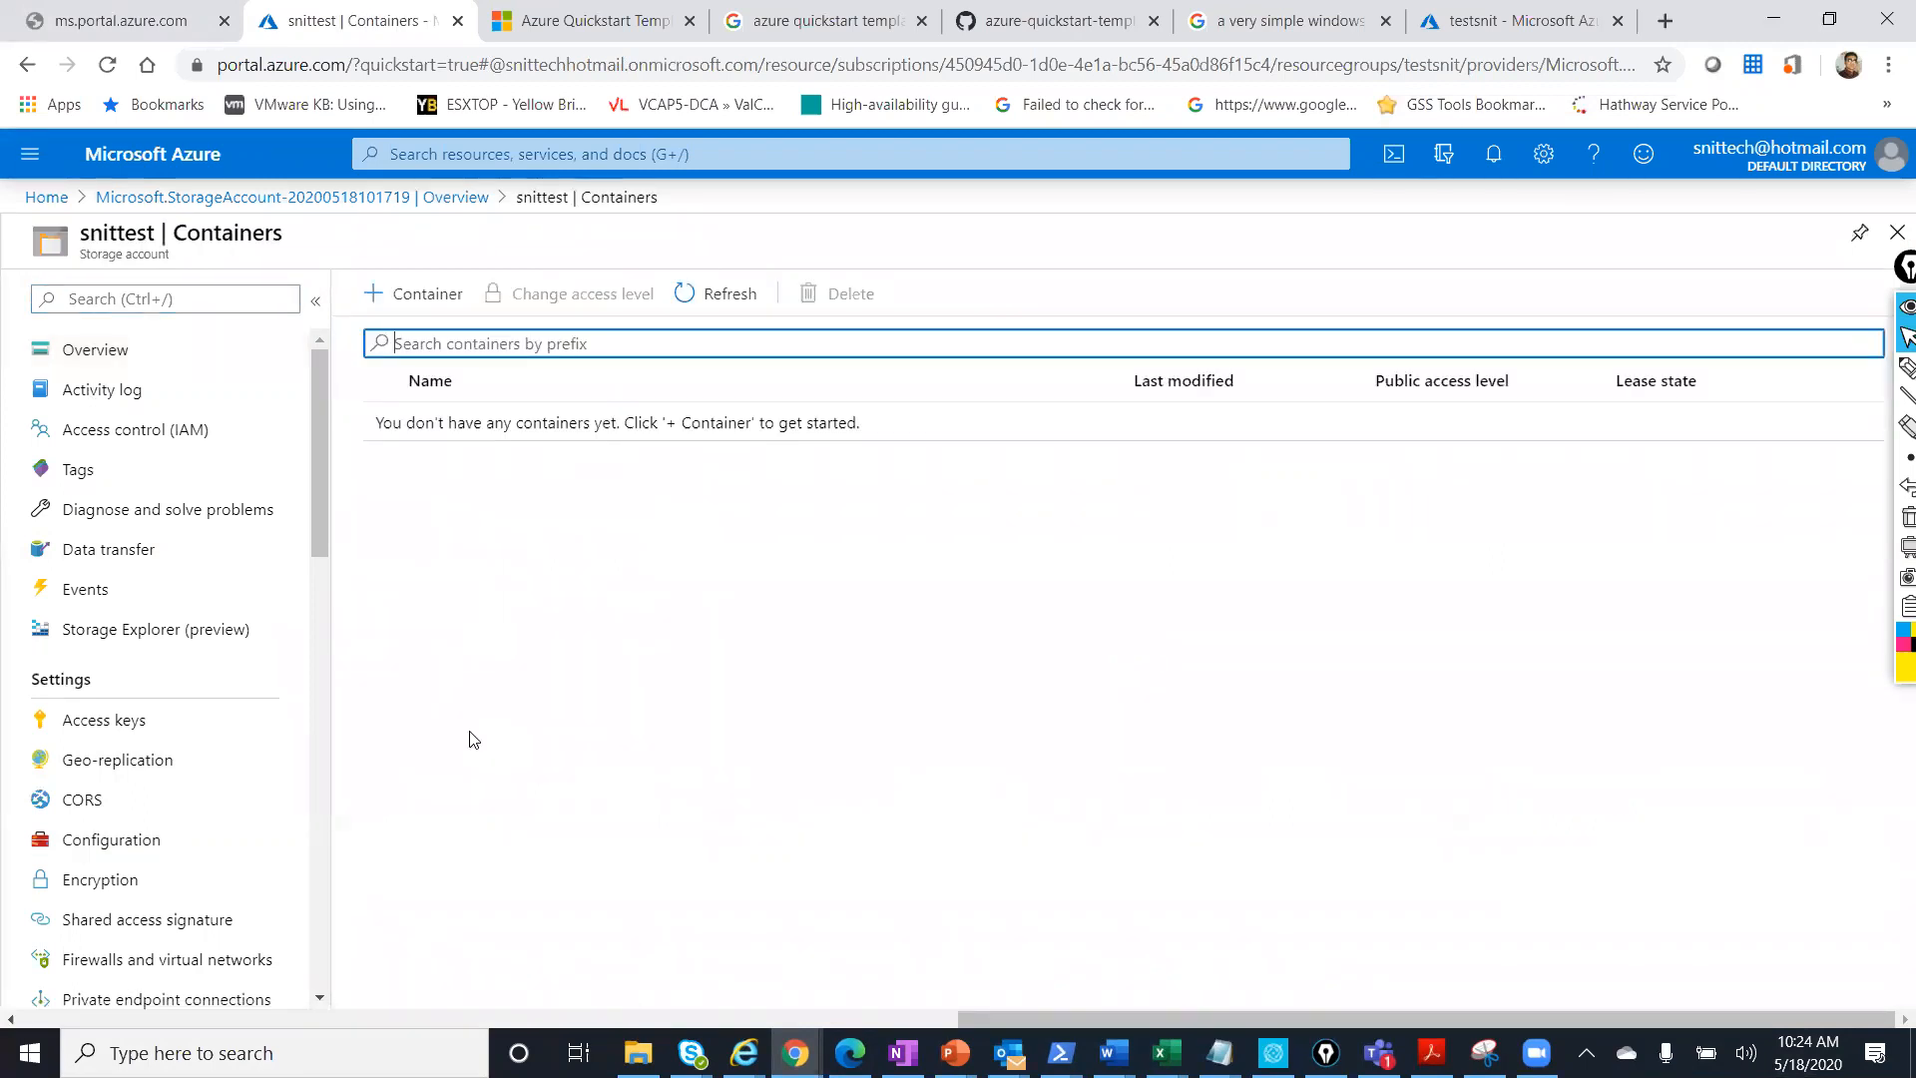
{"action": "left_click", "coordinate": [163, 843]}
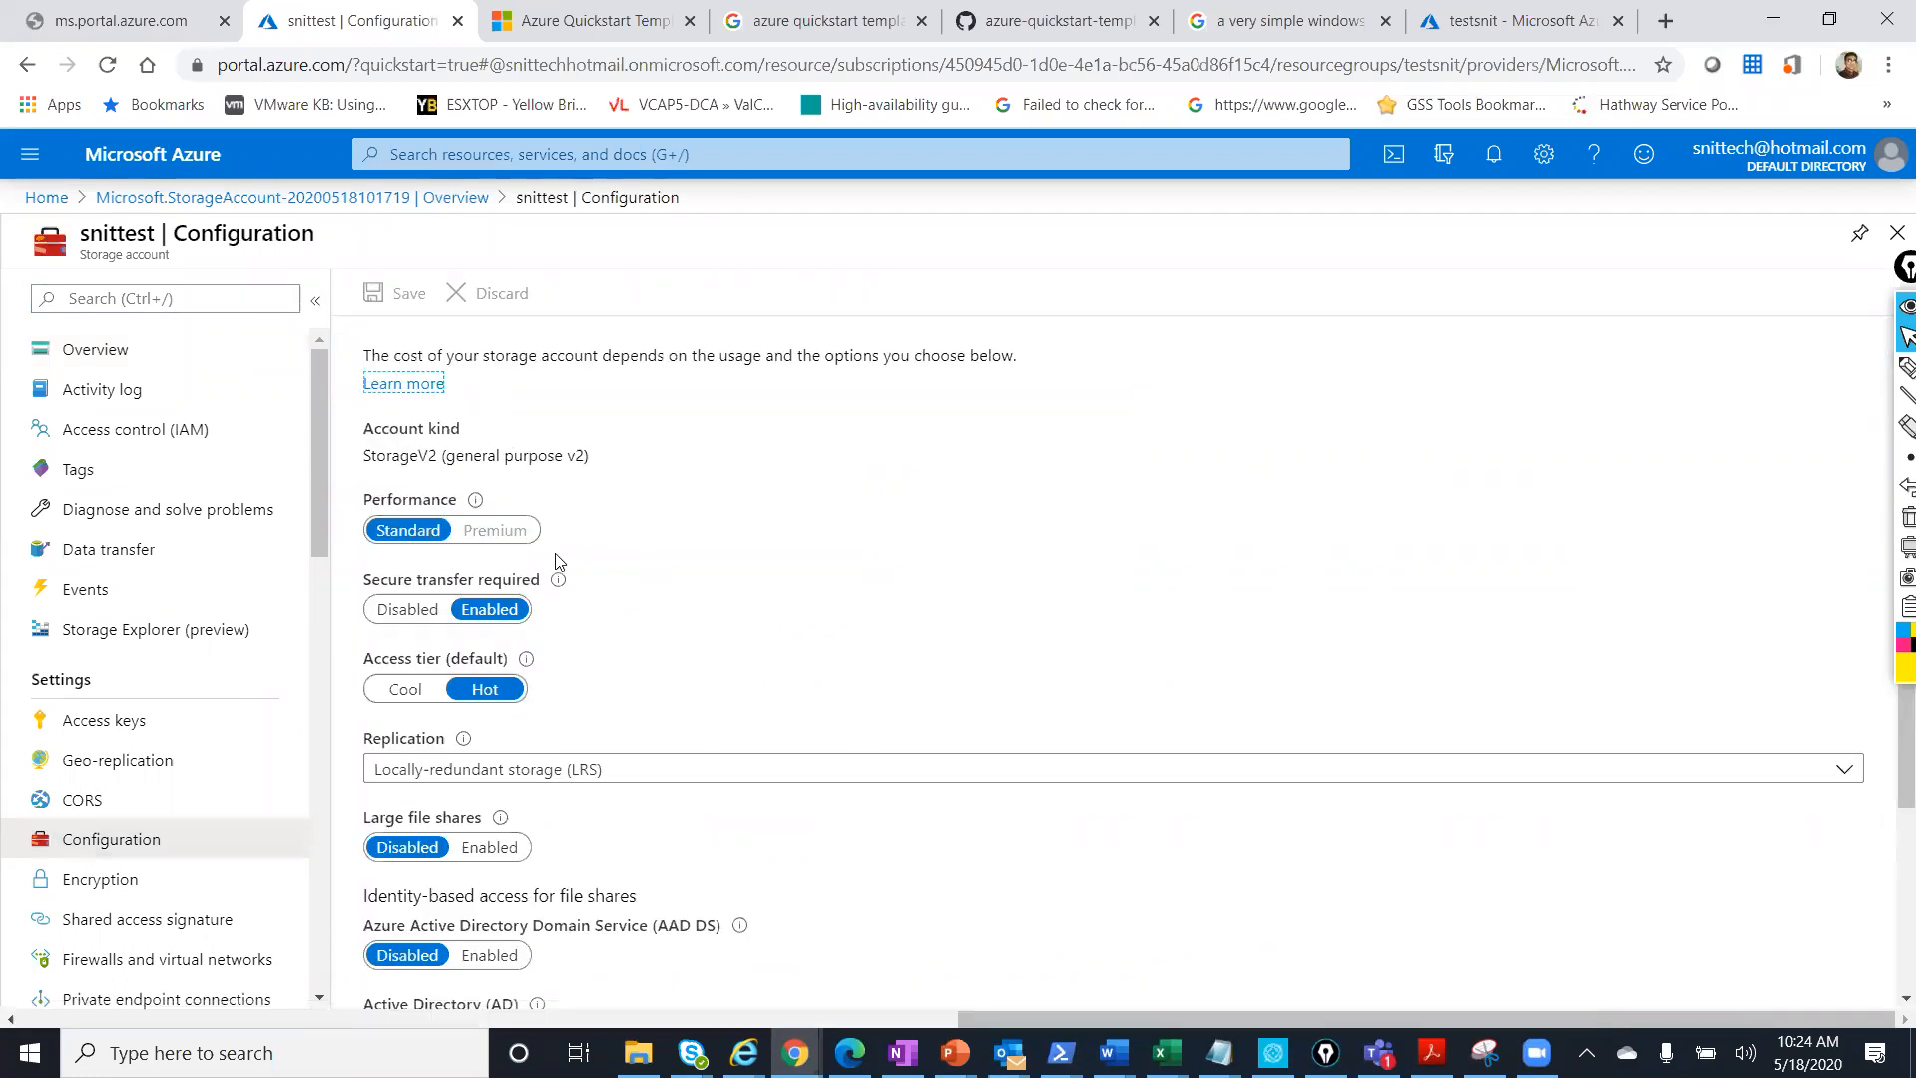
{"action": "scroll", "coordinate": [555, 561], "scroll_direction": "down", "scroll_amount": 3}
{"action": "scroll", "coordinate": [555, 571], "scroll_direction": "up", "scroll_amount": 3}
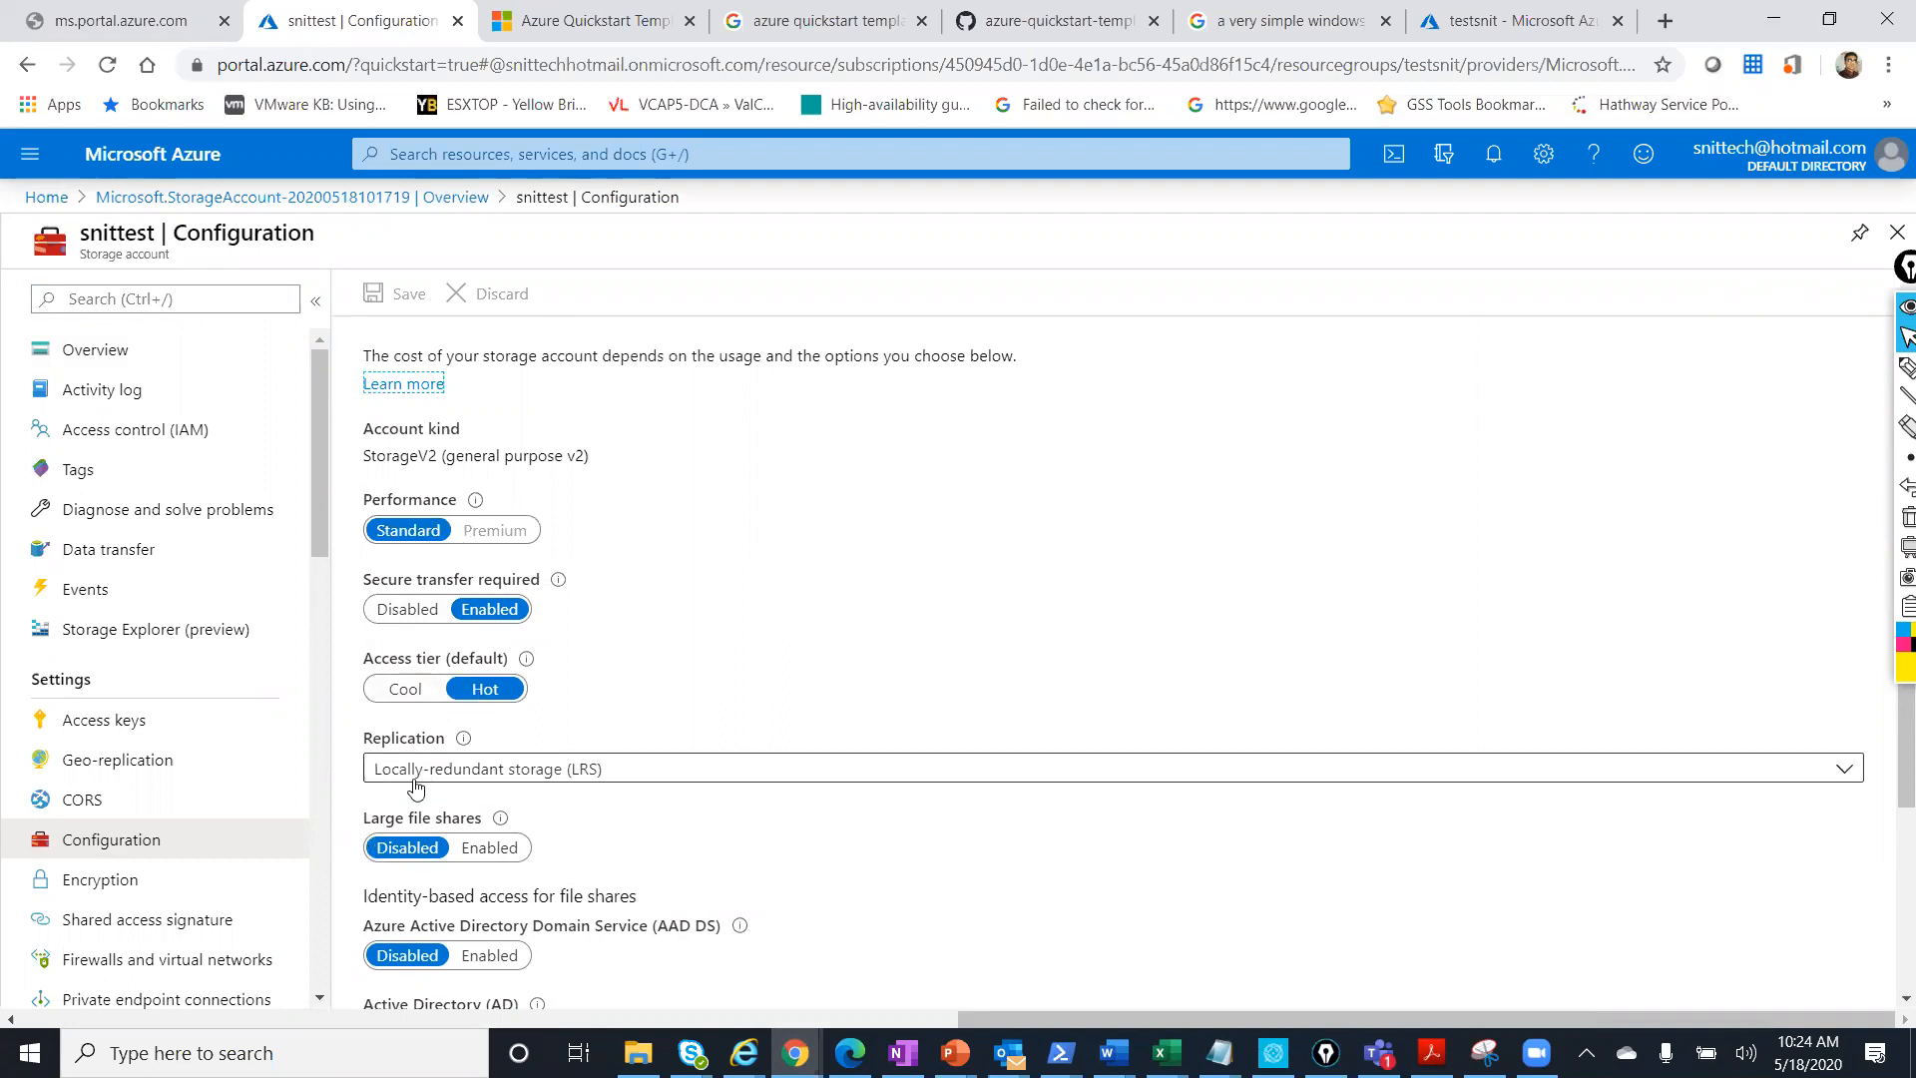
{"action": "scroll", "coordinate": [561, 824], "scroll_direction": "down", "scroll_amount": 3}
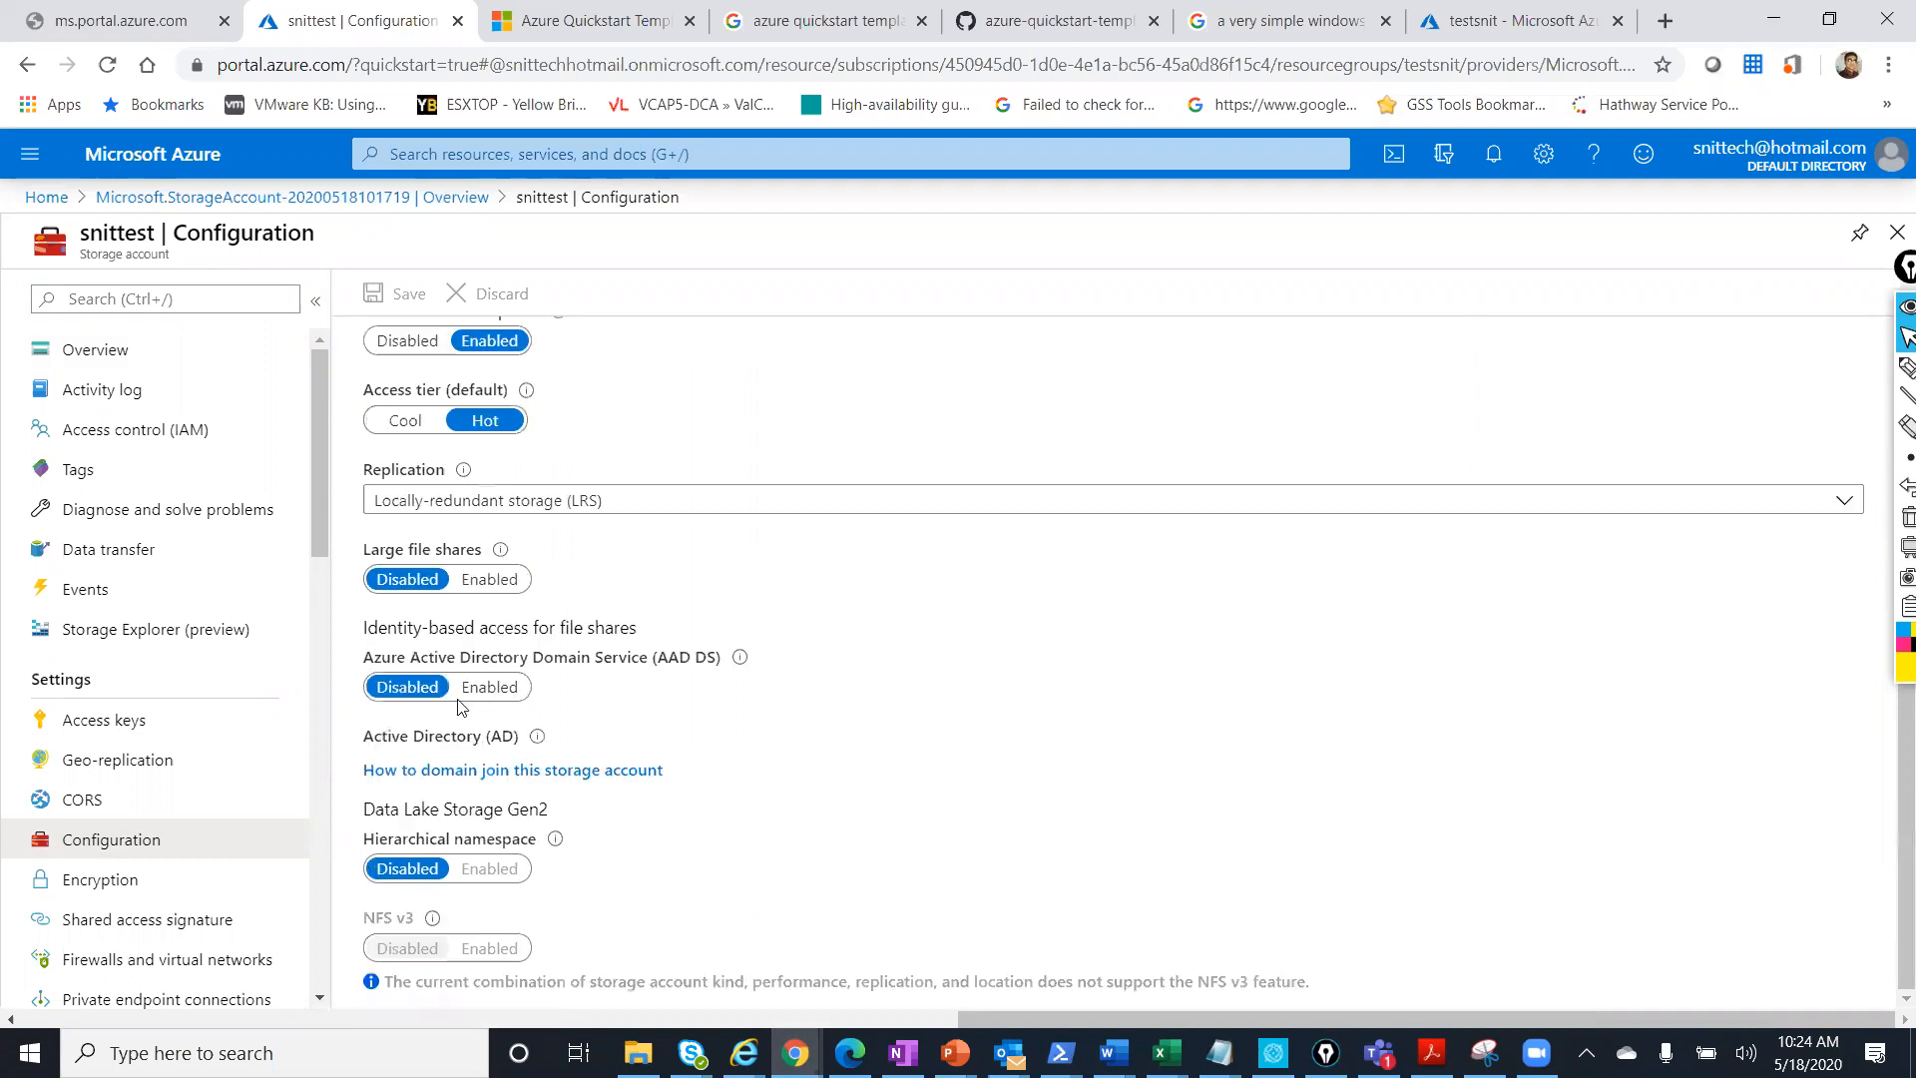
{"action": "left_click", "coordinate": [129, 348]}
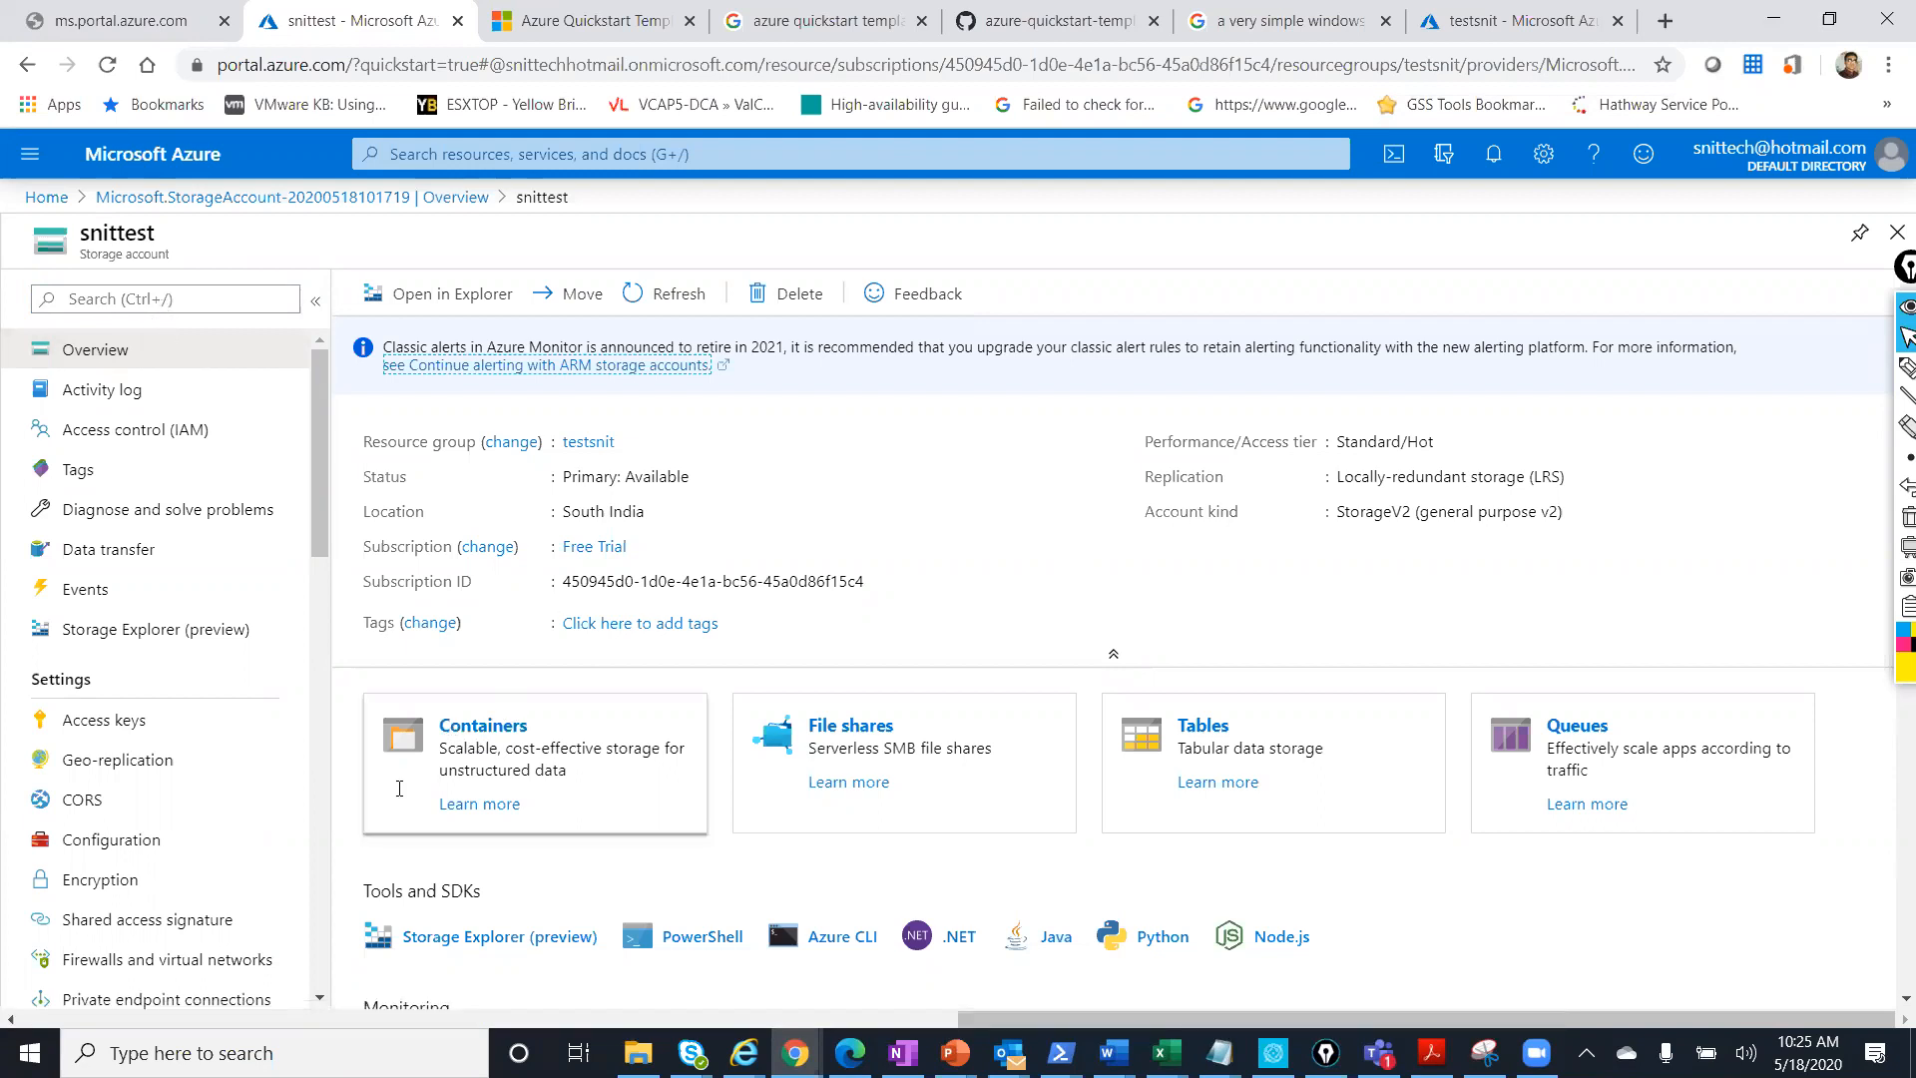
Add container 'test' to snittest with public access level Blob (anonymous read for blobs only).
{"action": "left_click", "coordinate": [470, 733]}
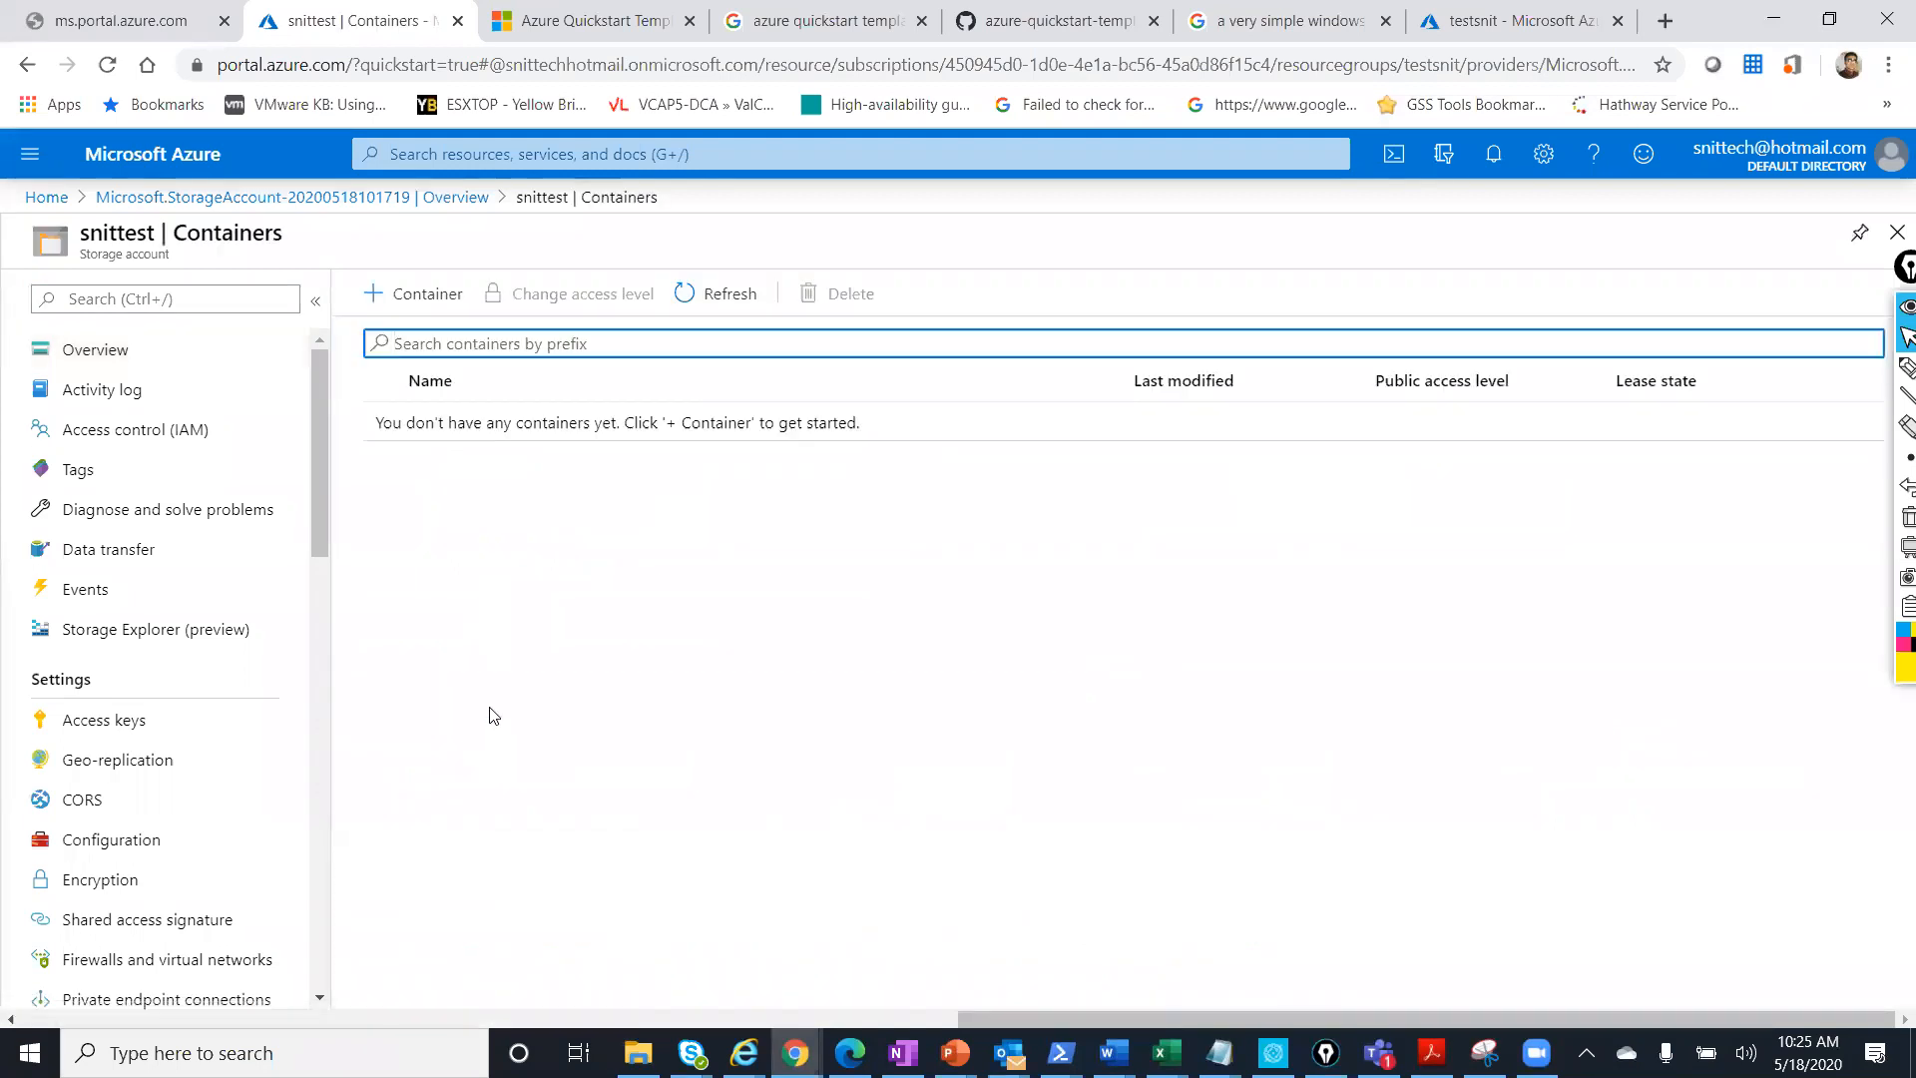
{"action": "left_click", "coordinate": [413, 294]}
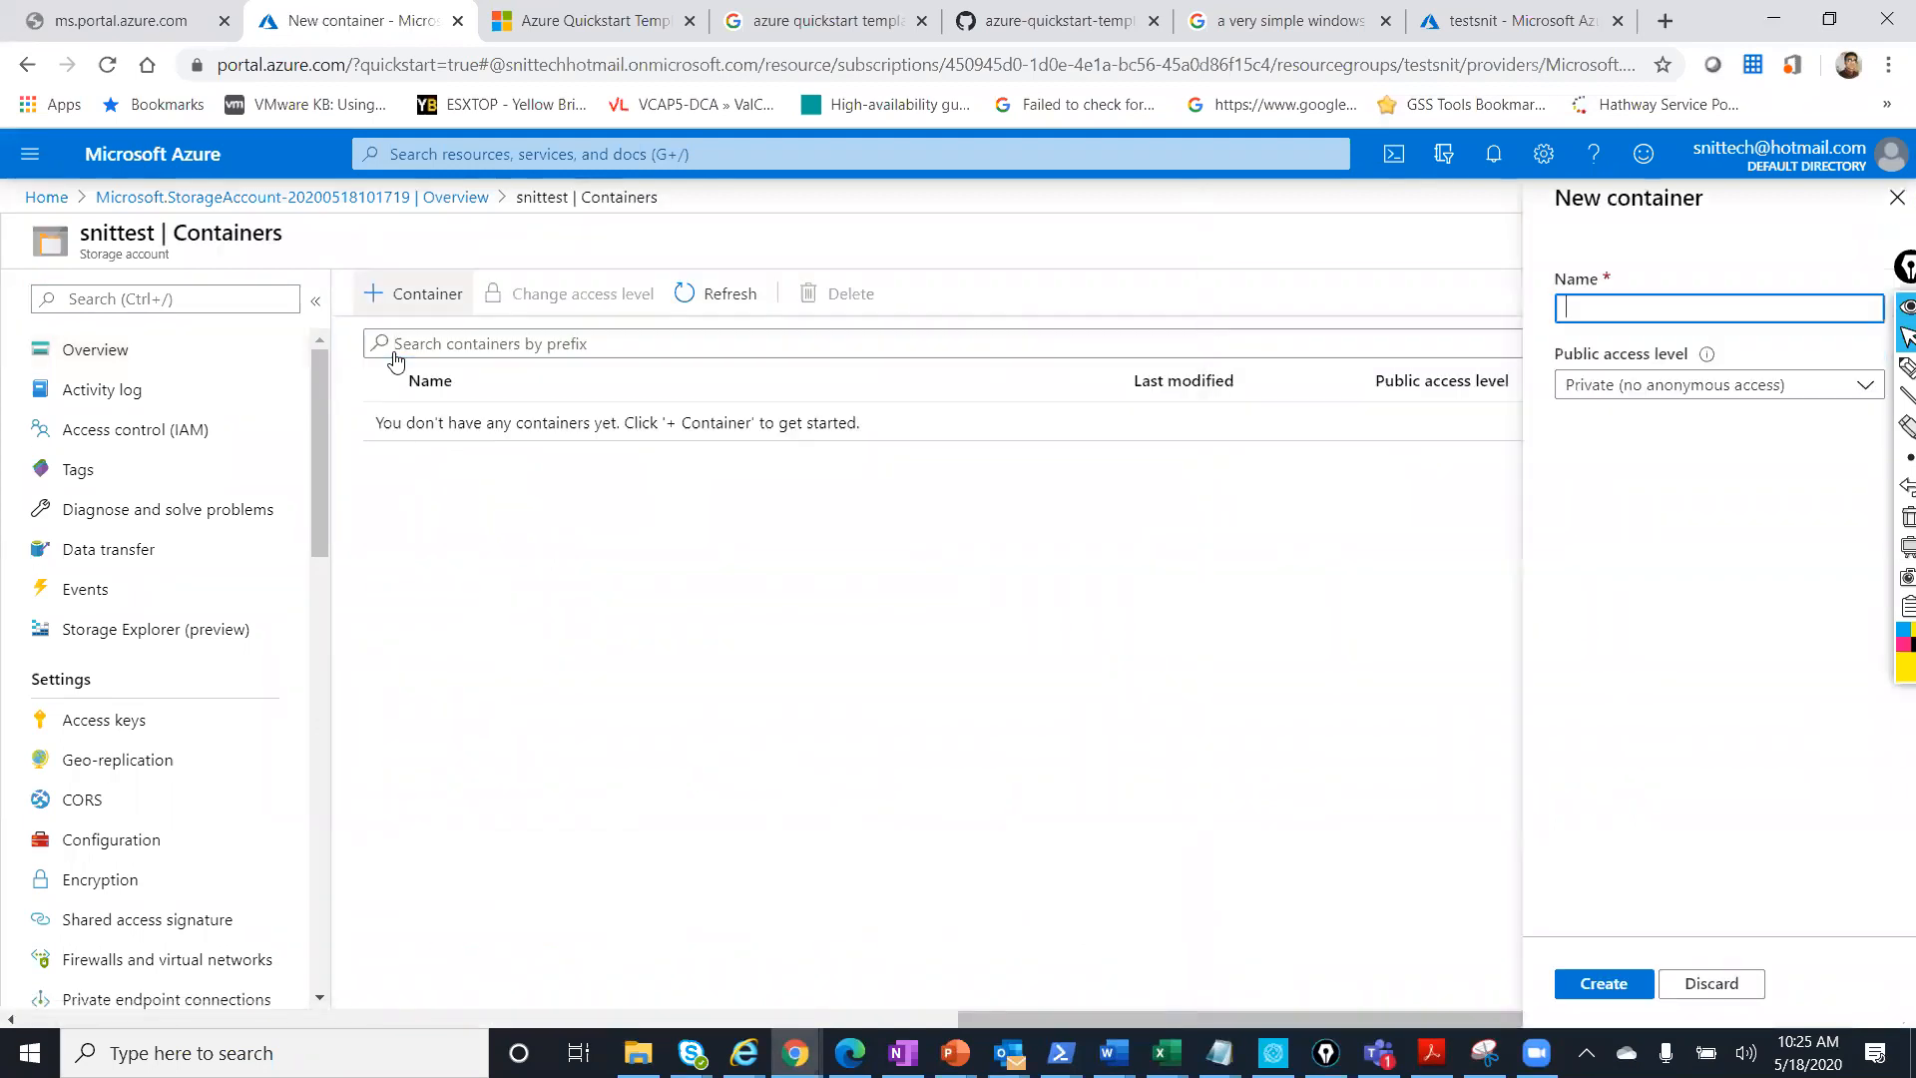
{"action": "left_click", "coordinate": [1641, 313]}
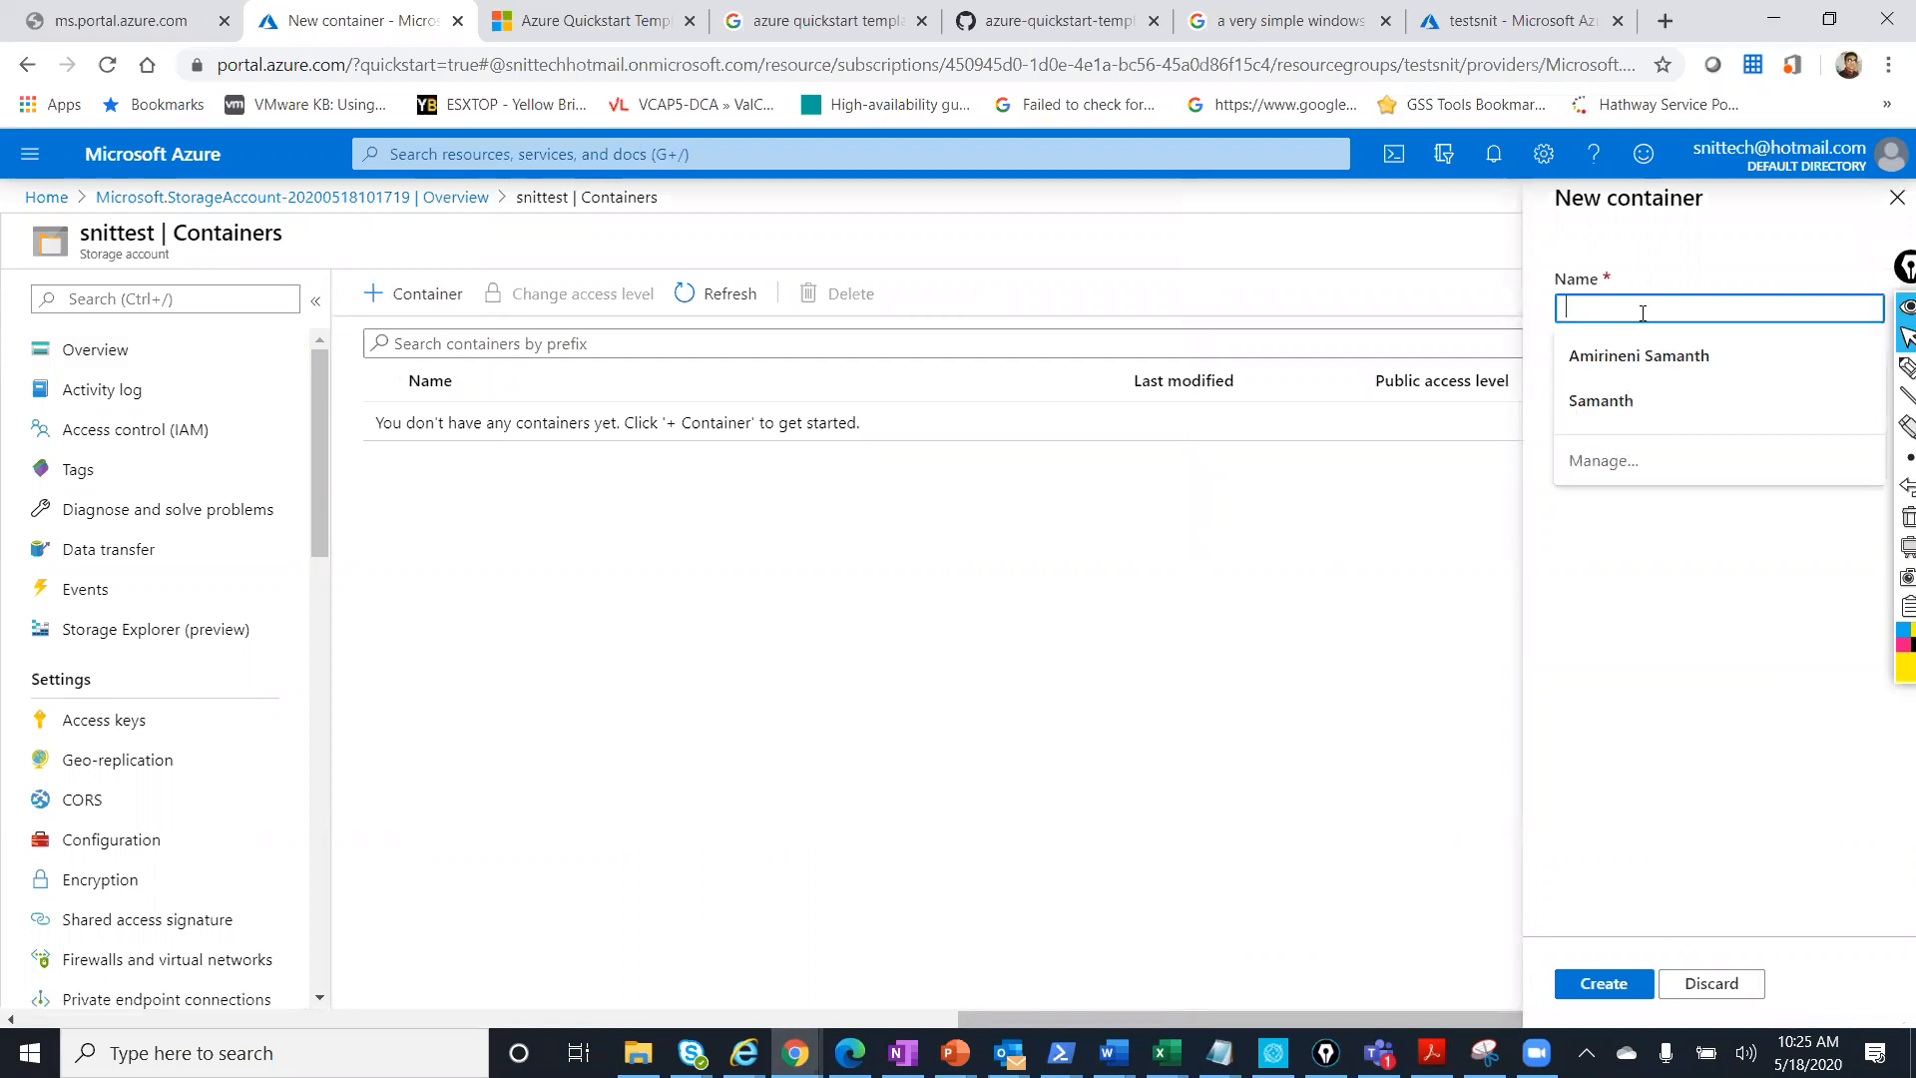
{"action": "type", "text": "test"}
{"action": "left_click", "coordinate": [1640, 383]}
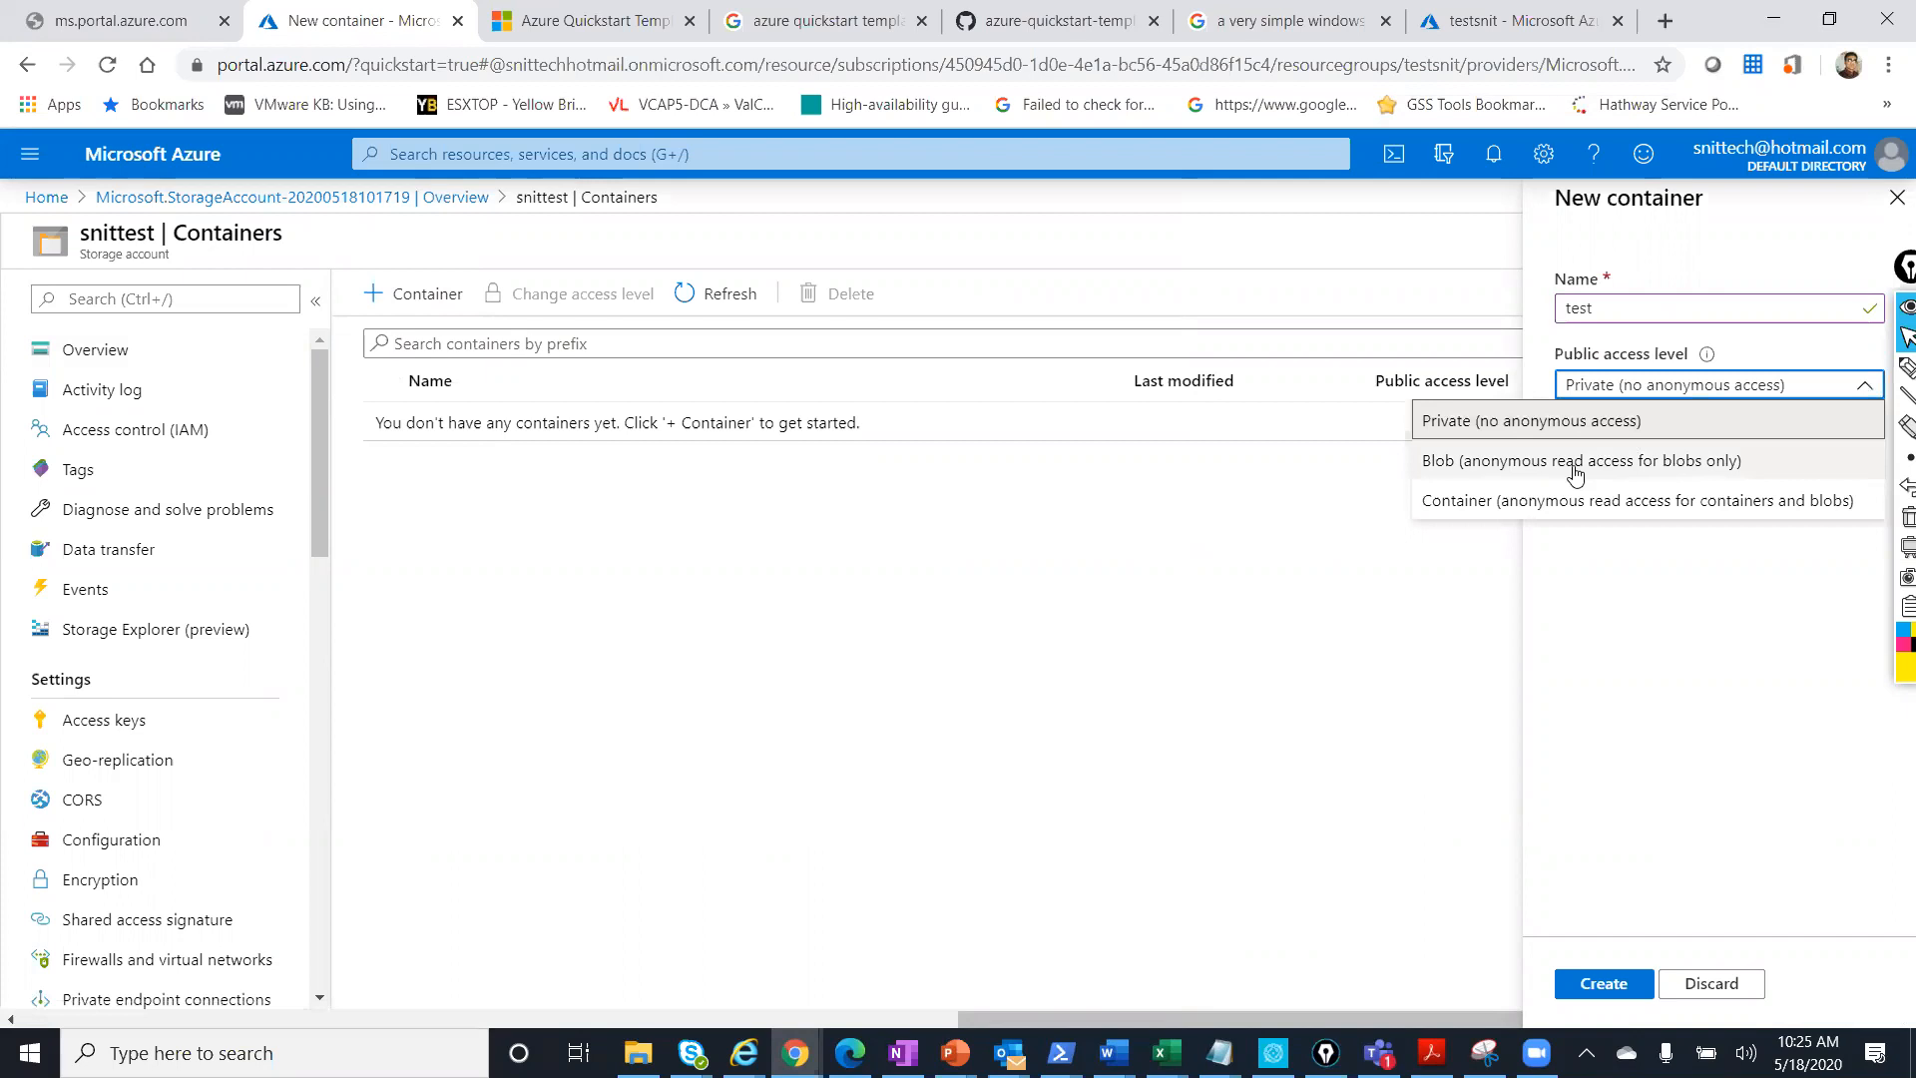
{"action": "left_click", "coordinate": [1576, 473]}
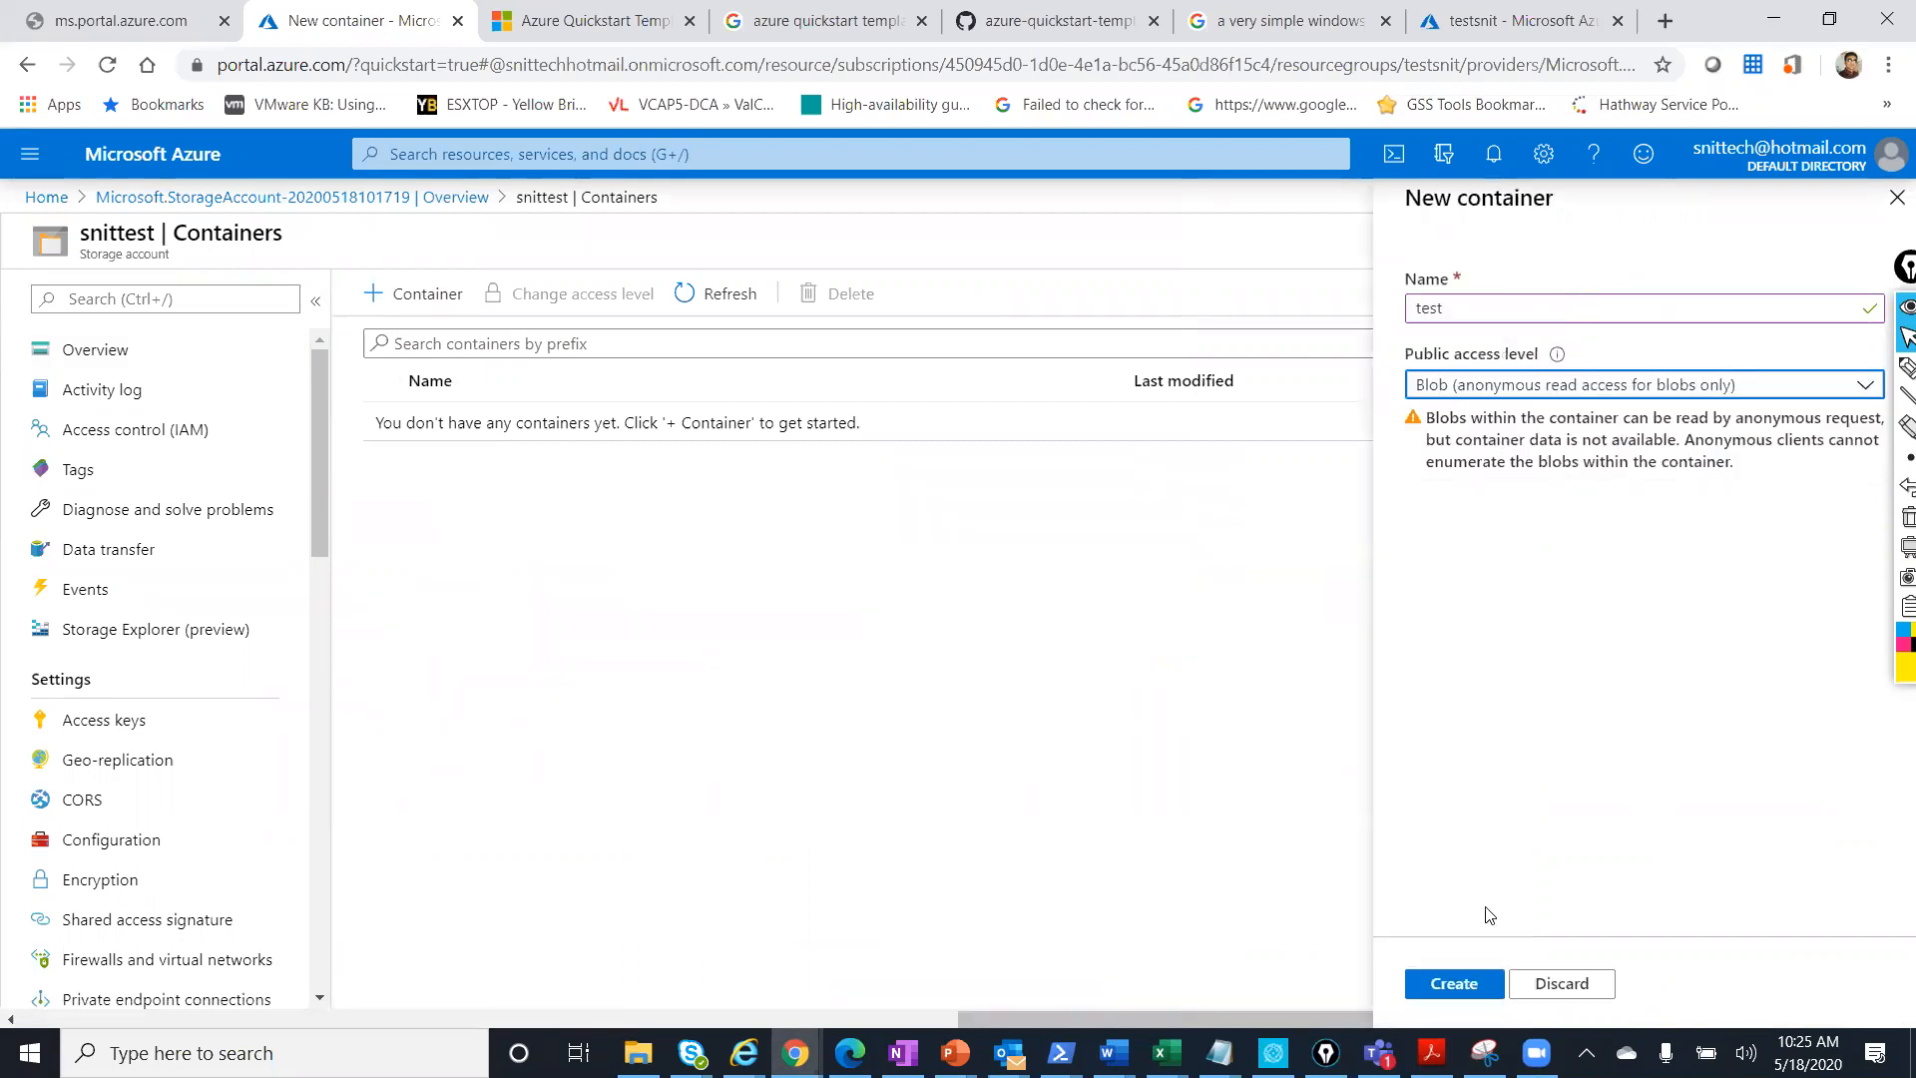
{"action": "left_click", "coordinate": [1430, 986]}
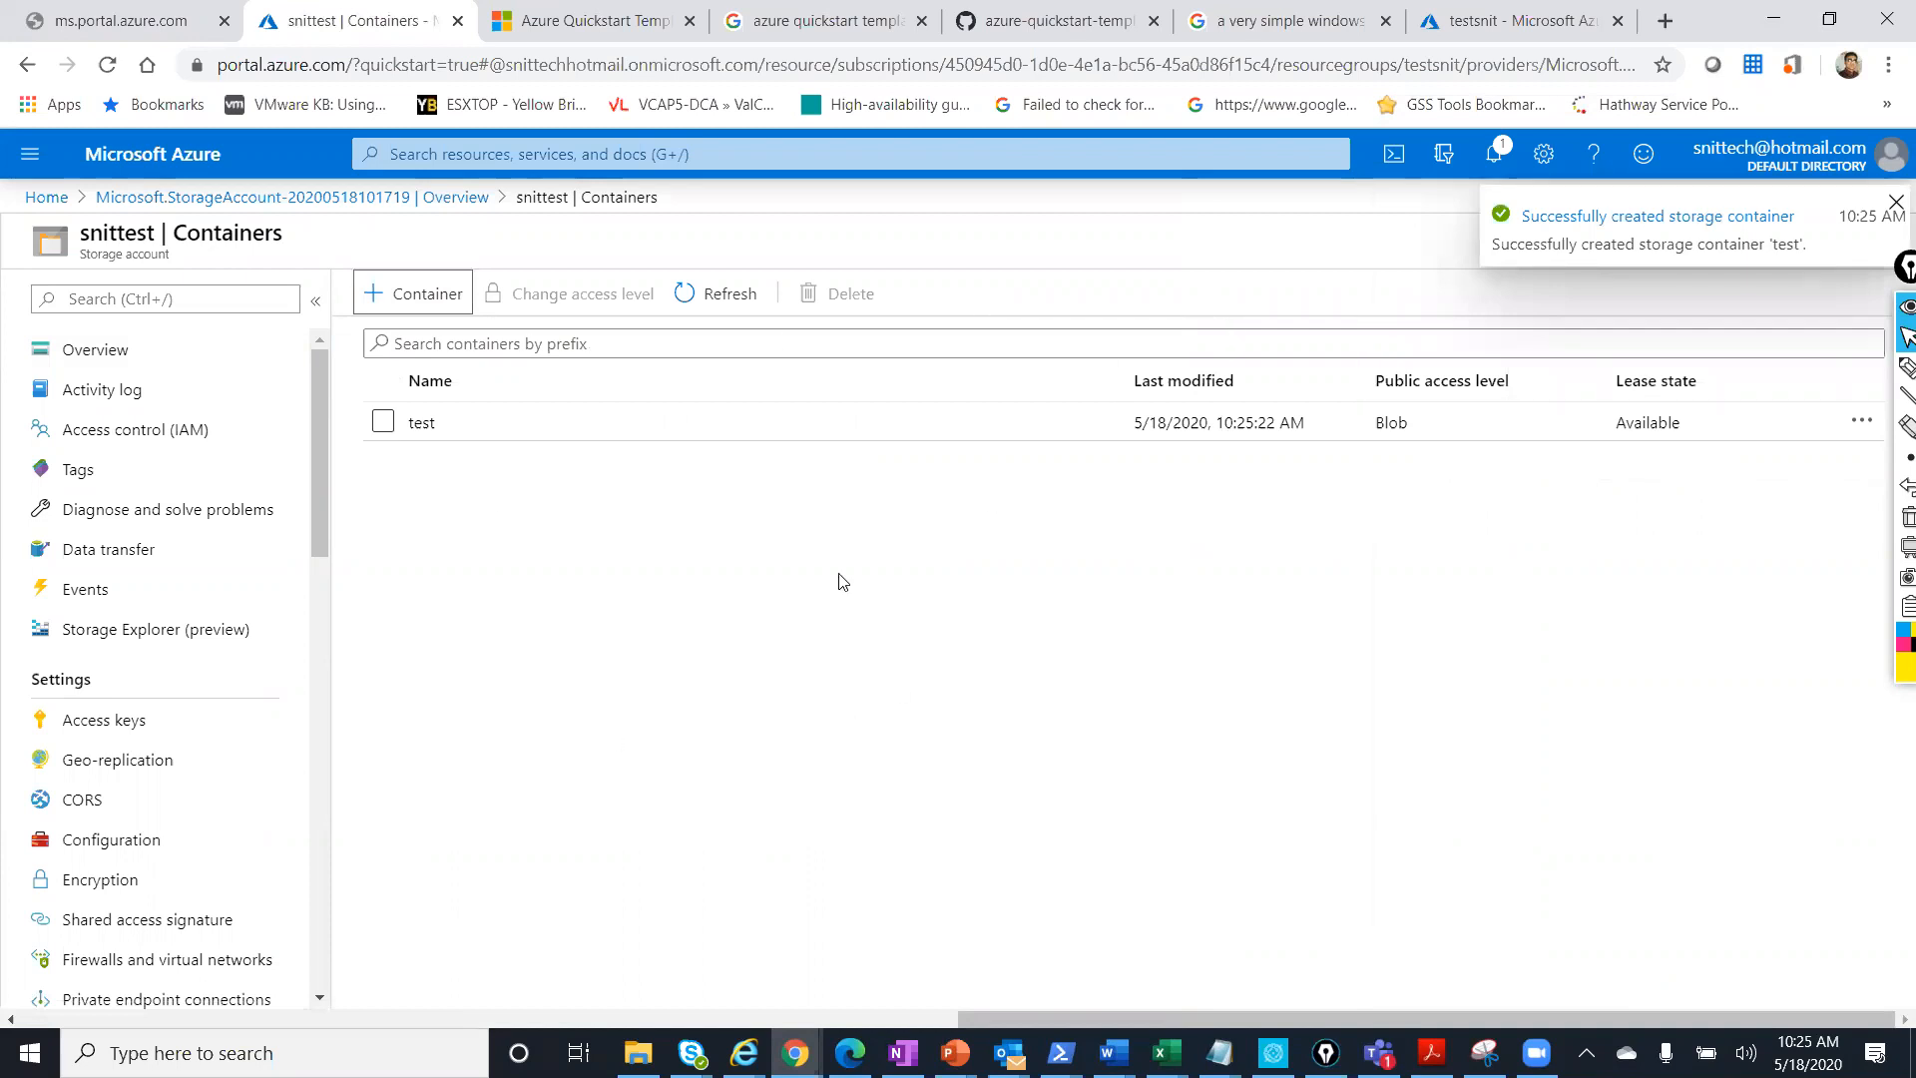
Open the test container's Upload blob panel, then clear the Google tab's old search query.
{"action": "left_click", "coordinate": [913, 432]}
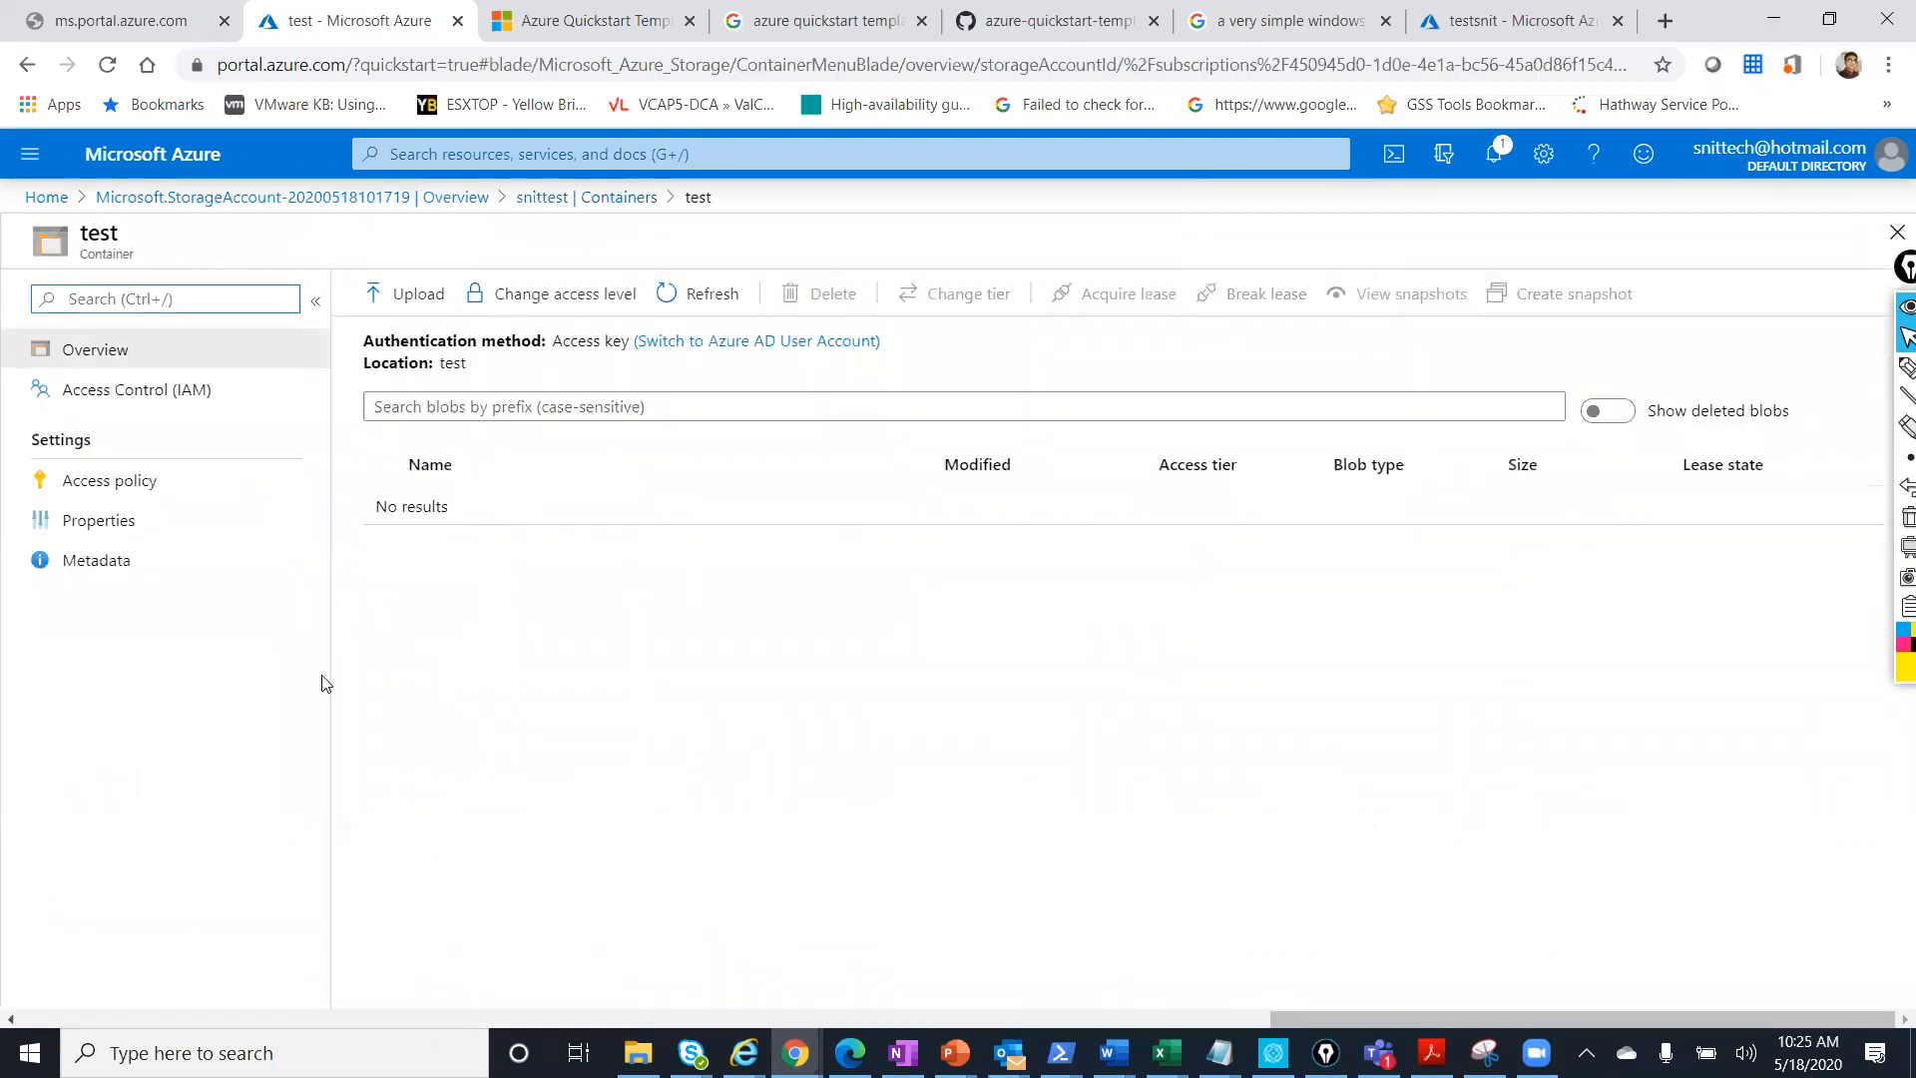
{"action": "left_click", "coordinate": [409, 301]}
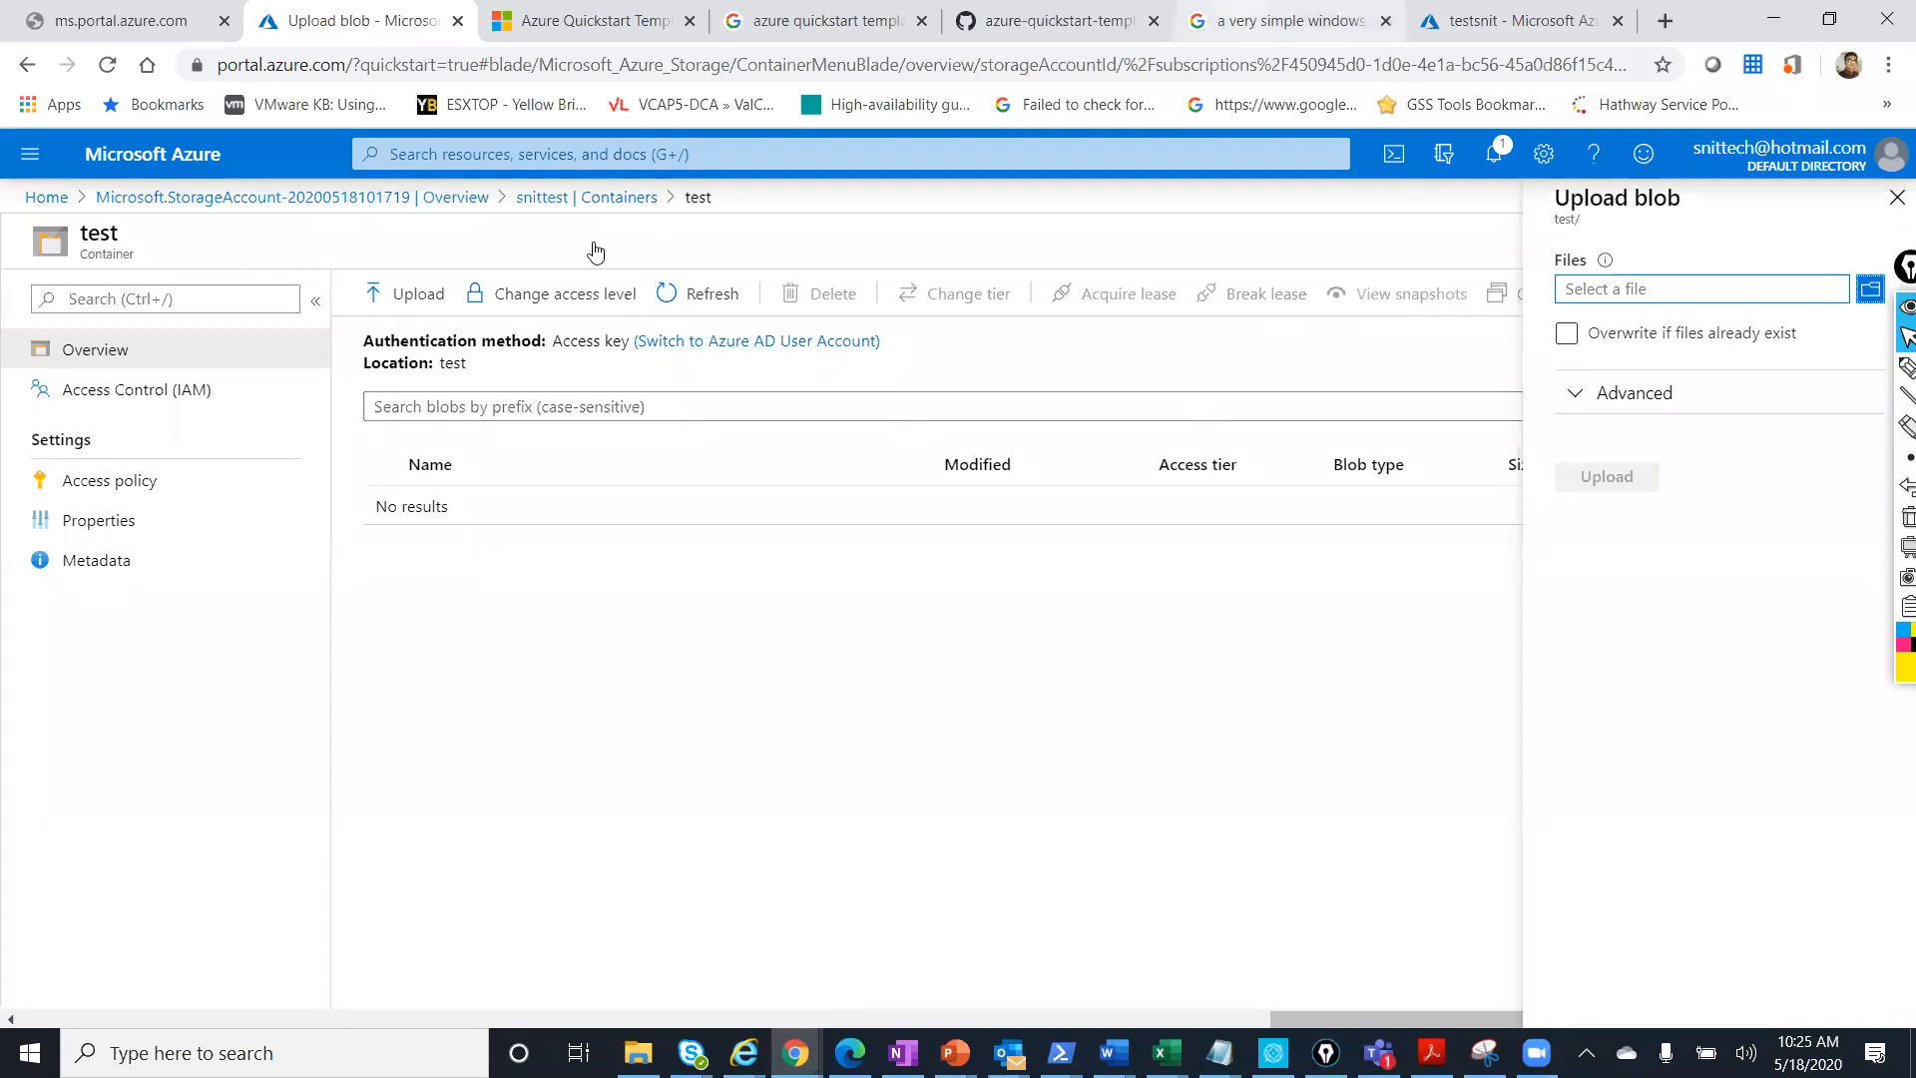
{"action": "left_click", "coordinate": [1288, 21]}
{"action": "left_click_drag", "start_coordinate": [691, 182], "coordinate": [2, 98]}
{"action": "key", "text": "BackSpace"}
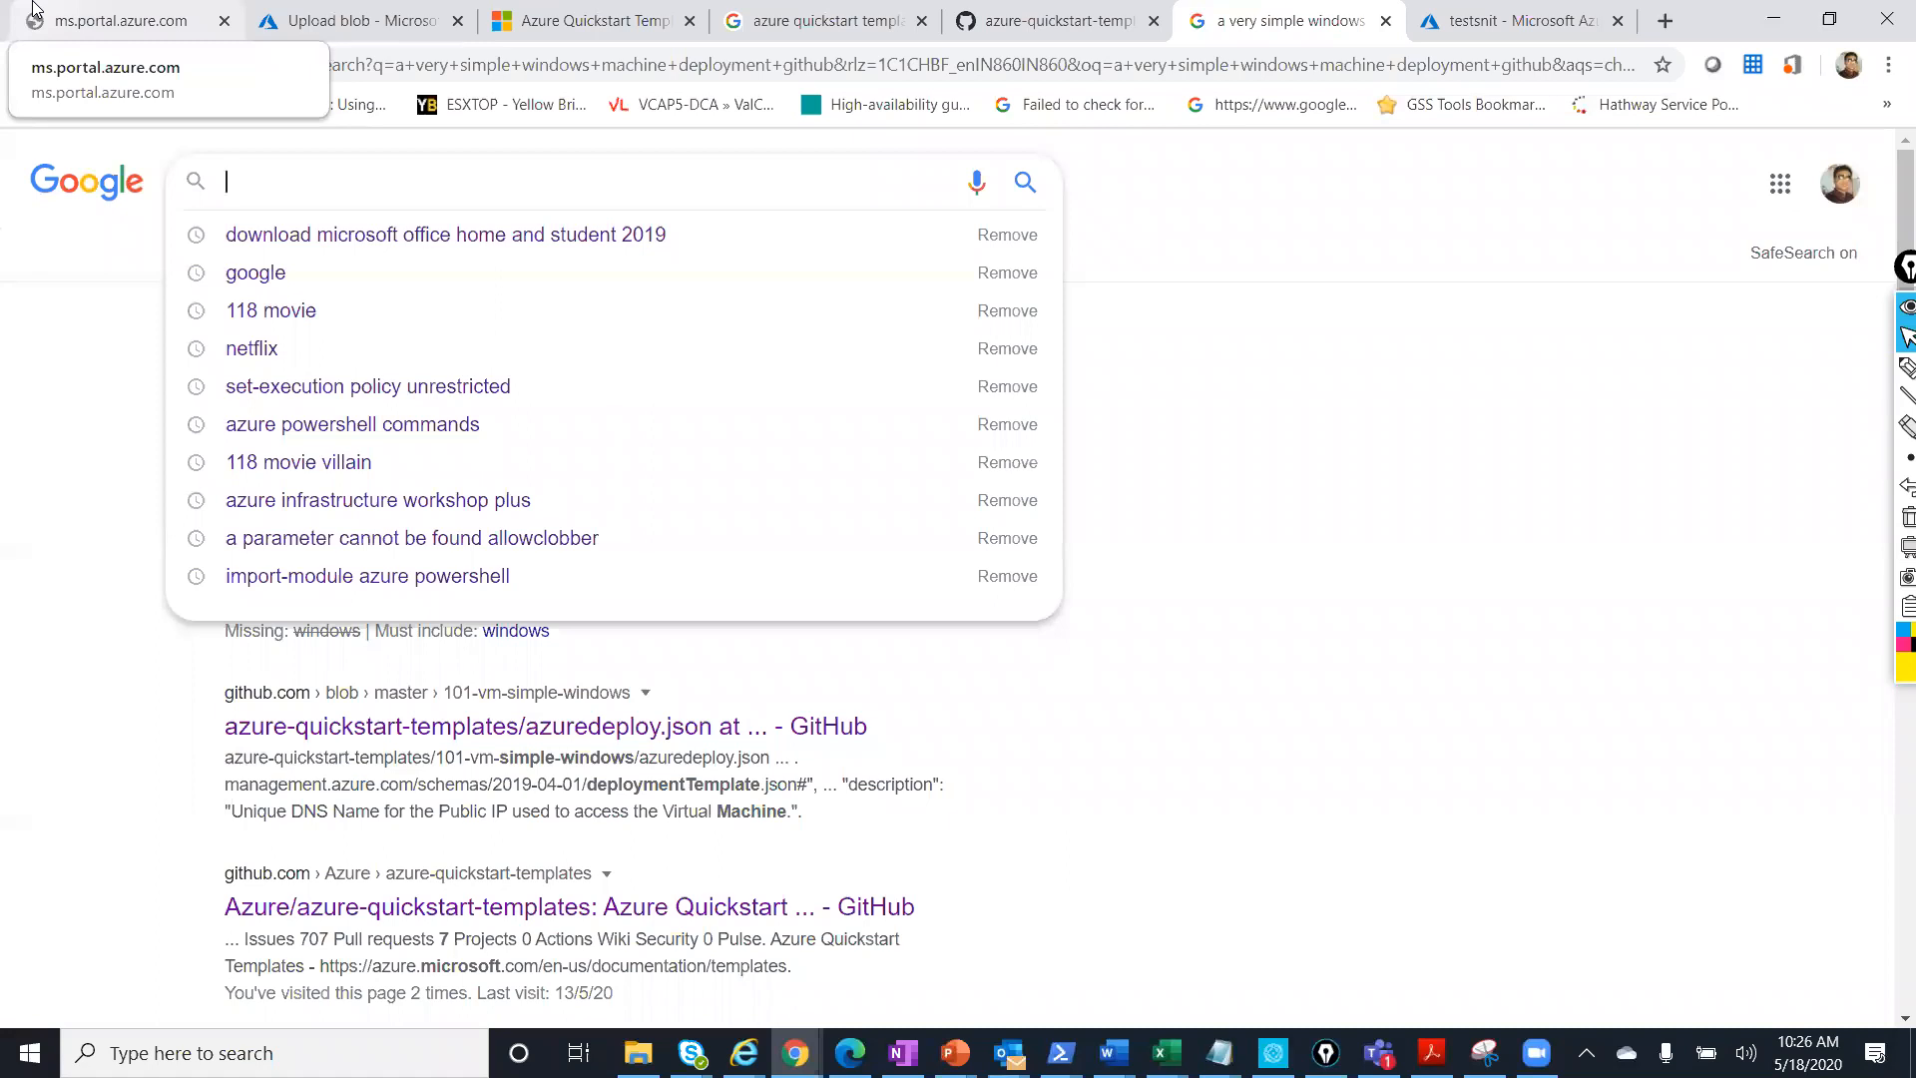
Search Google for a zip file of 300 cool logos and open the BrainFuel result.
{"action": "type", "text": "zip file over 300"}
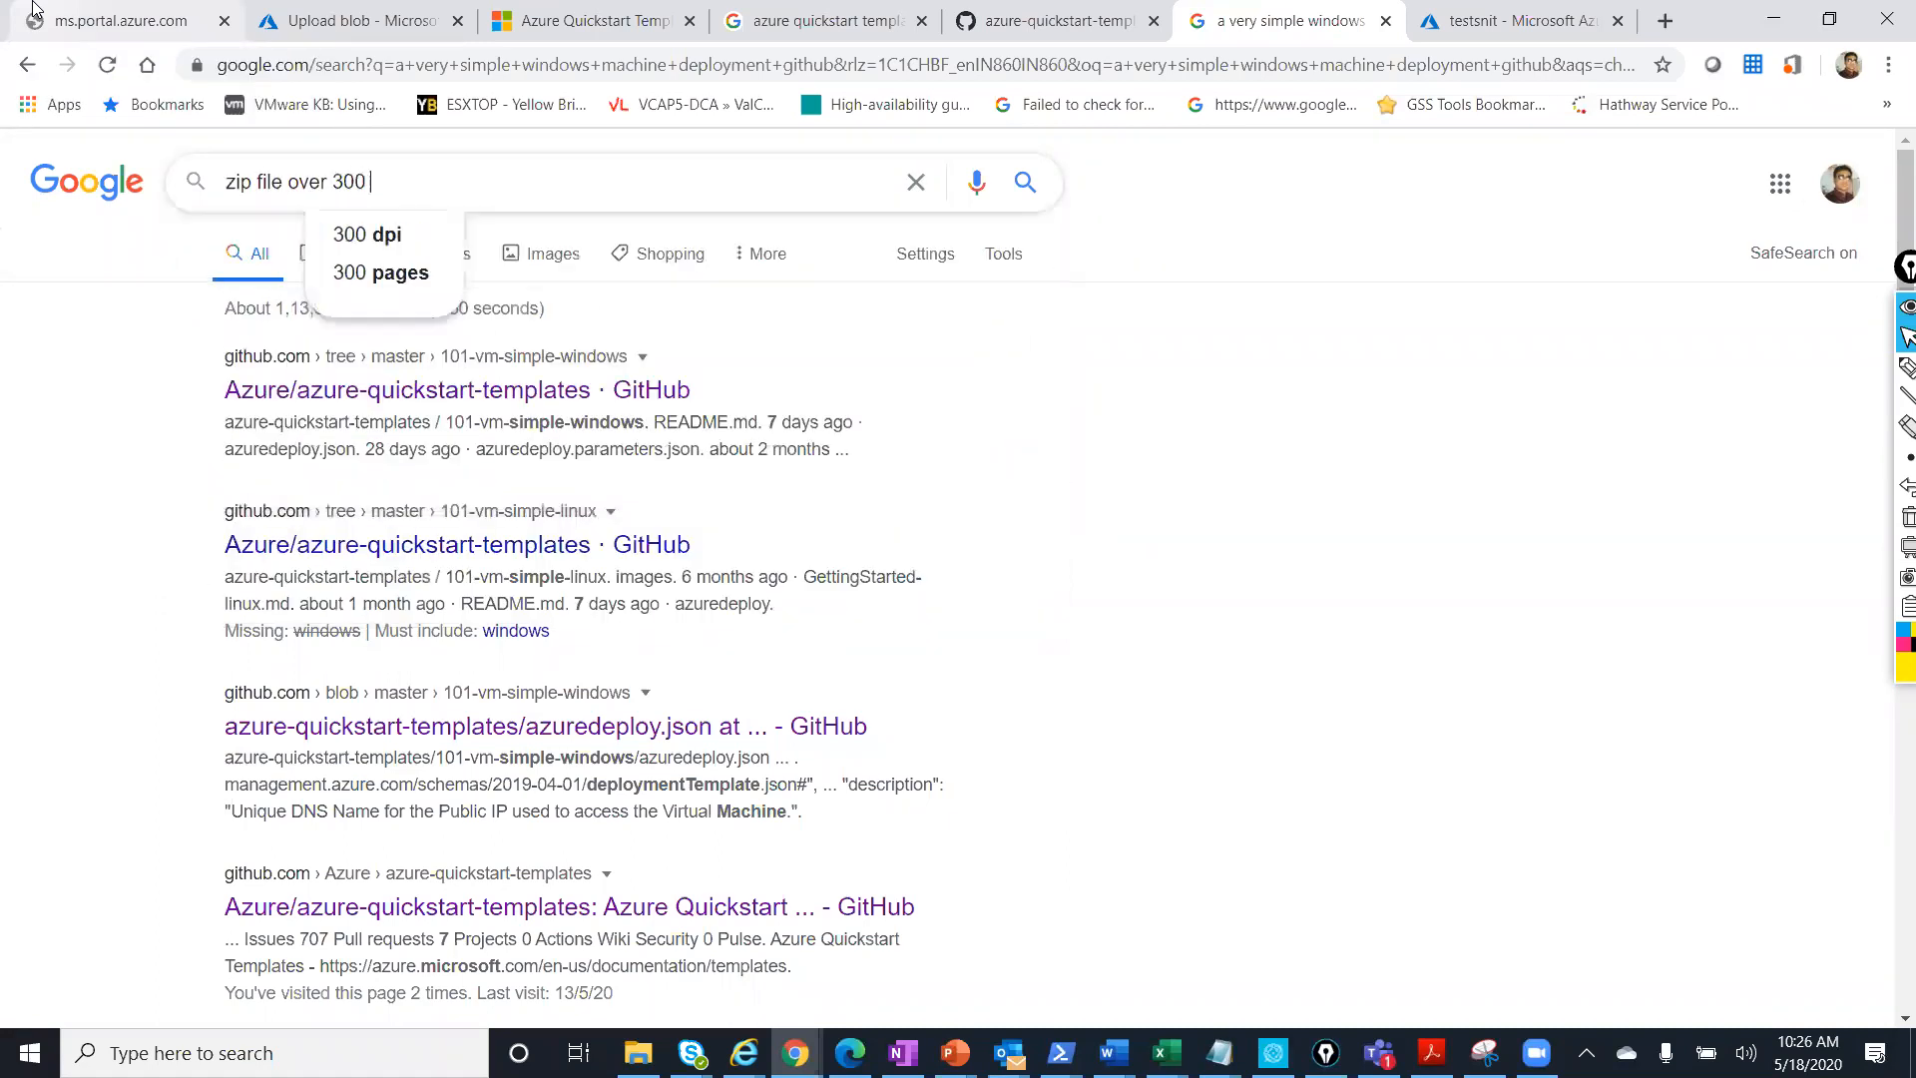
{"action": "key", "text": "BackSpace"}
{"action": "key", "text": "Down"}
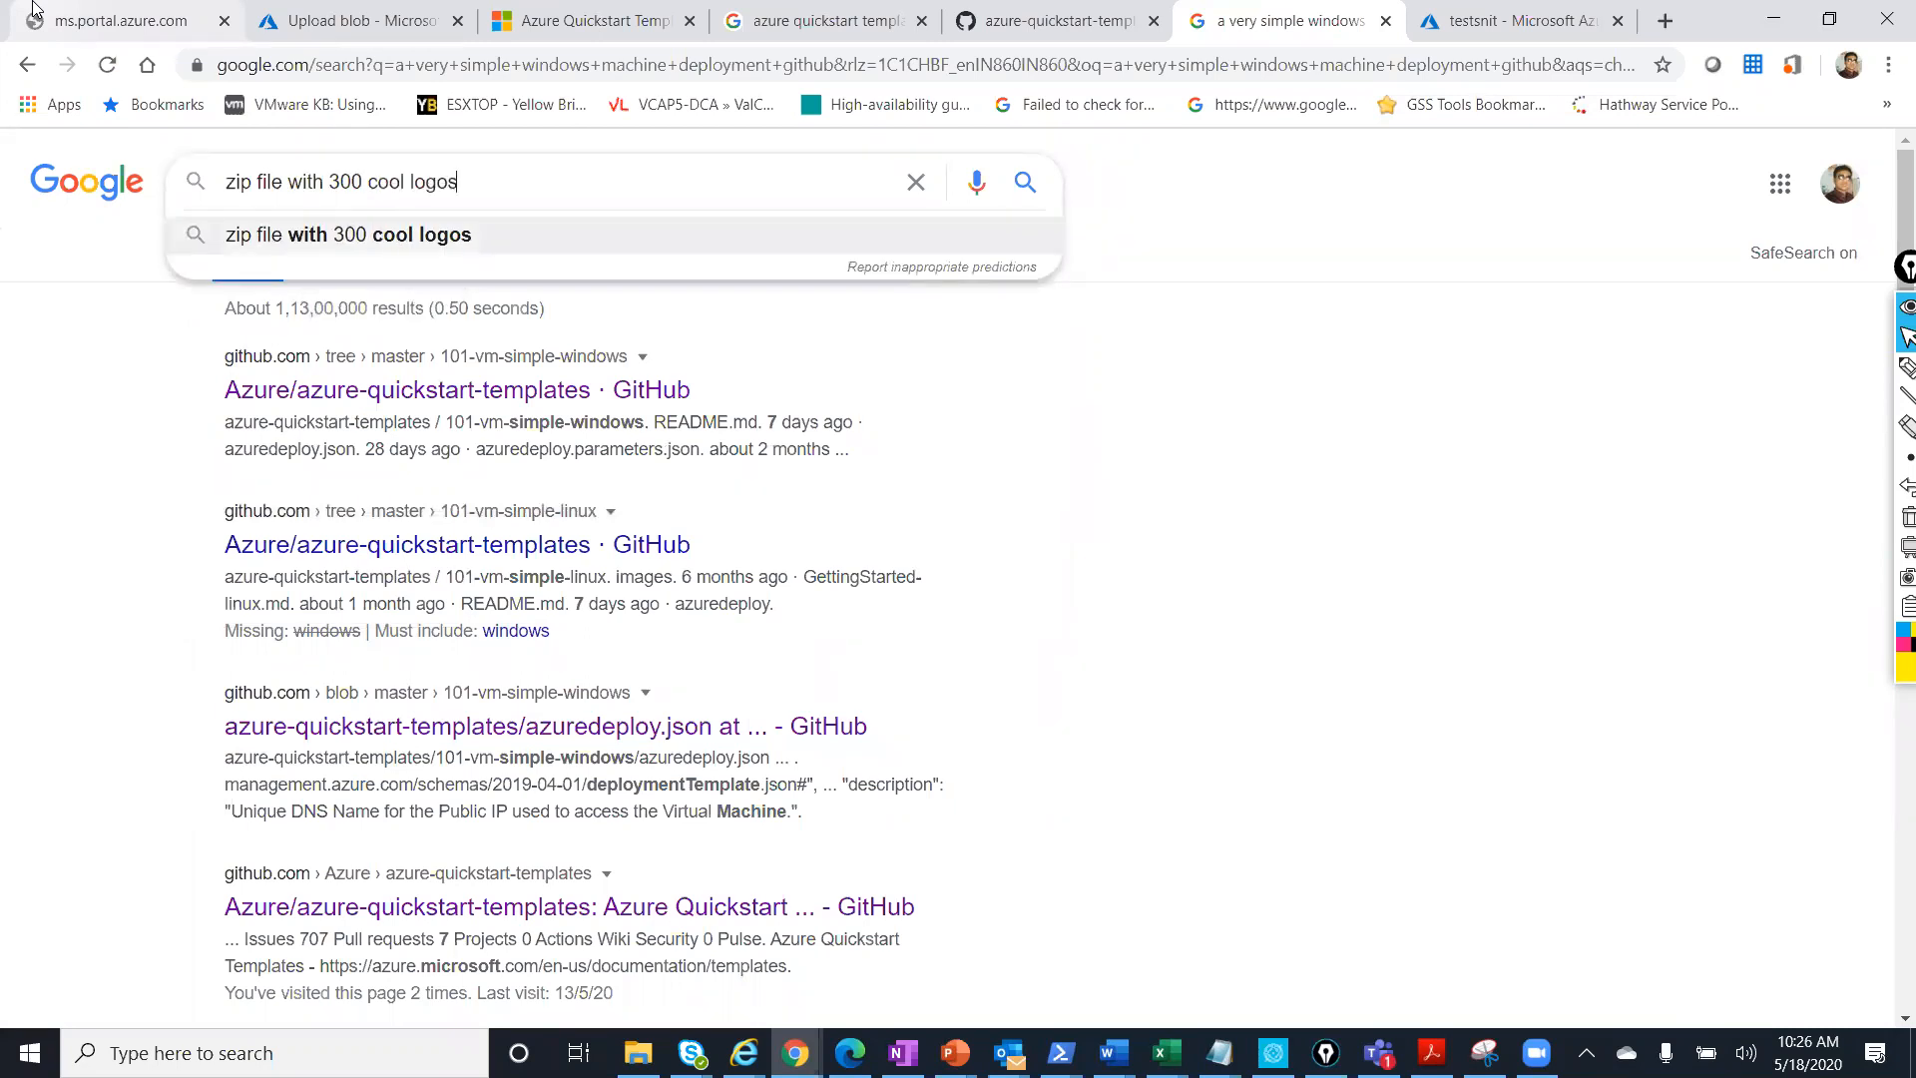
{"action": "key", "text": "Return"}
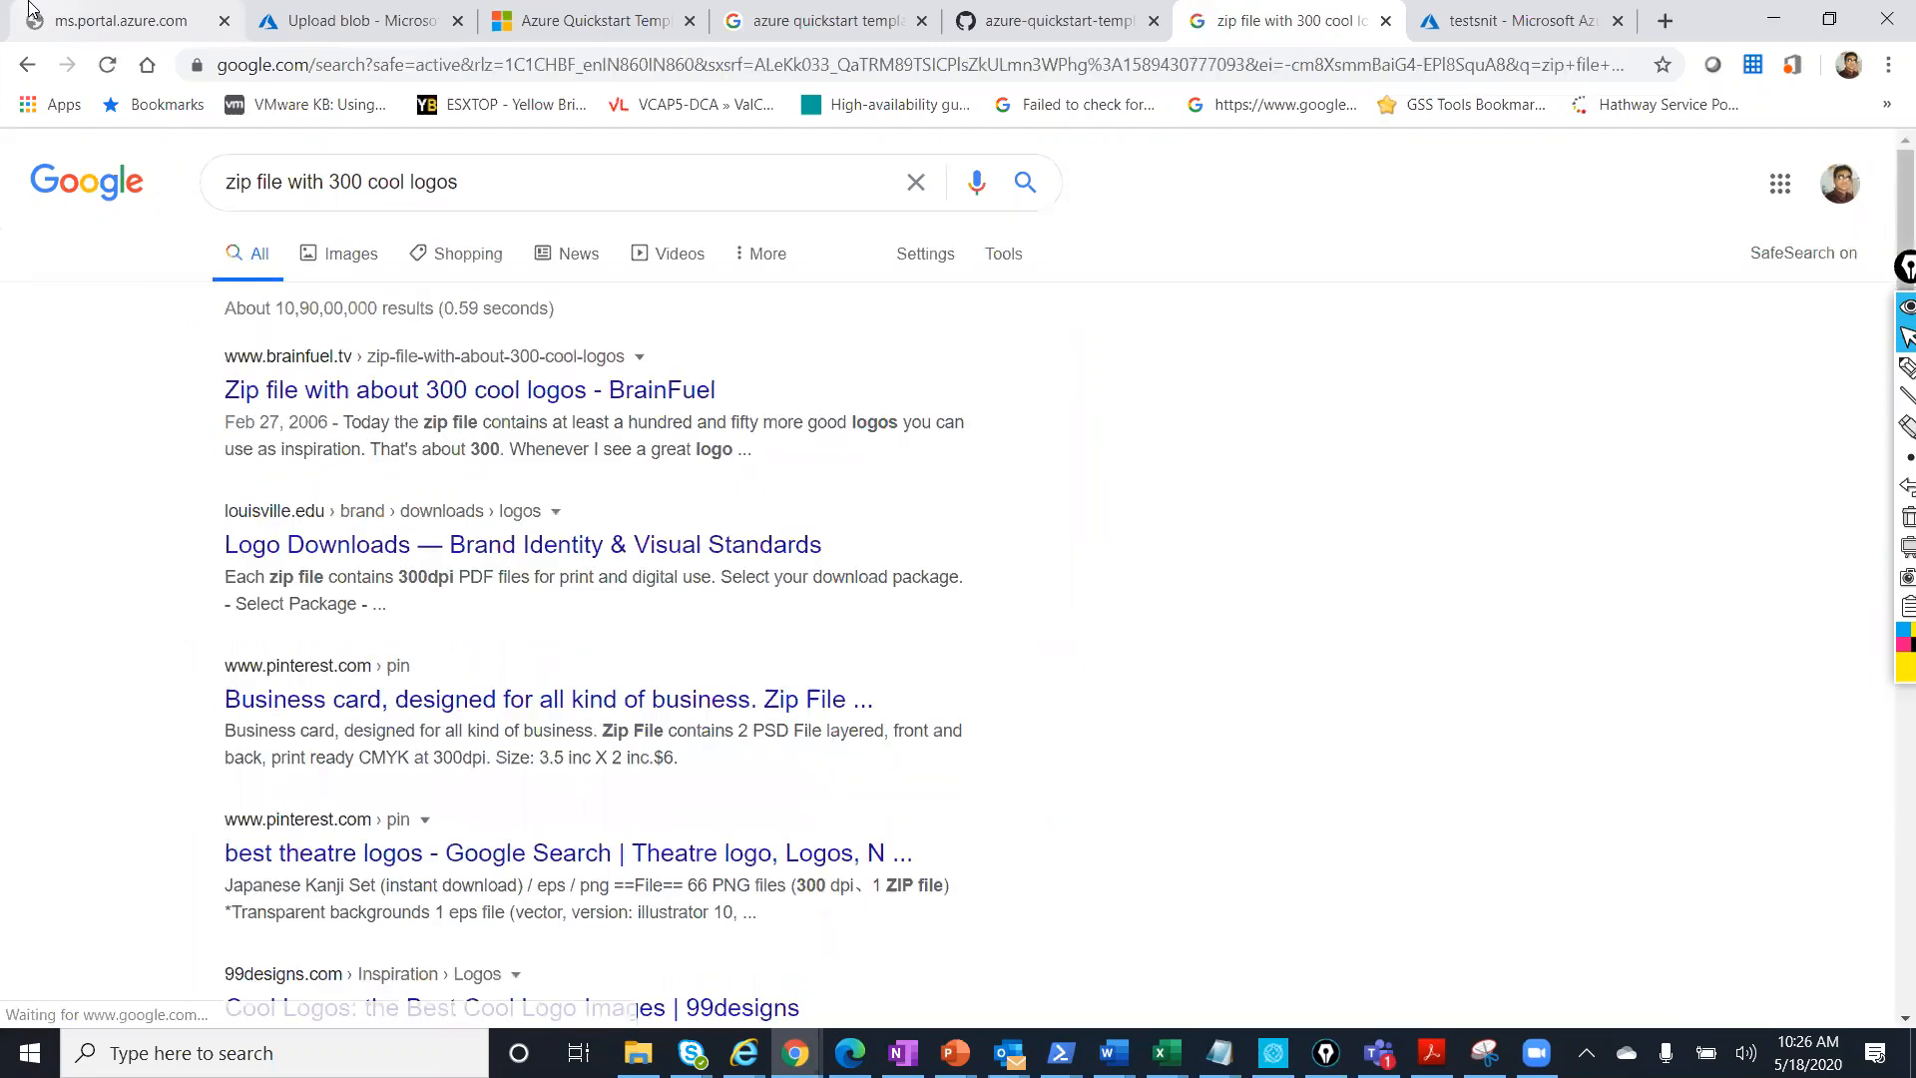
{"action": "left_click", "coordinate": [367, 392]}
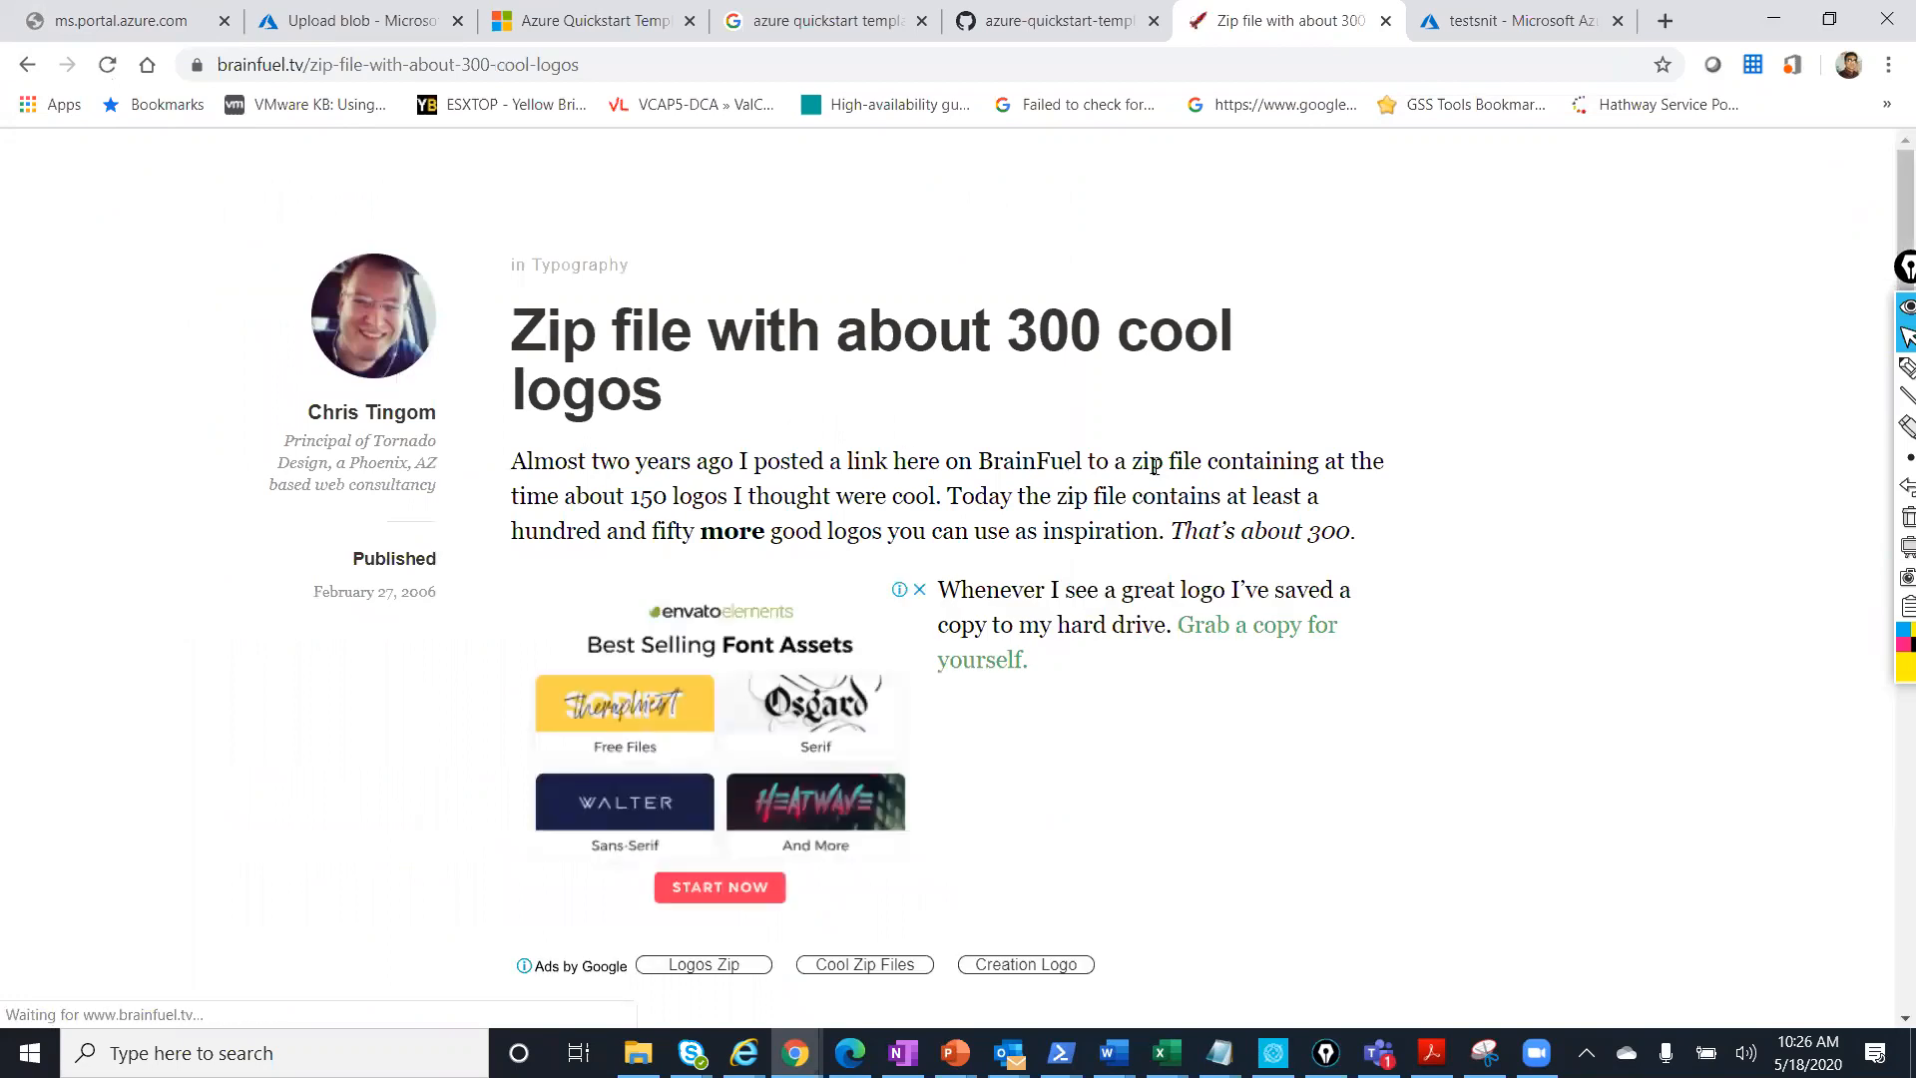
Download my_logo_folder (1).zip from the article and bring up its download options.
{"action": "scroll", "coordinate": [1086, 475], "scroll_direction": "down", "scroll_amount": 4}
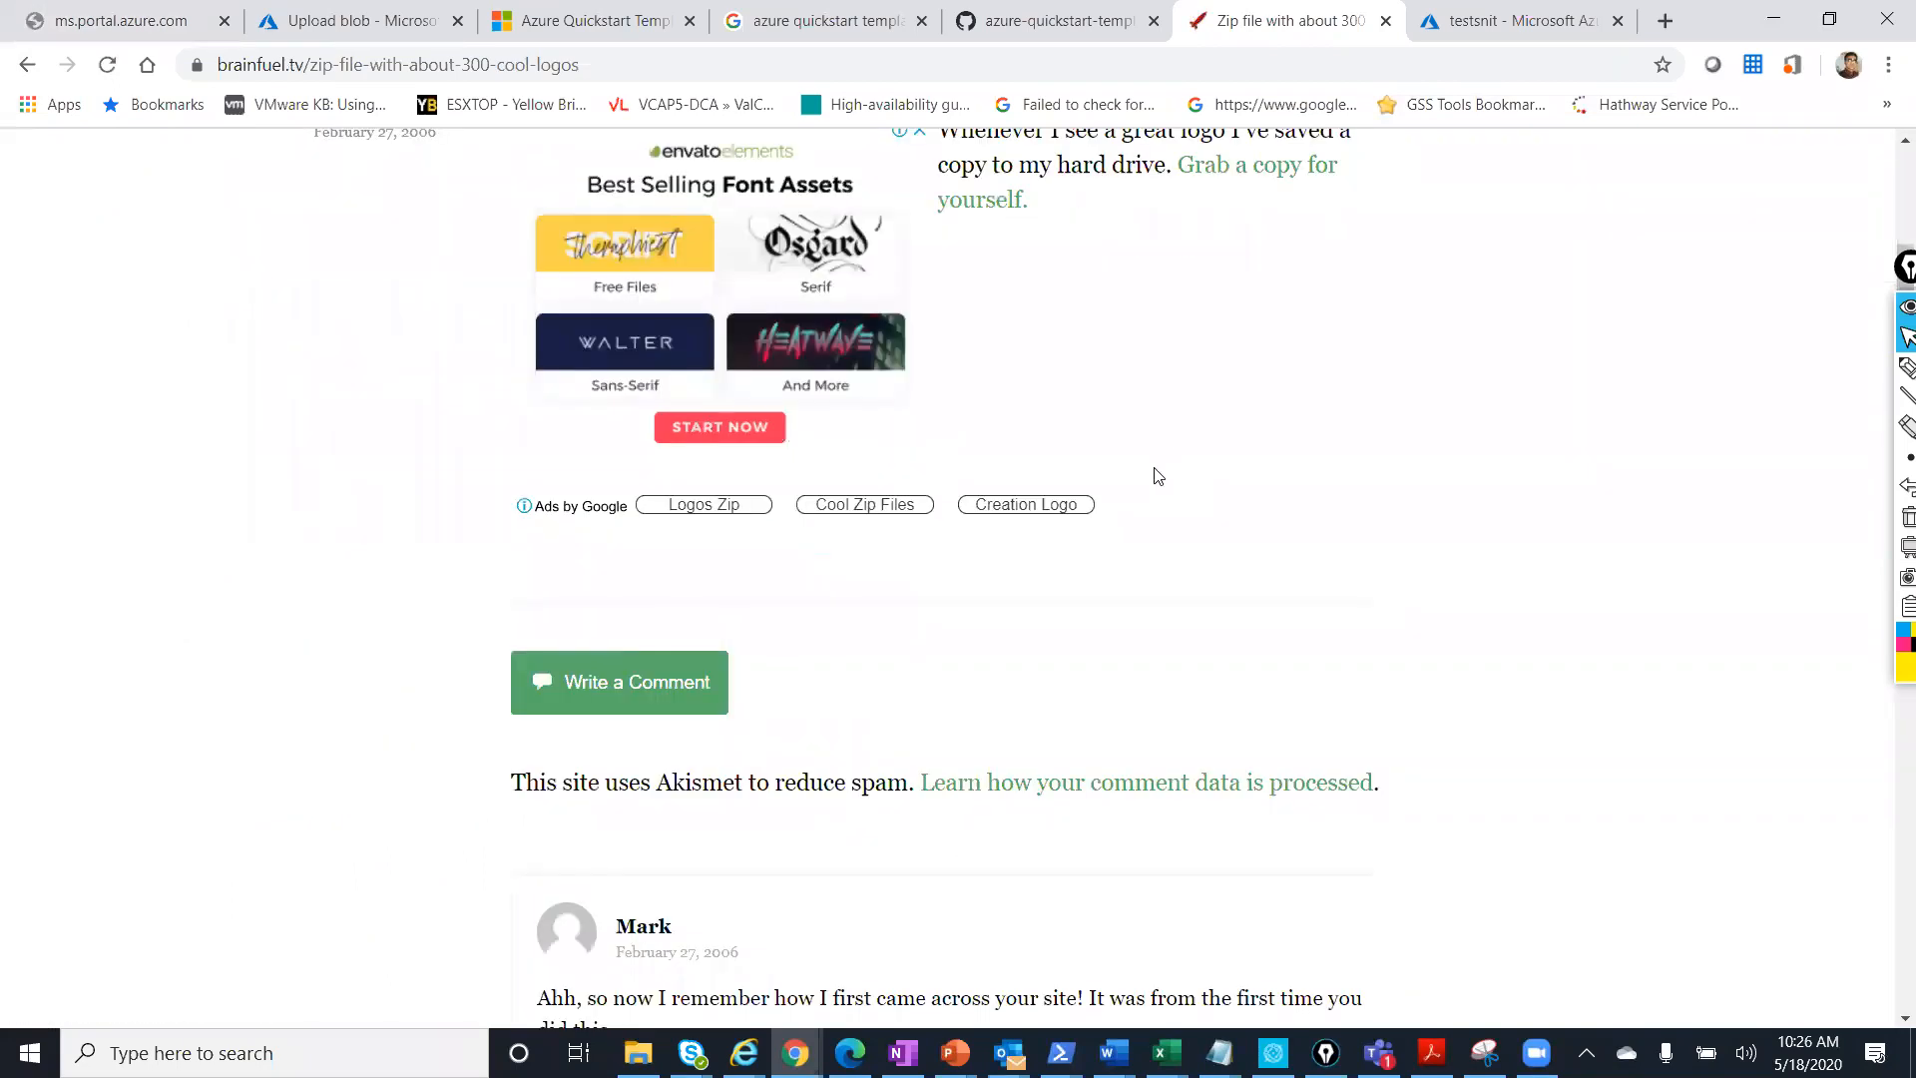
{"action": "scroll", "coordinate": [1155, 475], "scroll_direction": "down", "scroll_amount": 5}
{"action": "scroll", "coordinate": [1153, 475], "scroll_direction": "up", "scroll_amount": 10}
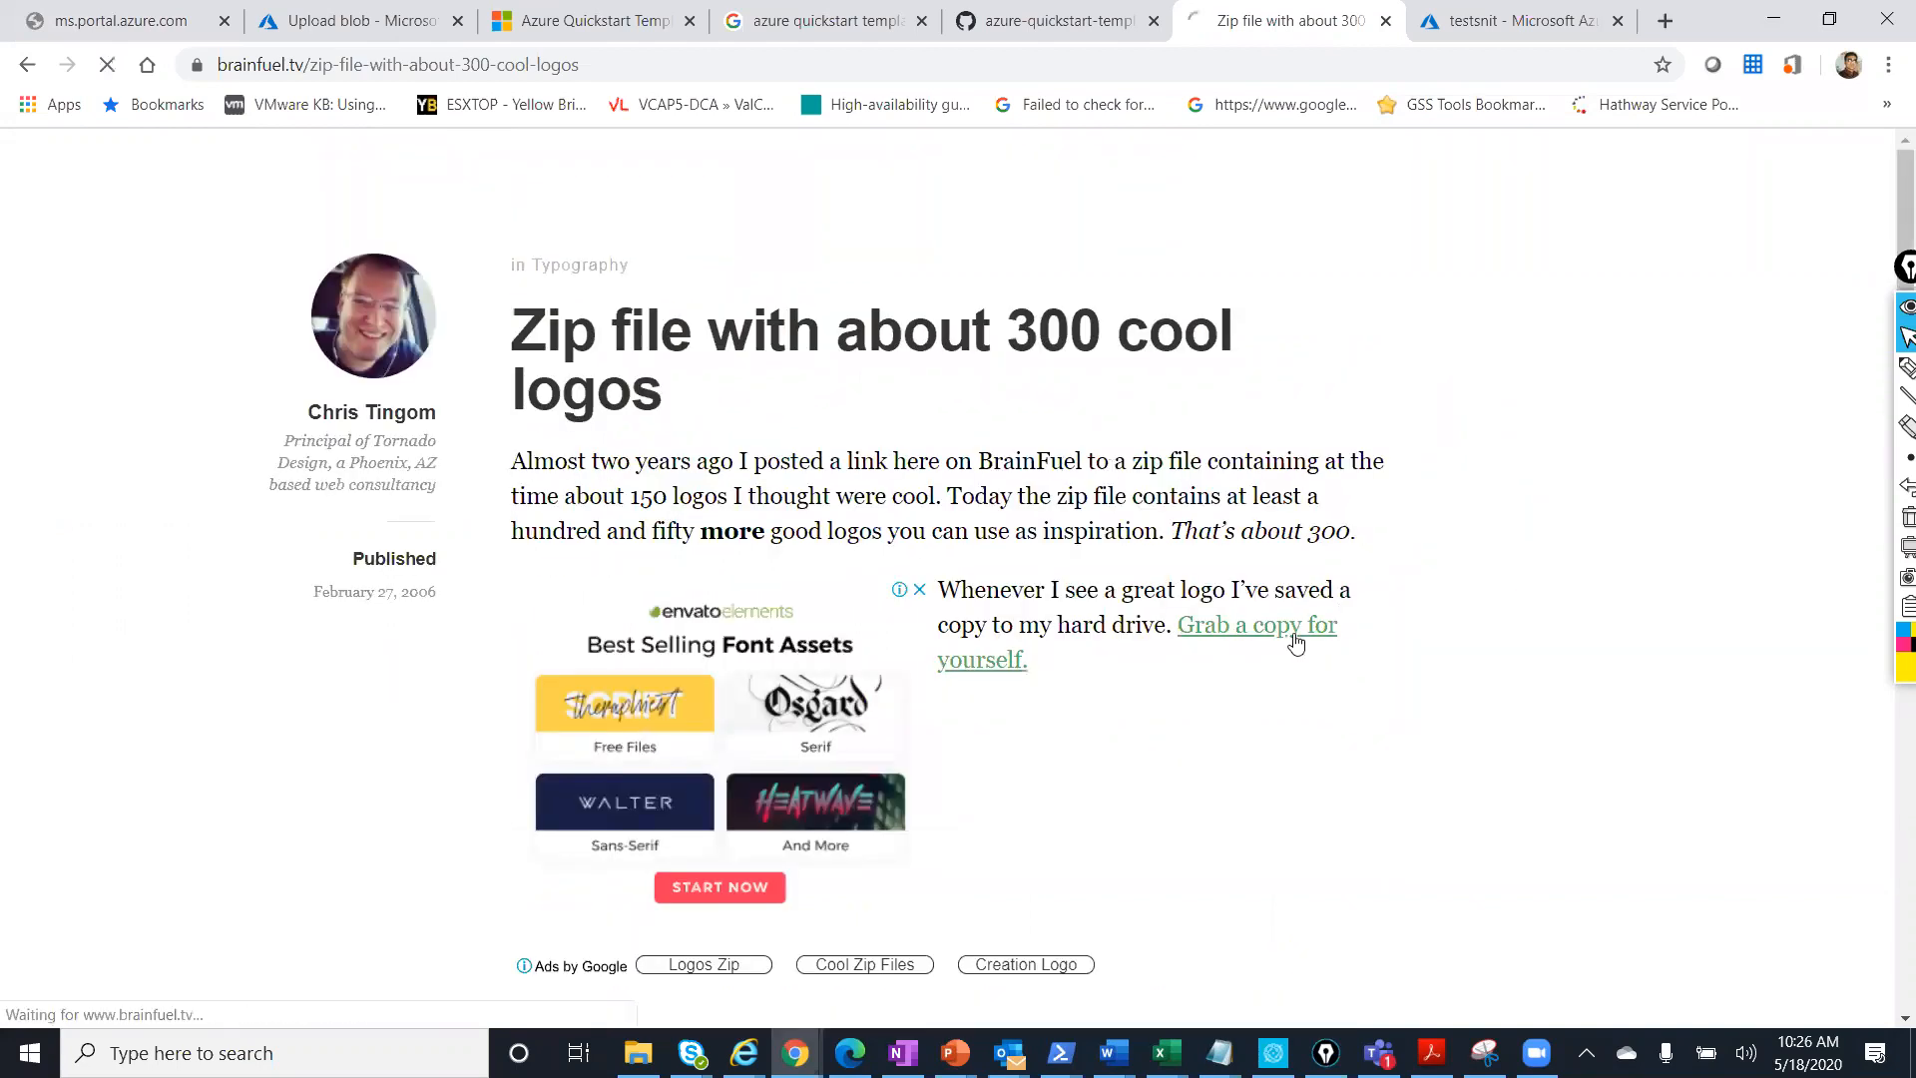
{"action": "left_click", "coordinate": [1296, 641]}
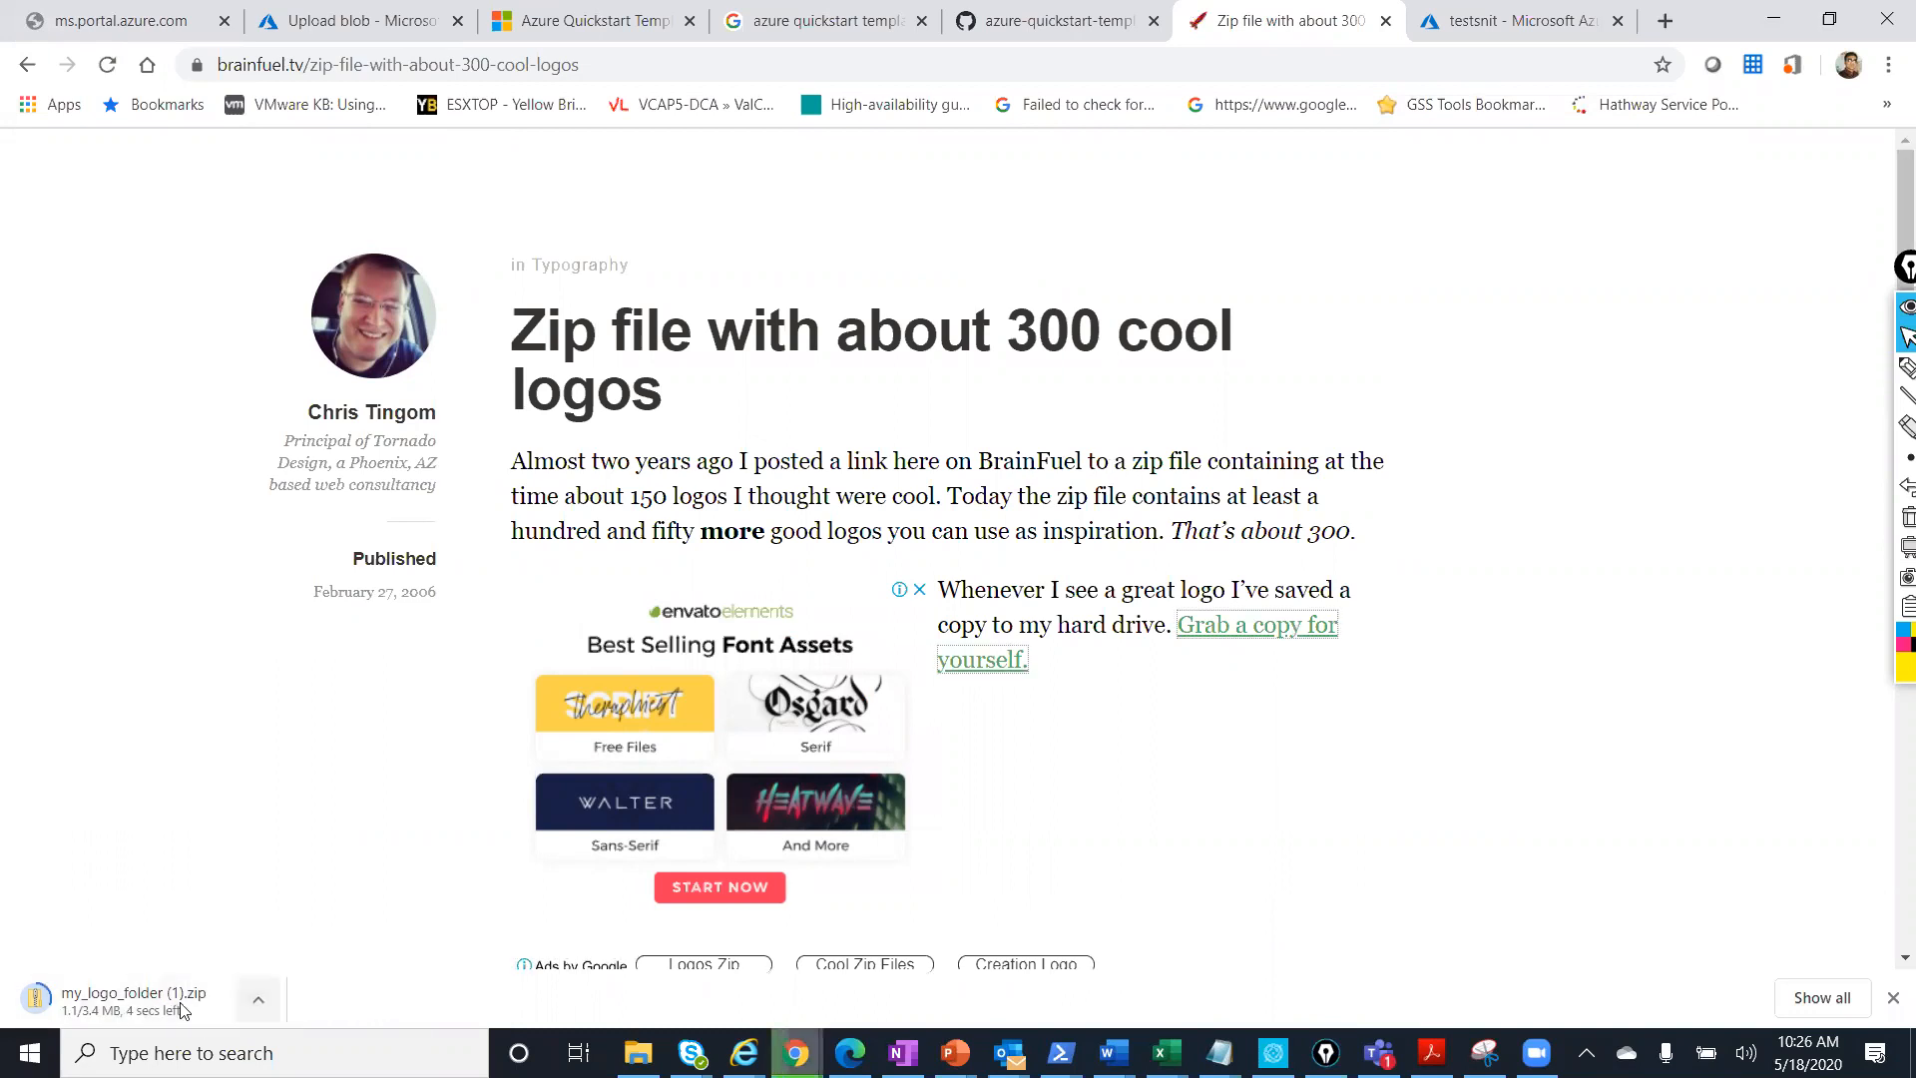
{"action": "left_click", "coordinate": [257, 1001]}
Show my_logo_folder (1).zip in Downloads and extract all its files.
{"action": "left_click", "coordinate": [309, 912]}
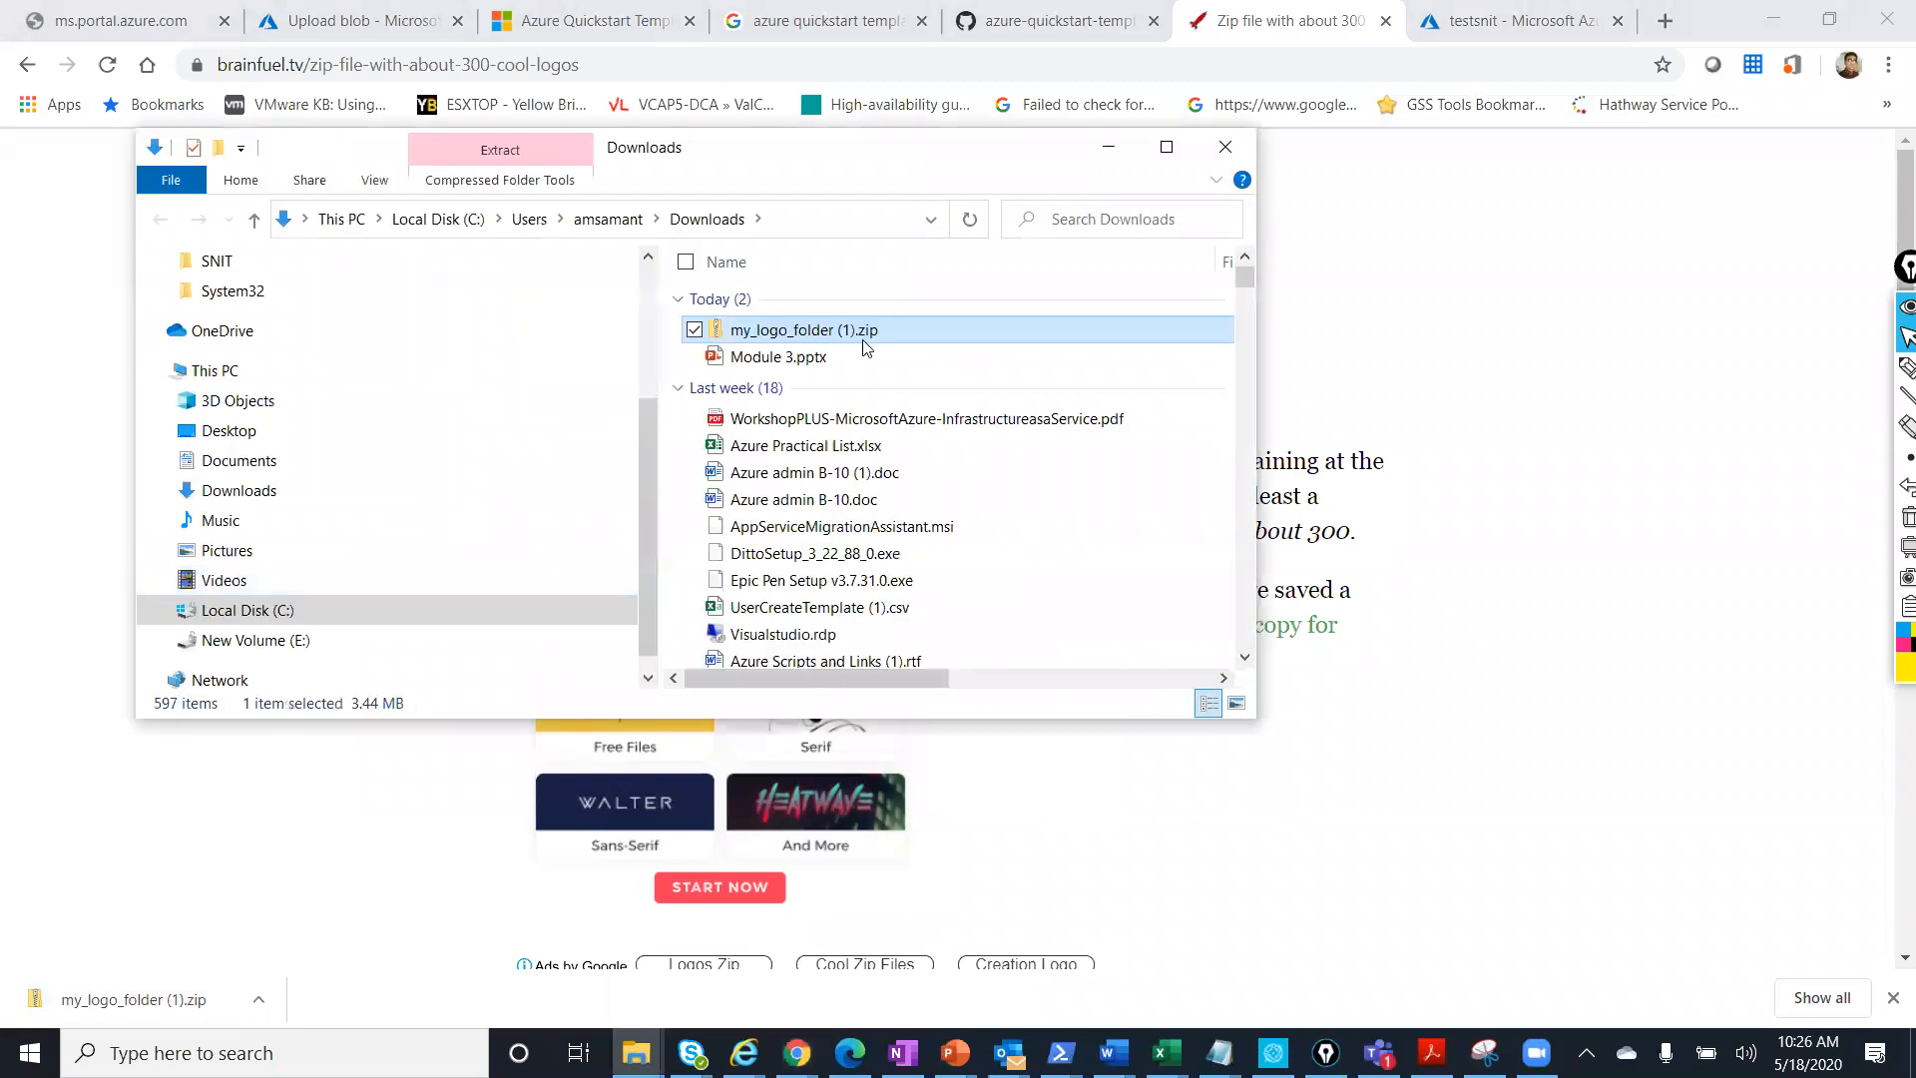
{"action": "left_click", "coordinate": [864, 334]}
{"action": "left_click", "coordinate": [943, 335]}
{"action": "right_click", "coordinate": [946, 331]}
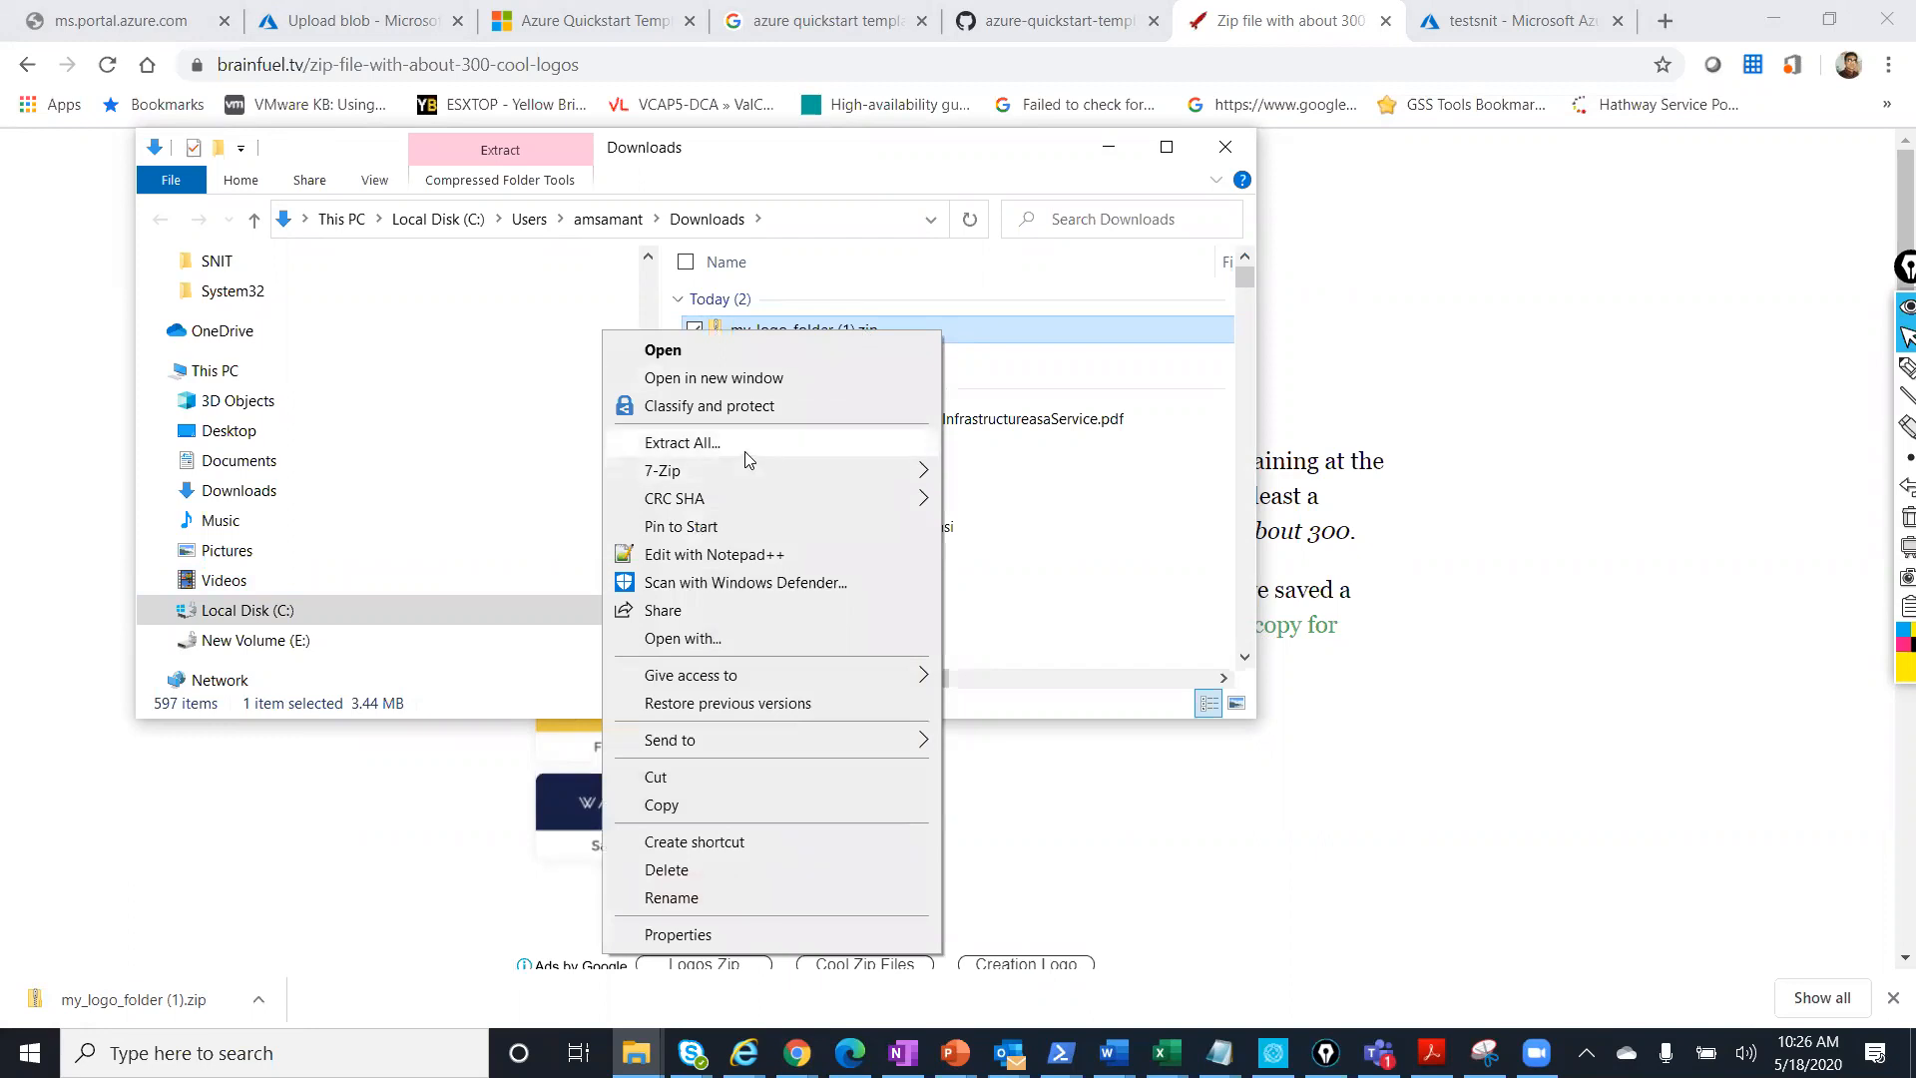
{"action": "left_click", "coordinate": [745, 452]}
{"action": "left_click", "coordinate": [1163, 778]}
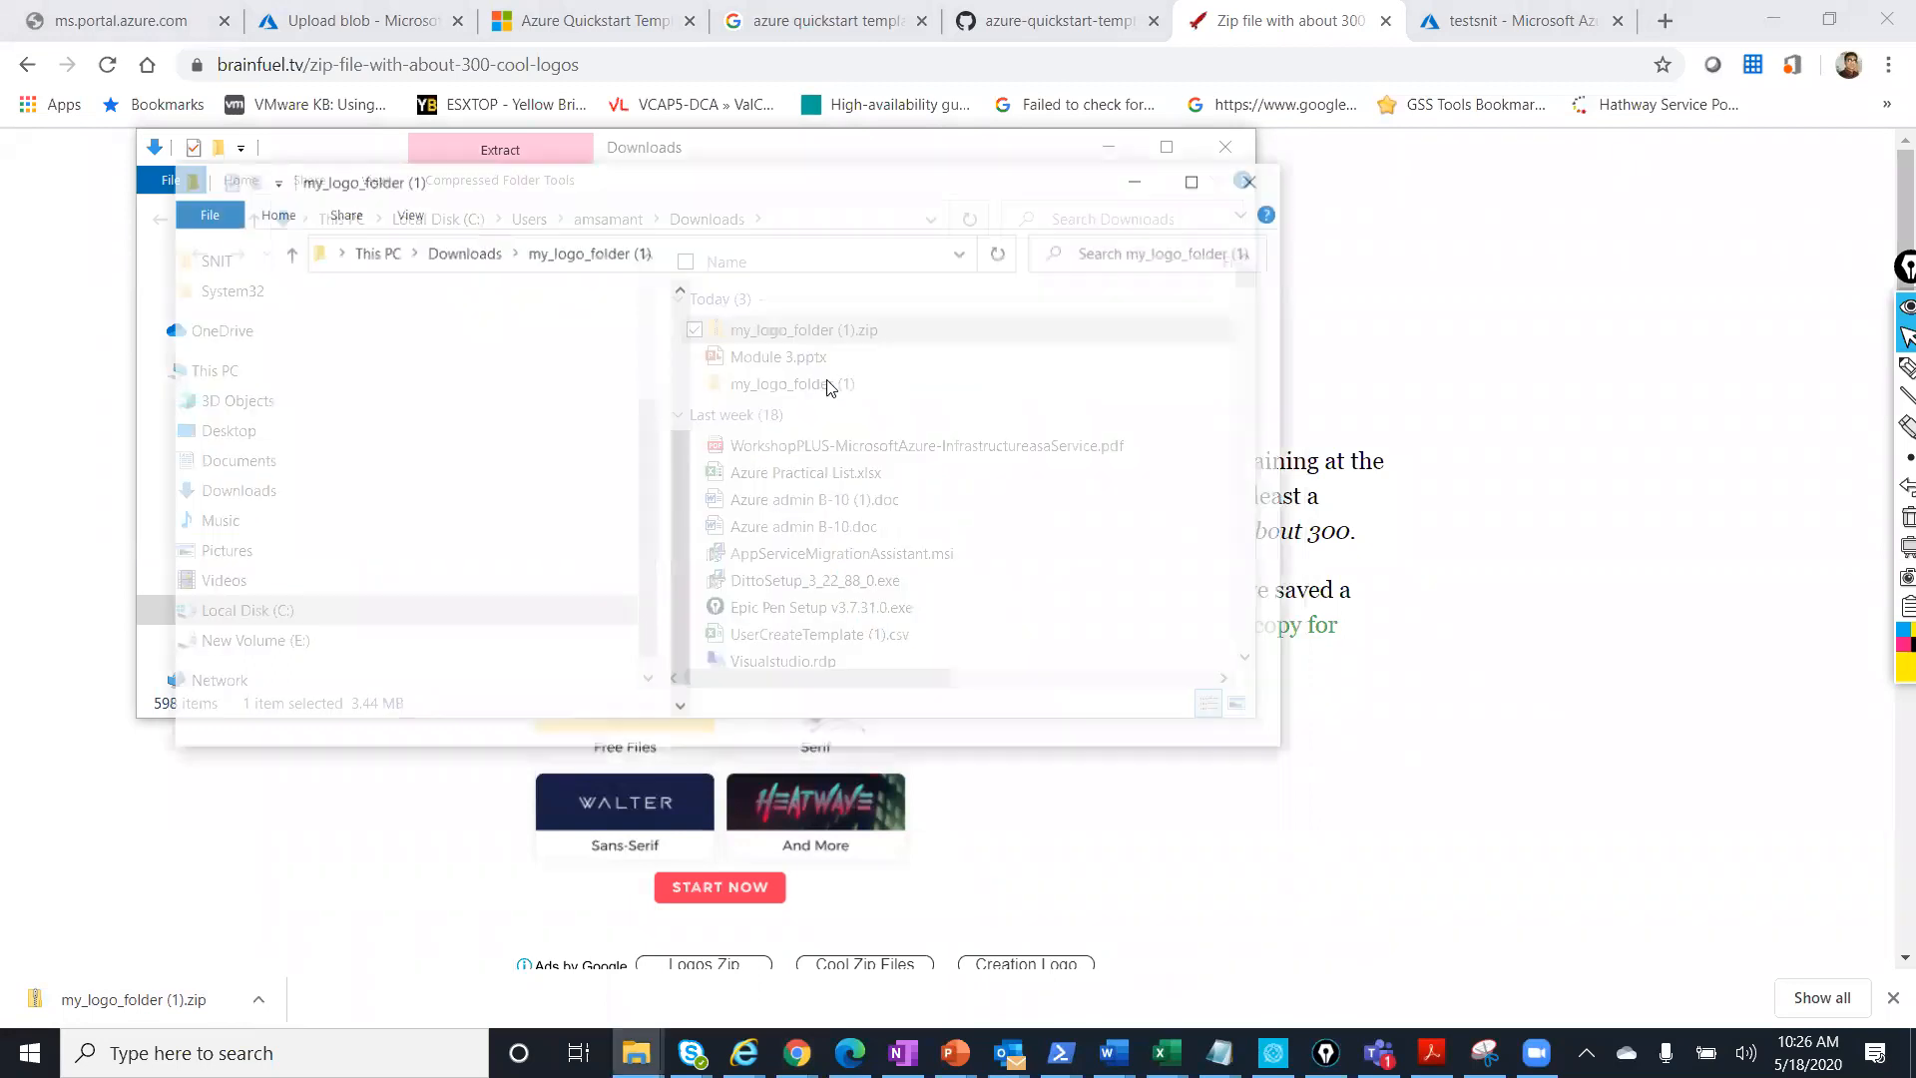
Browse the 258 extracted logo files, then minimize the folder and return to the Azure portal.
{"action": "left_click", "coordinate": [1199, 180]}
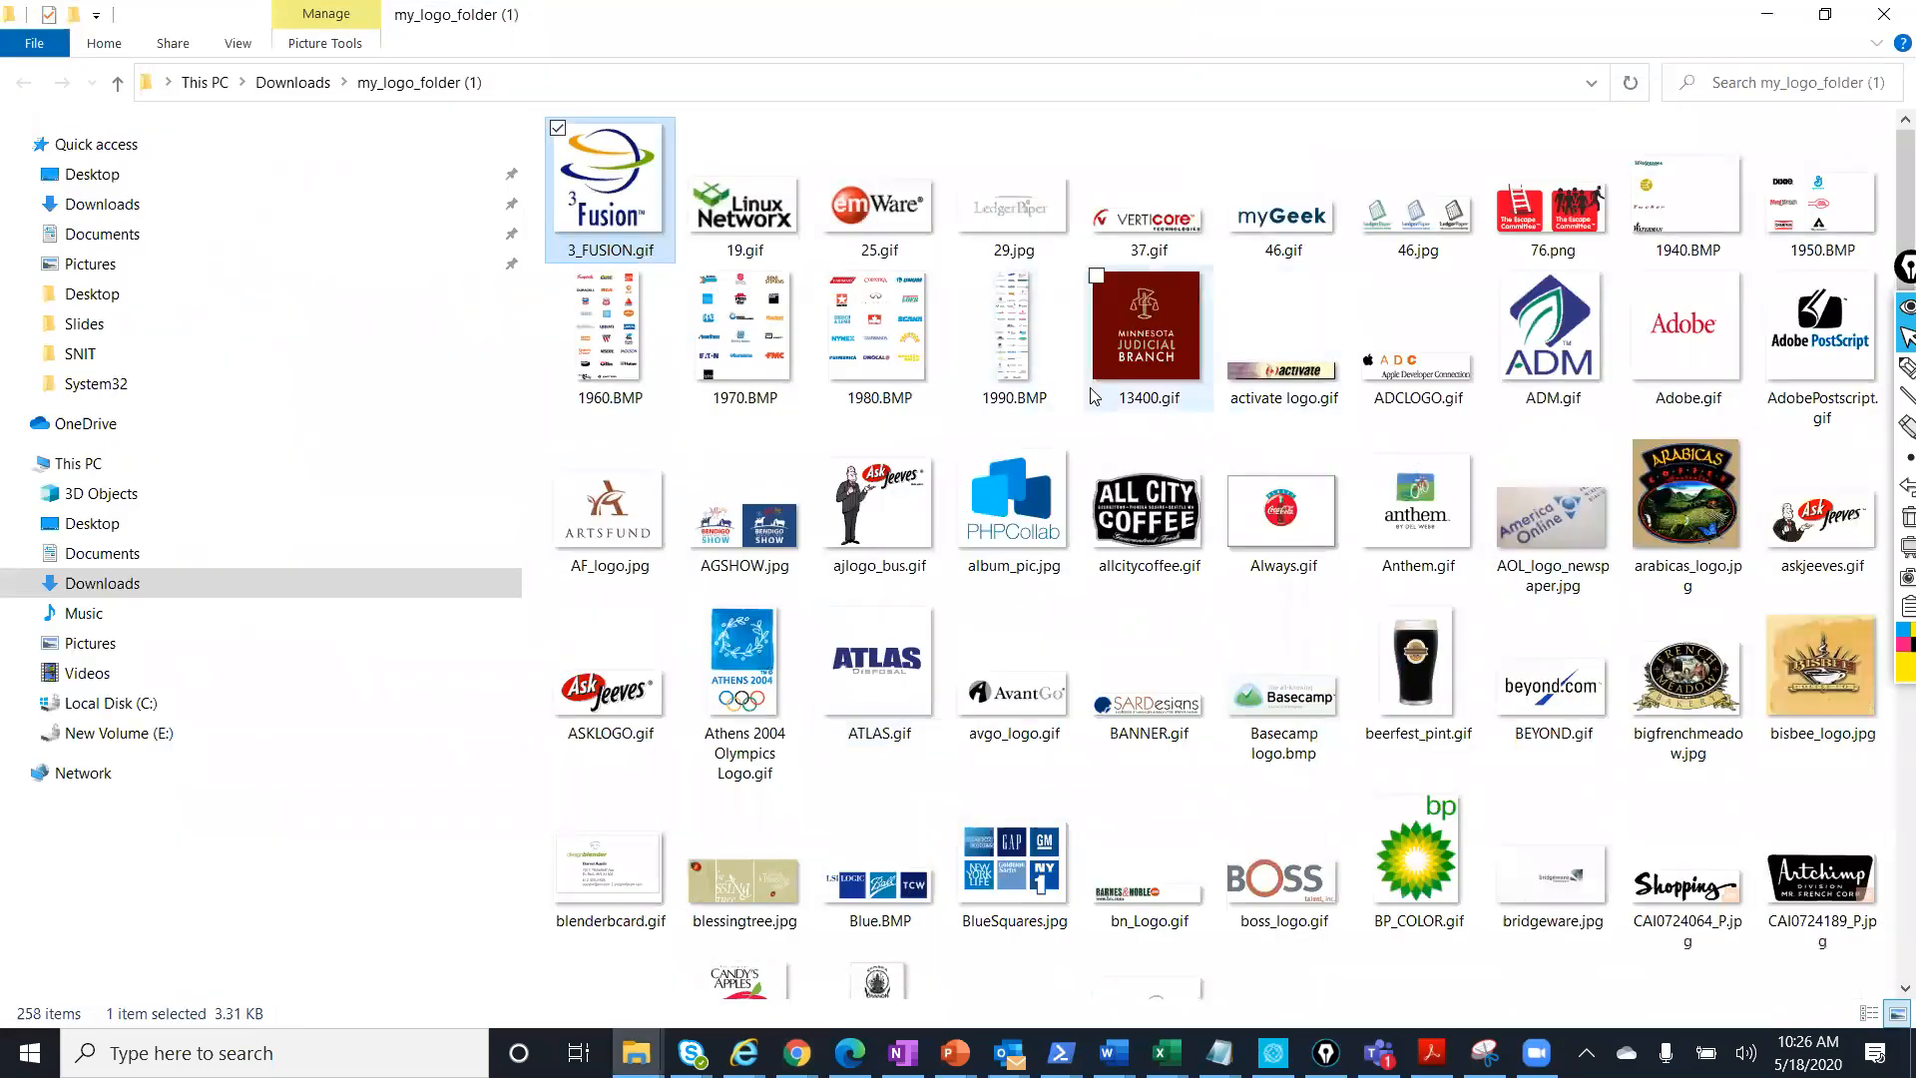
{"action": "scroll", "coordinate": [1094, 394], "scroll_direction": "down", "scroll_amount": 20}
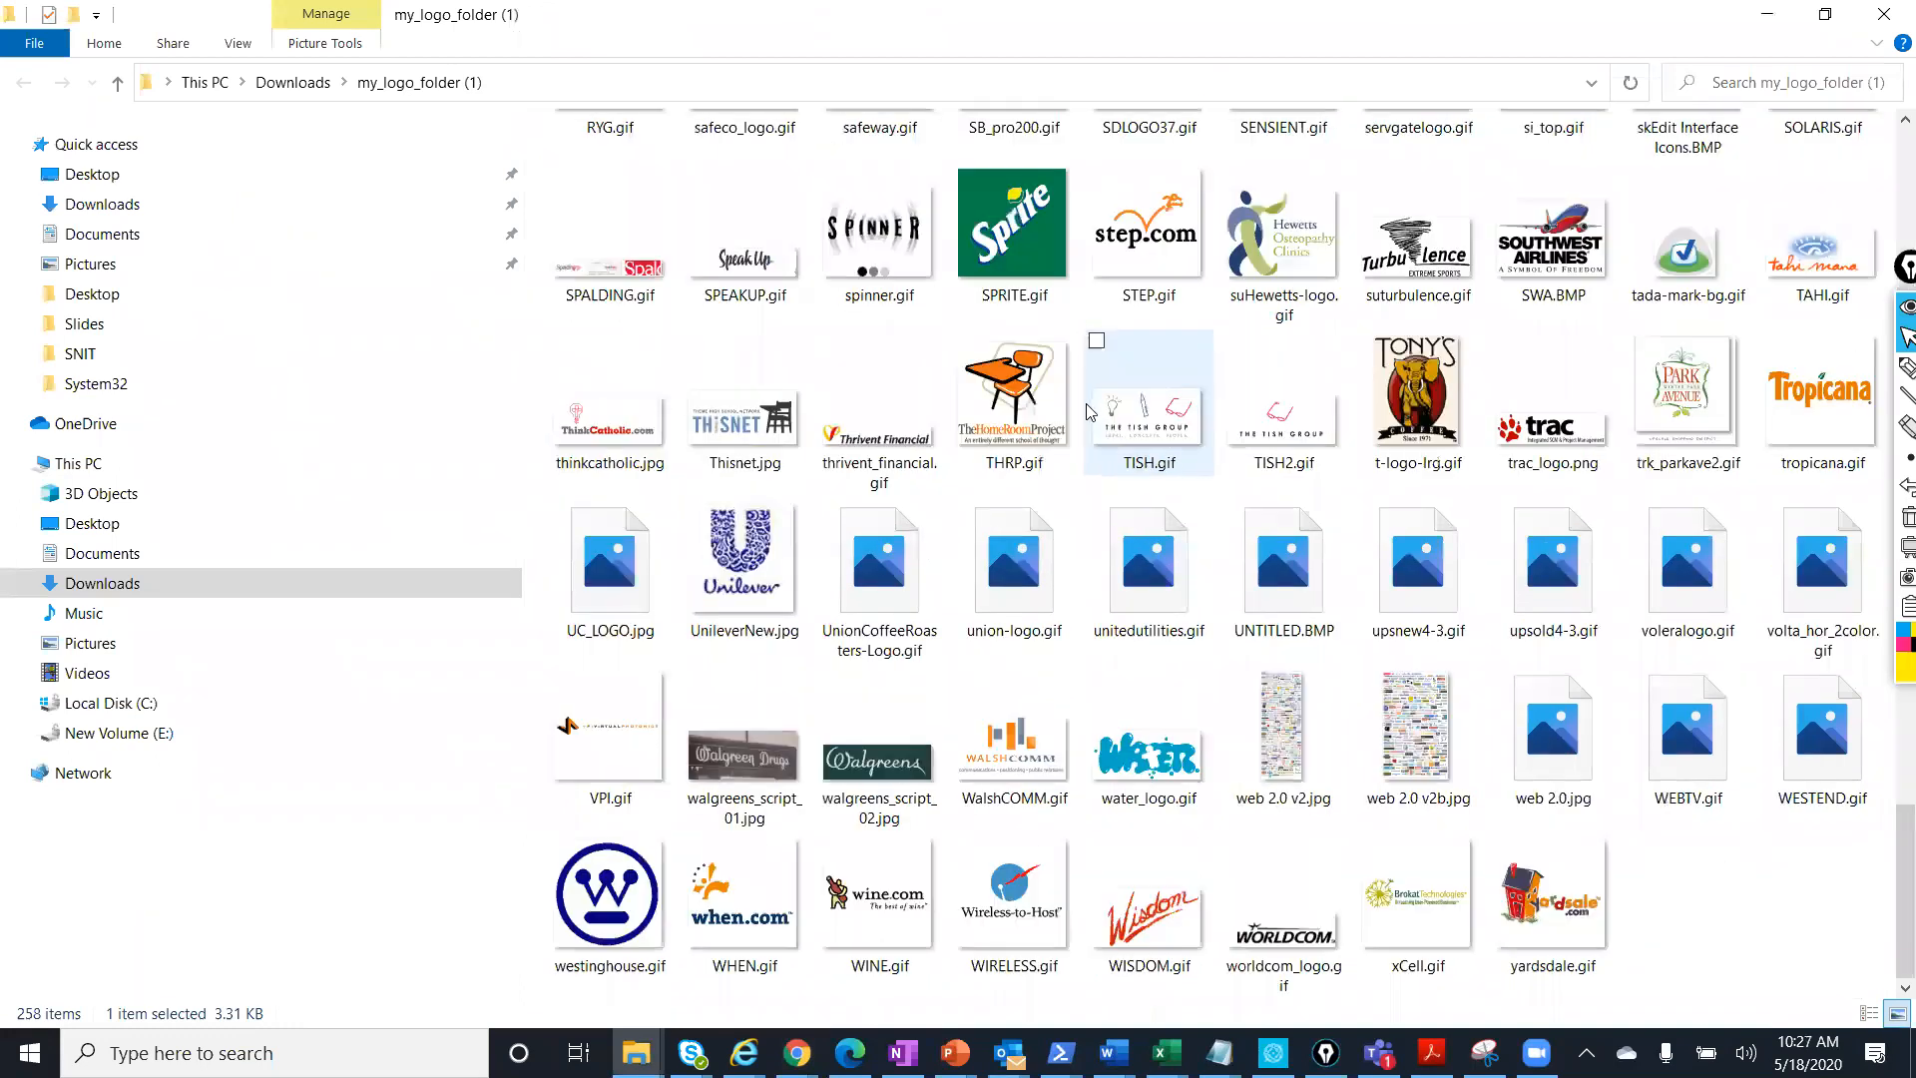
{"action": "scroll", "coordinate": [1796, 369], "scroll_direction": "up", "scroll_amount": 10}
{"action": "scroll", "coordinate": [1796, 369], "scroll_direction": "up", "scroll_amount": 10}
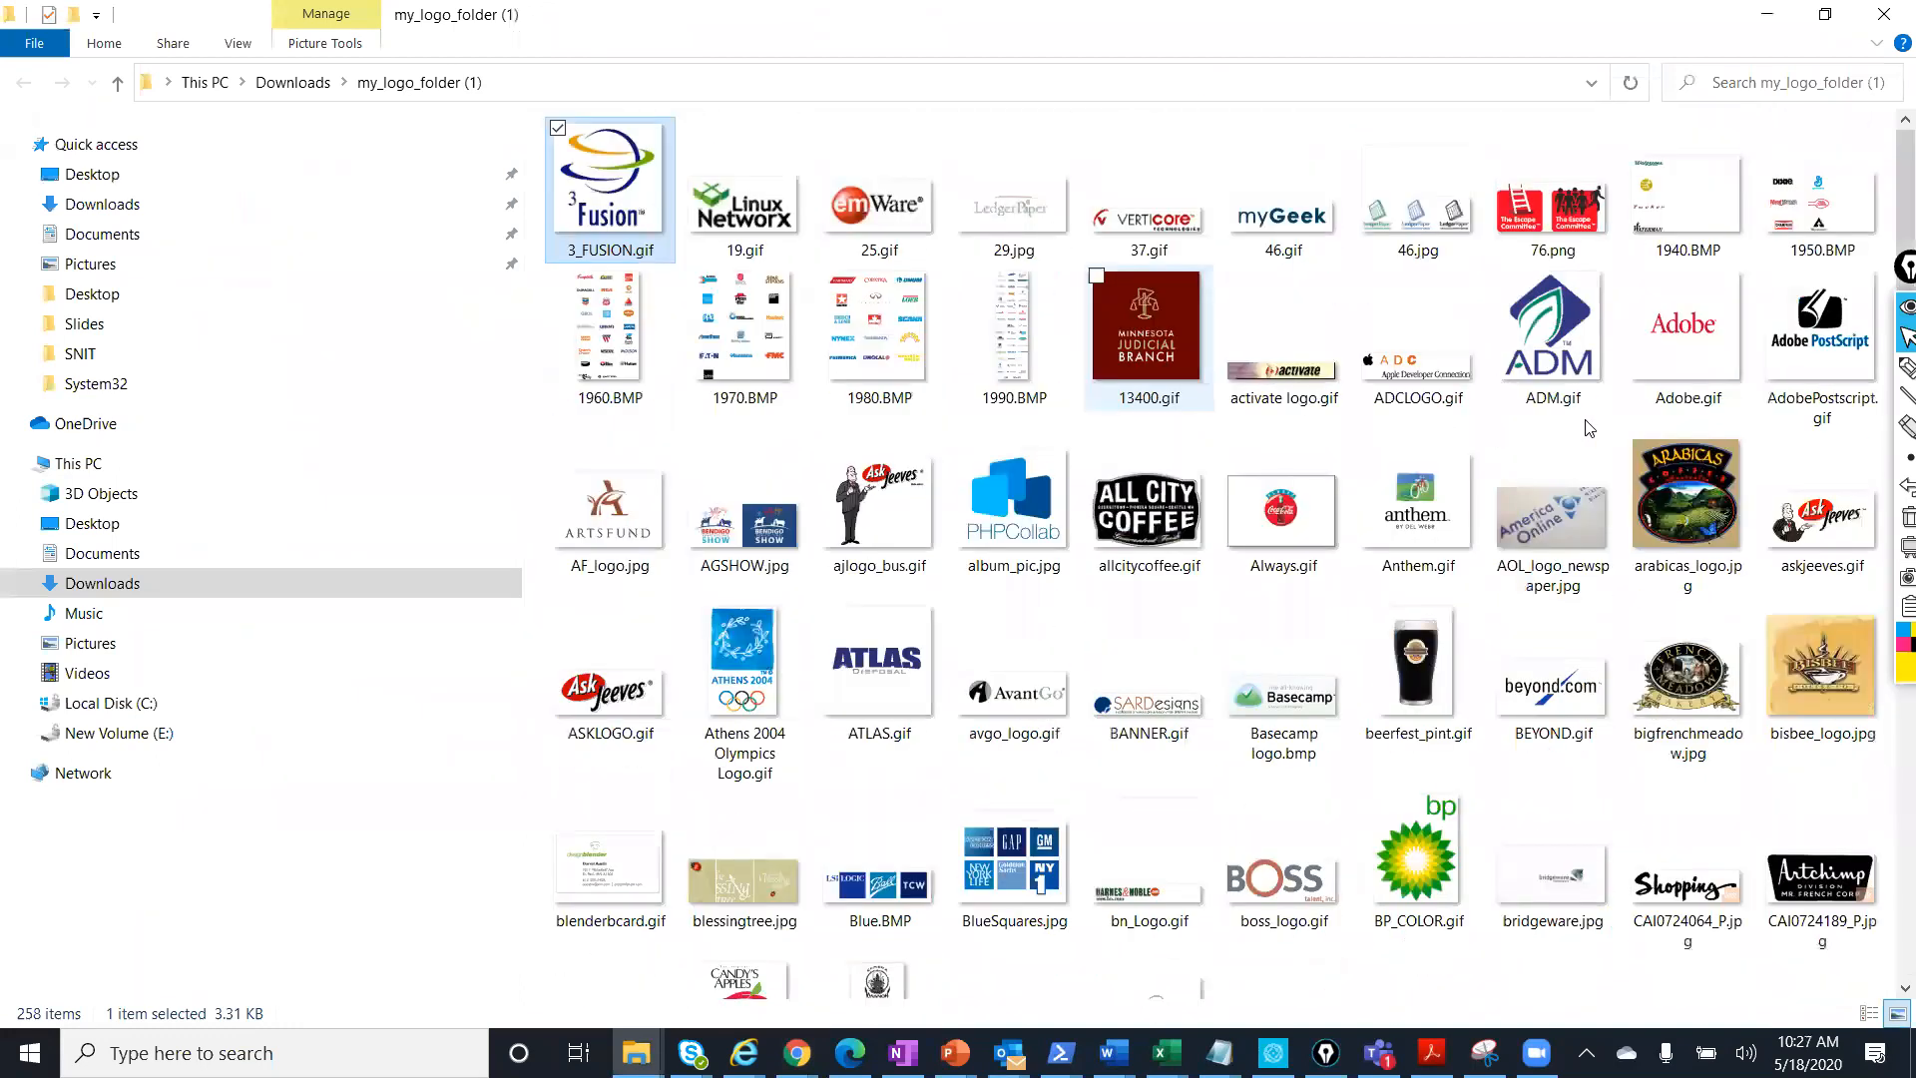
{"action": "left_click", "coordinate": [1764, 15]}
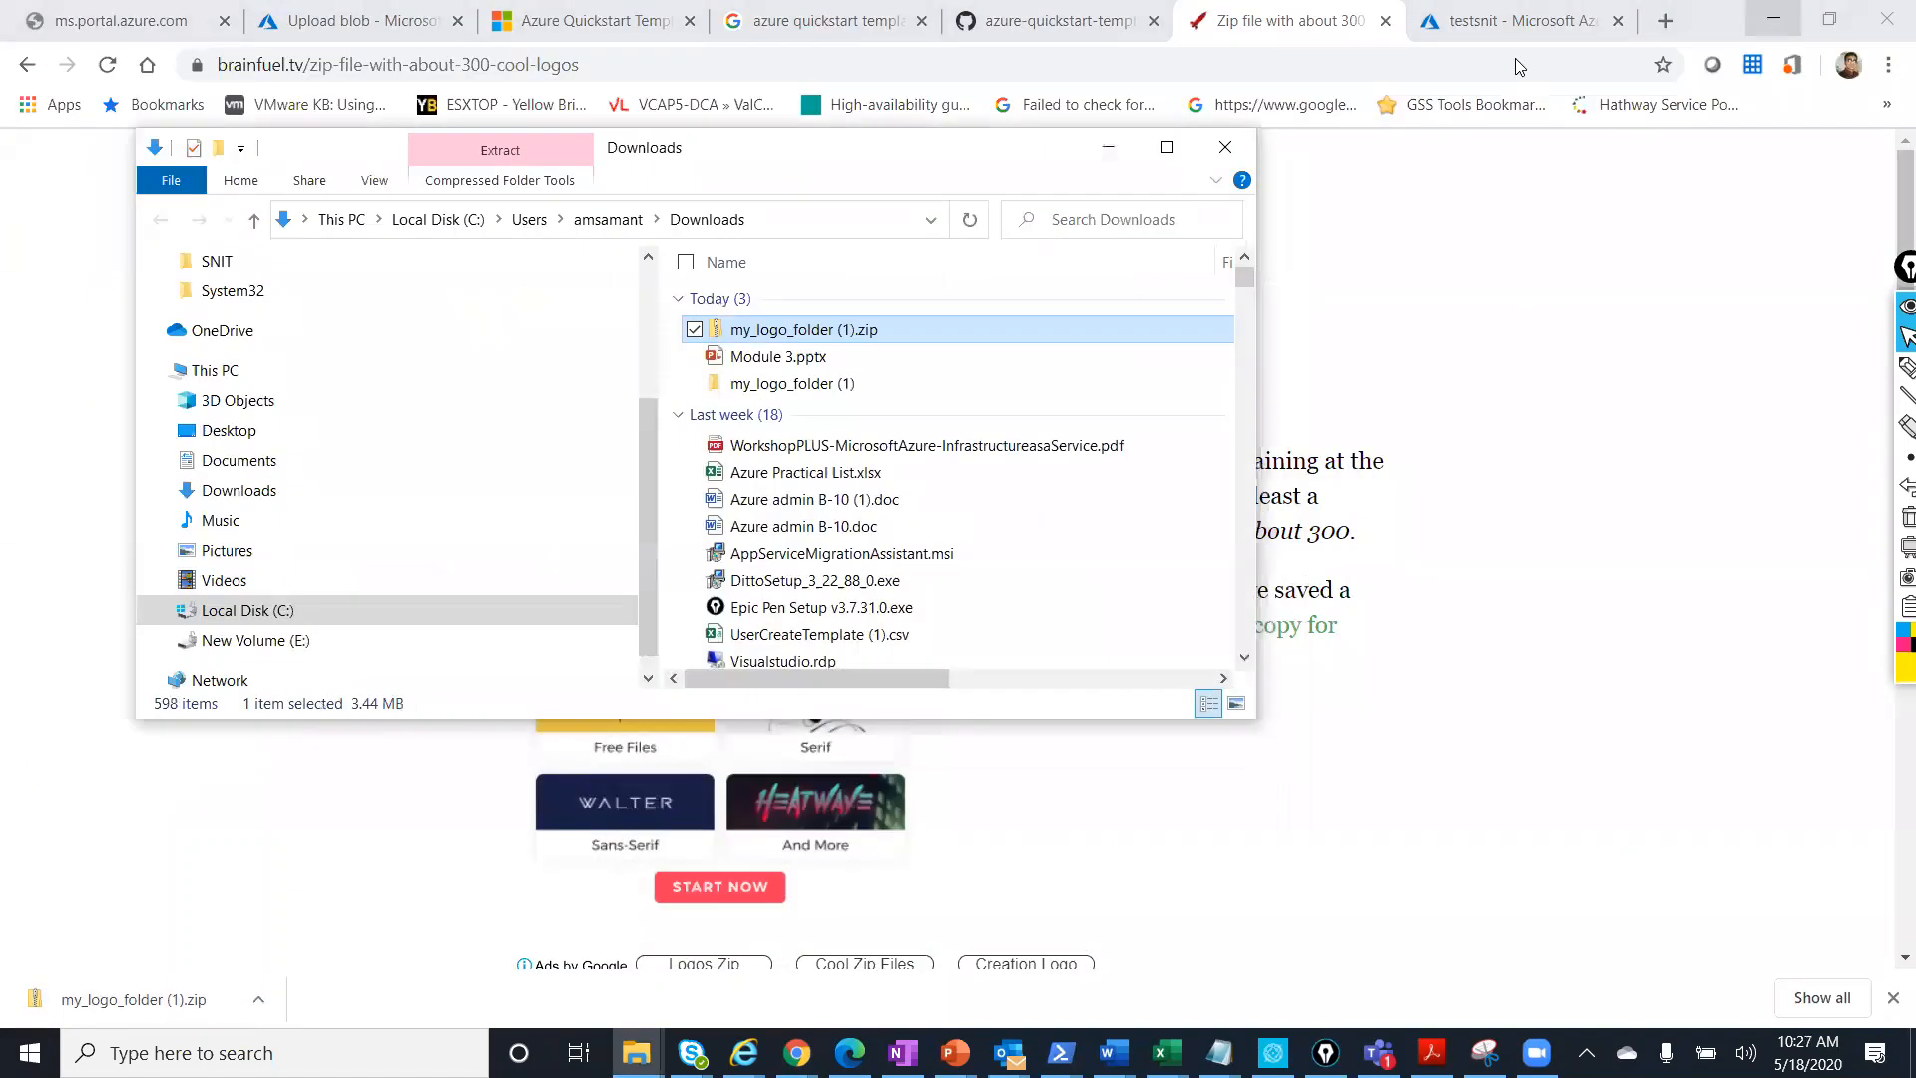
{"action": "left_click", "coordinate": [1496, 21]}
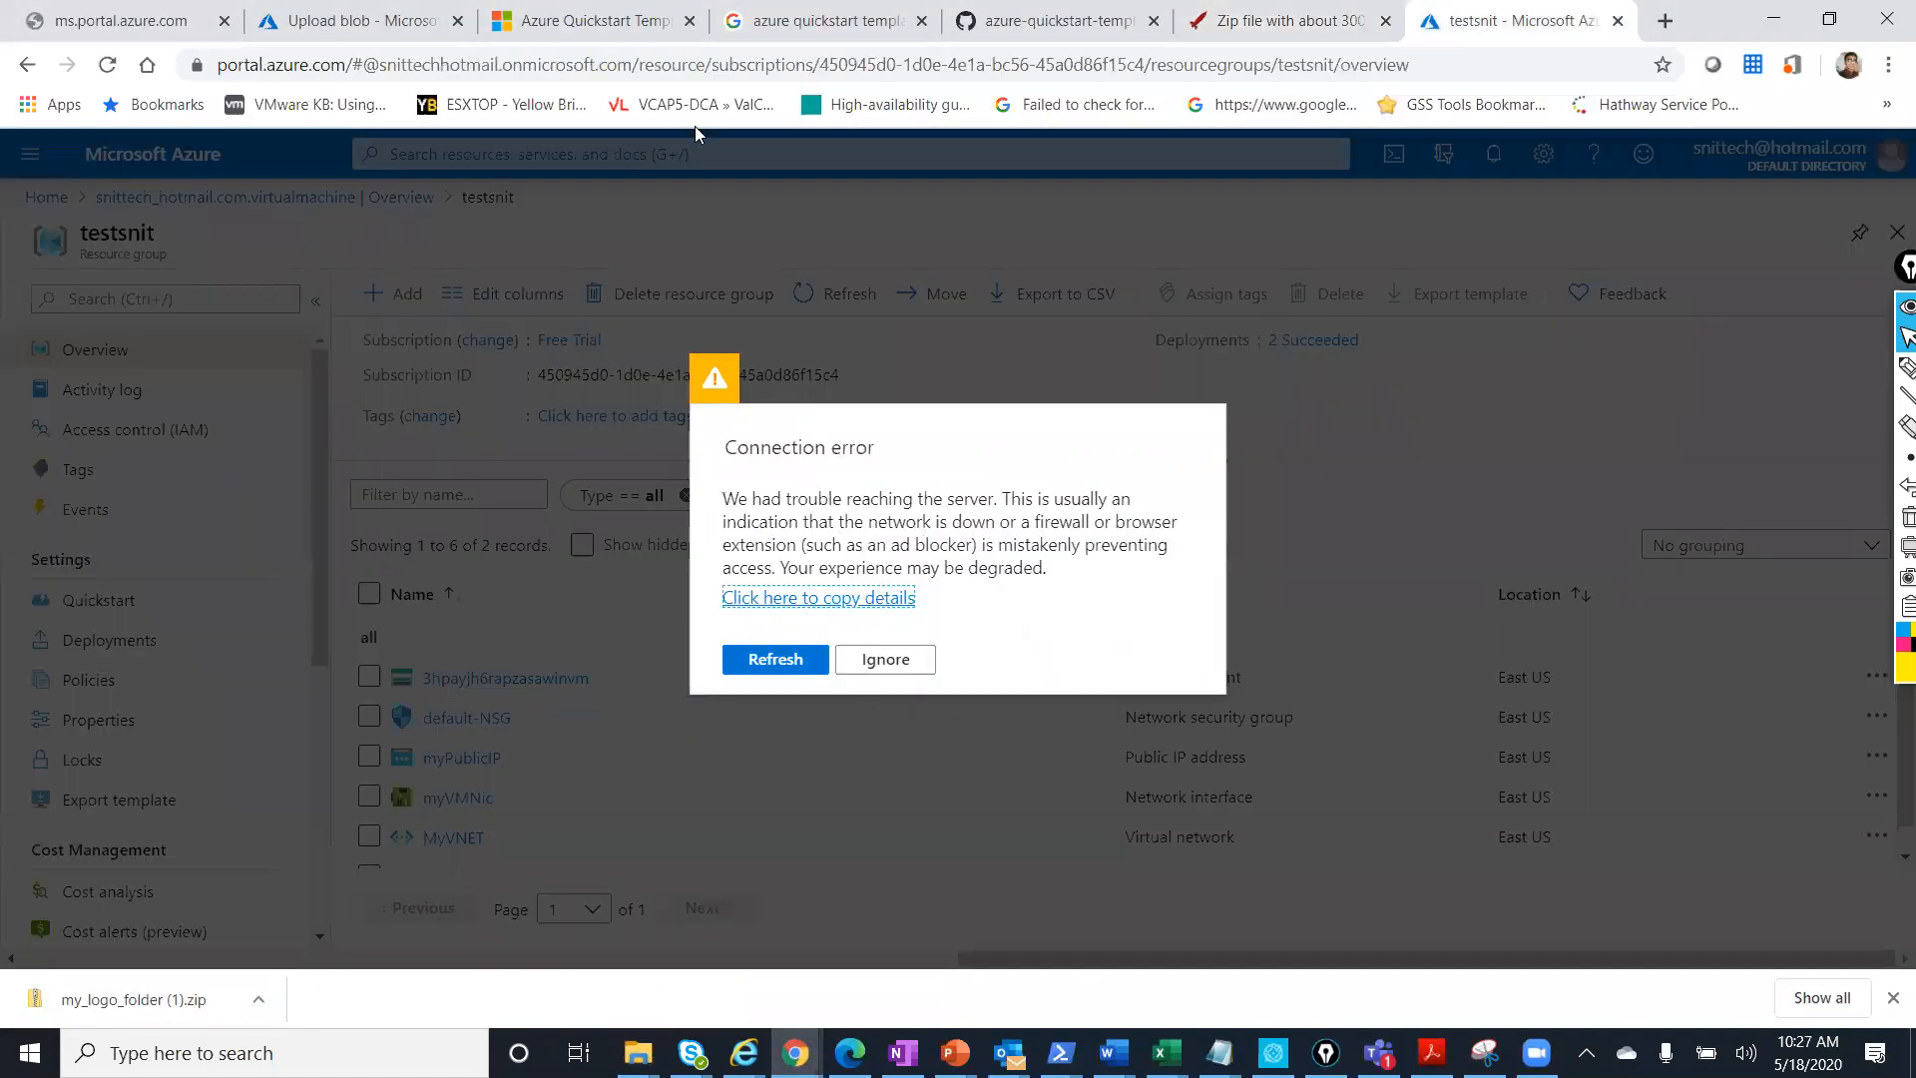
Go from the Upload blob tab to the Azure home page and search for 'storage'.
{"action": "left_click", "coordinate": [419, 18]}
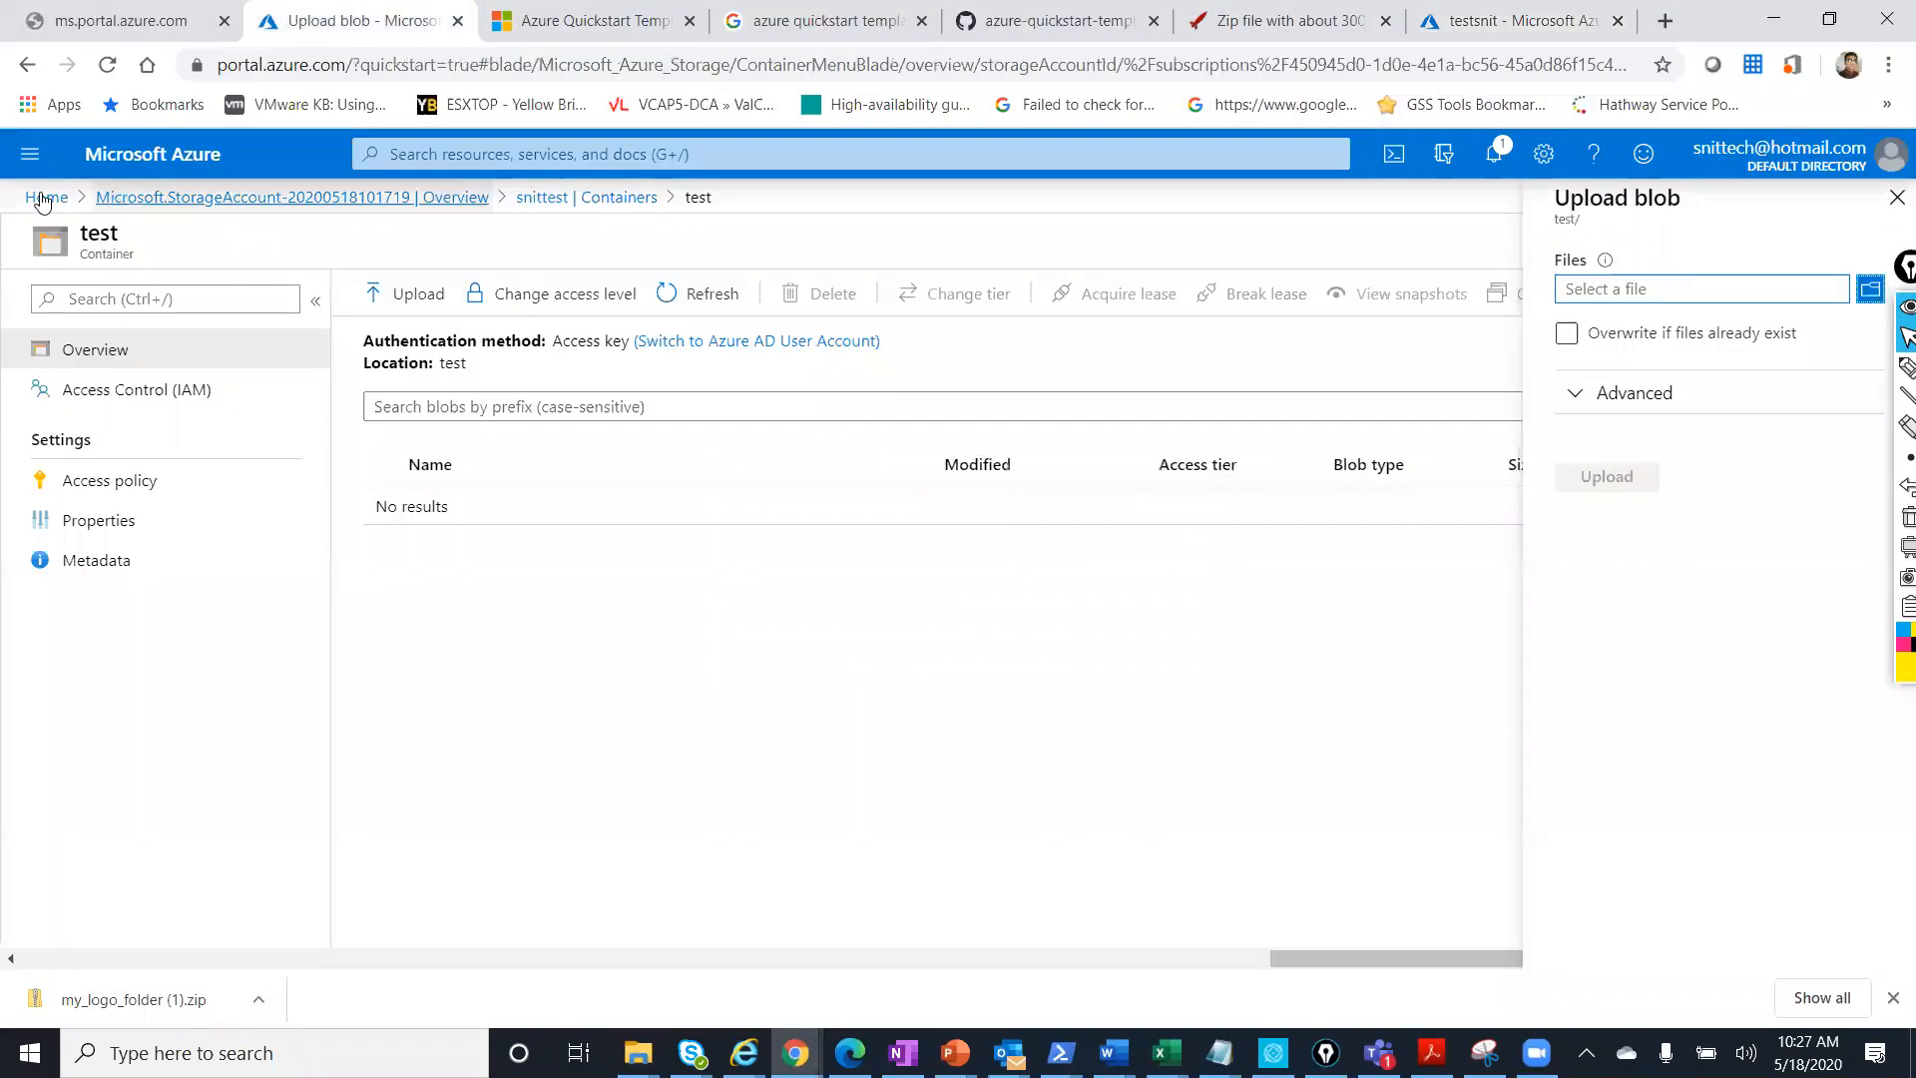
{"action": "left_click", "coordinate": [43, 198]}
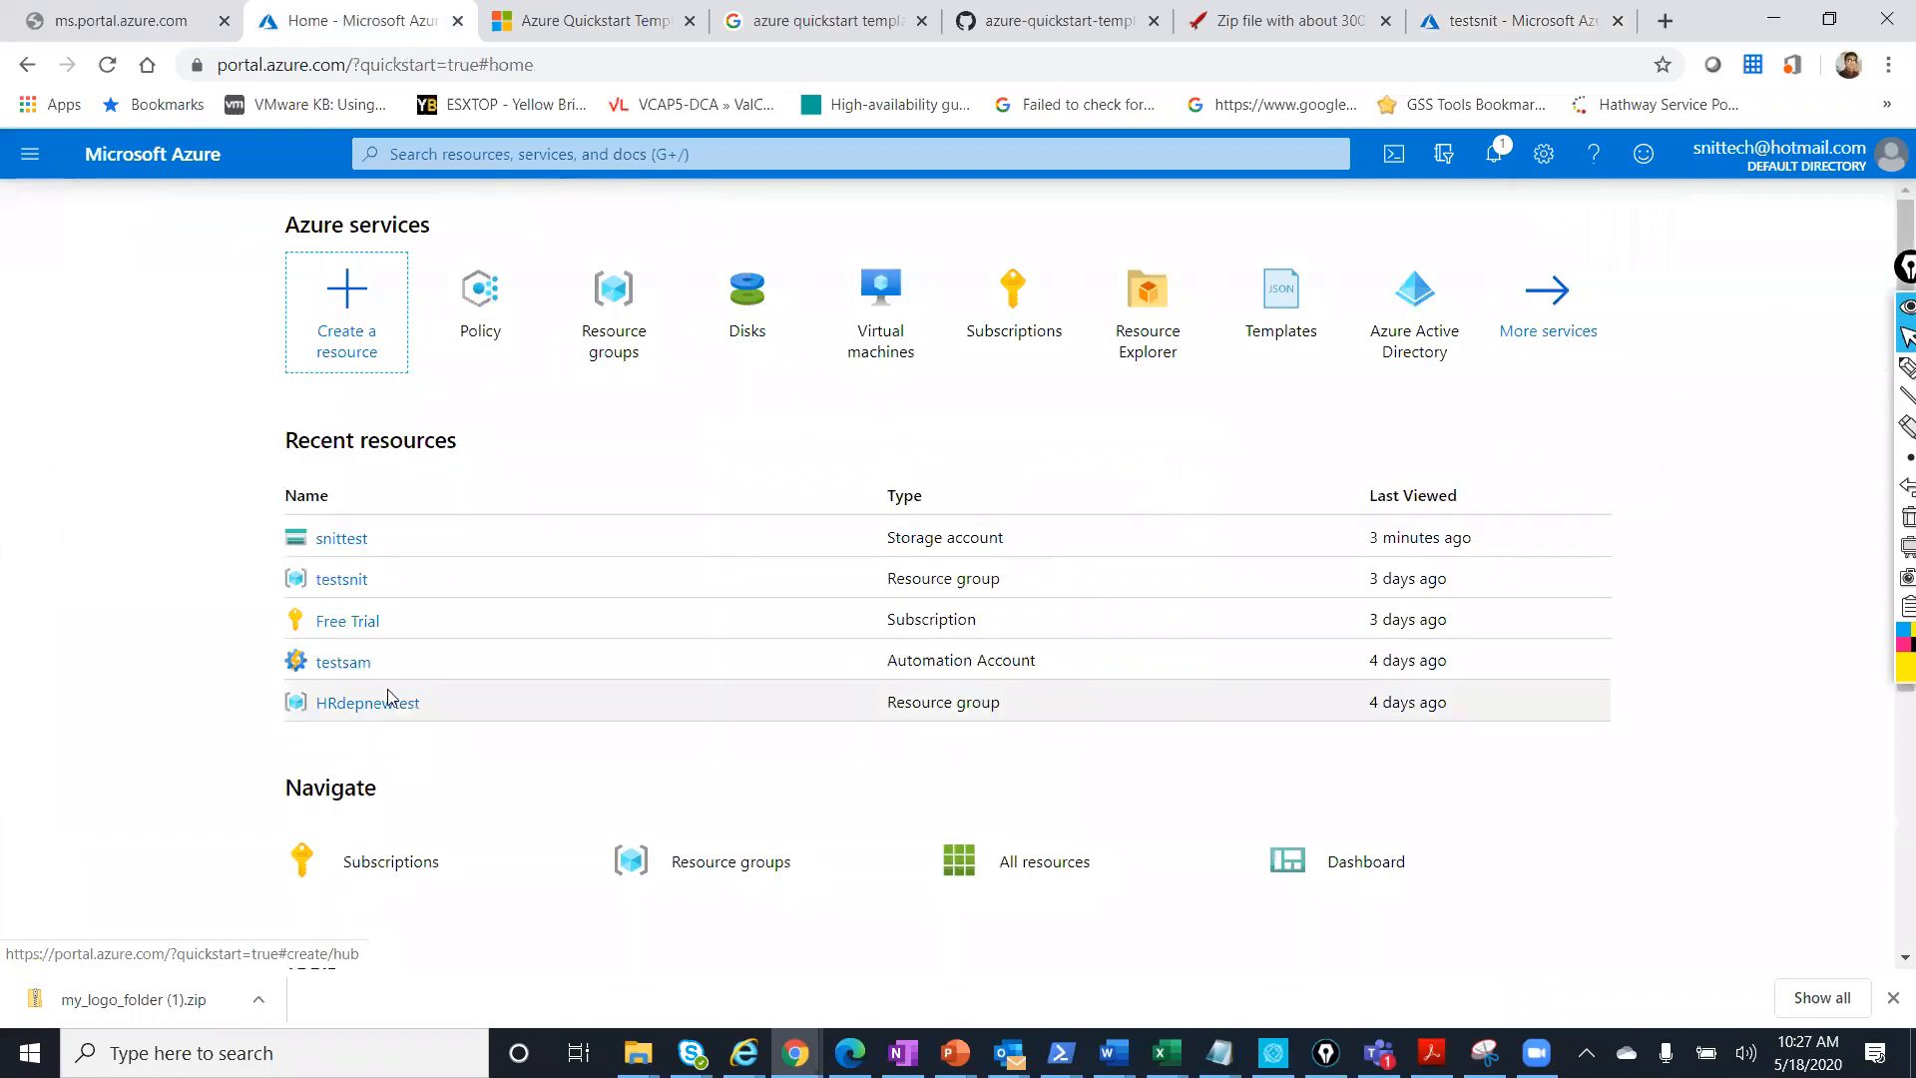
{"action": "left_click", "coordinate": [695, 155]}
{"action": "type", "text": "storage"}
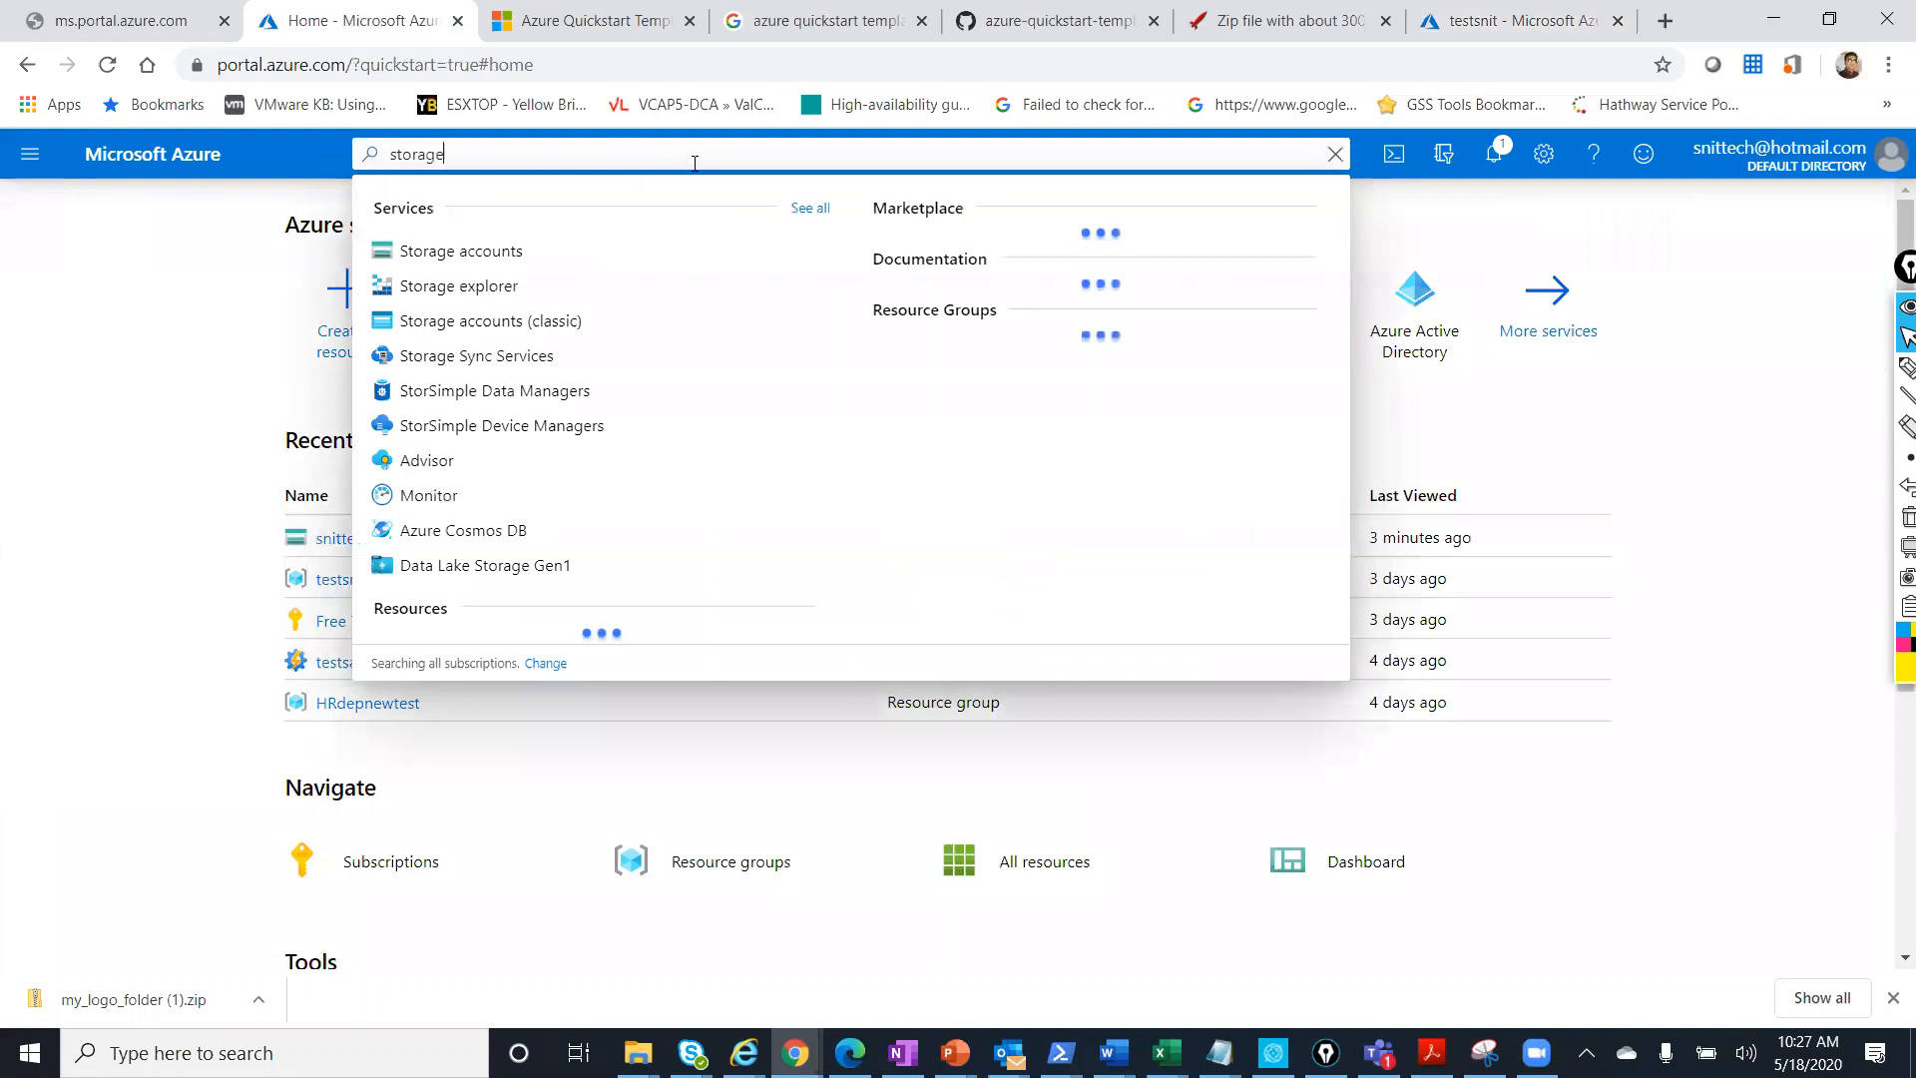
Open the empty 'test' container through Storage accounts > snittest > Containers.
{"action": "left_click", "coordinate": [530, 256]}
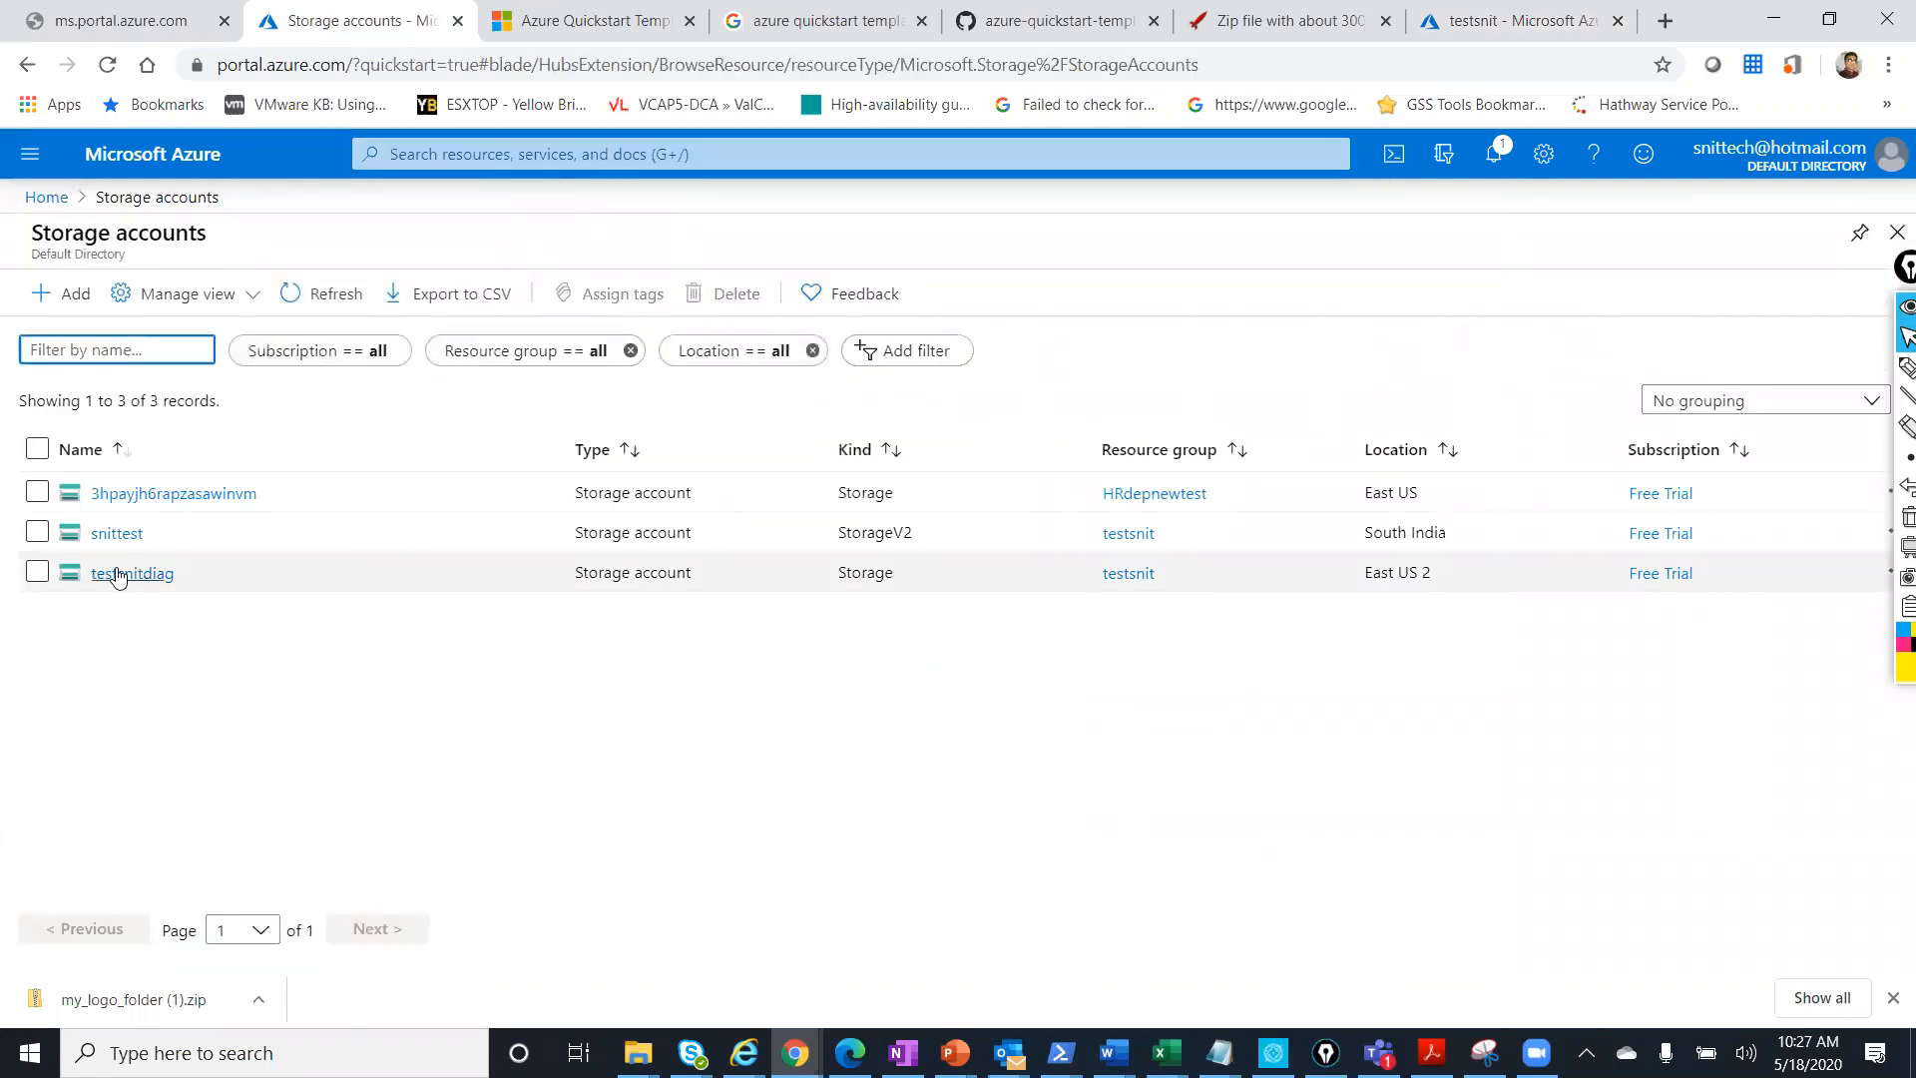
{"action": "left_click", "coordinate": [118, 535]}
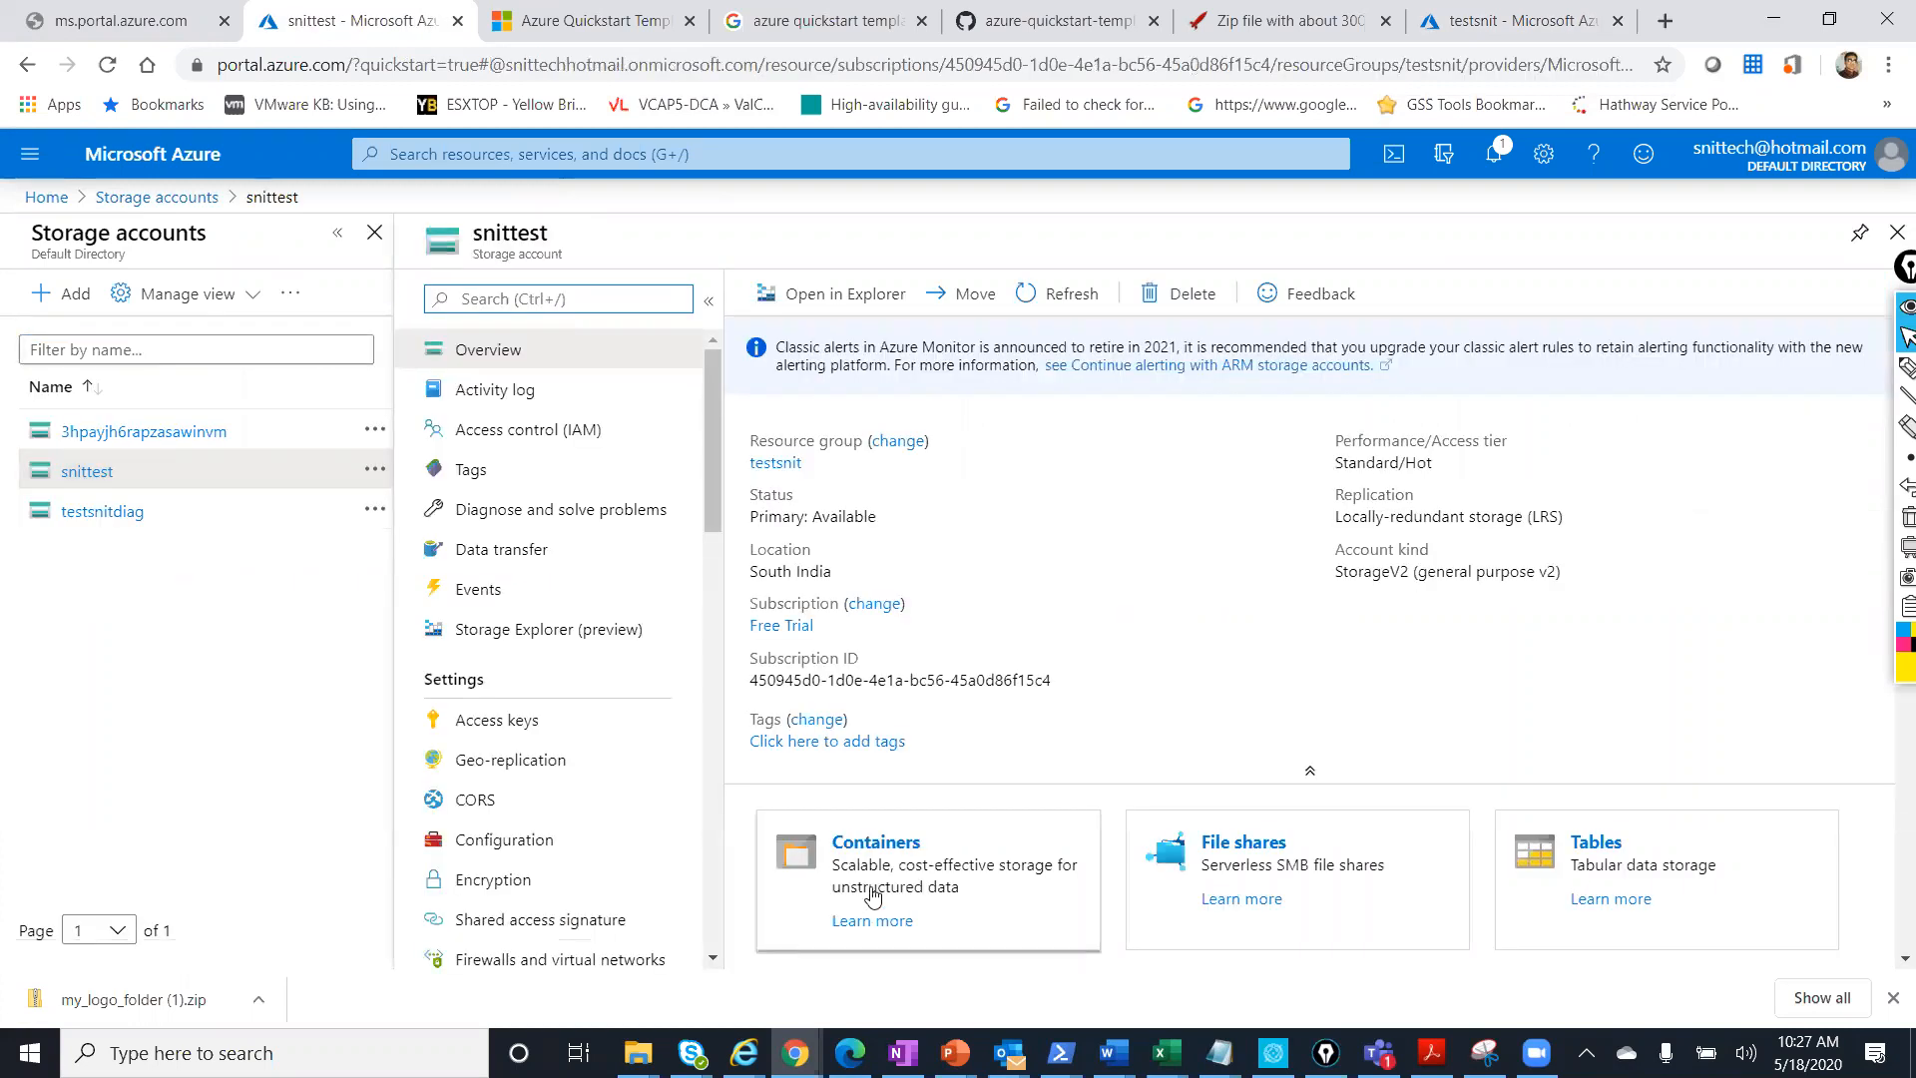
{"action": "left_click", "coordinate": [876, 845]}
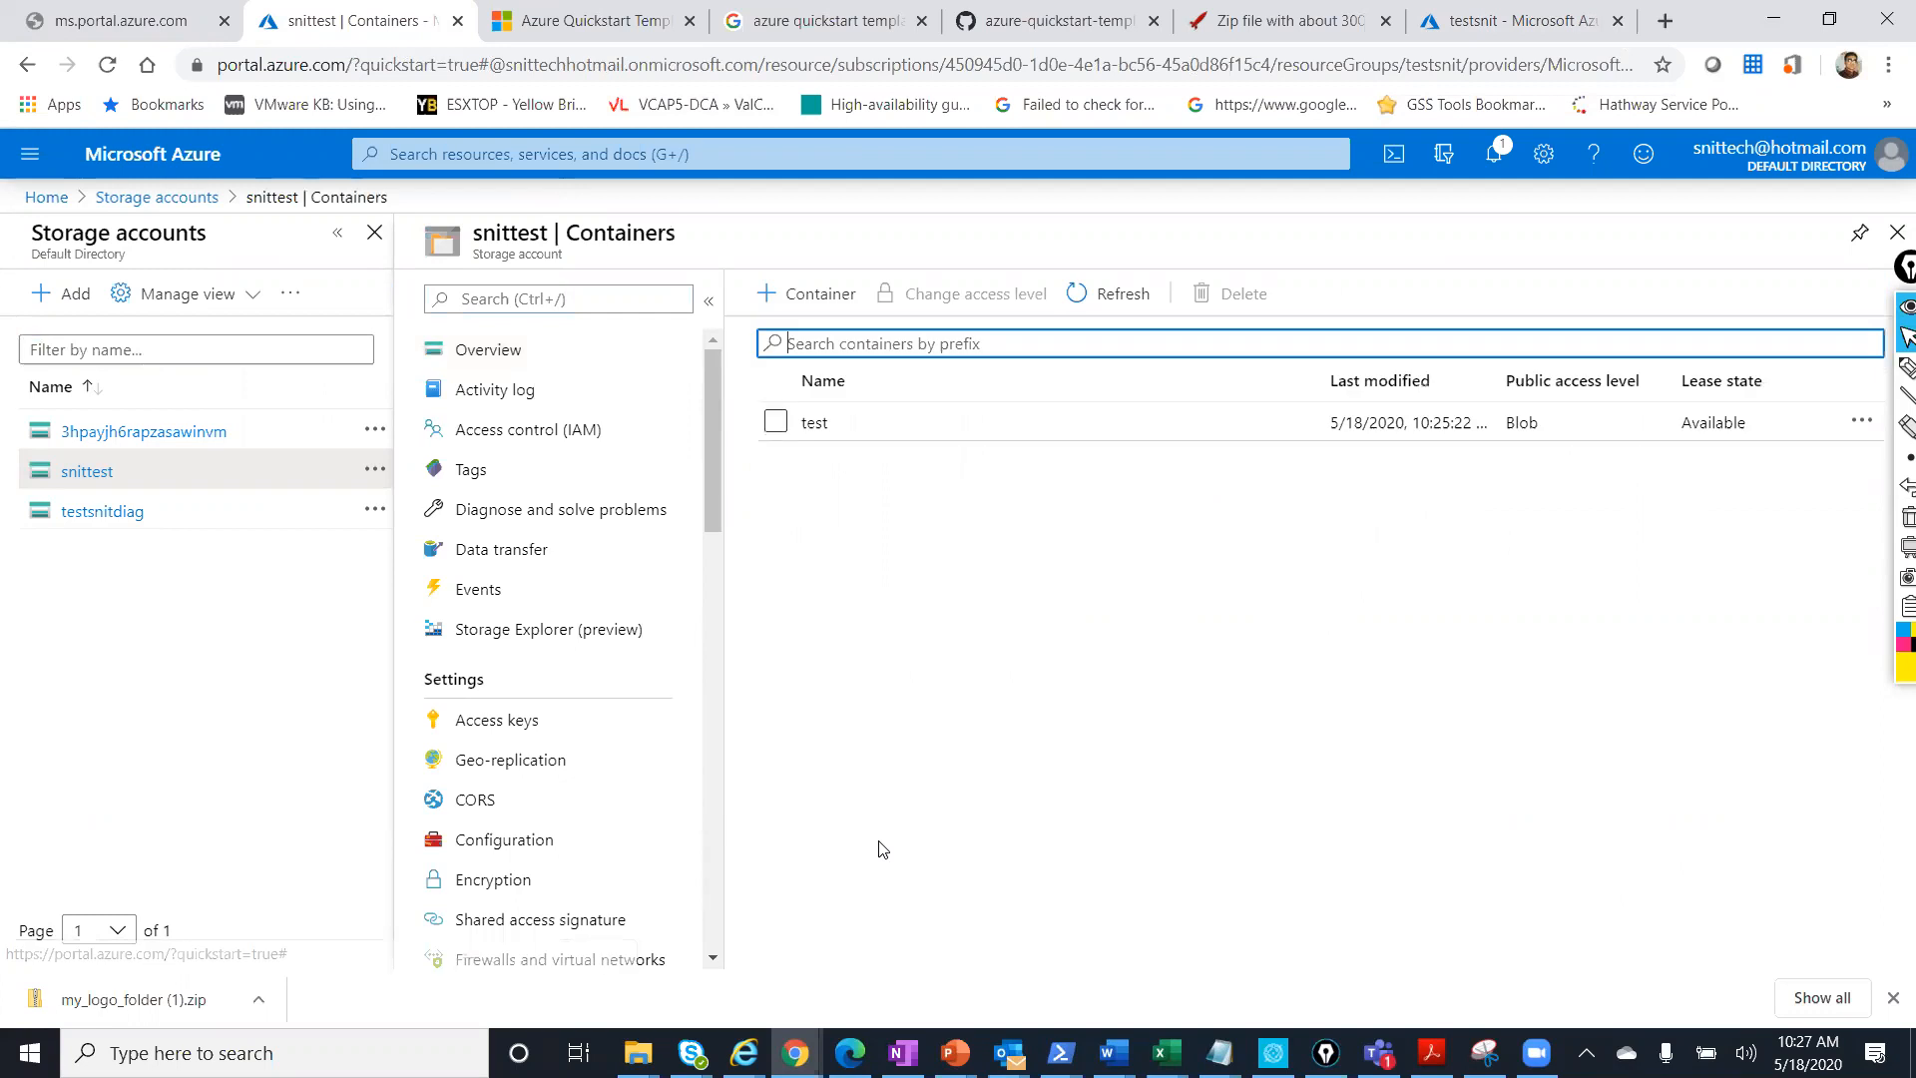
{"action": "left_click", "coordinate": [888, 429]}
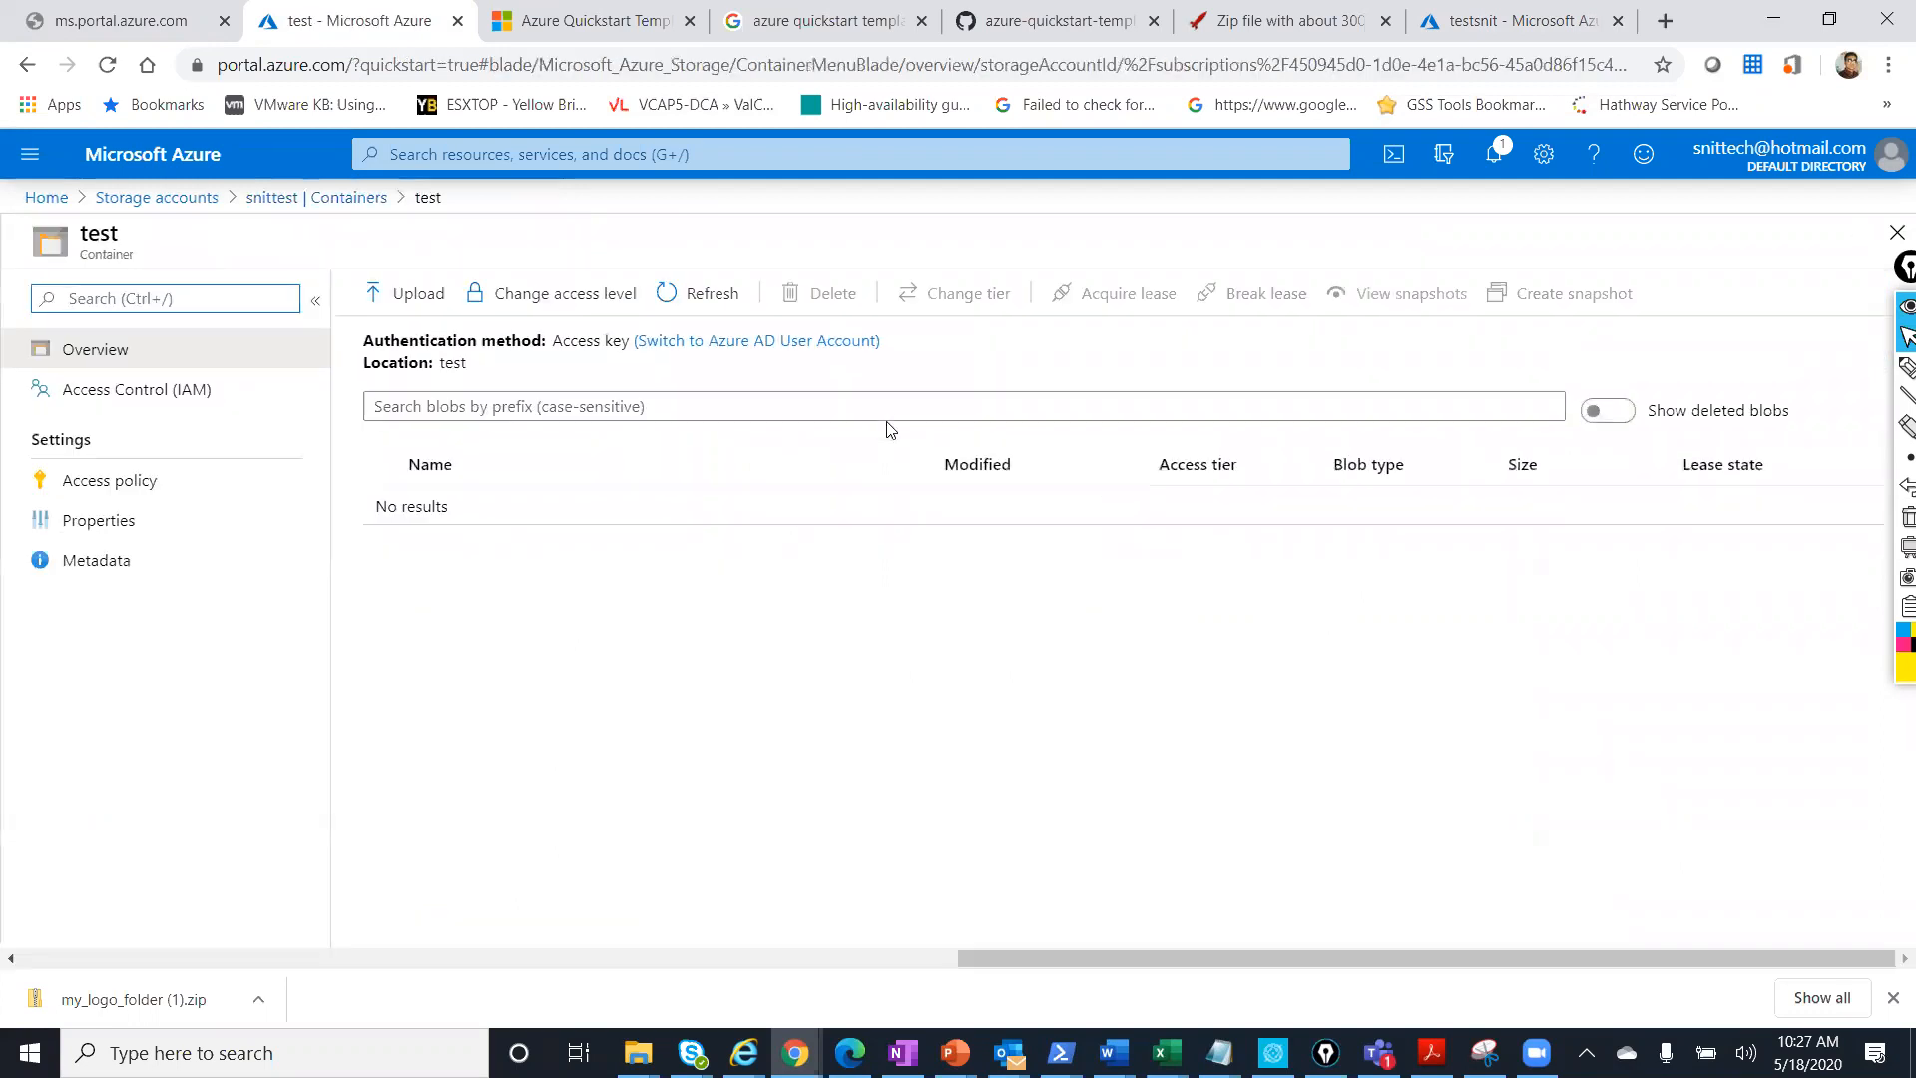
Select every logo file in Downloads\my_logo_folder (1) for upload into the test container.
{"action": "left_click", "coordinate": [408, 296]}
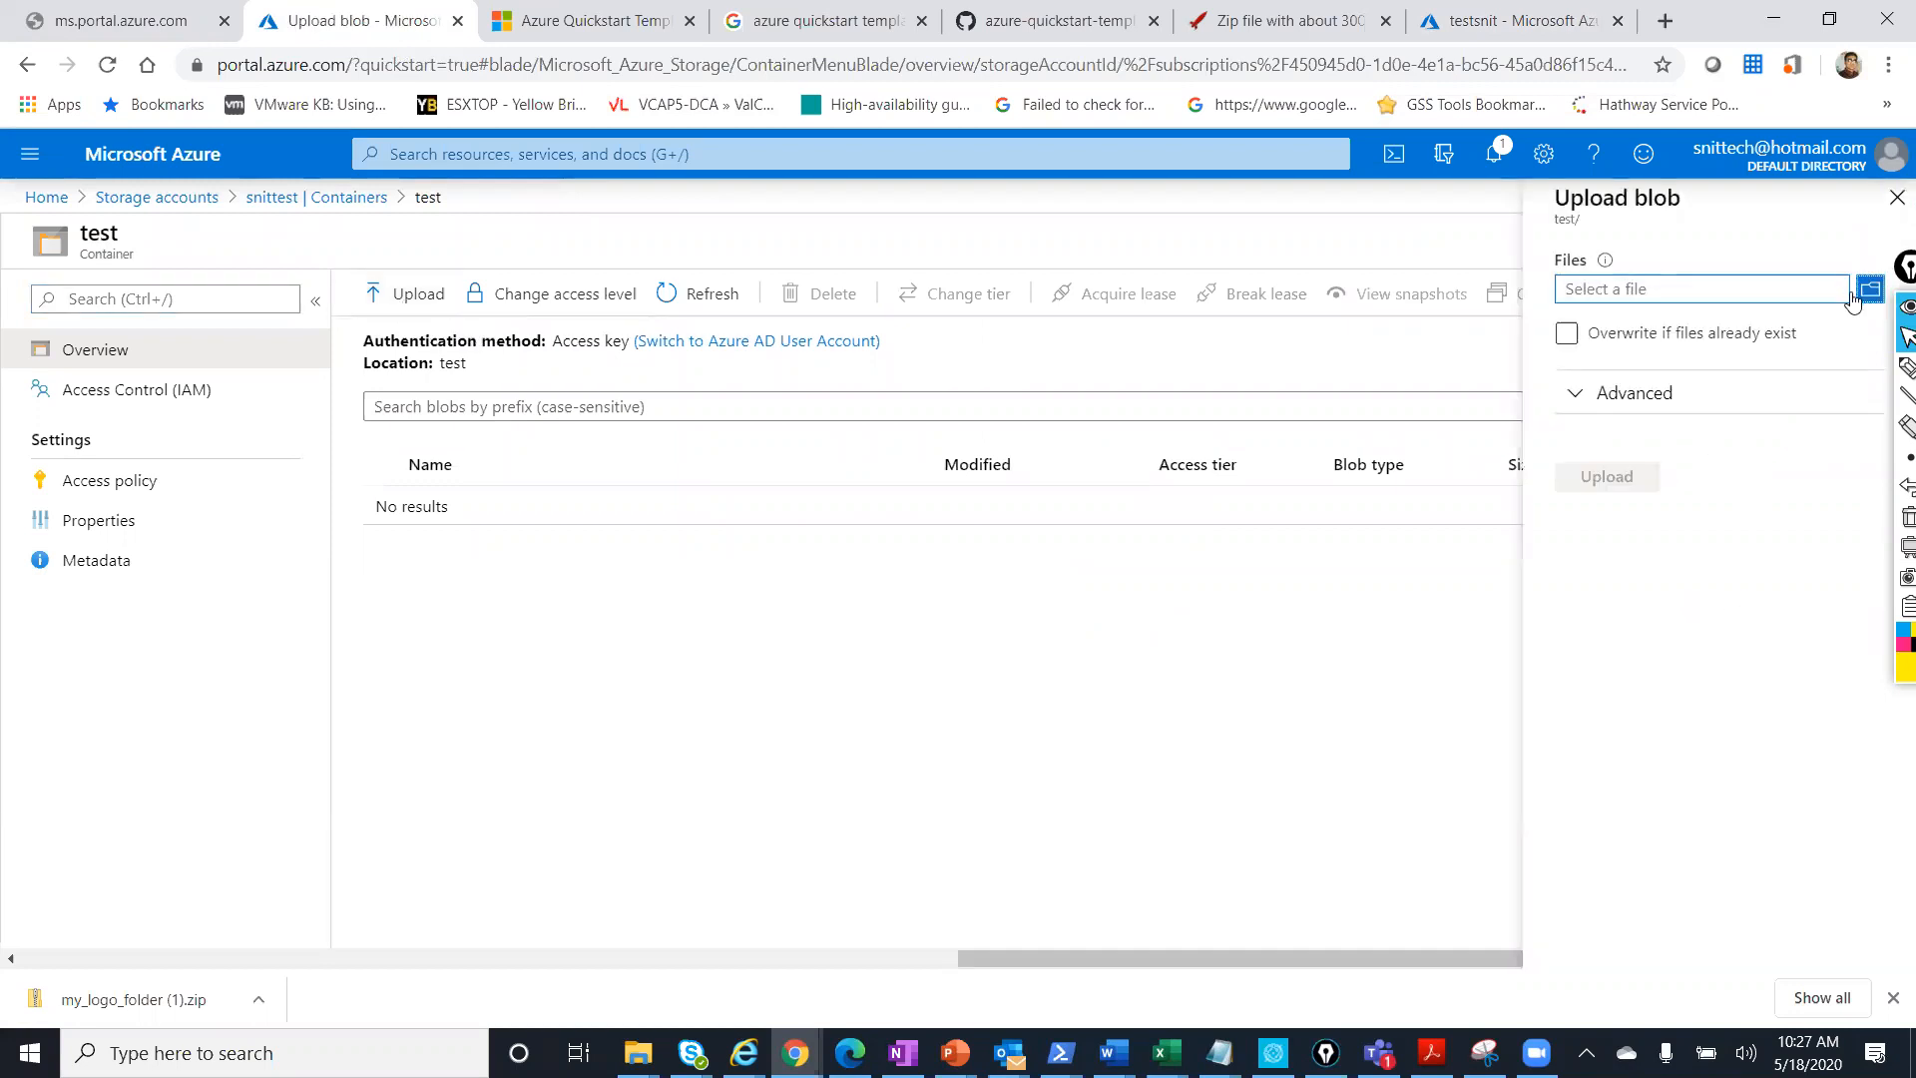
{"action": "left_click", "coordinate": [1870, 294]}
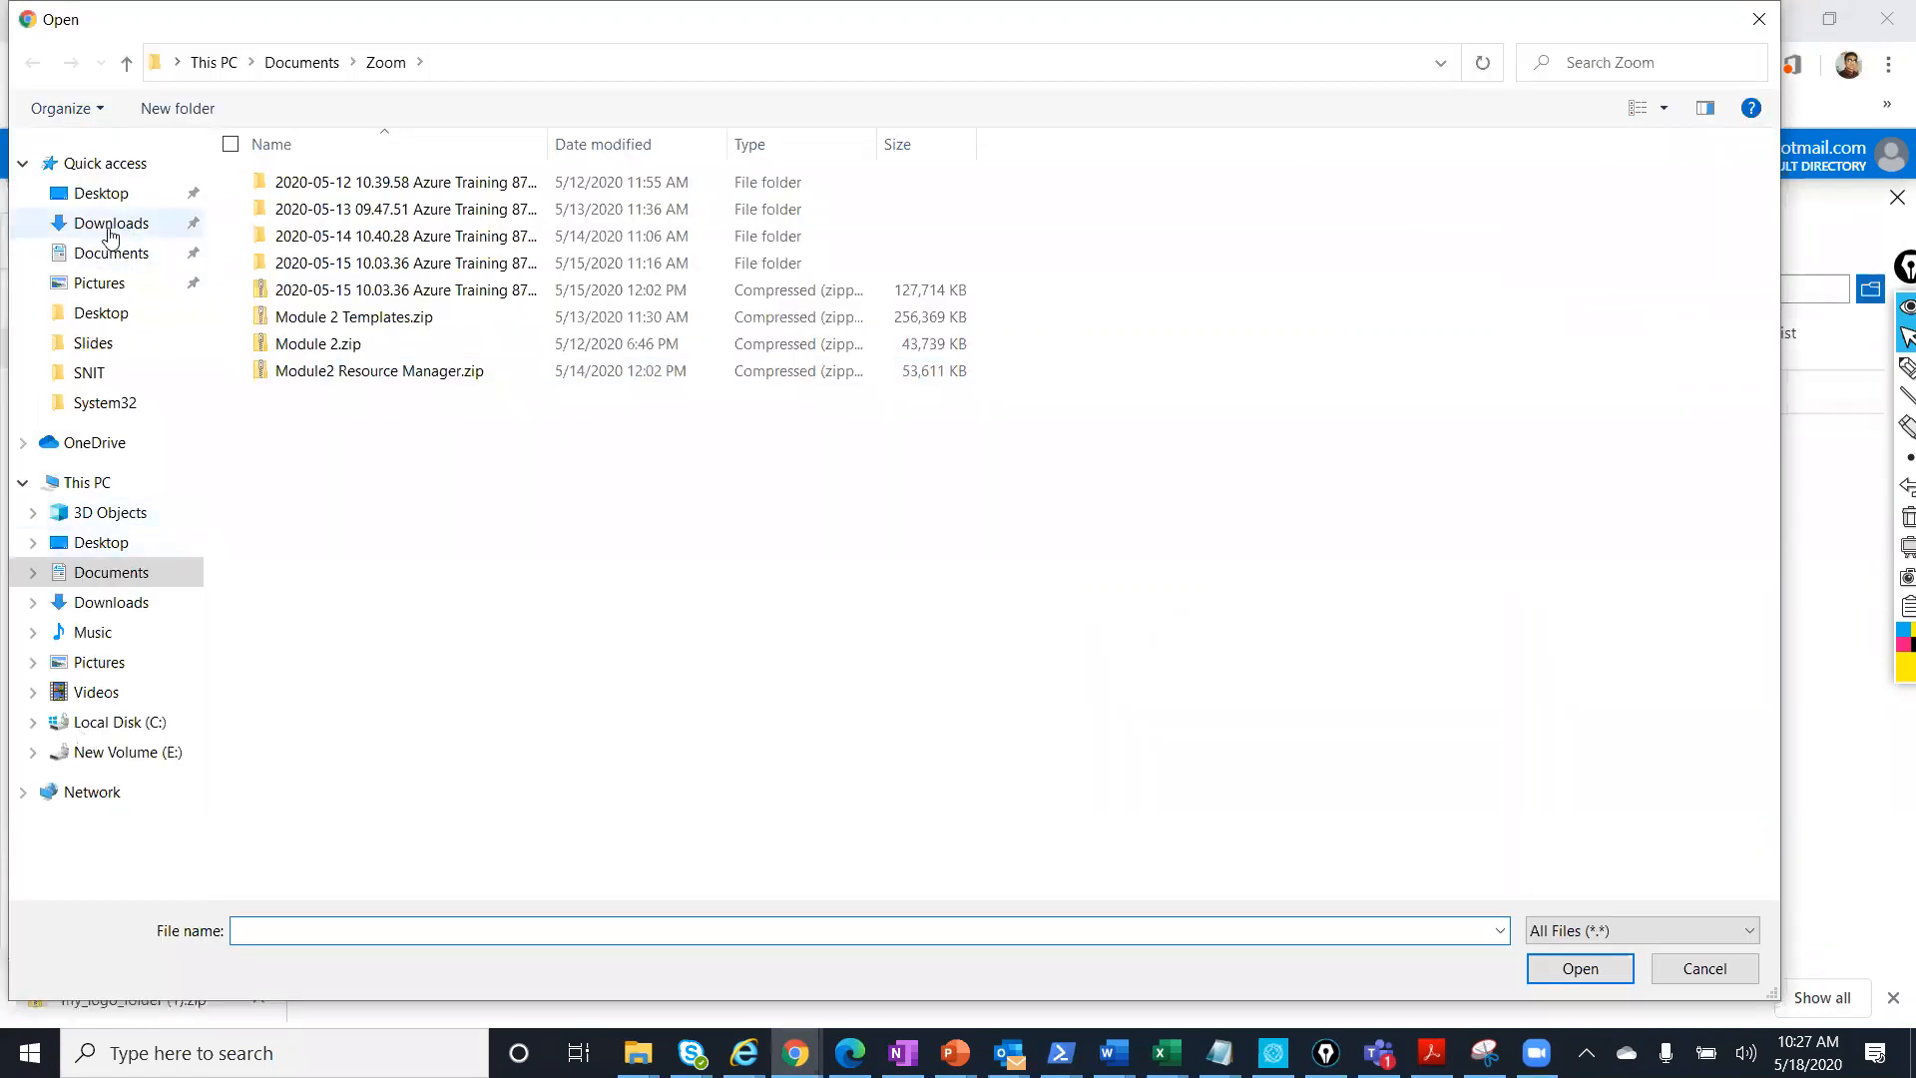
{"action": "left_click", "coordinate": [110, 223]}
{"action": "left_click", "coordinate": [389, 266]}
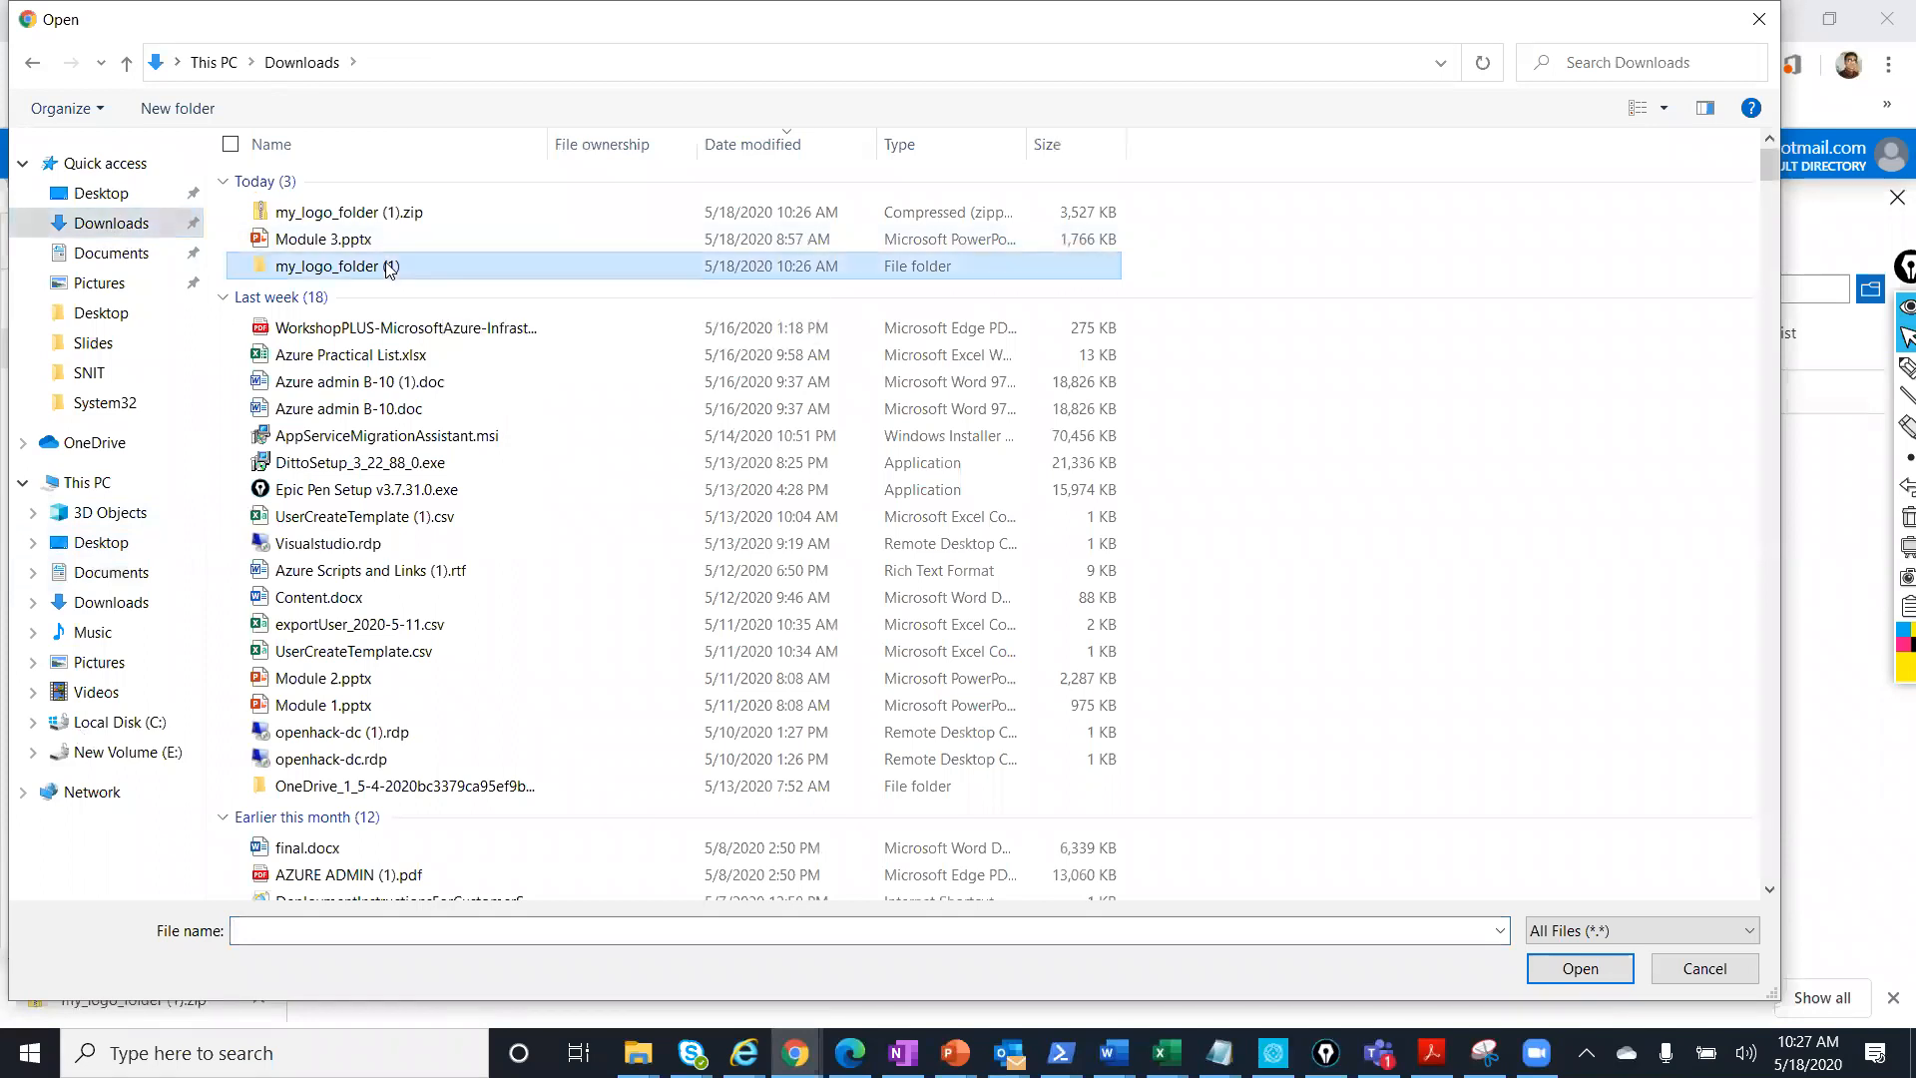
{"action": "left_click", "coordinate": [1588, 973]}
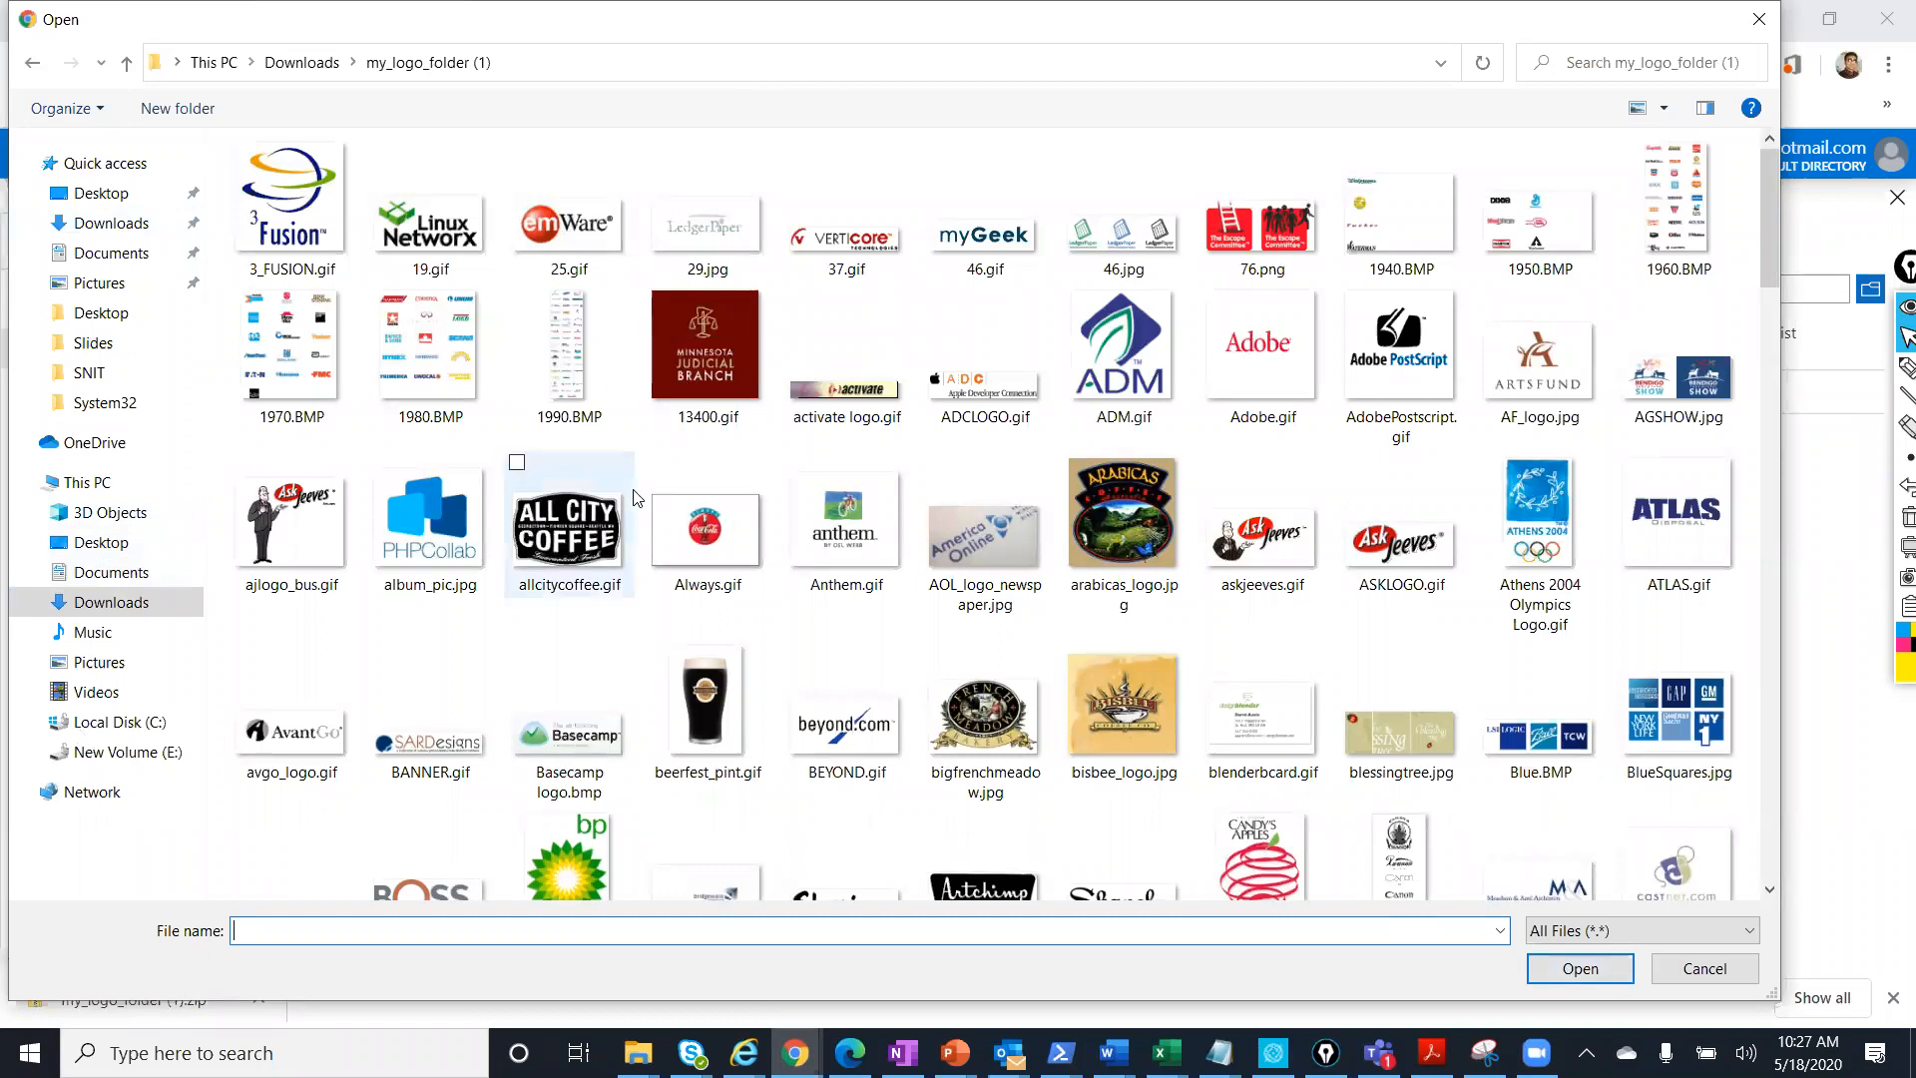
{"action": "key", "text": "ctrl+a"}
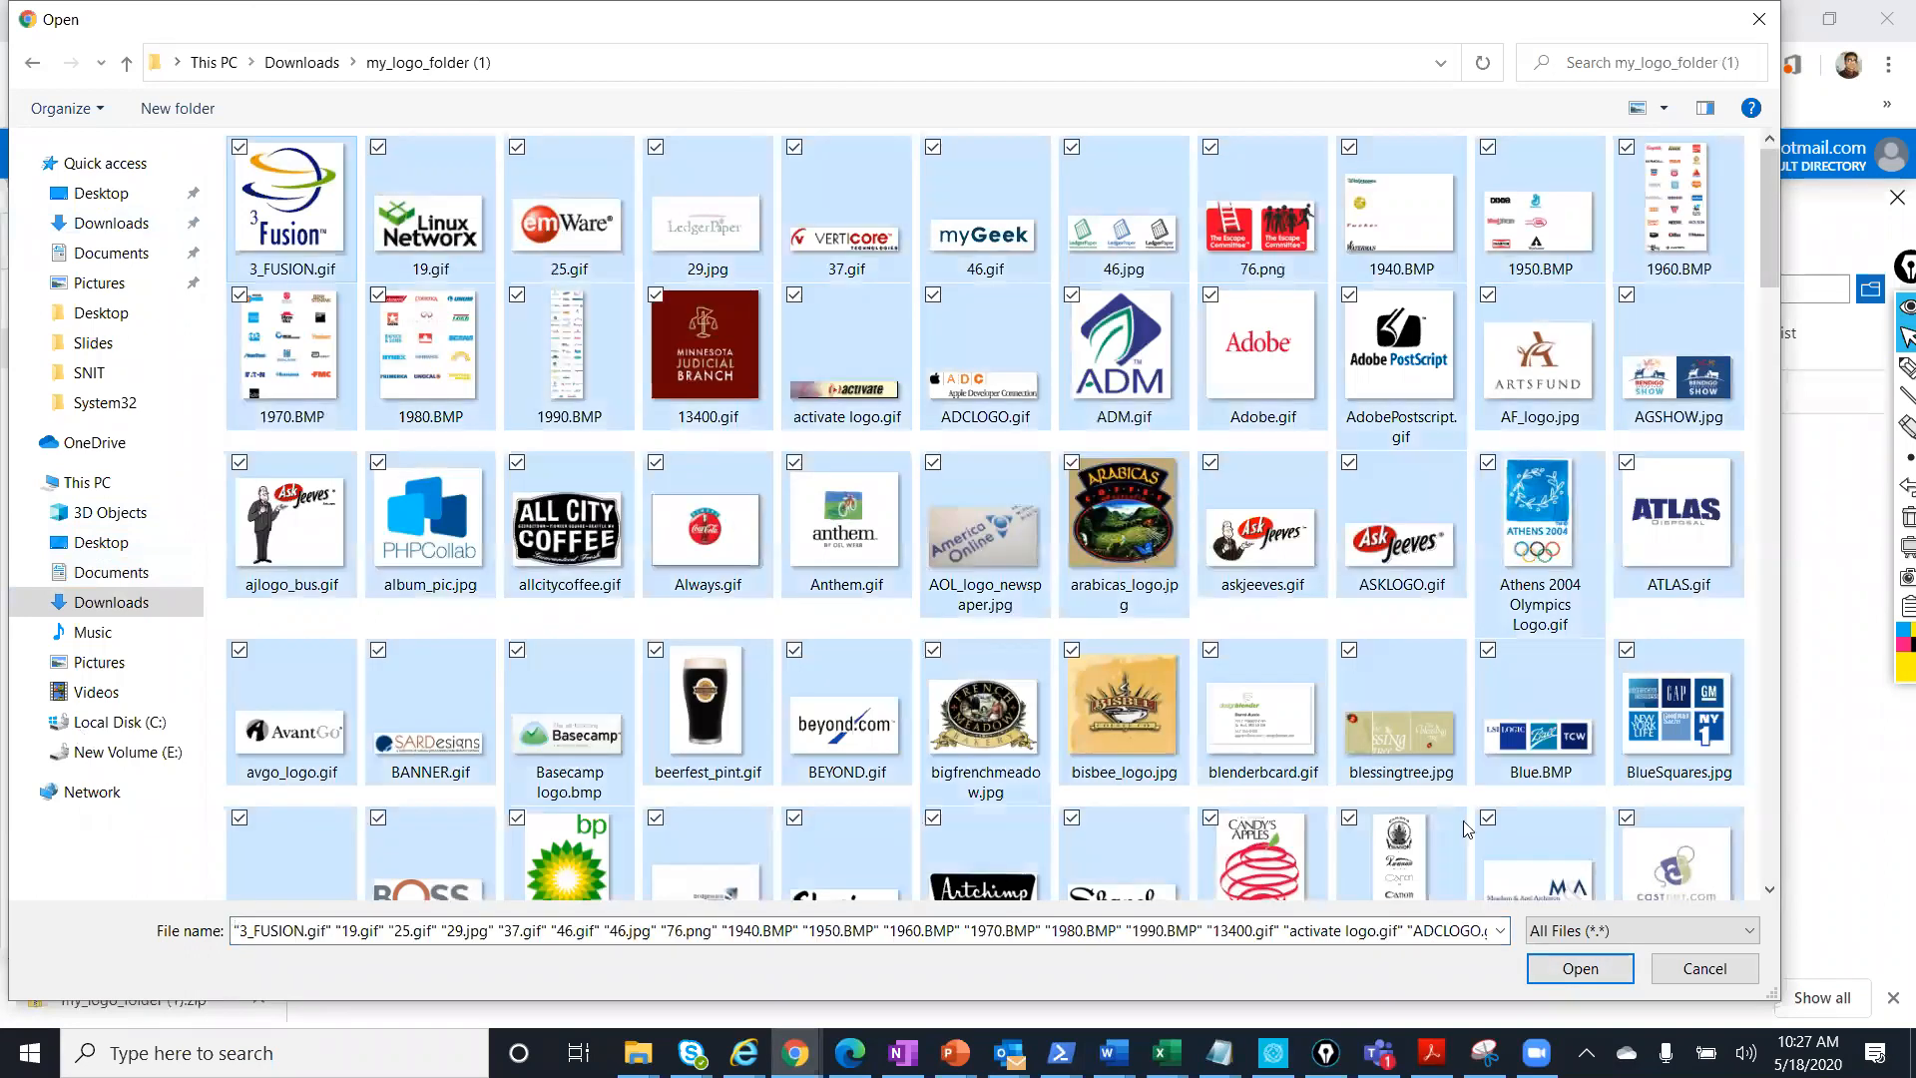
{"action": "left_click", "coordinate": [1606, 973]}
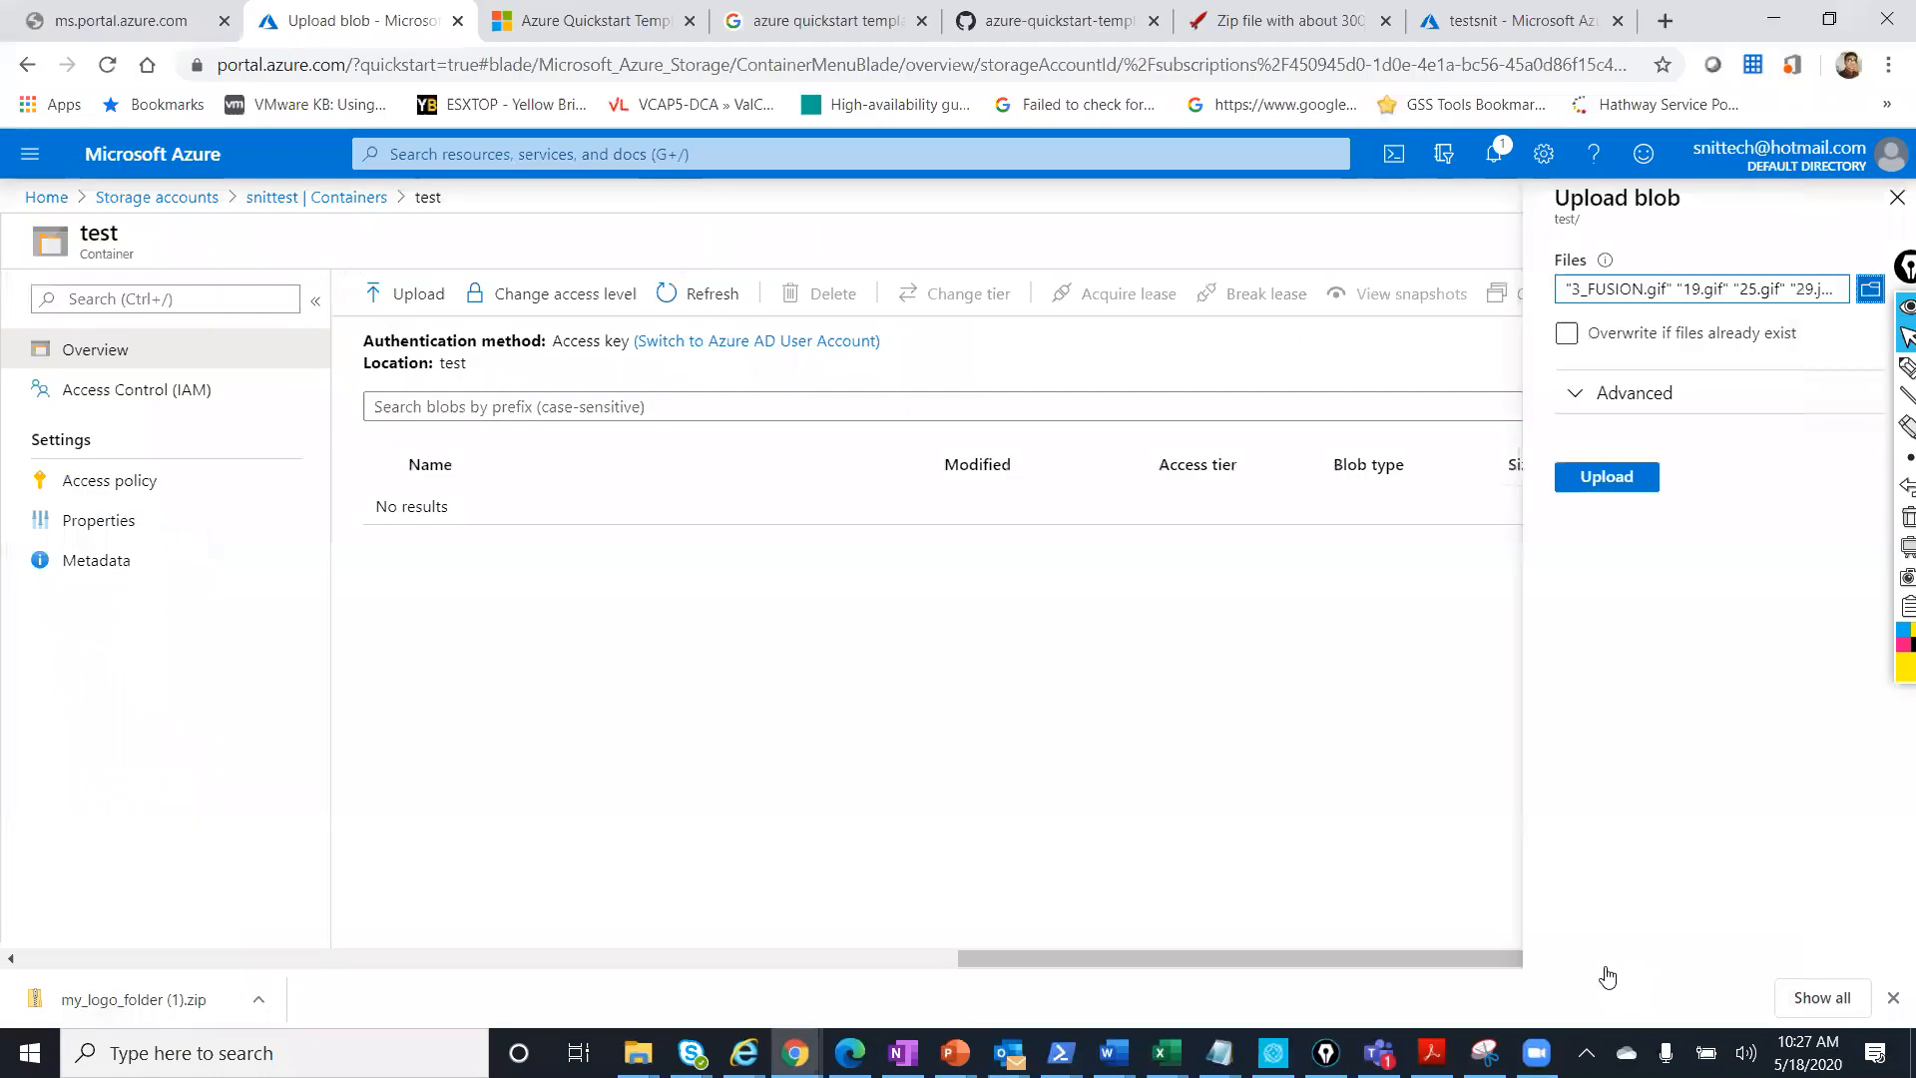
Upload the selected logos, then inspect the 13400.gif blob's properties (2.22 KiB, Hot tier).
{"action": "left_click", "coordinate": [1585, 489]}
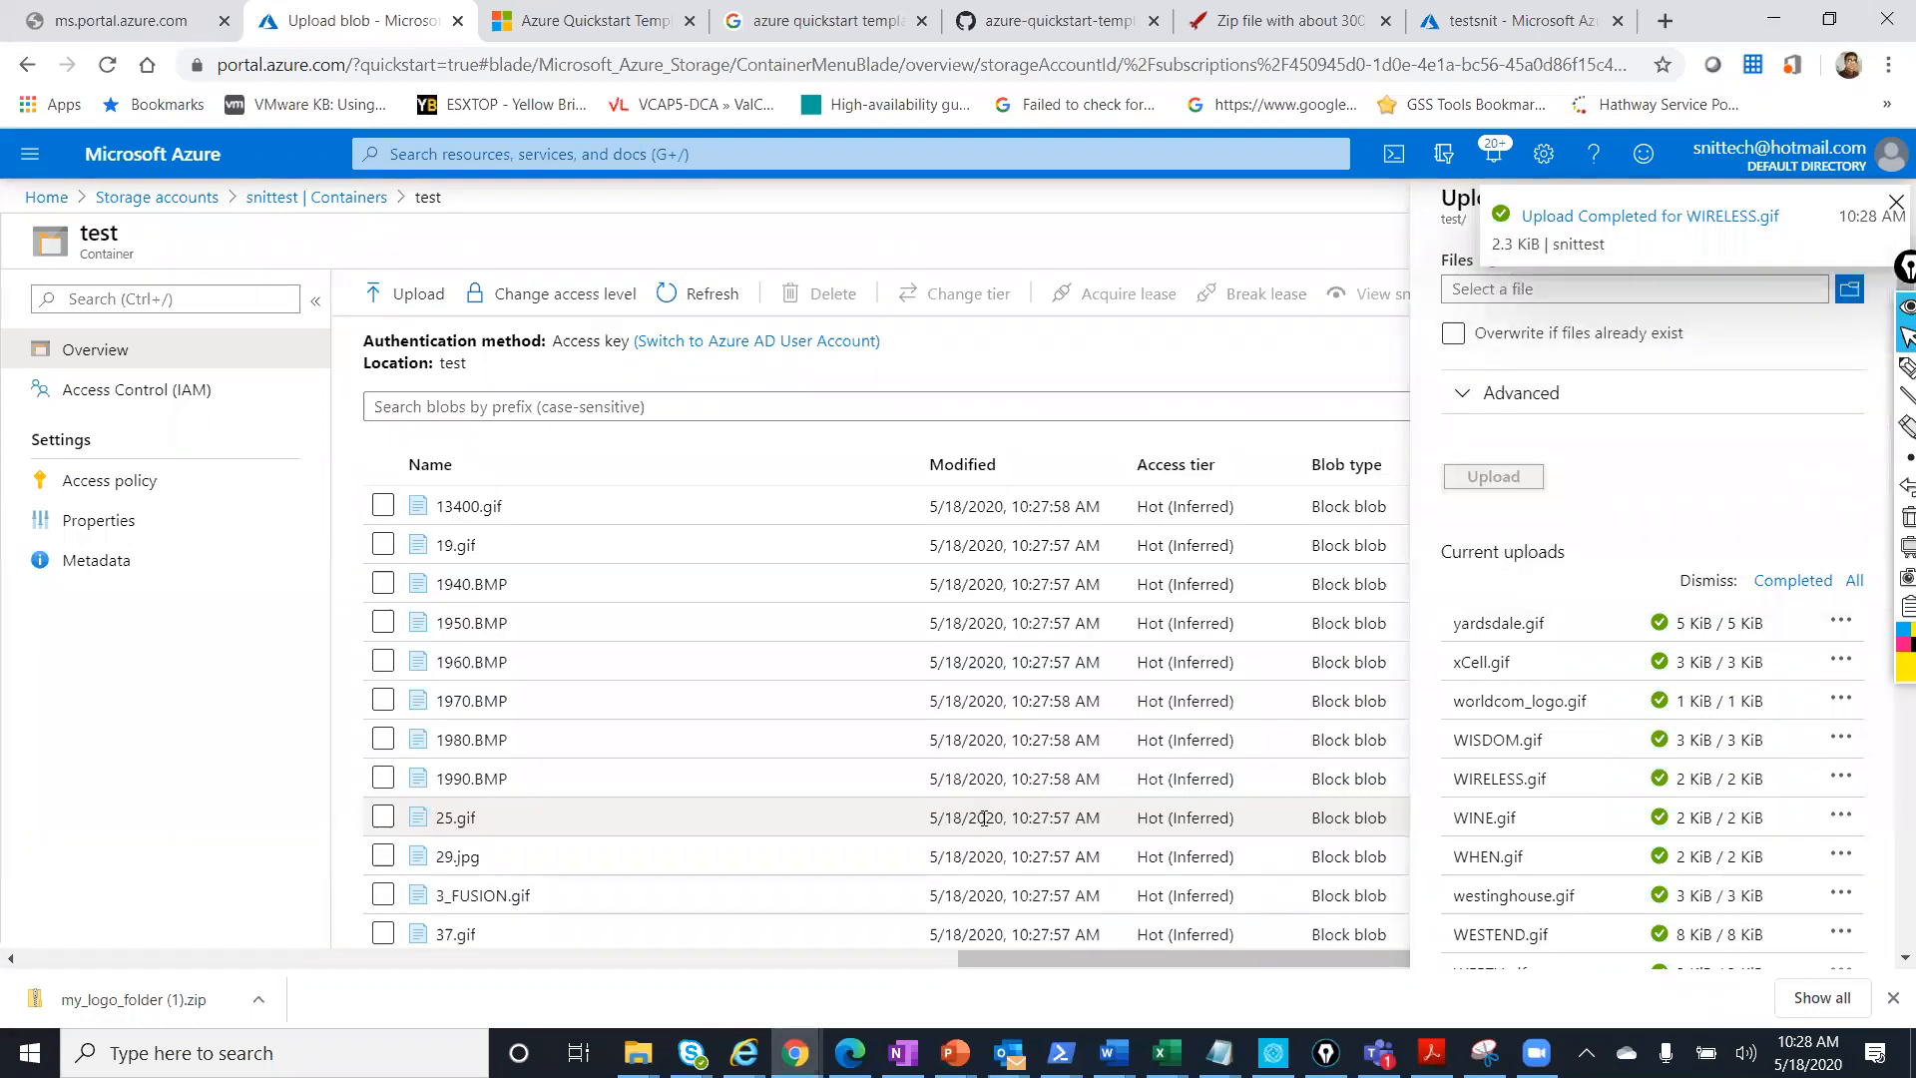
{"action": "left_click", "coordinate": [1896, 198]}
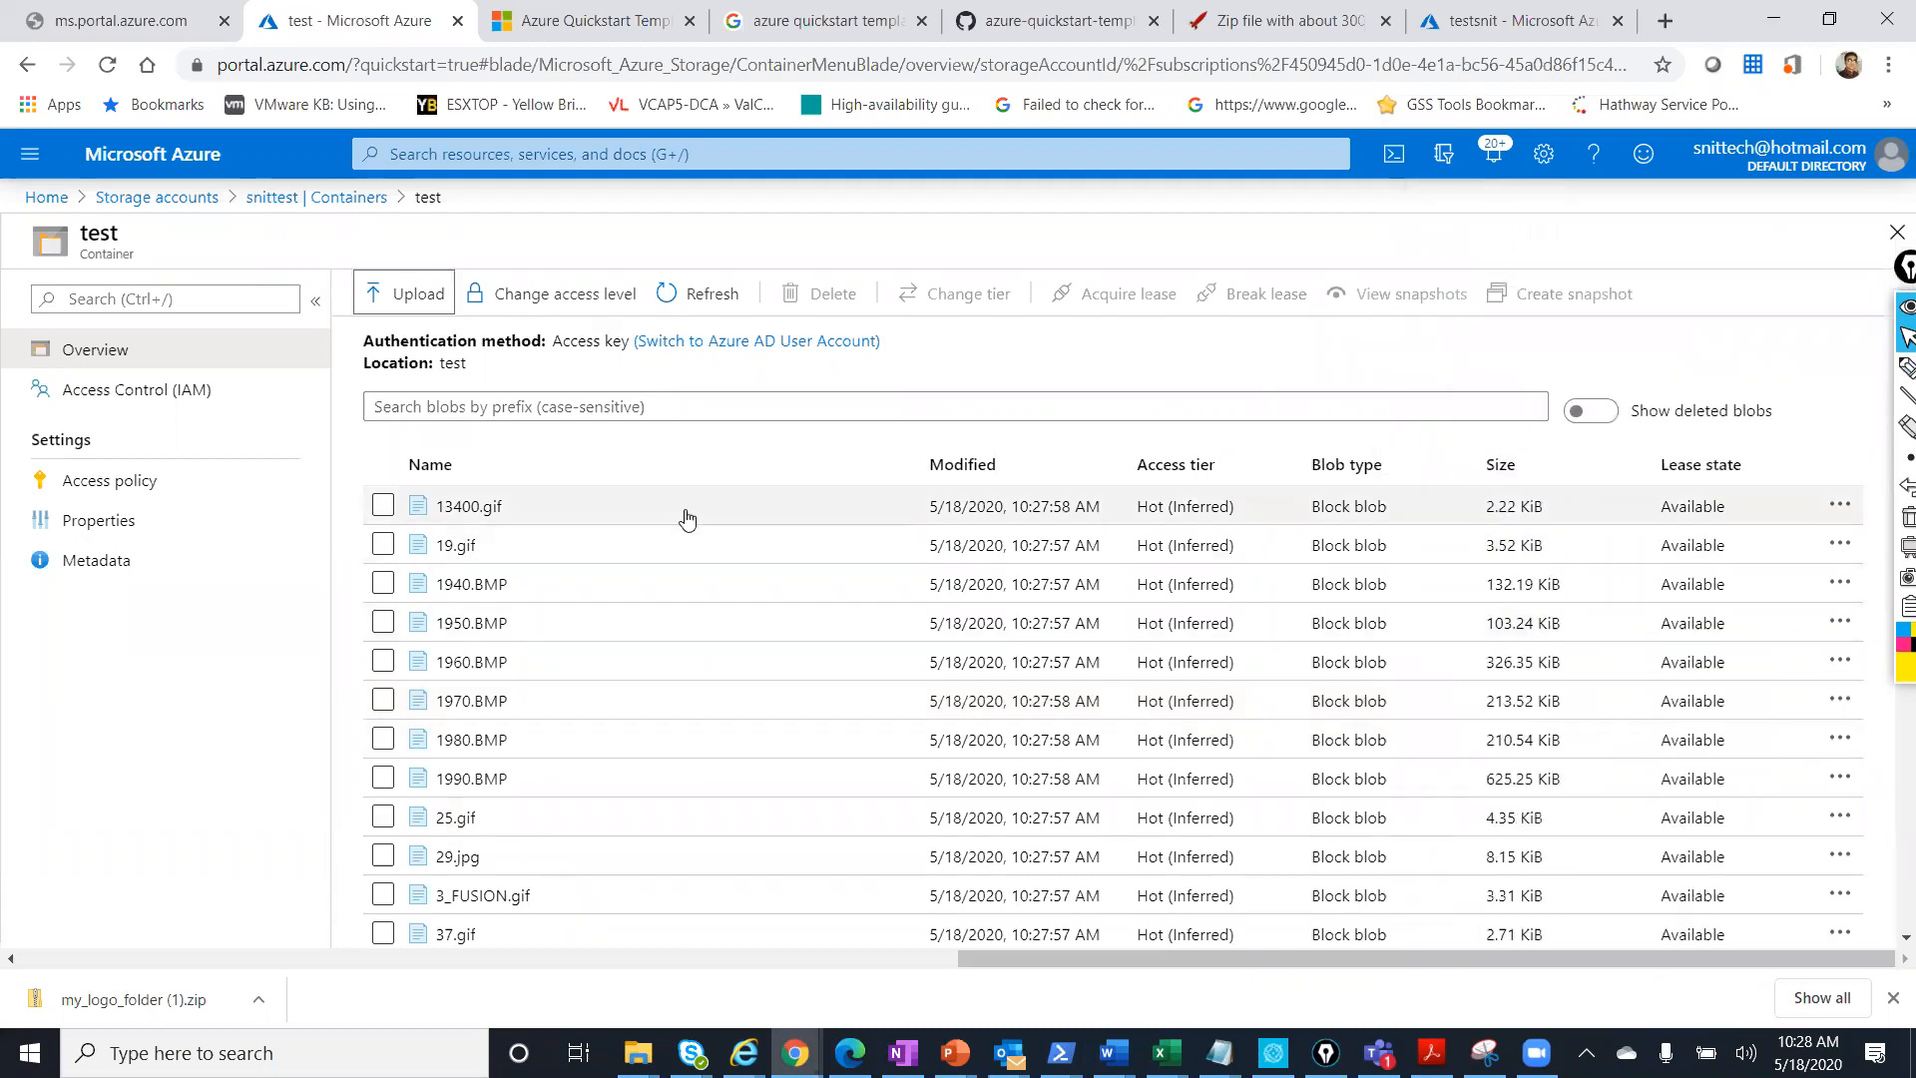
{"action": "scroll", "coordinate": [684, 514], "scroll_direction": "down", "scroll_amount": 10}
{"action": "scroll", "coordinate": [682, 536], "scroll_direction": "up", "scroll_amount": 10}
{"action": "double_click", "coordinate": [458, 506]}
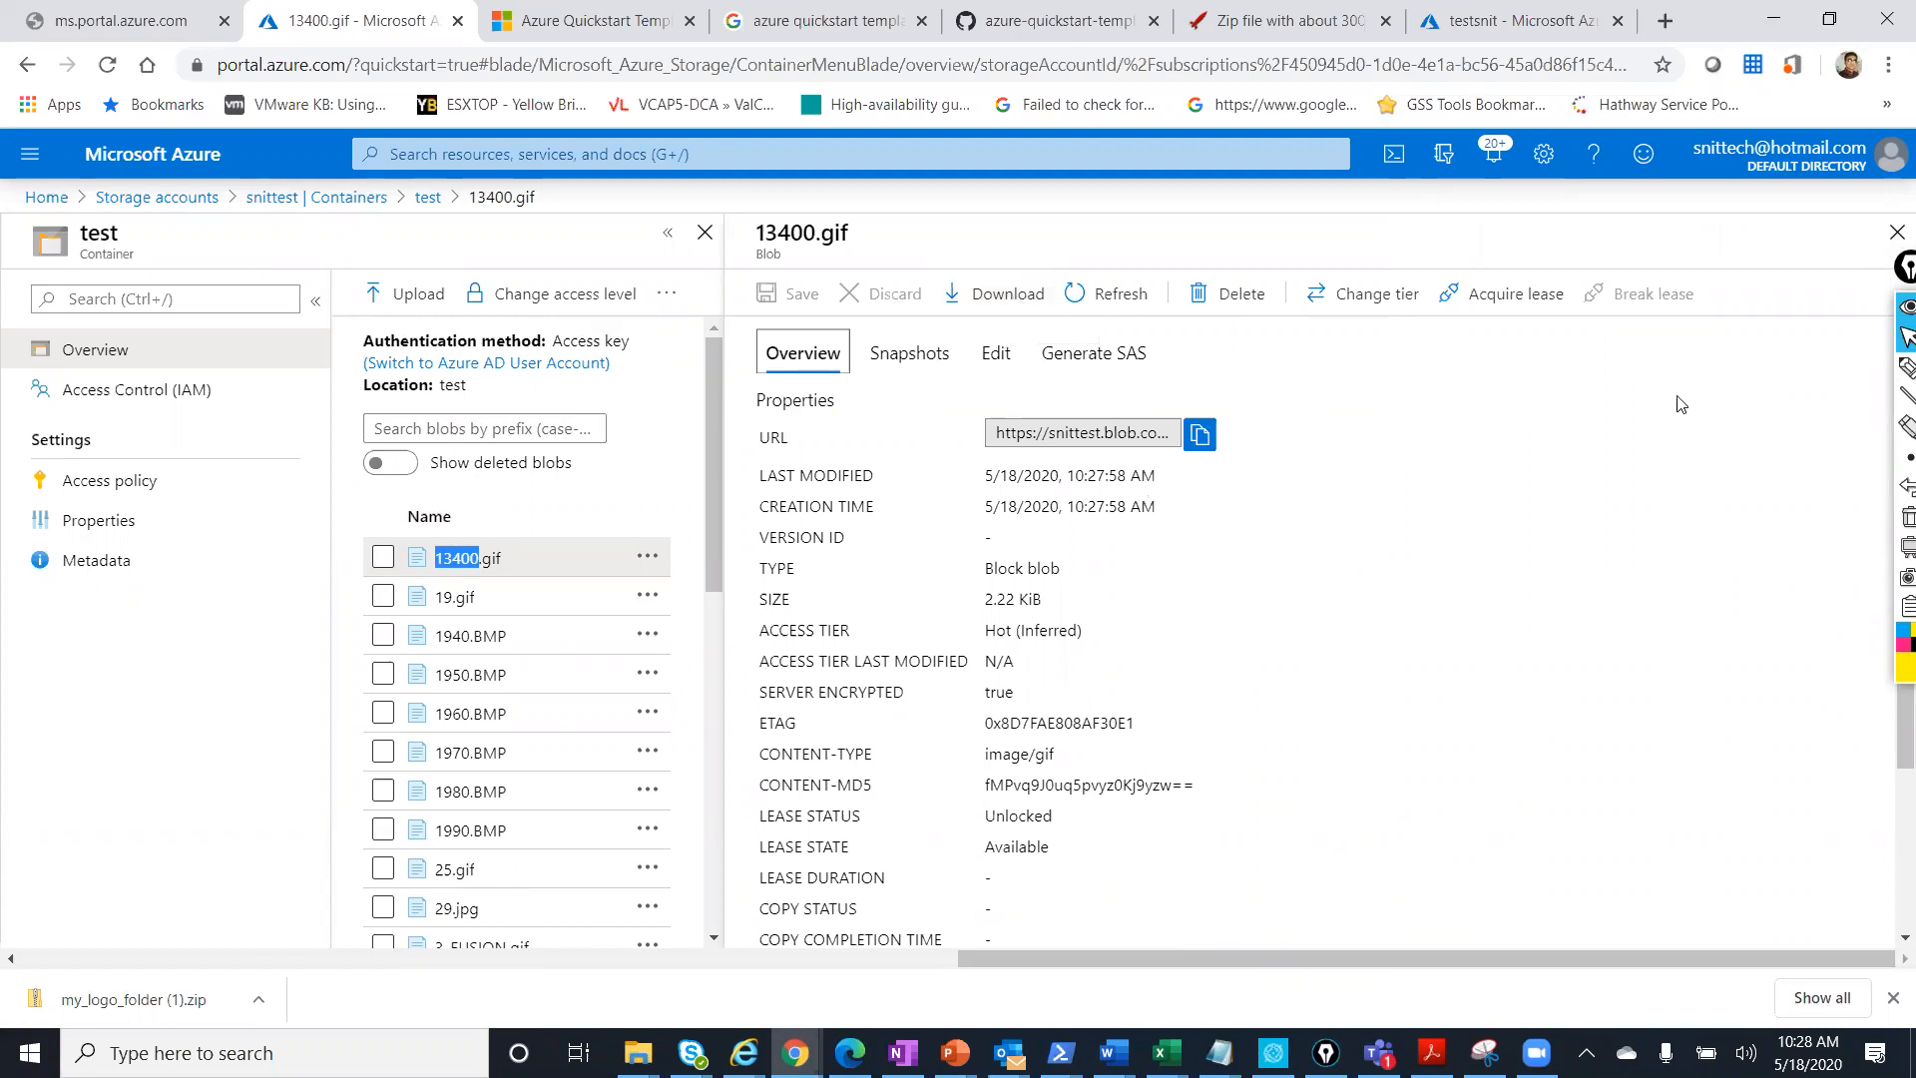
{"action": "left_click", "coordinate": [1897, 231]}
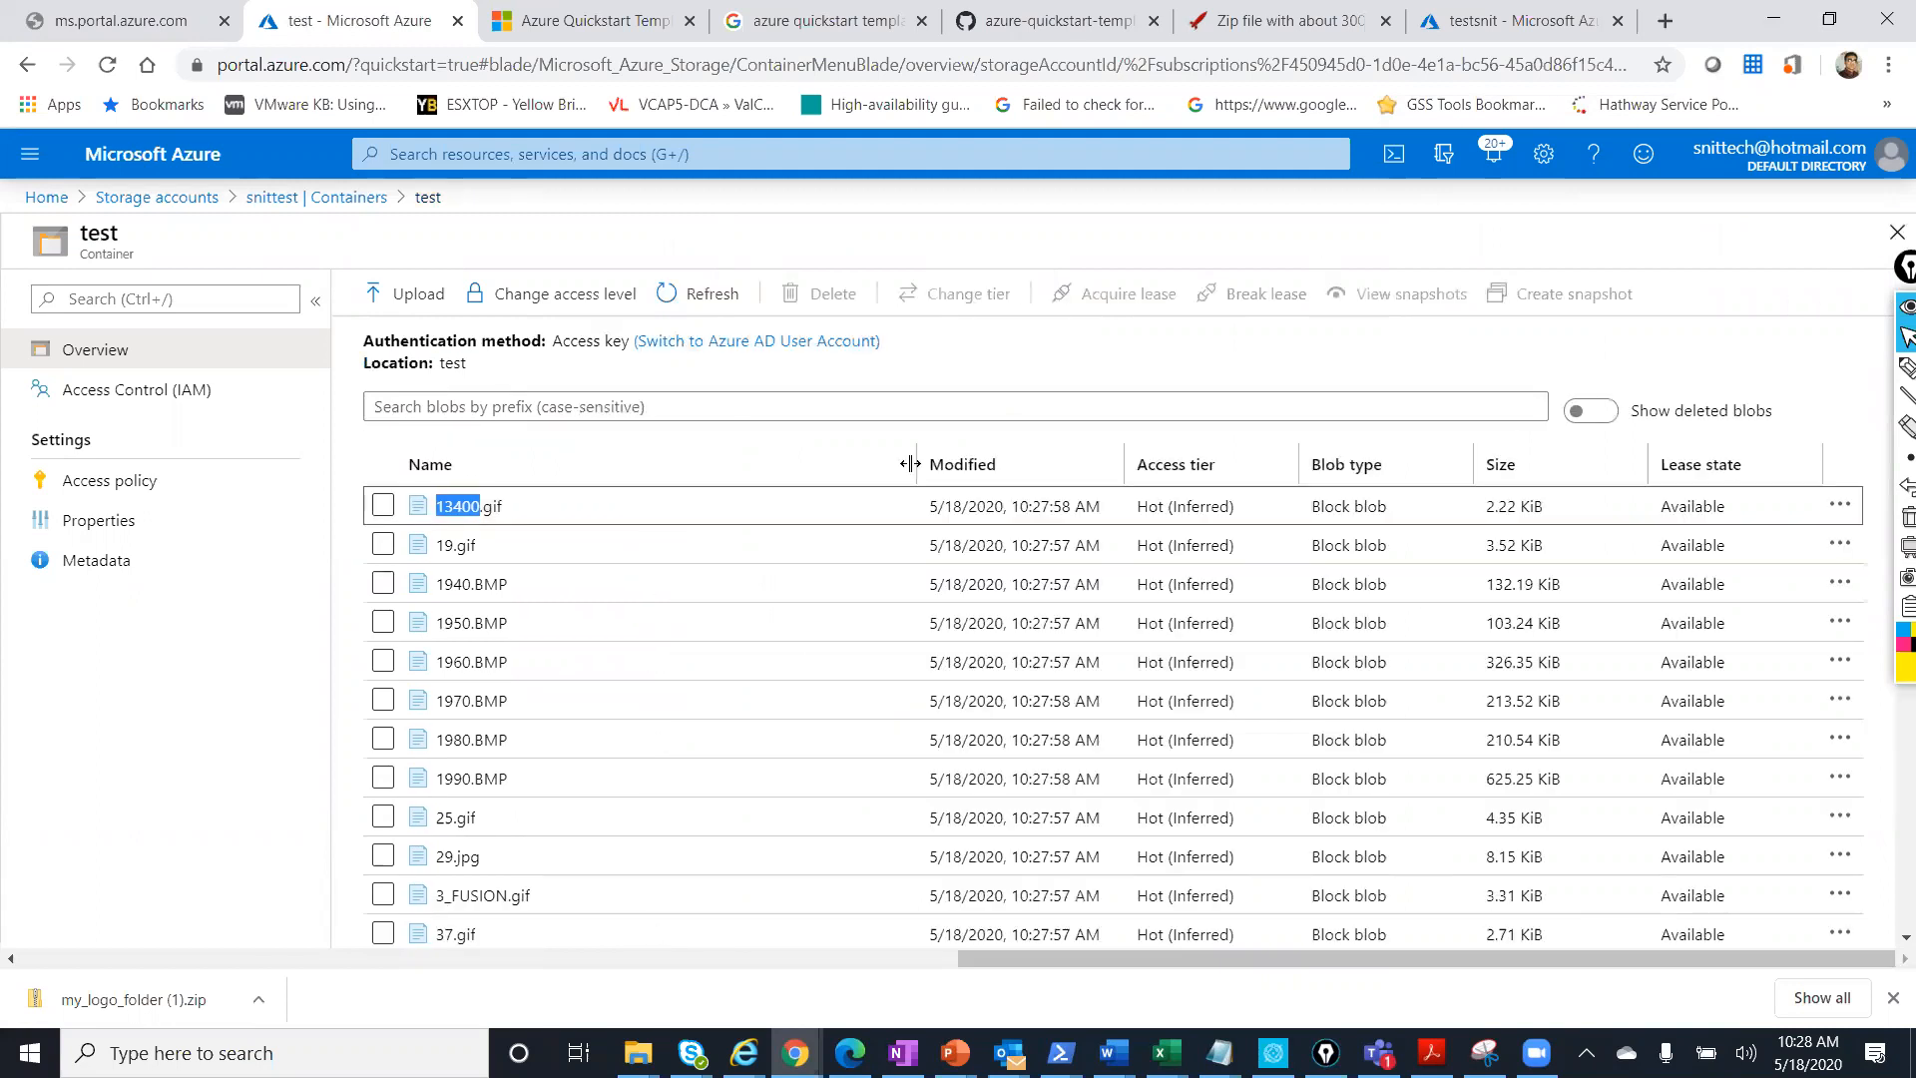
Return to the snittest containers list and open the test container.
{"action": "left_click", "coordinate": [296, 199]}
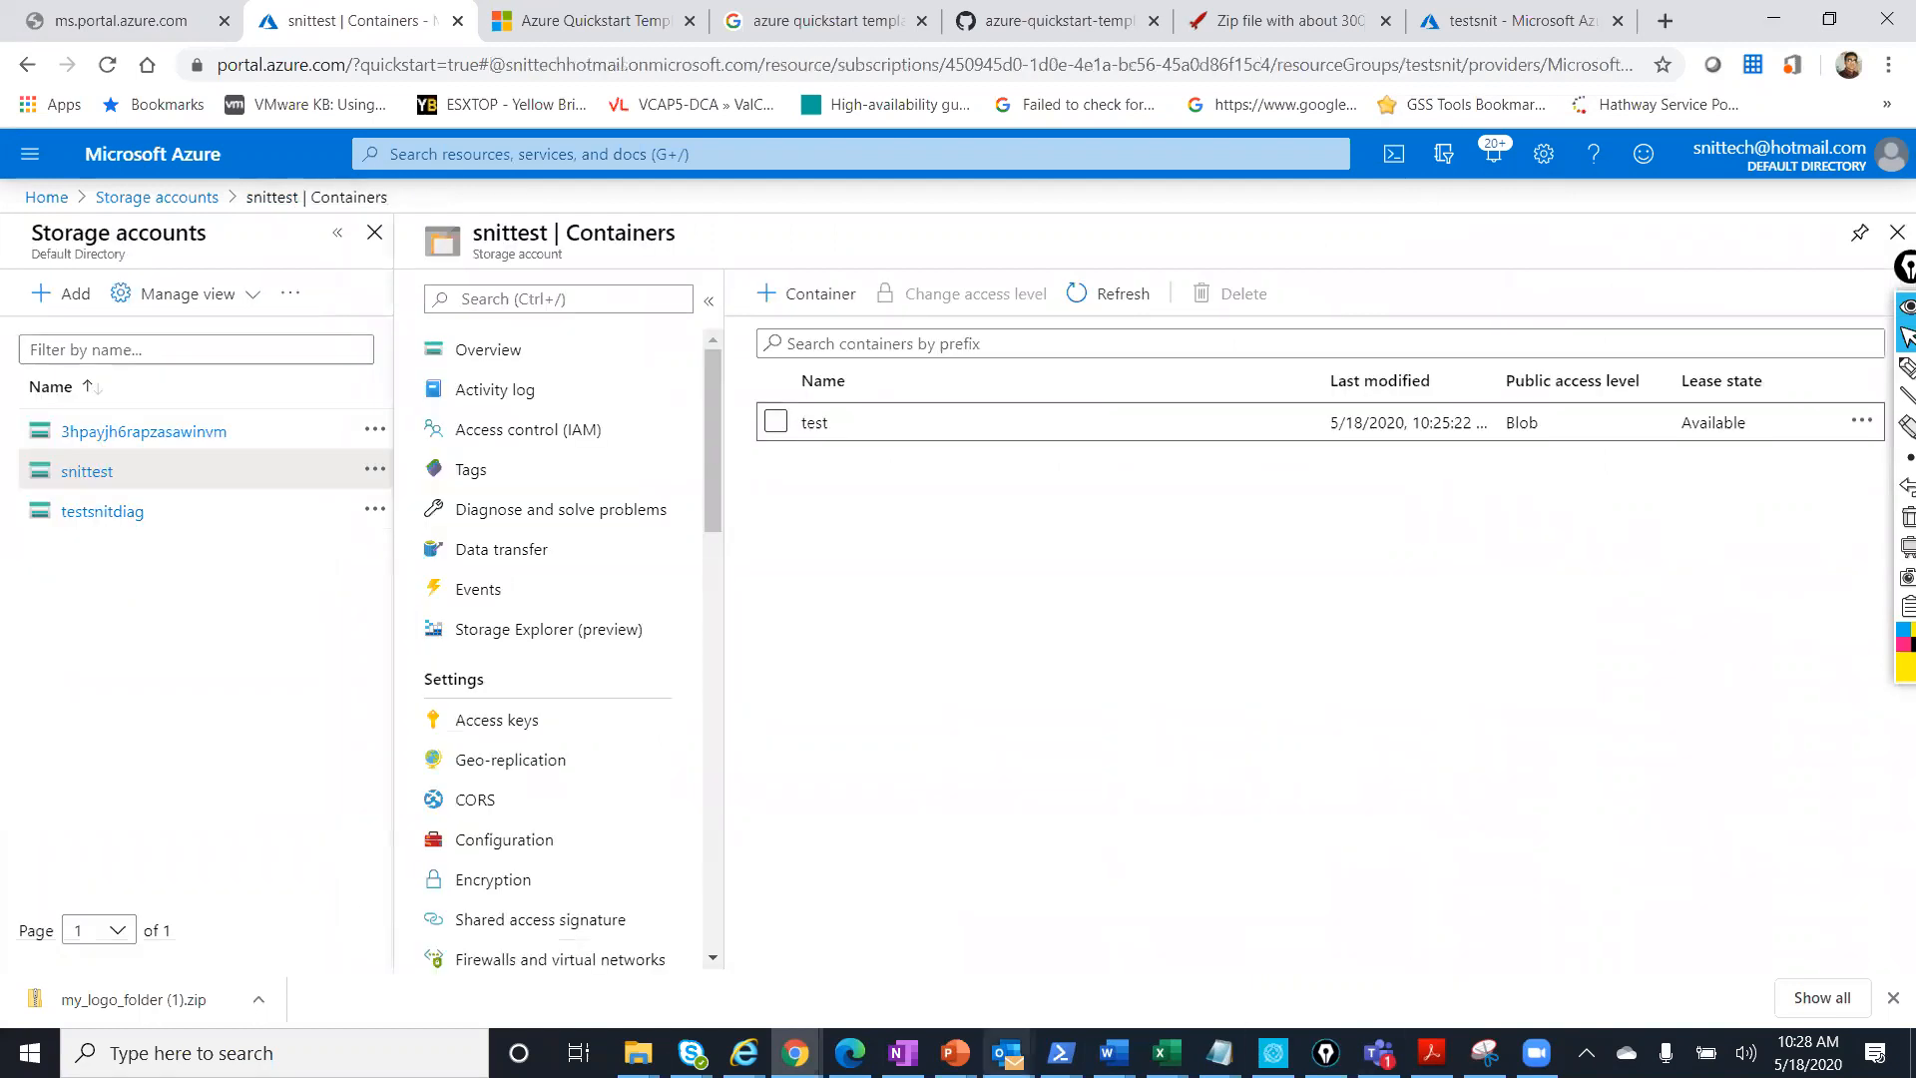
{"action": "mouse_move", "coordinate": [953, 1053]}
{"action": "left_click", "coordinate": [1352, 980]}
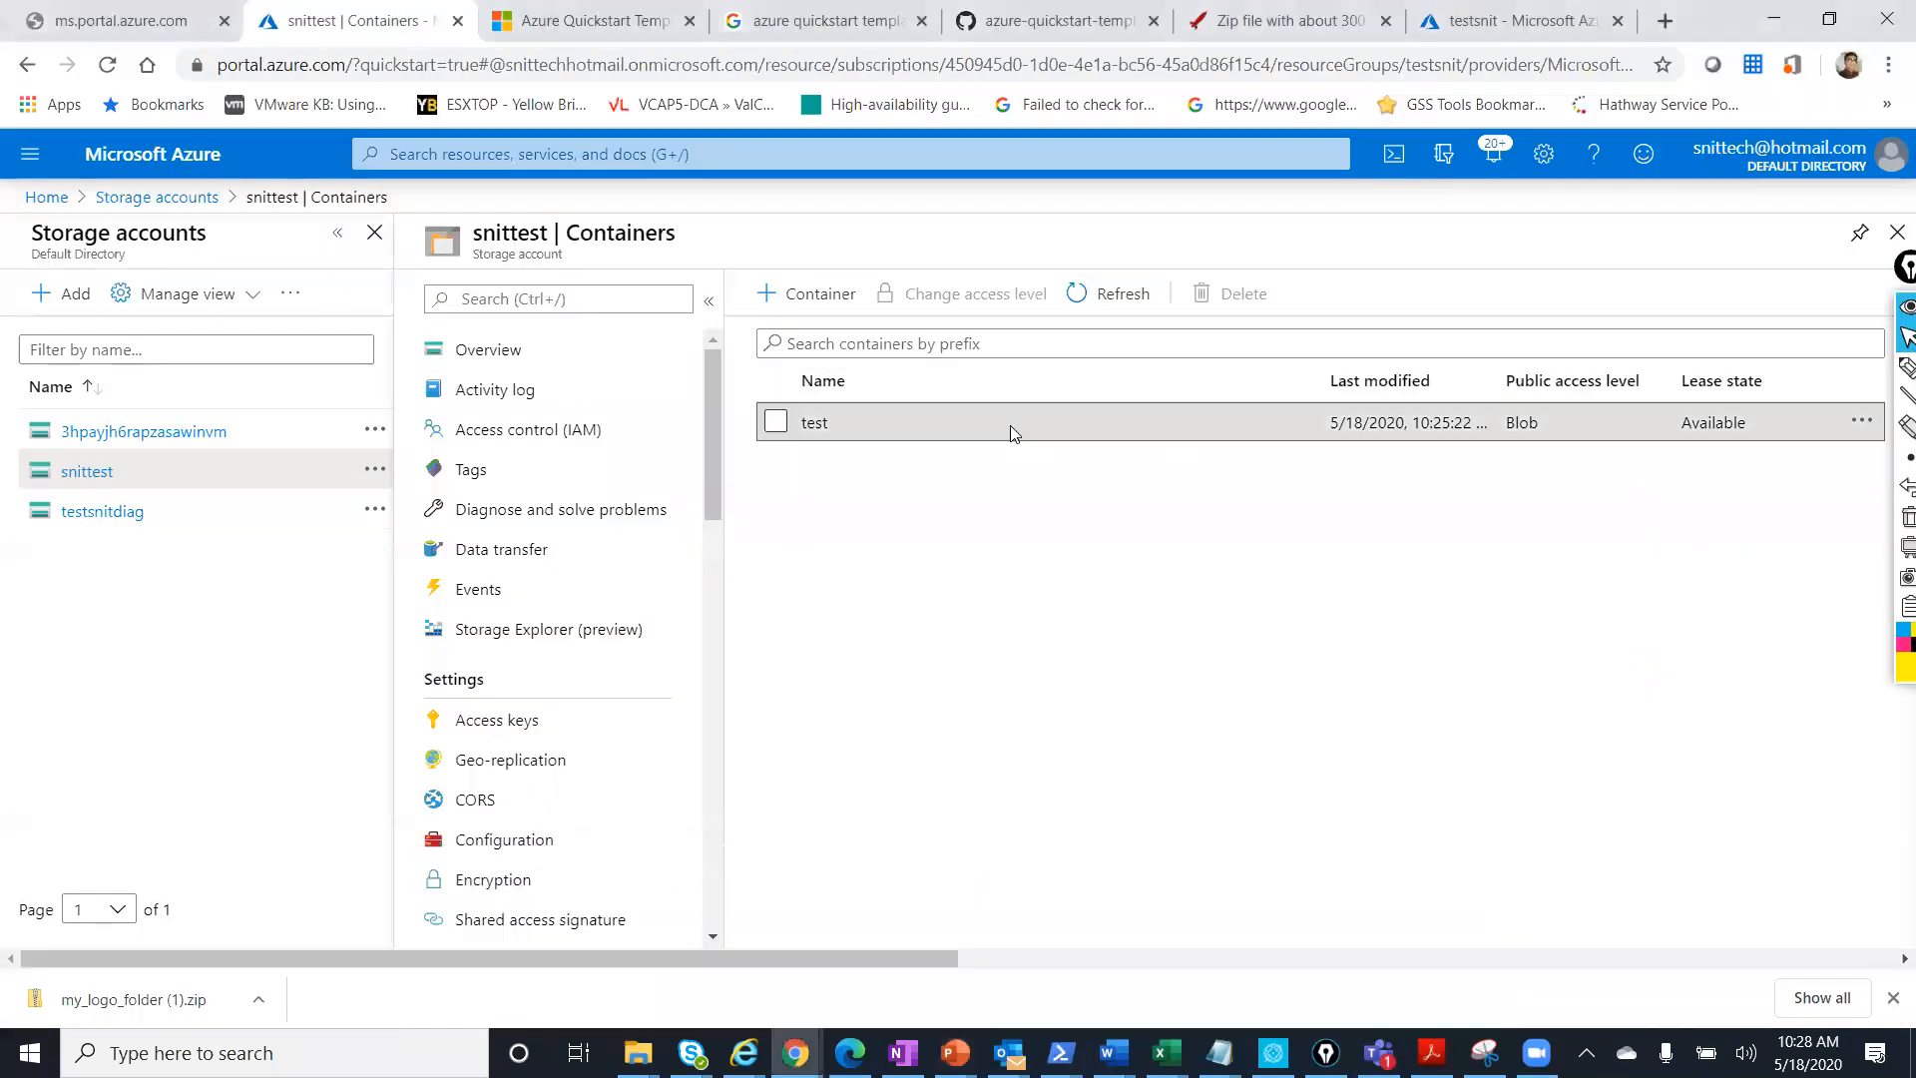
{"action": "left_click", "coordinate": [1010, 425]}
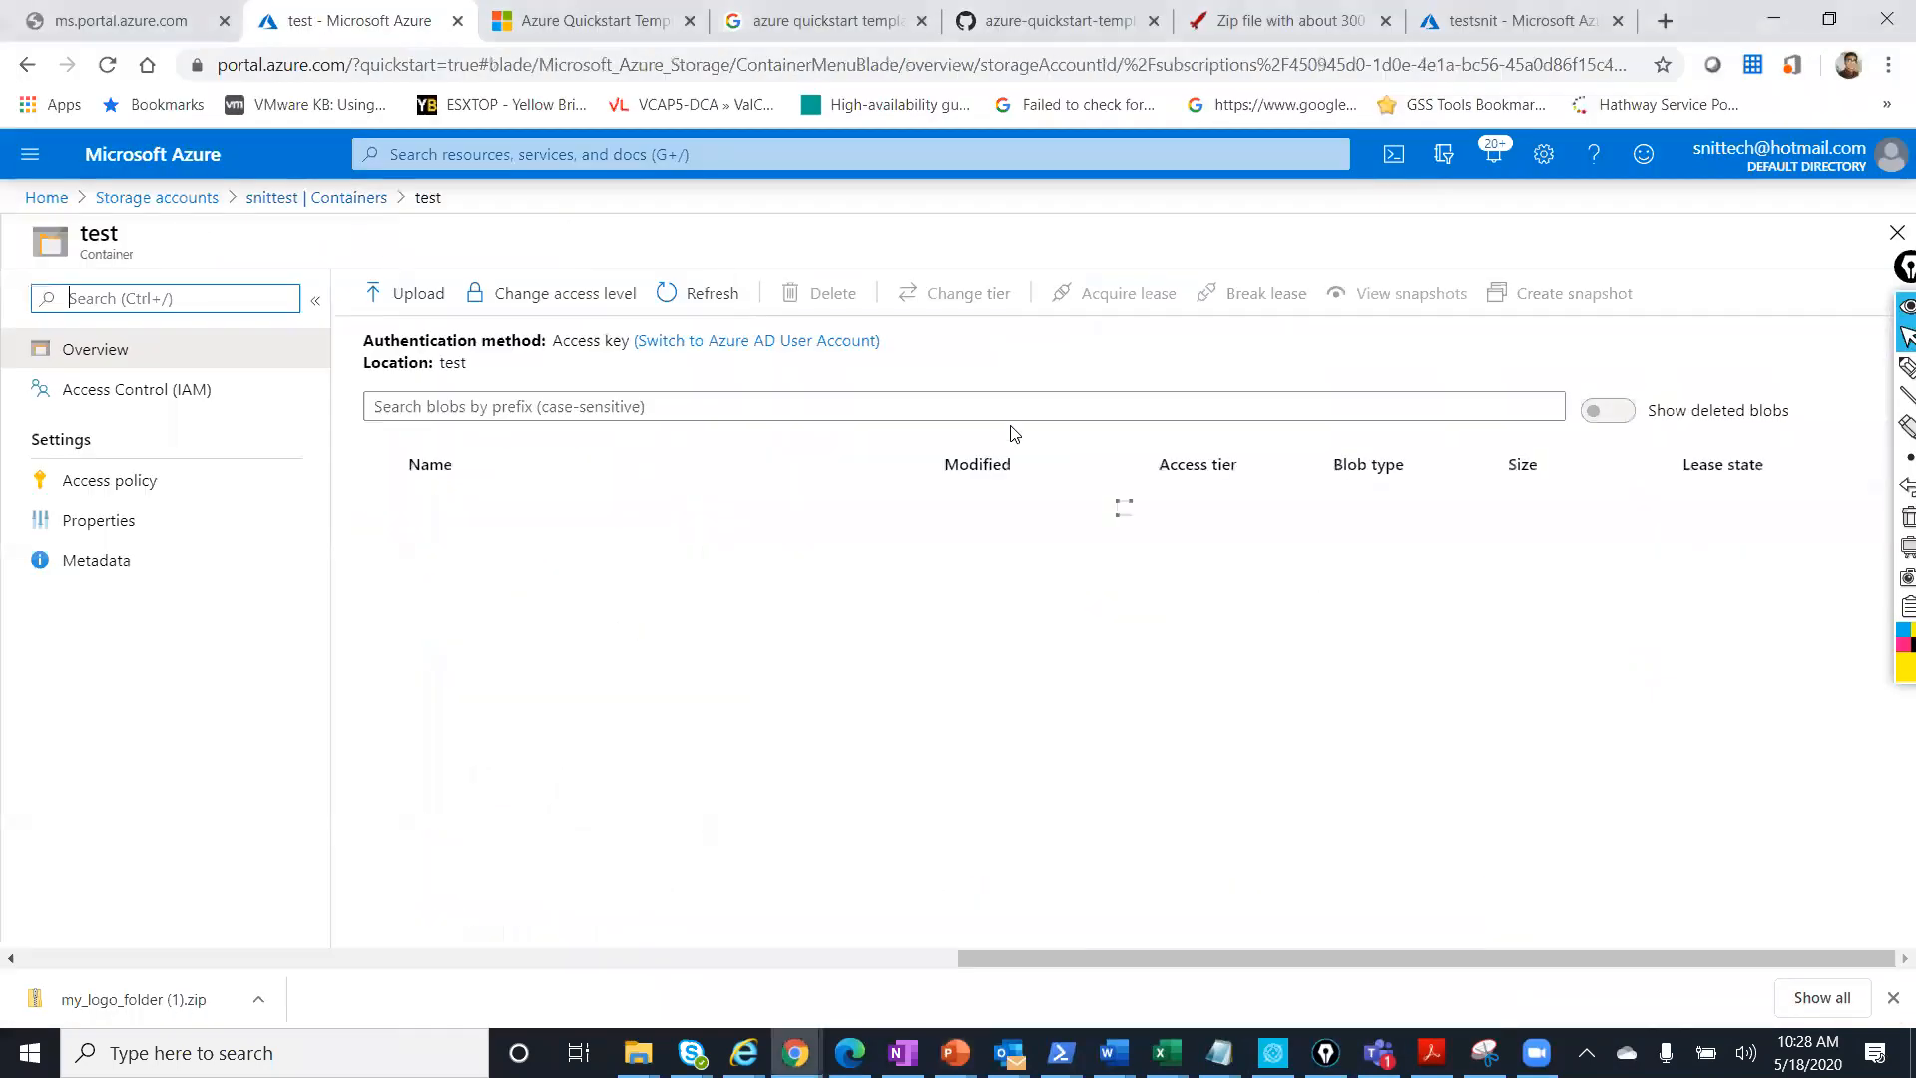
Check the test container's access control and access policy, then view its Properties.
{"action": "left_click", "coordinate": [192, 395]}
{"action": "left_click", "coordinate": [125, 496]}
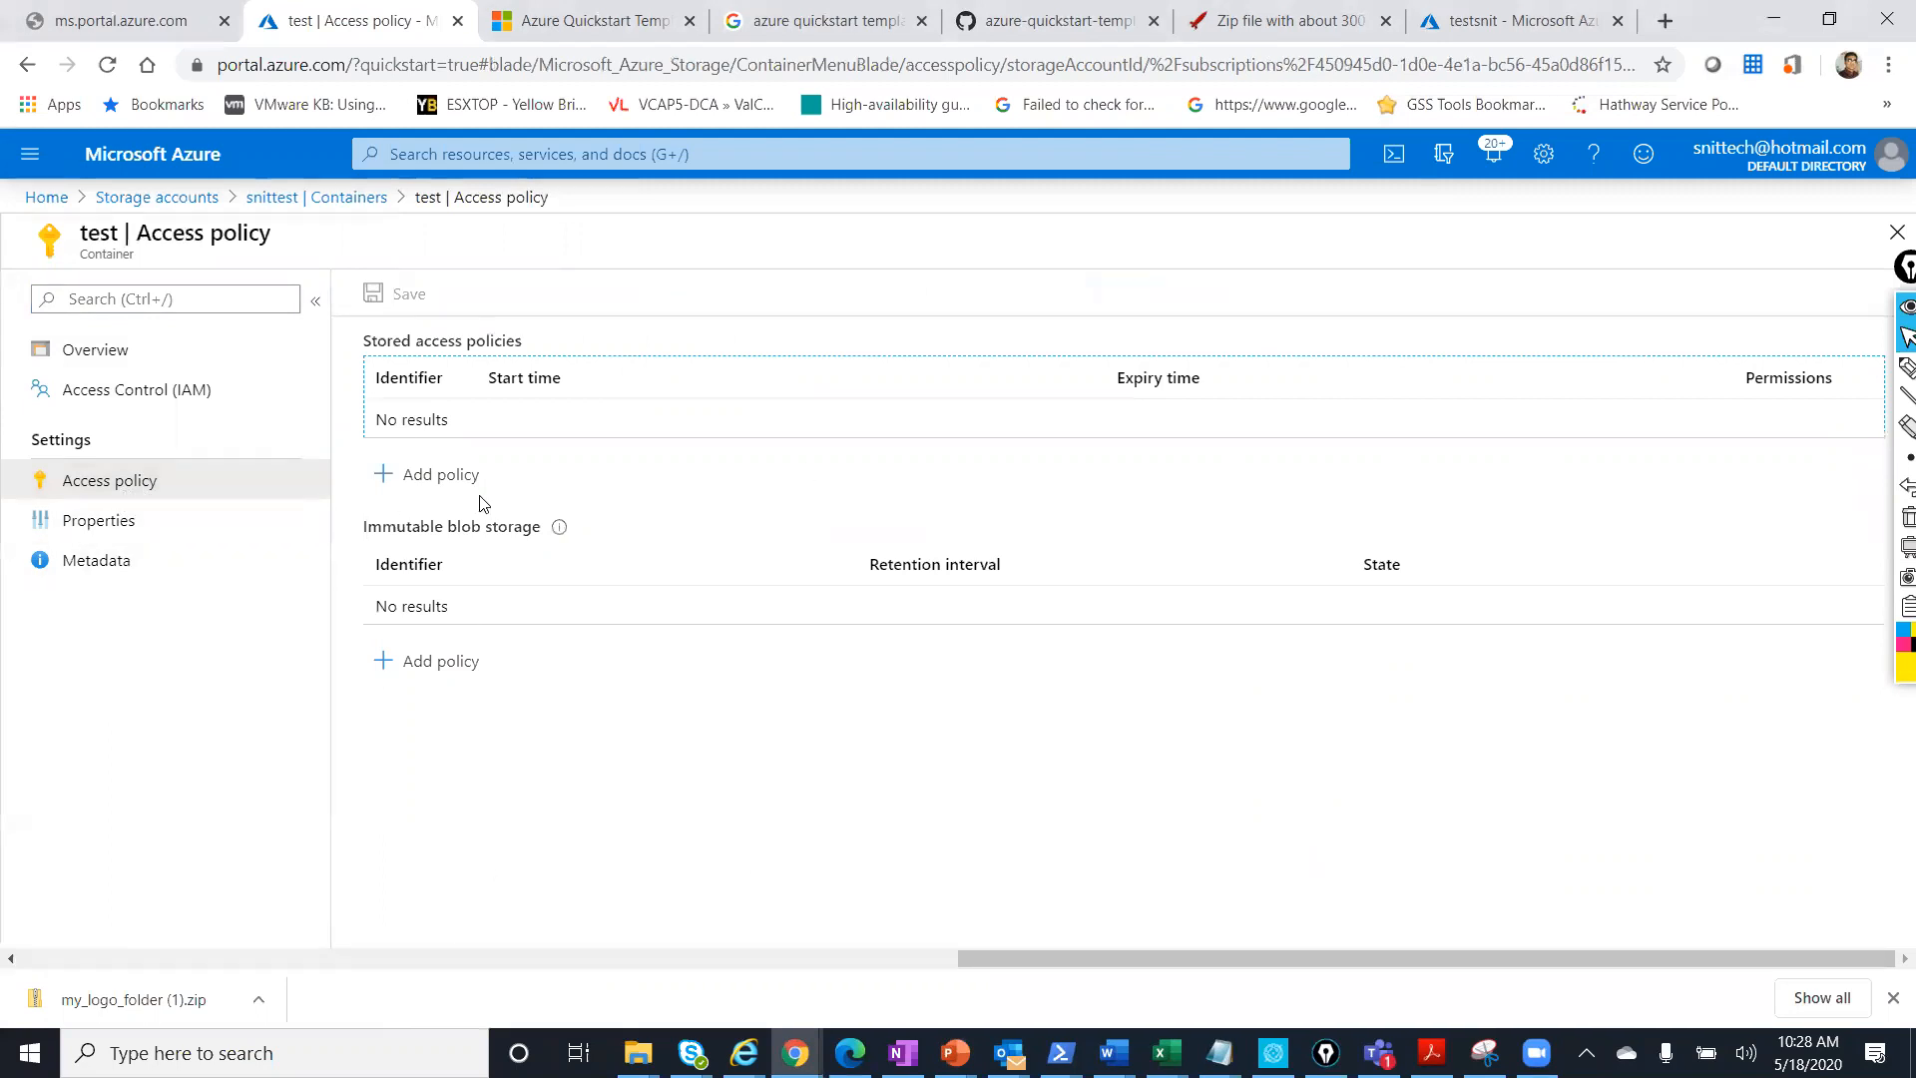
{"action": "left_click", "coordinate": [128, 521]}
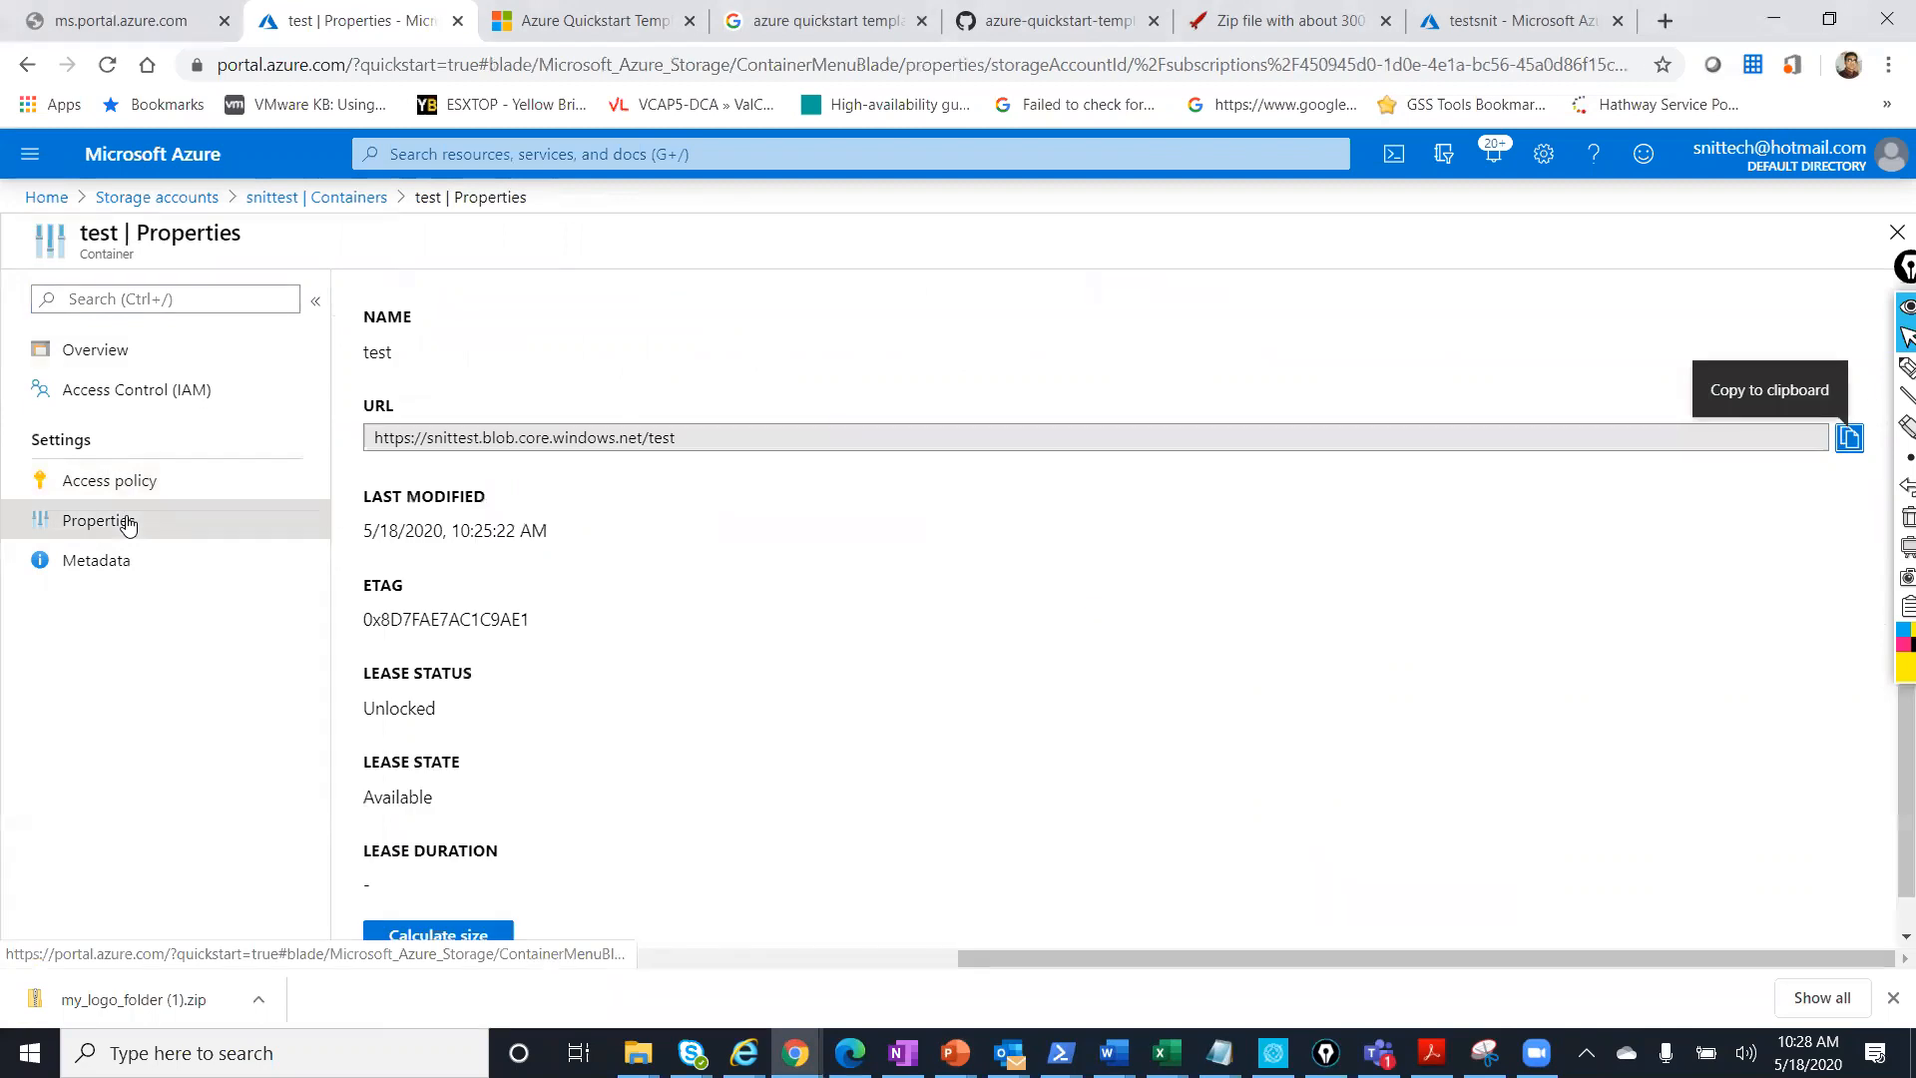
Highlight the account name snittest and blob endpoint in the URL, then bring up the Module 3 slide.
{"action": "left_click_drag", "start_coordinate": [731, 437], "coordinate": [10, 353]}
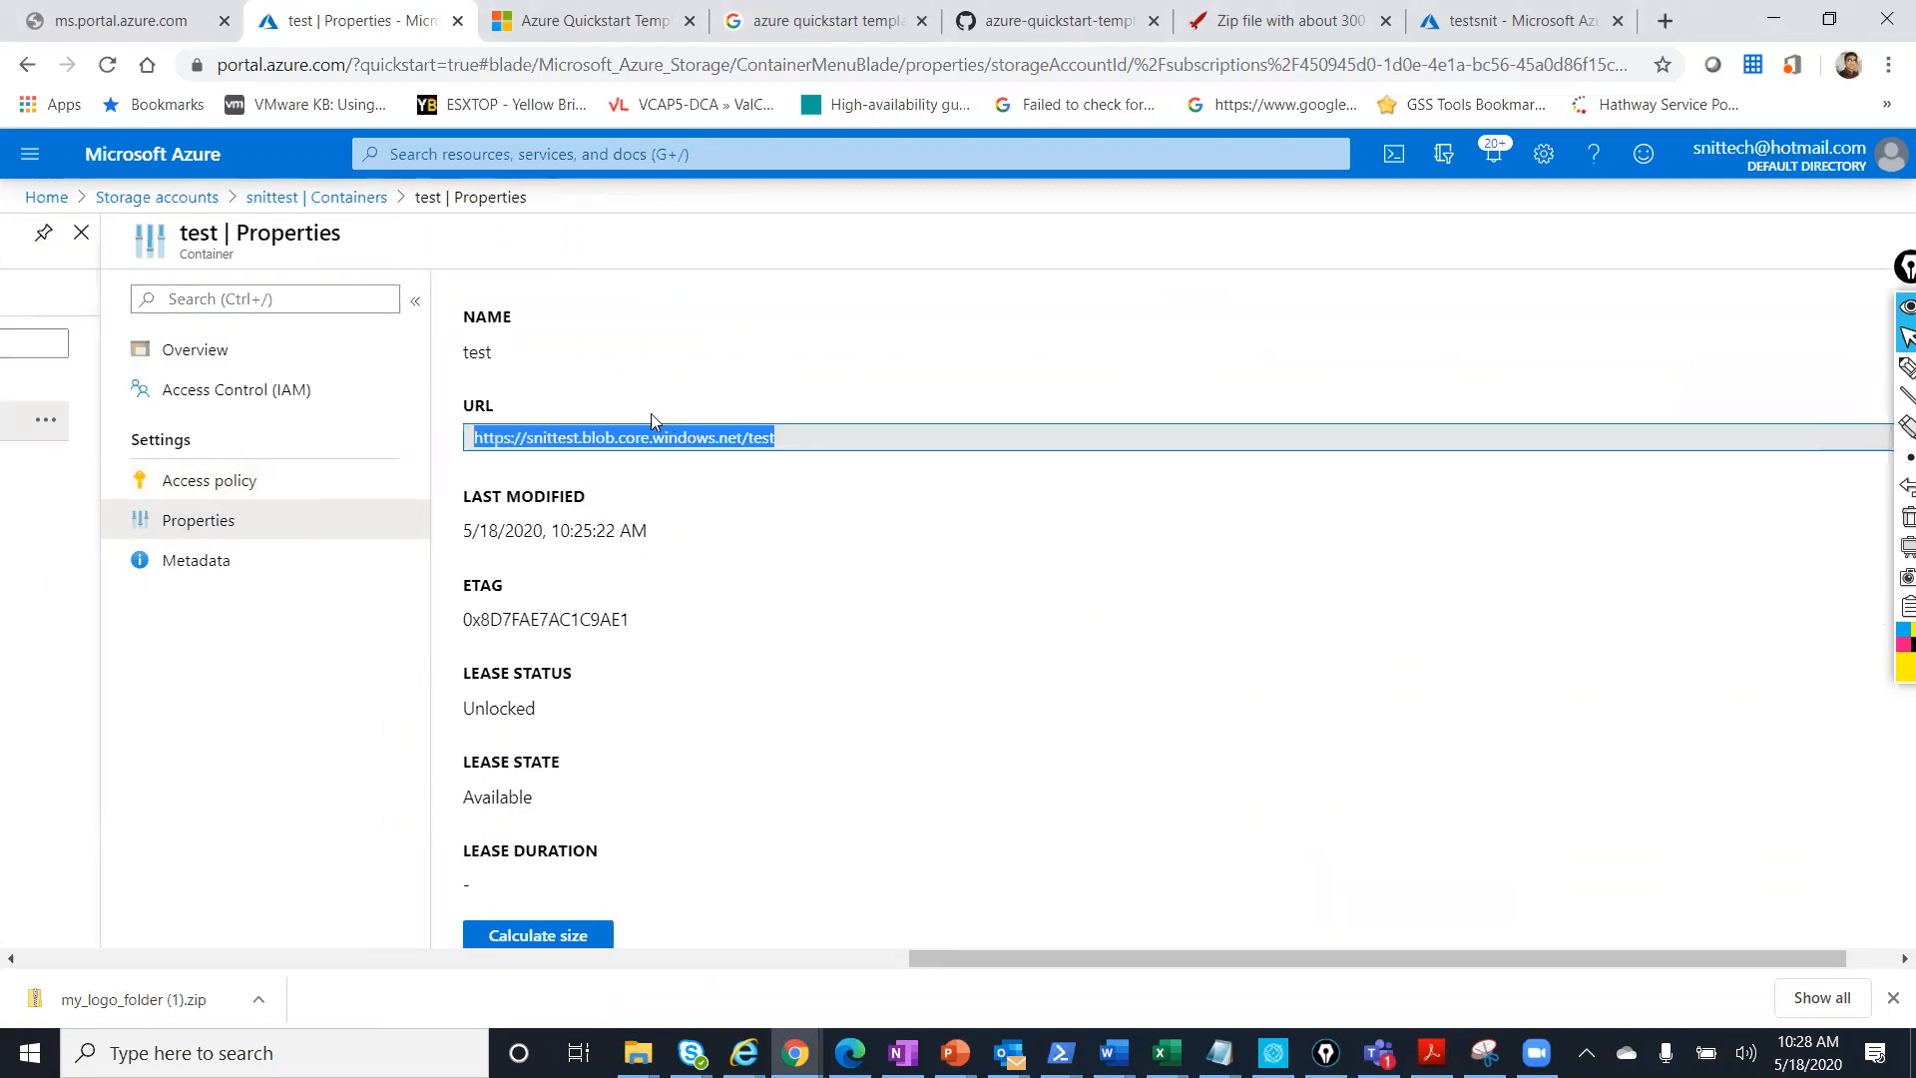
{"action": "left_click", "coordinate": [595, 430]}
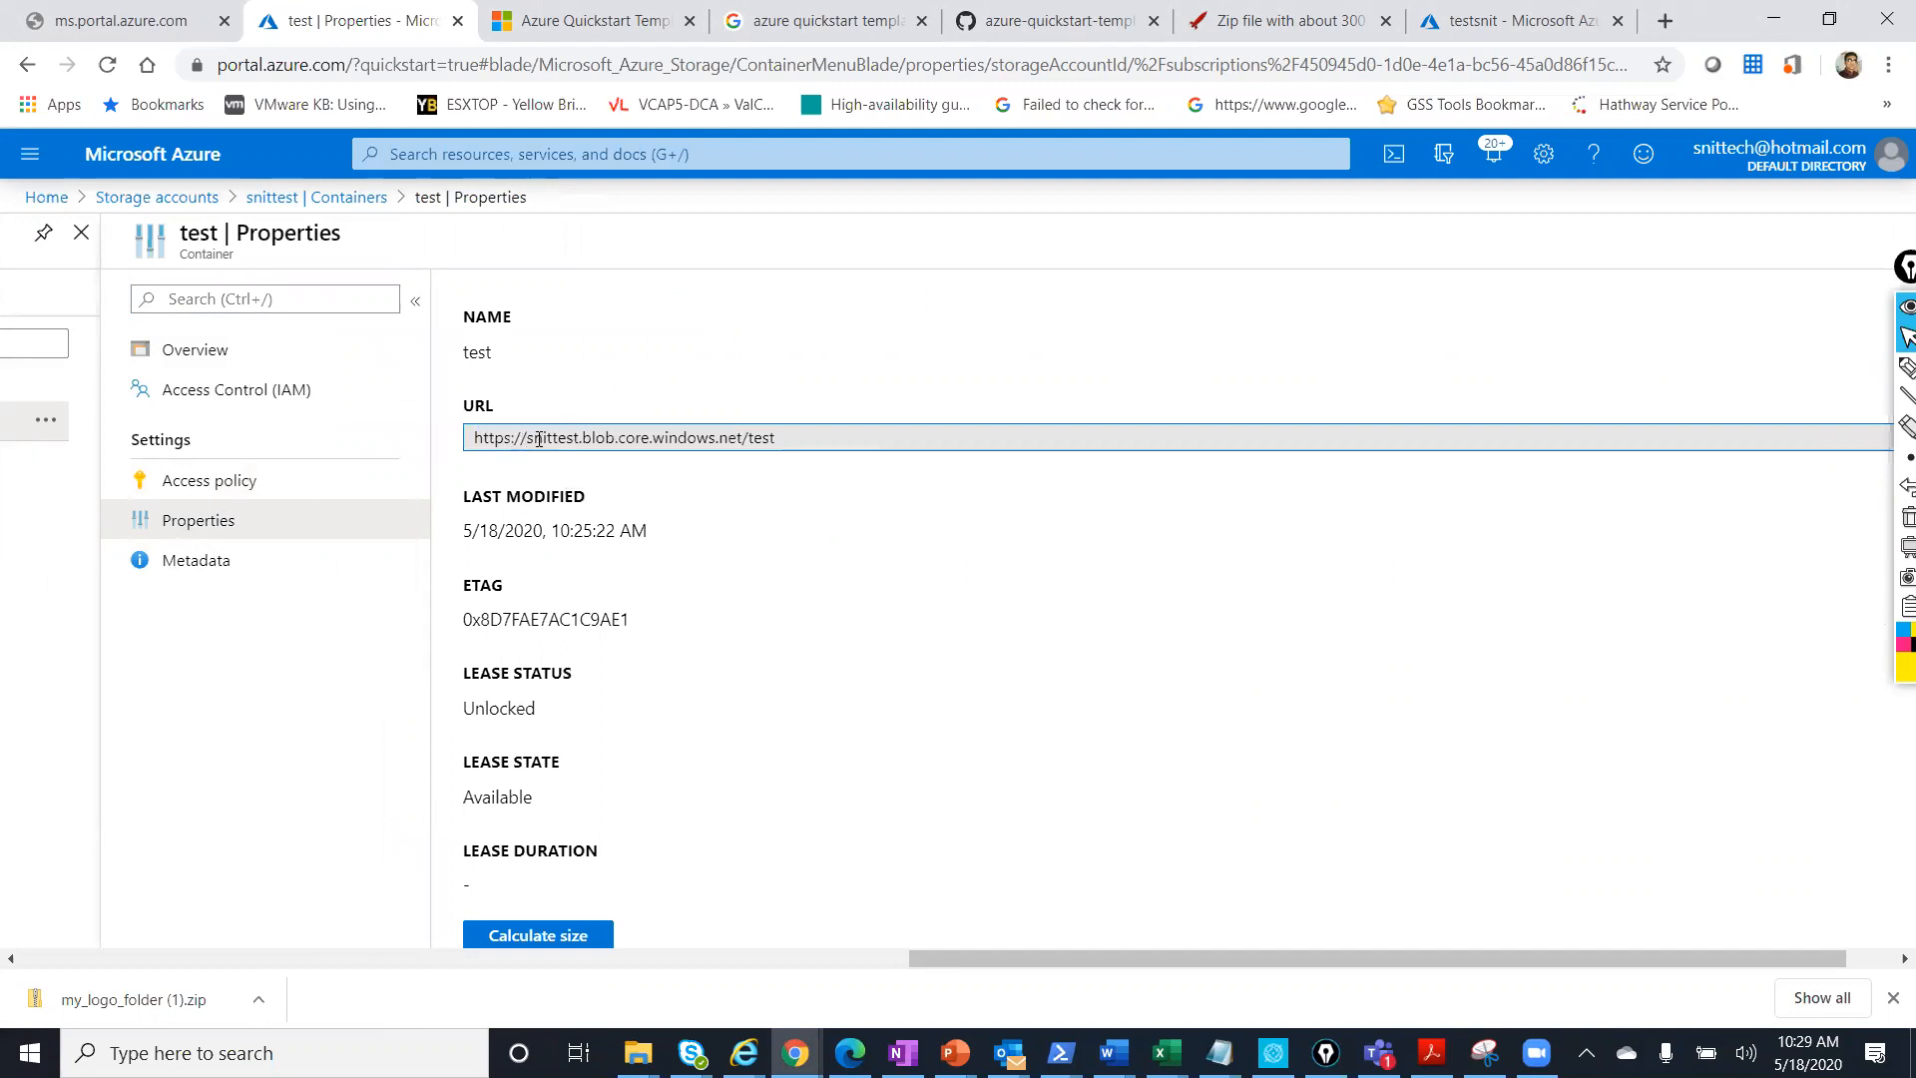
{"action": "left_click_drag", "start_coordinate": [531, 439], "coordinate": [580, 439]}
{"action": "left_click_drag", "start_coordinate": [740, 439], "coordinate": [532, 436]}
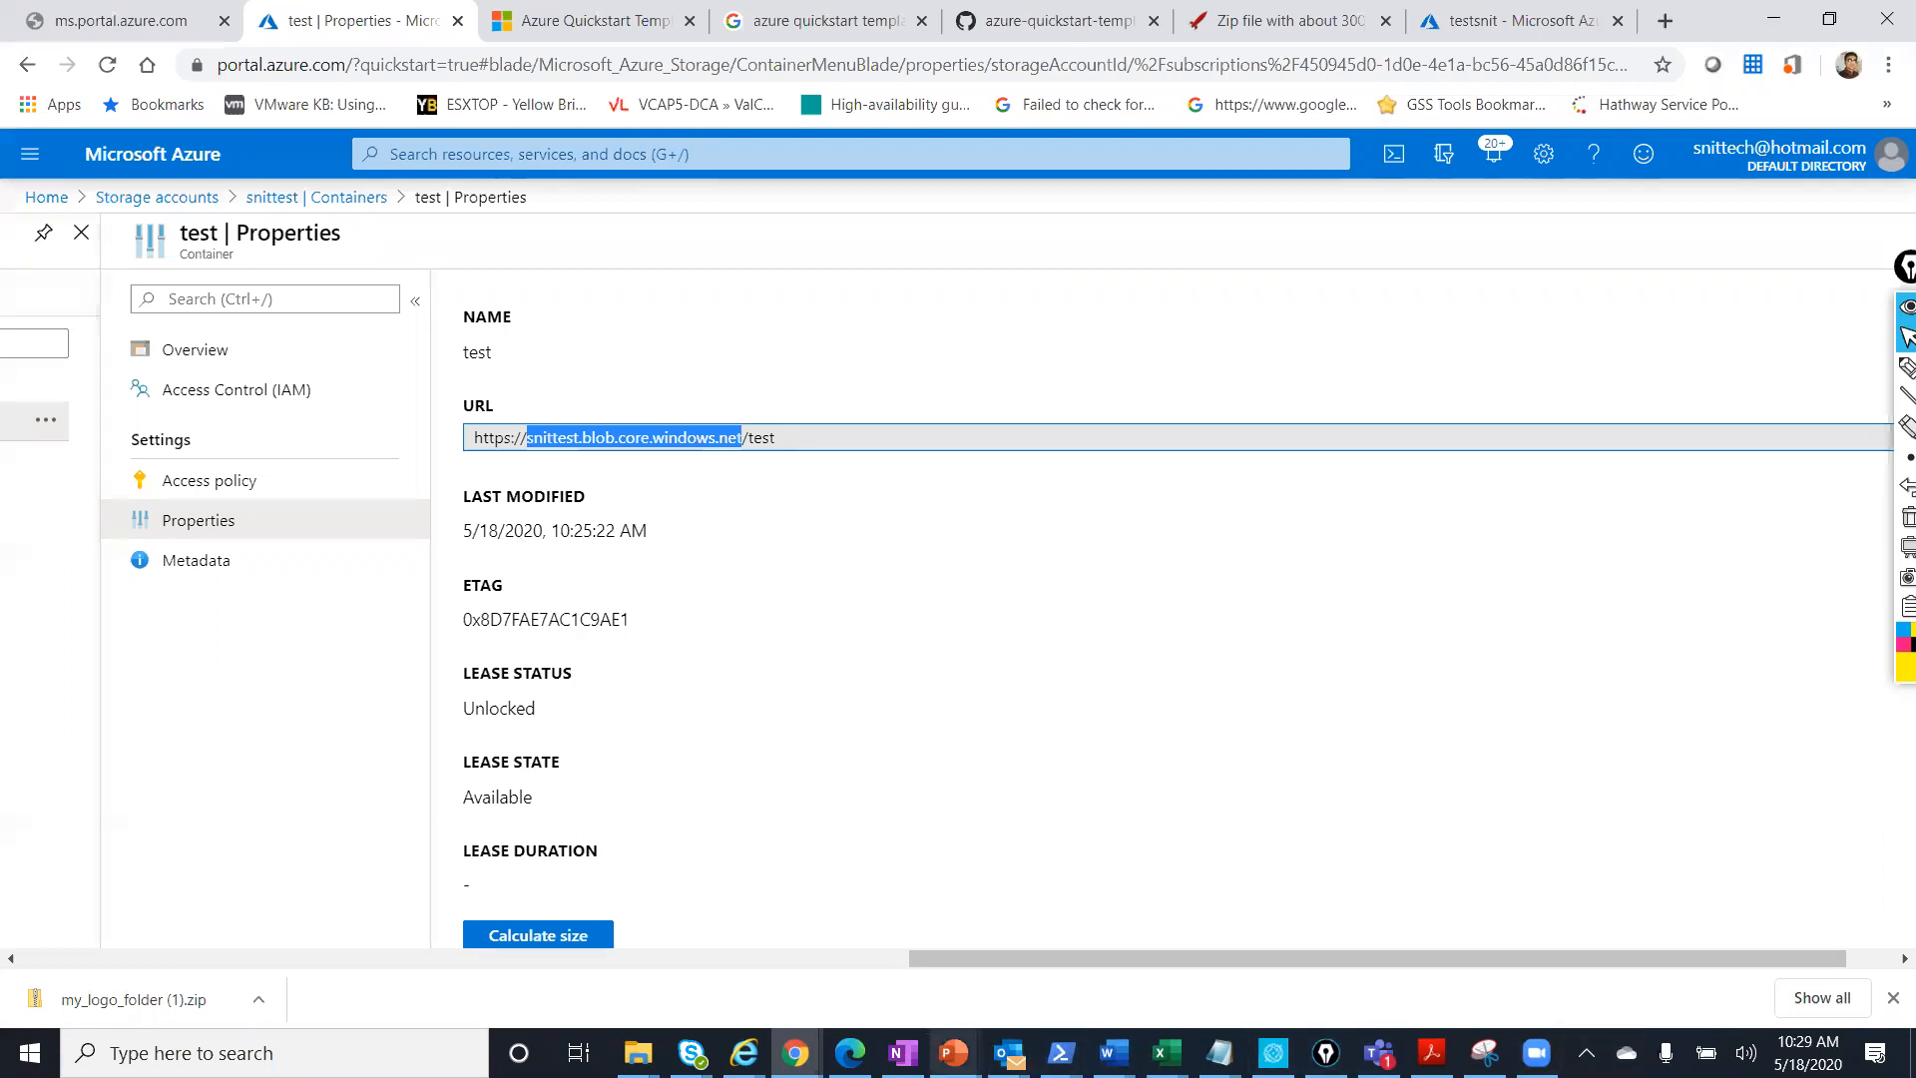
{"action": "left_click", "coordinate": [953, 1052]}
{"action": "left_click", "coordinate": [1319, 940]}
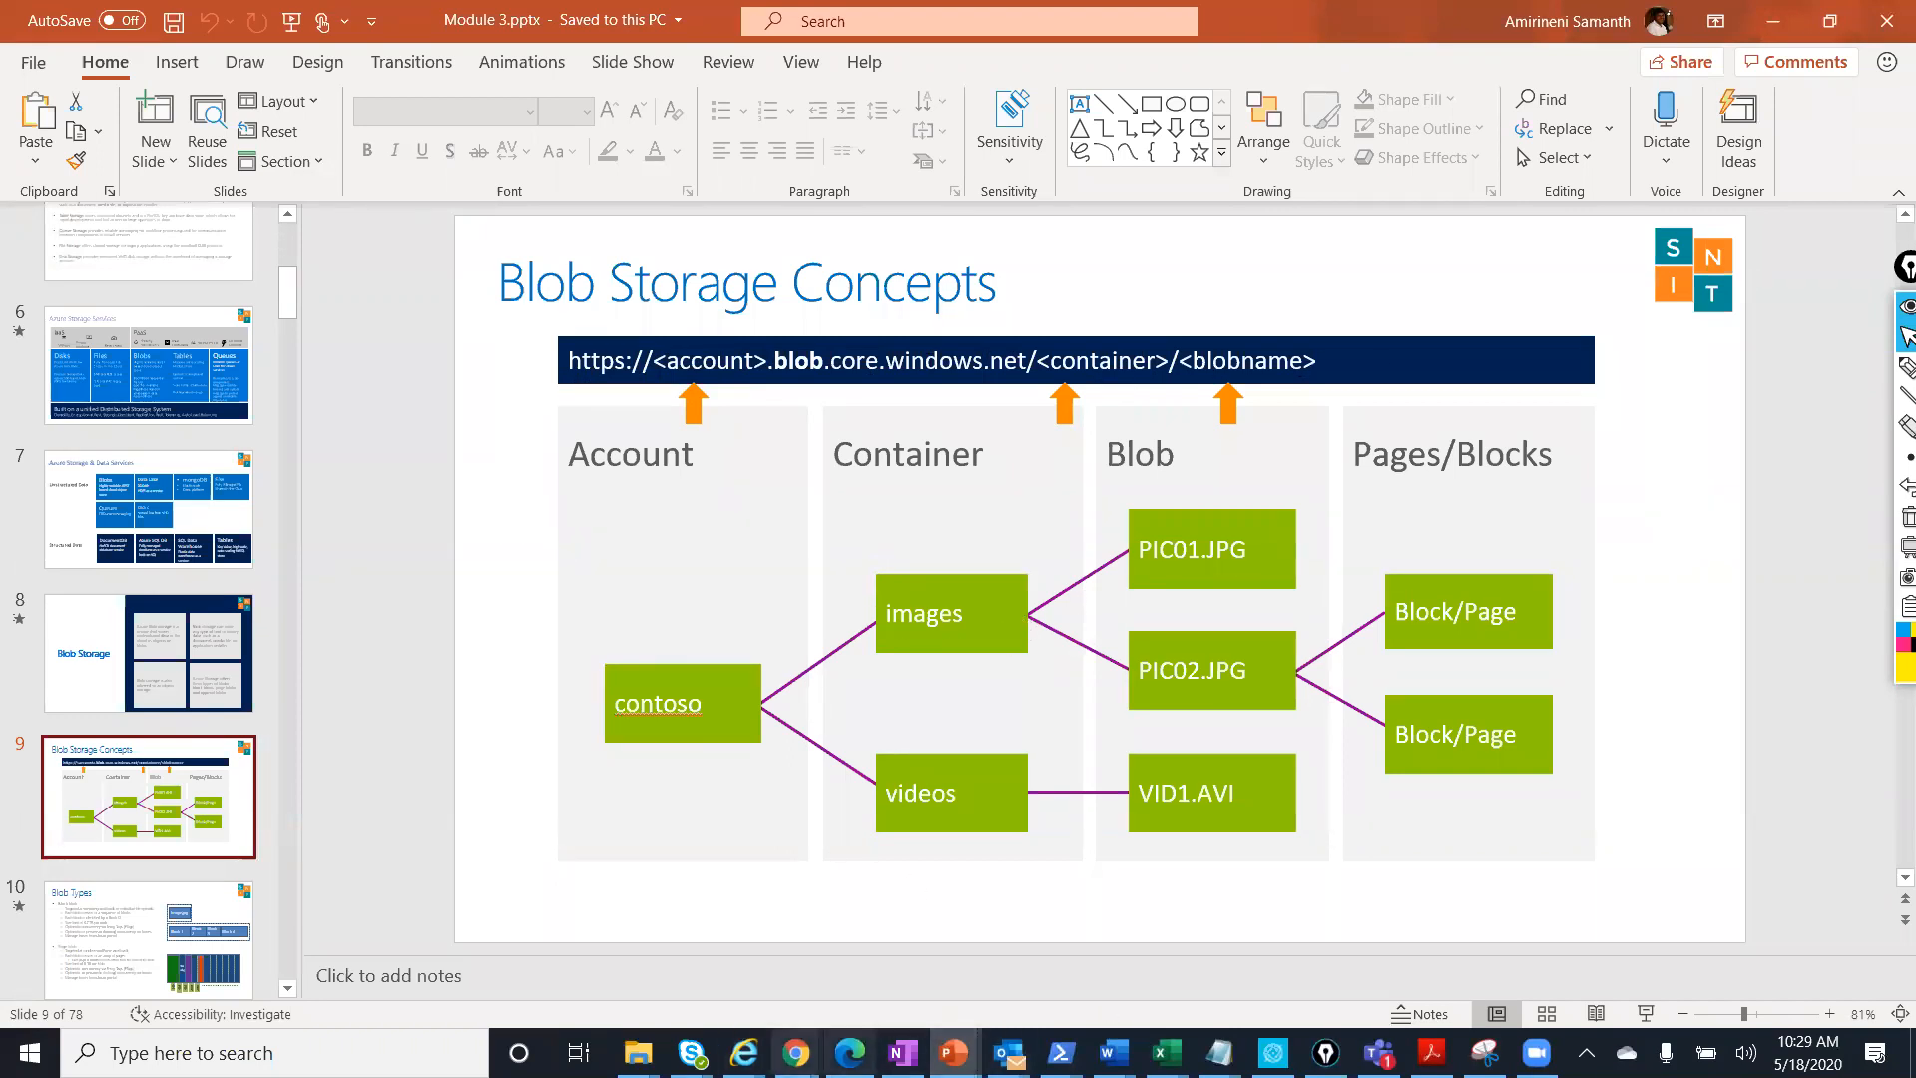
Return to the test container's Properties in Chrome and highlight 'test' at the URL's end.
{"action": "mouse_move", "coordinate": [795, 1053]}
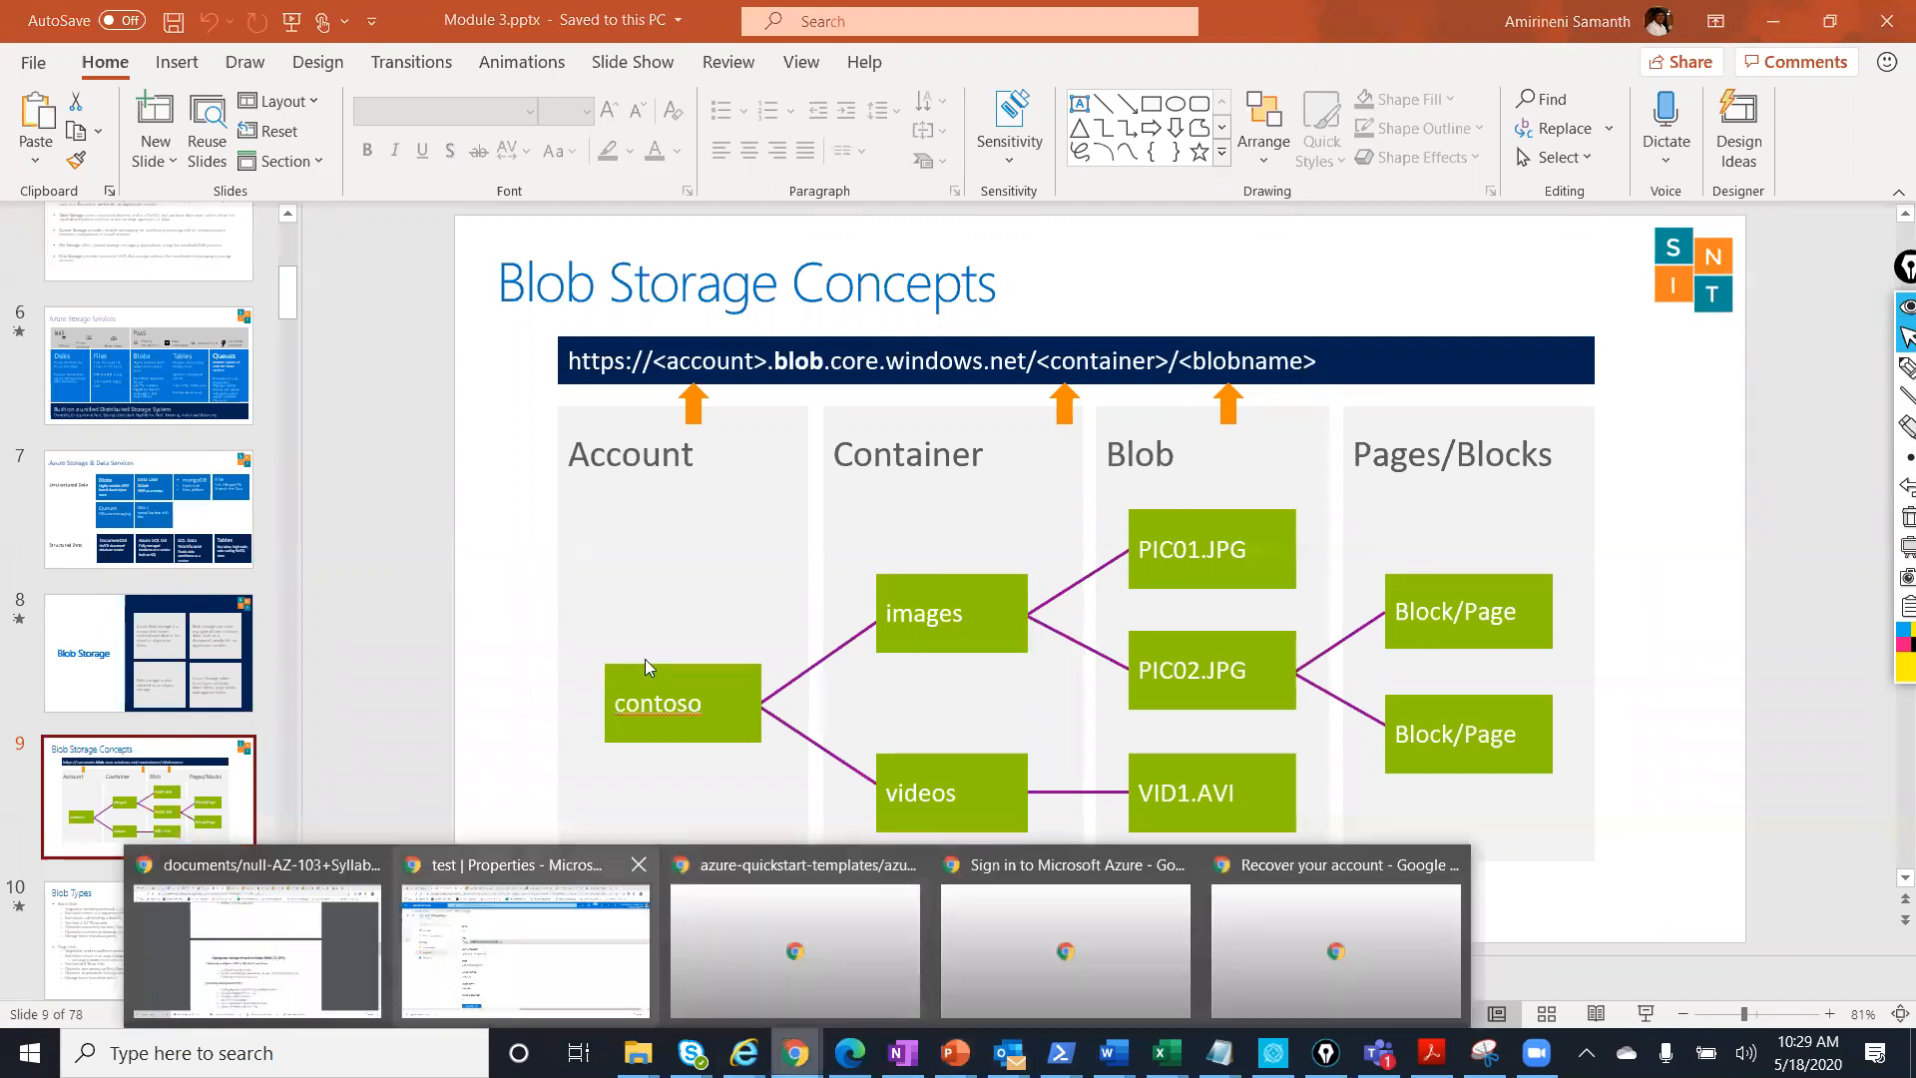
{"action": "left_click", "coordinate": [526, 948]}
{"action": "left_click", "coordinate": [752, 437]}
{"action": "double_click", "coordinate": [753, 437]}
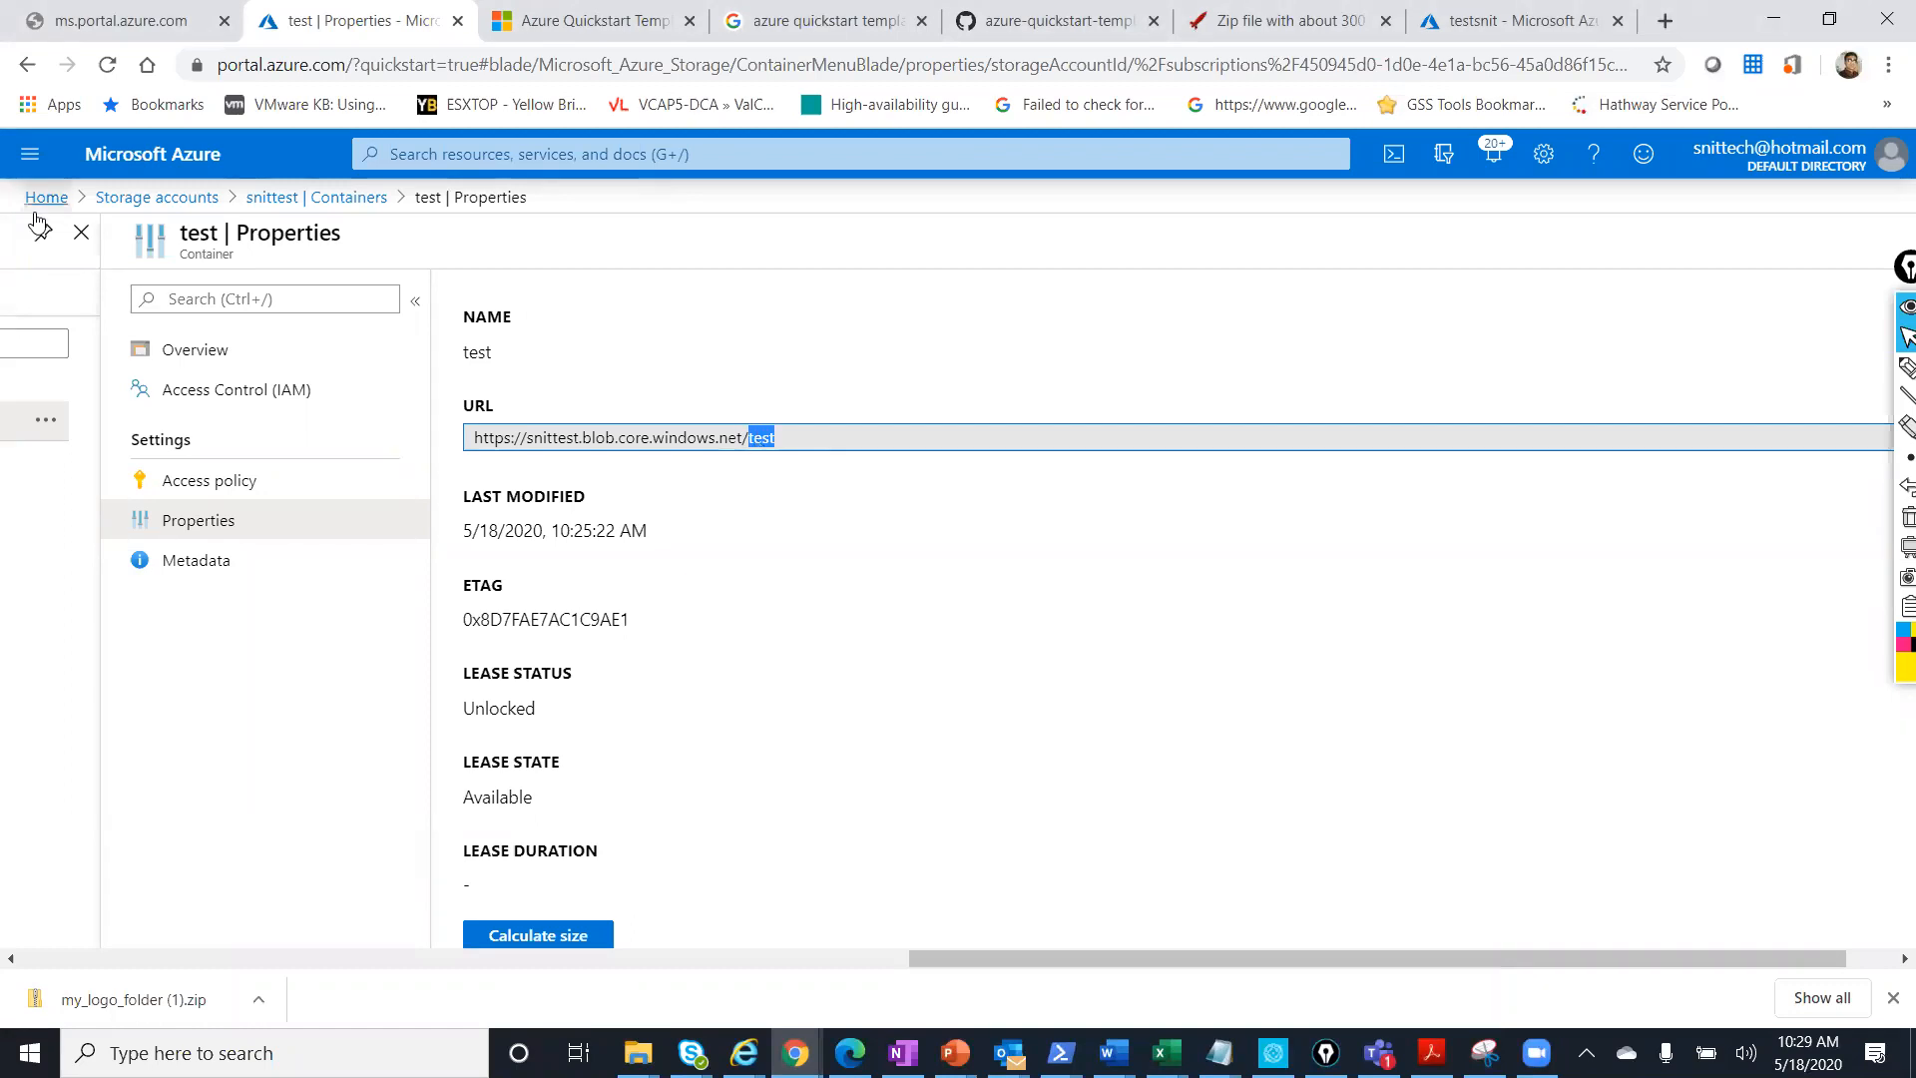
Create container 'snittestnewcontainer' in the snittest account with Blob public access level.
{"action": "left_click", "coordinate": [312, 197]}
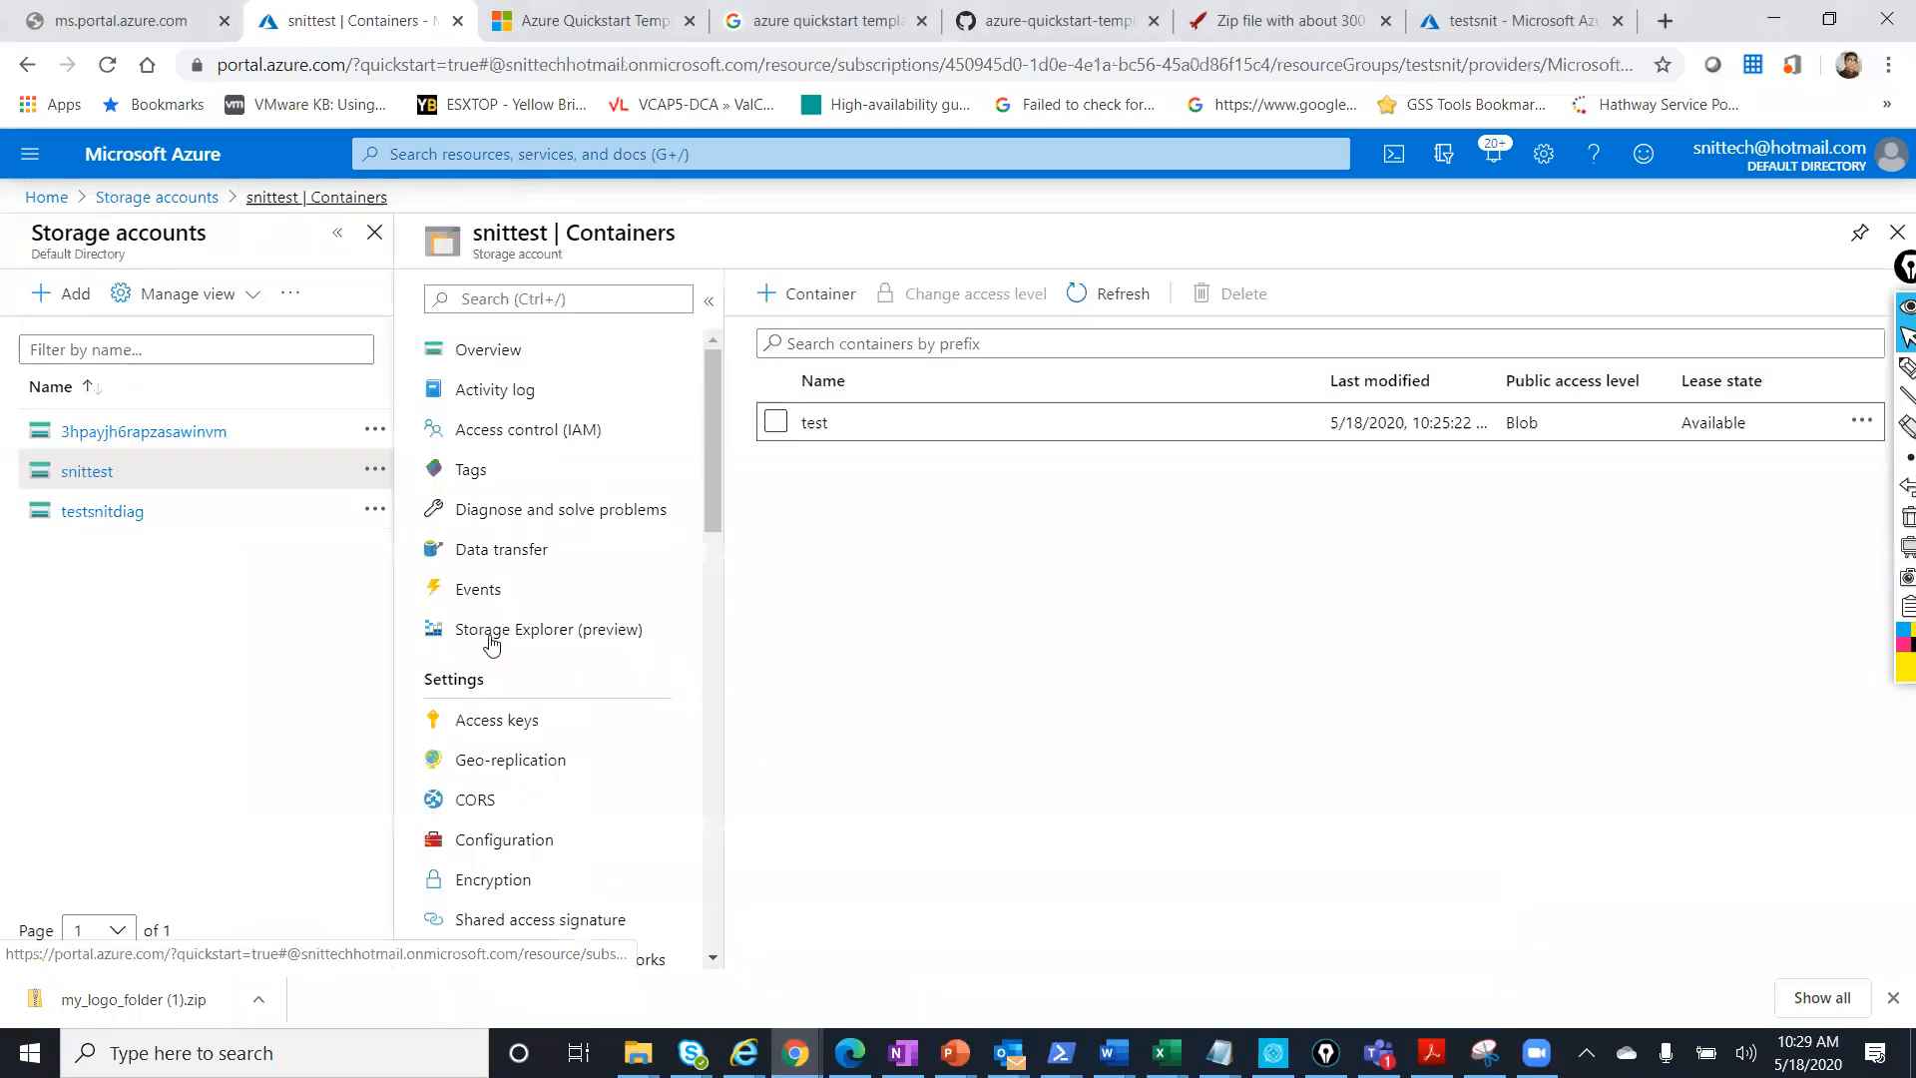
{"action": "left_click", "coordinate": [477, 347]}
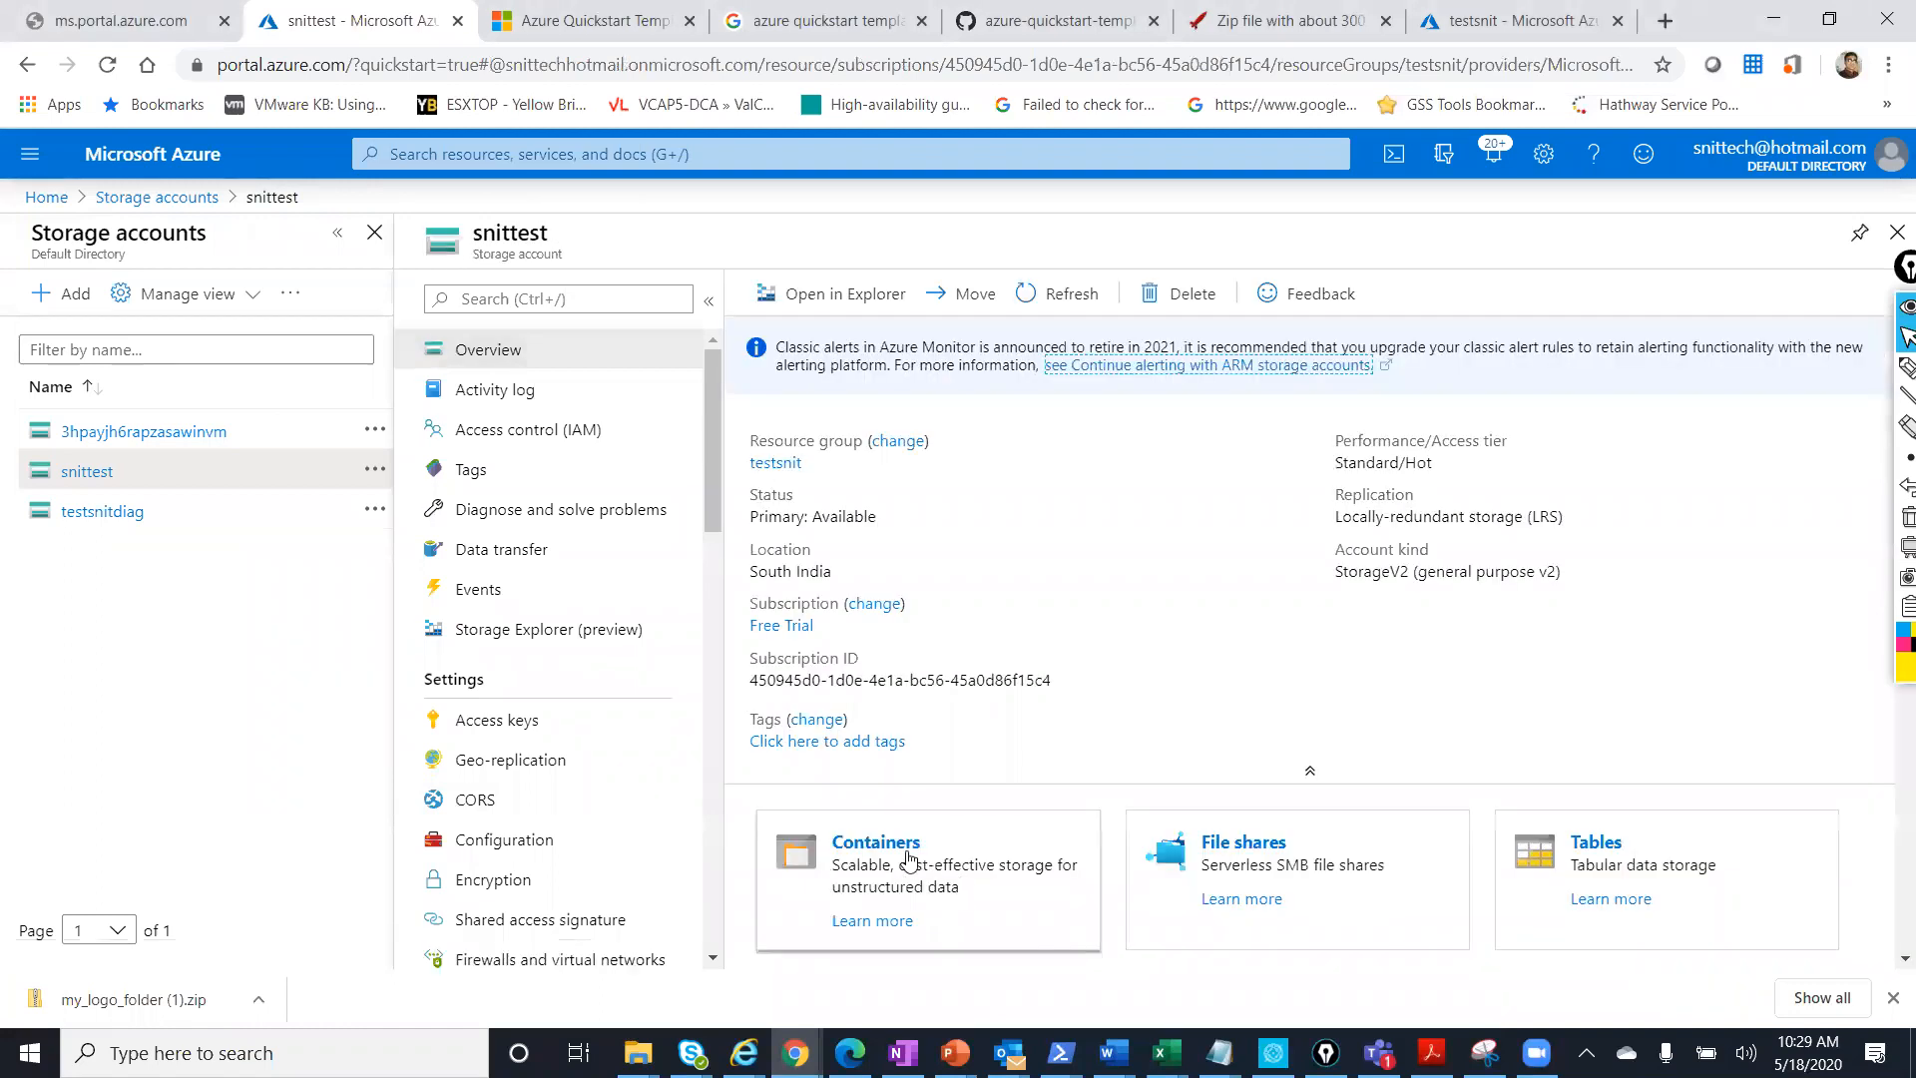
{"action": "left_click", "coordinate": [876, 843]}
{"action": "left_click", "coordinate": [800, 295]}
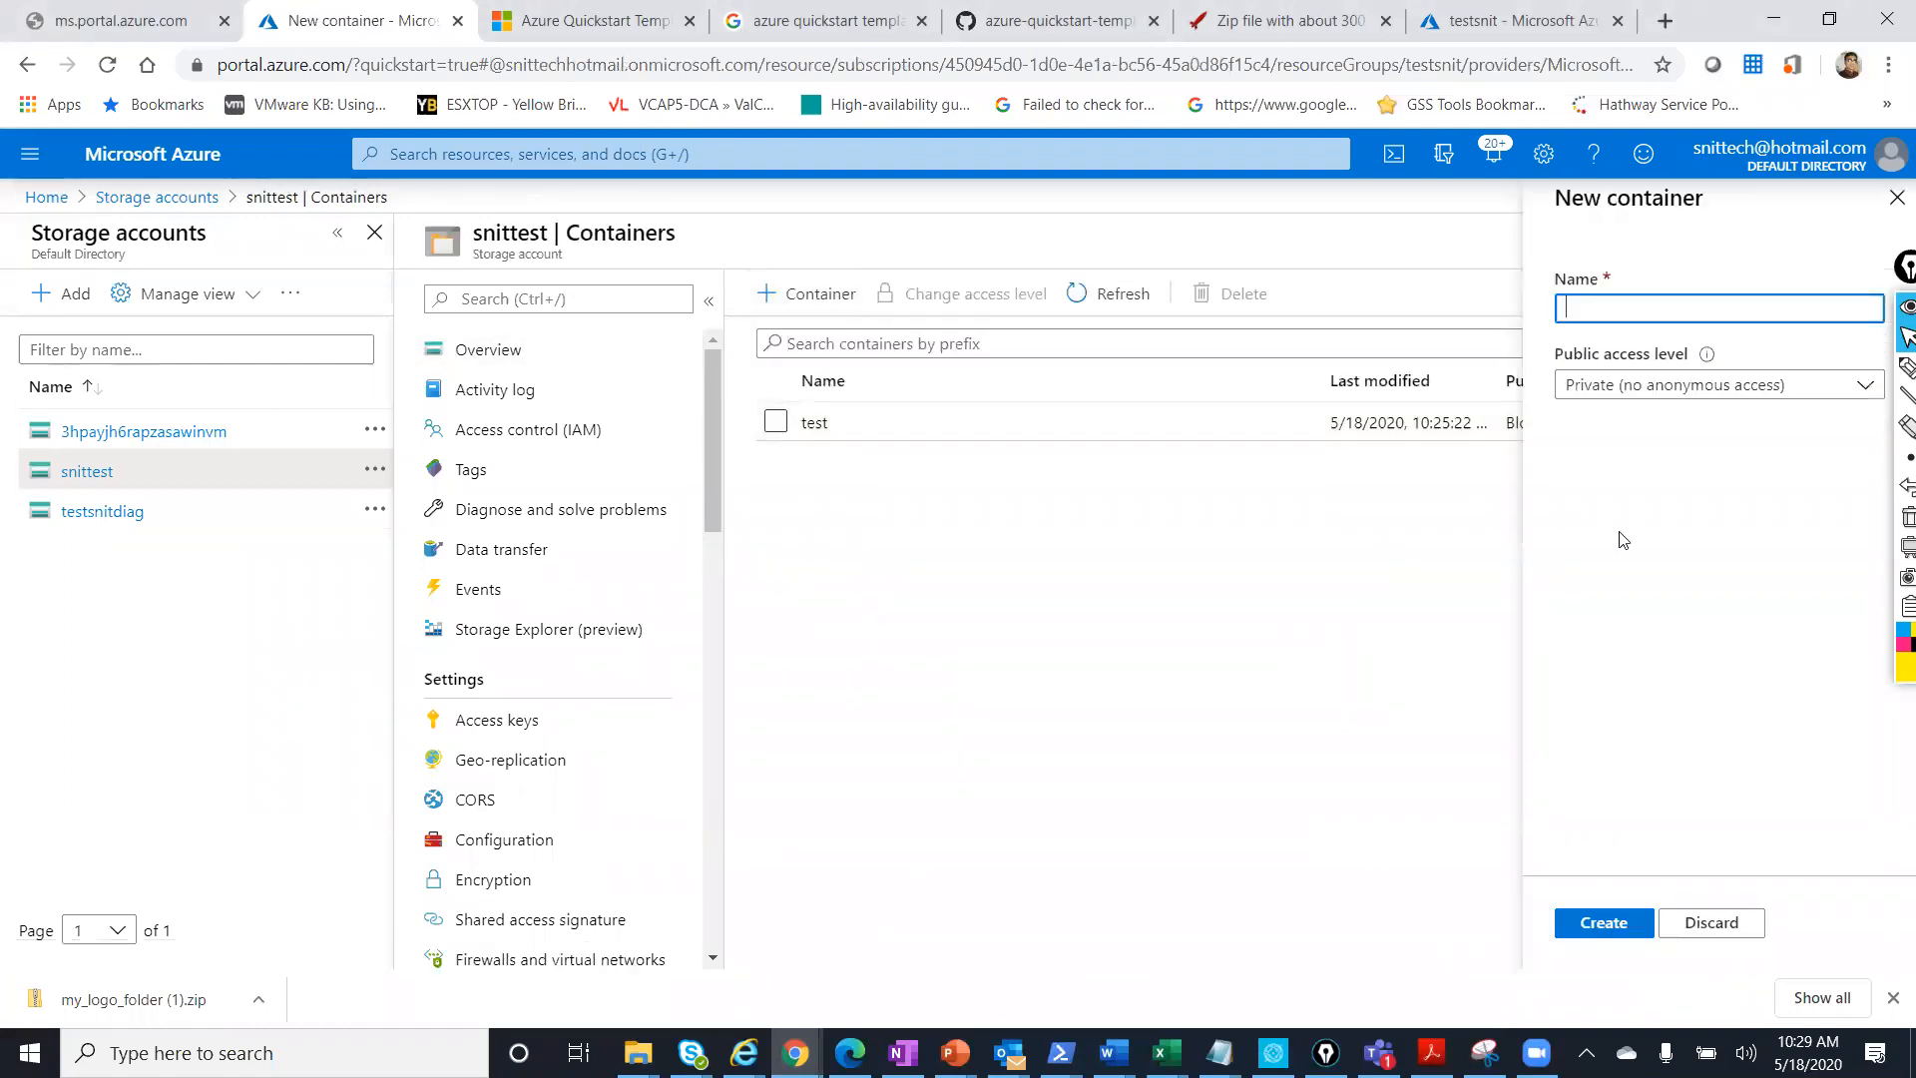
{"action": "type", "text": "snittestnewcontainer"}
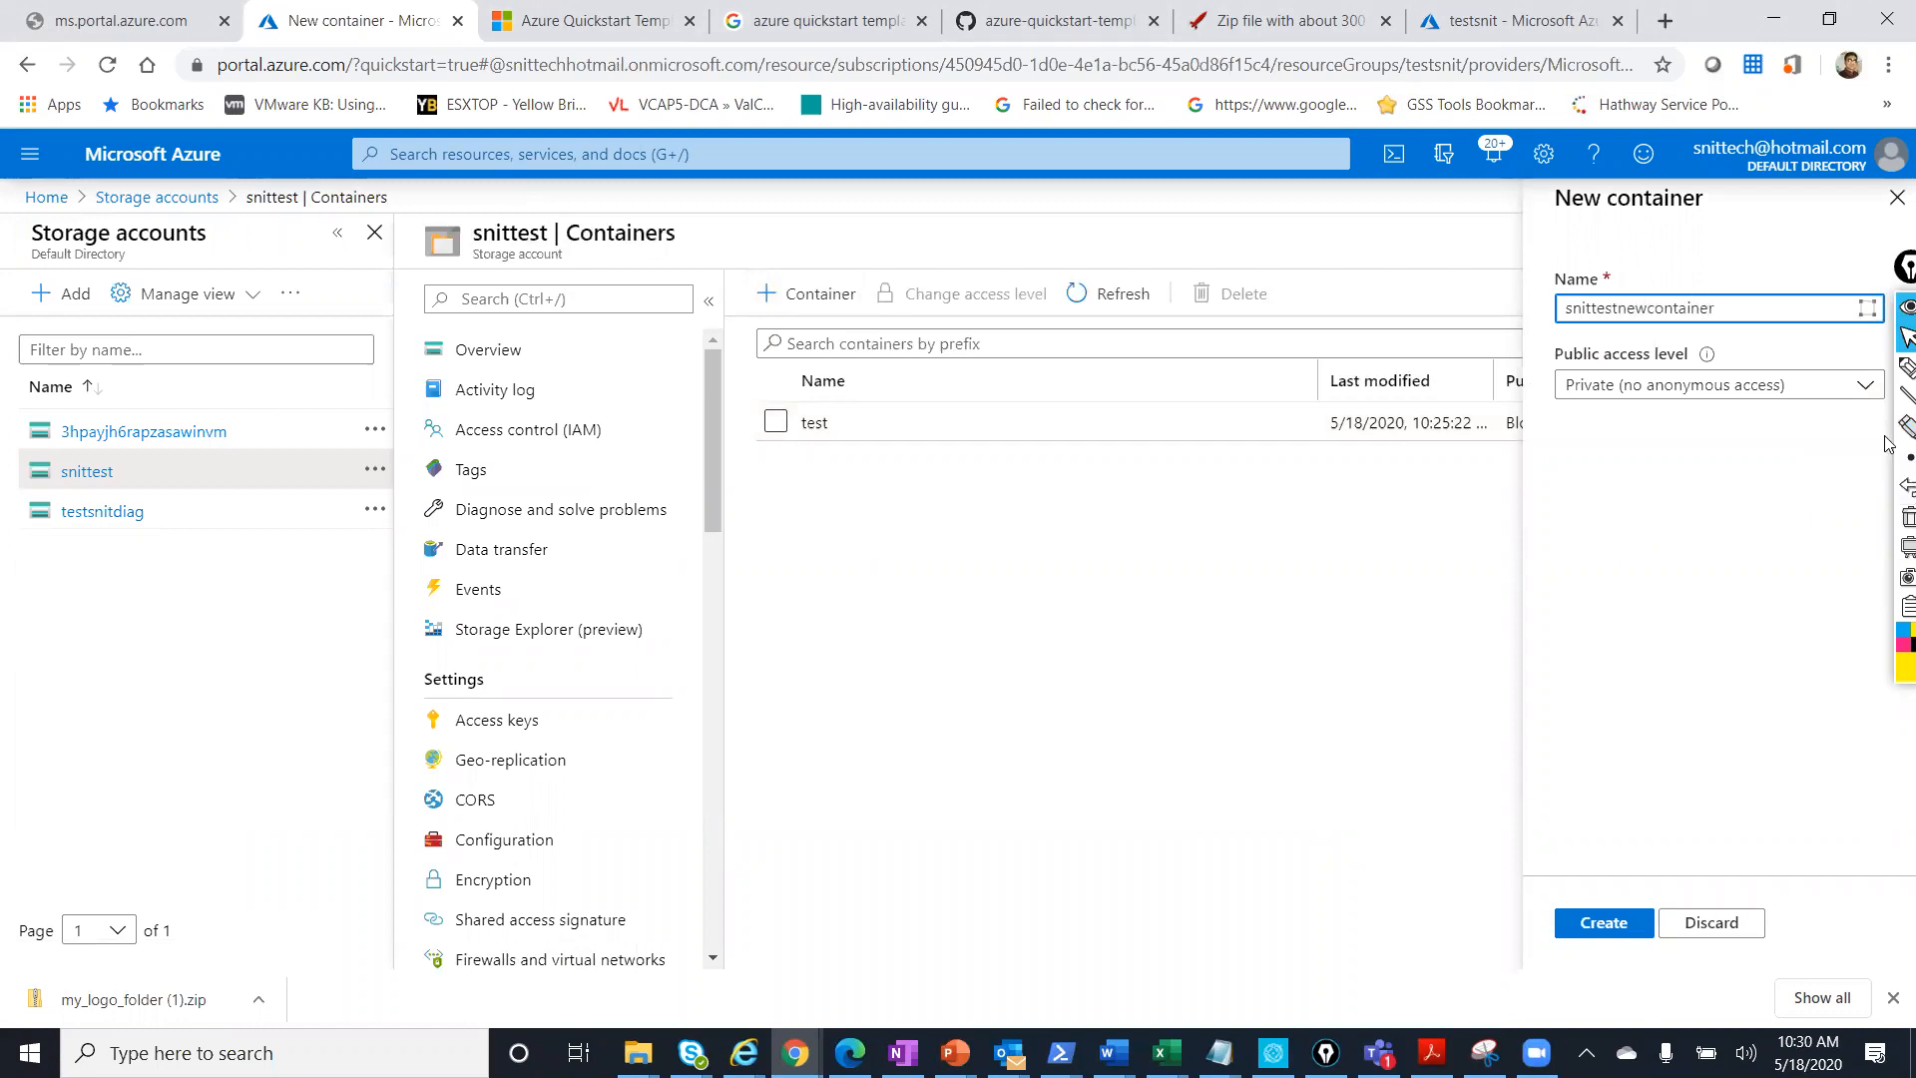
{"action": "left_click", "coordinate": [1652, 388]}
{"action": "left_click", "coordinate": [1544, 464]}
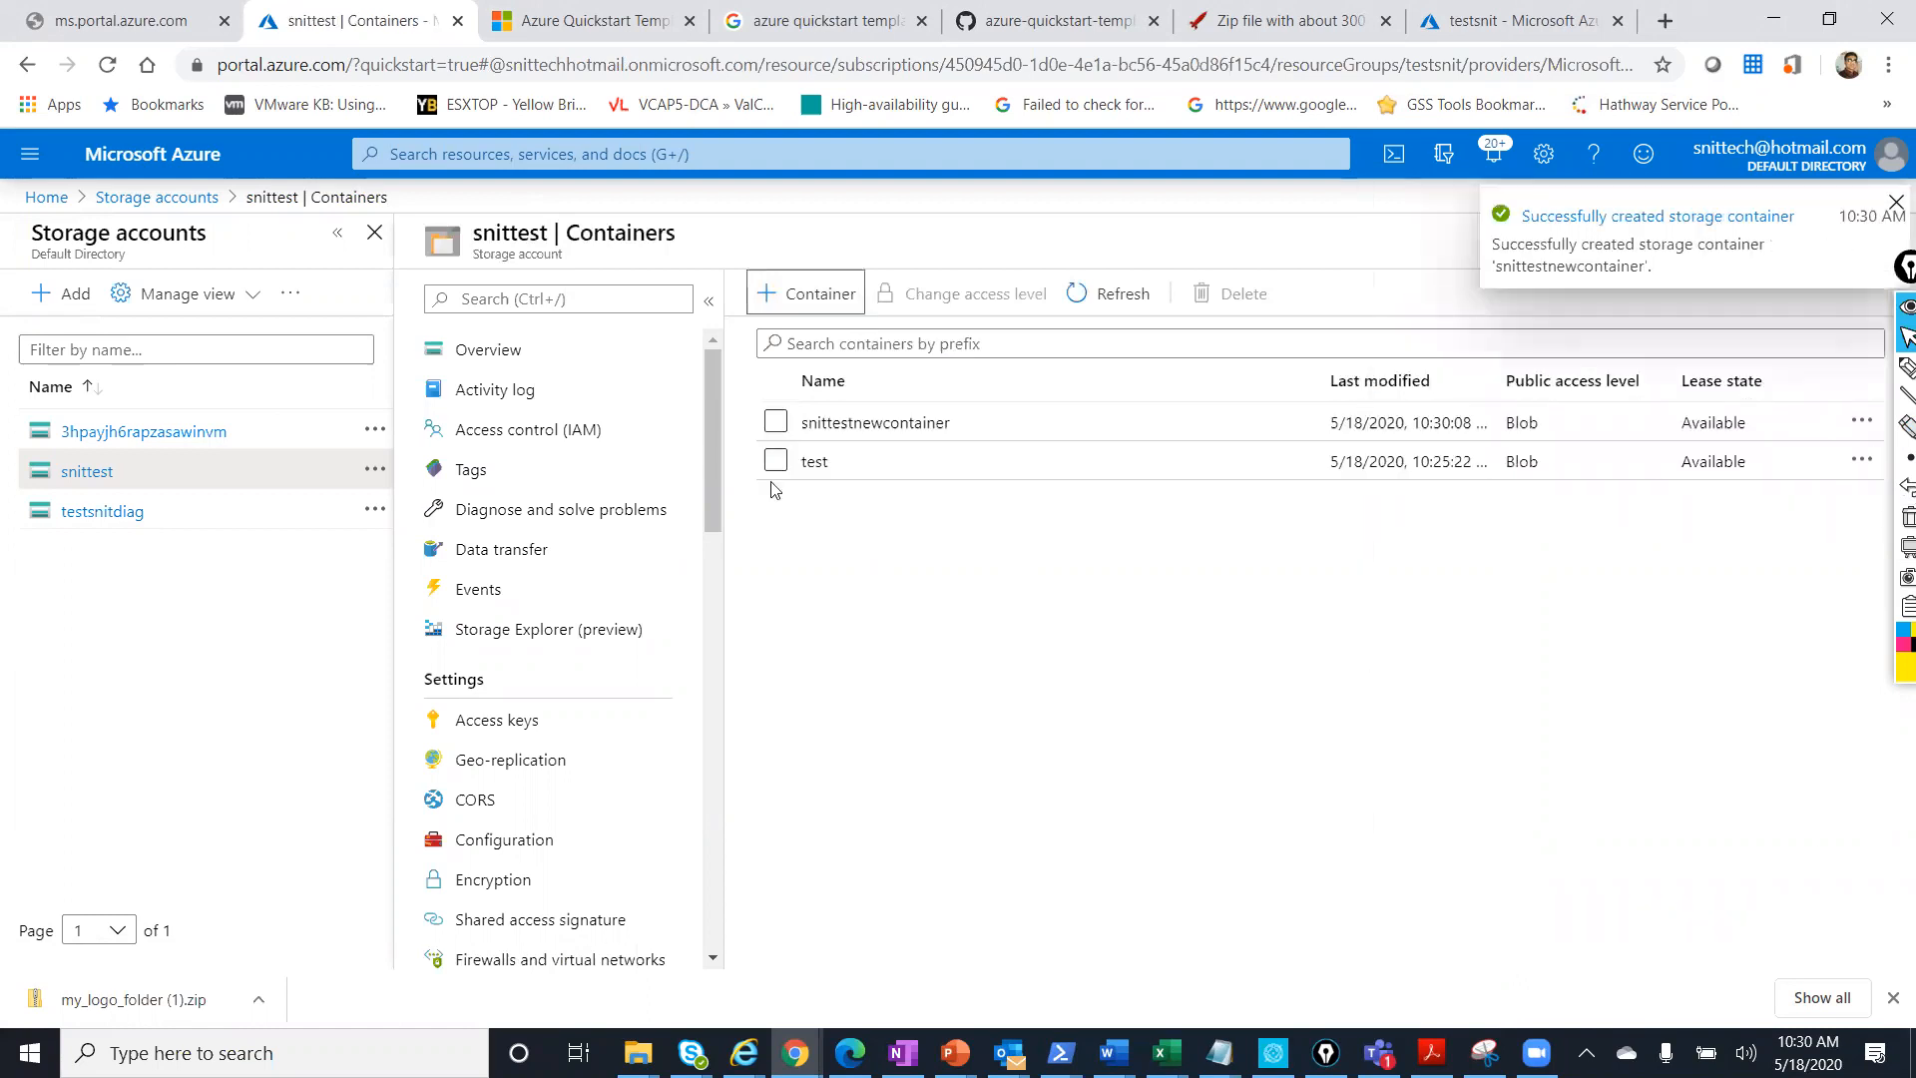
{"action": "left_click", "coordinate": [868, 427]}
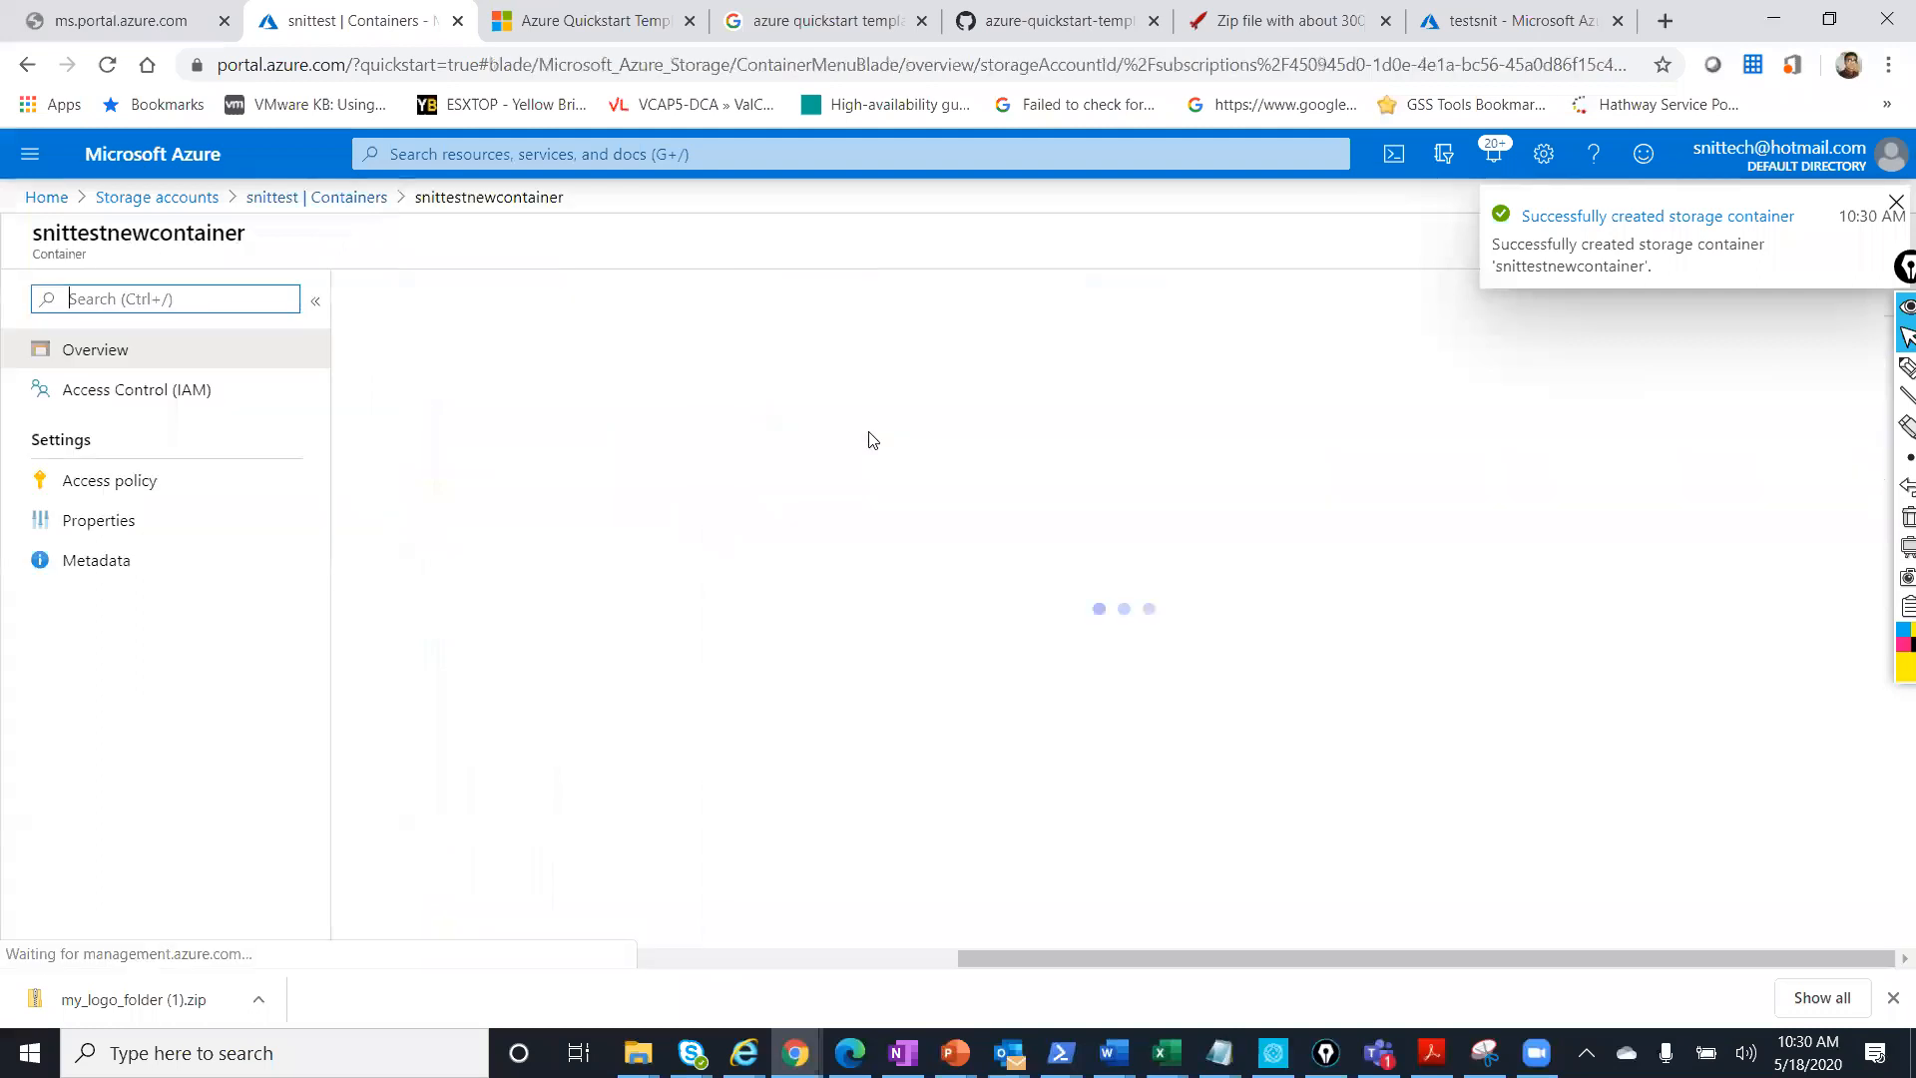
{"action": "left_click", "coordinate": [177, 529]}
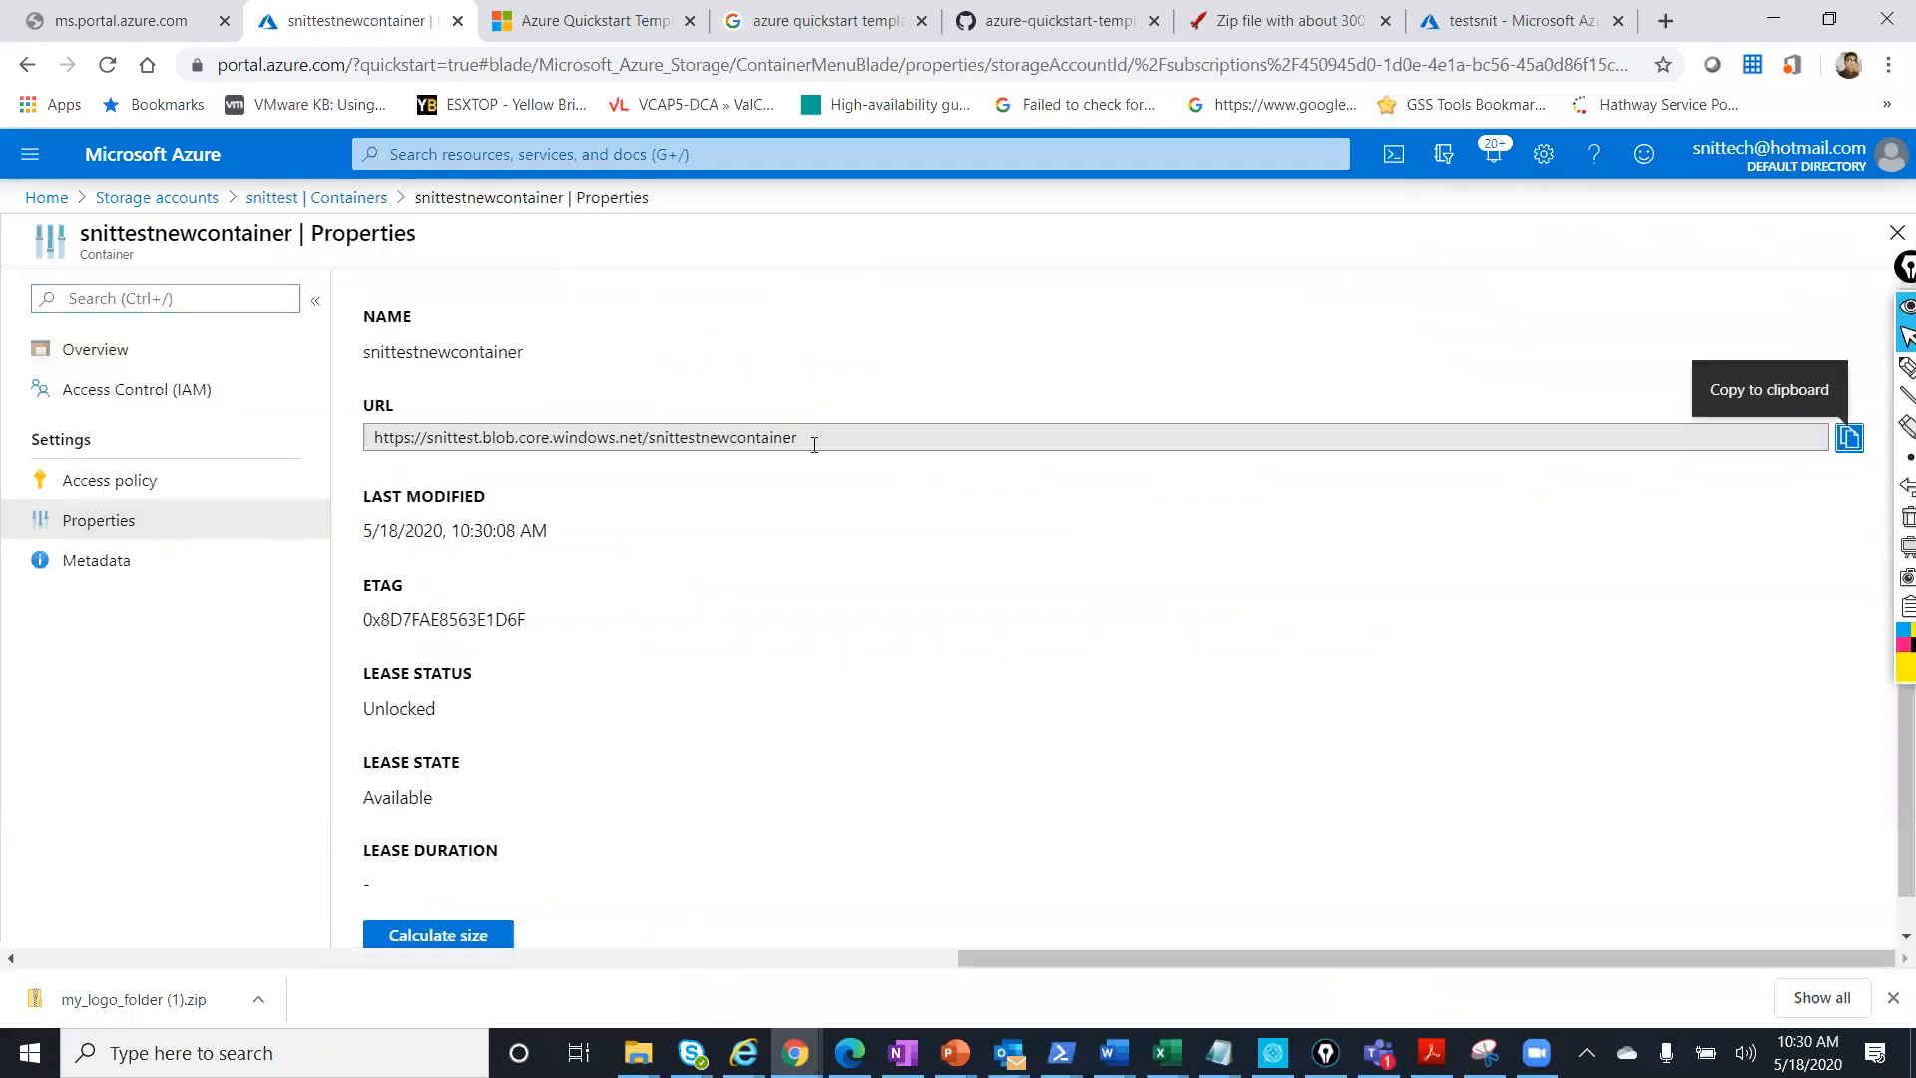
{"action": "left_click_drag", "start_coordinate": [816, 441], "coordinate": [652, 441]}
{"action": "left_click_drag", "start_coordinate": [359, 441], "coordinate": [342, 440]}
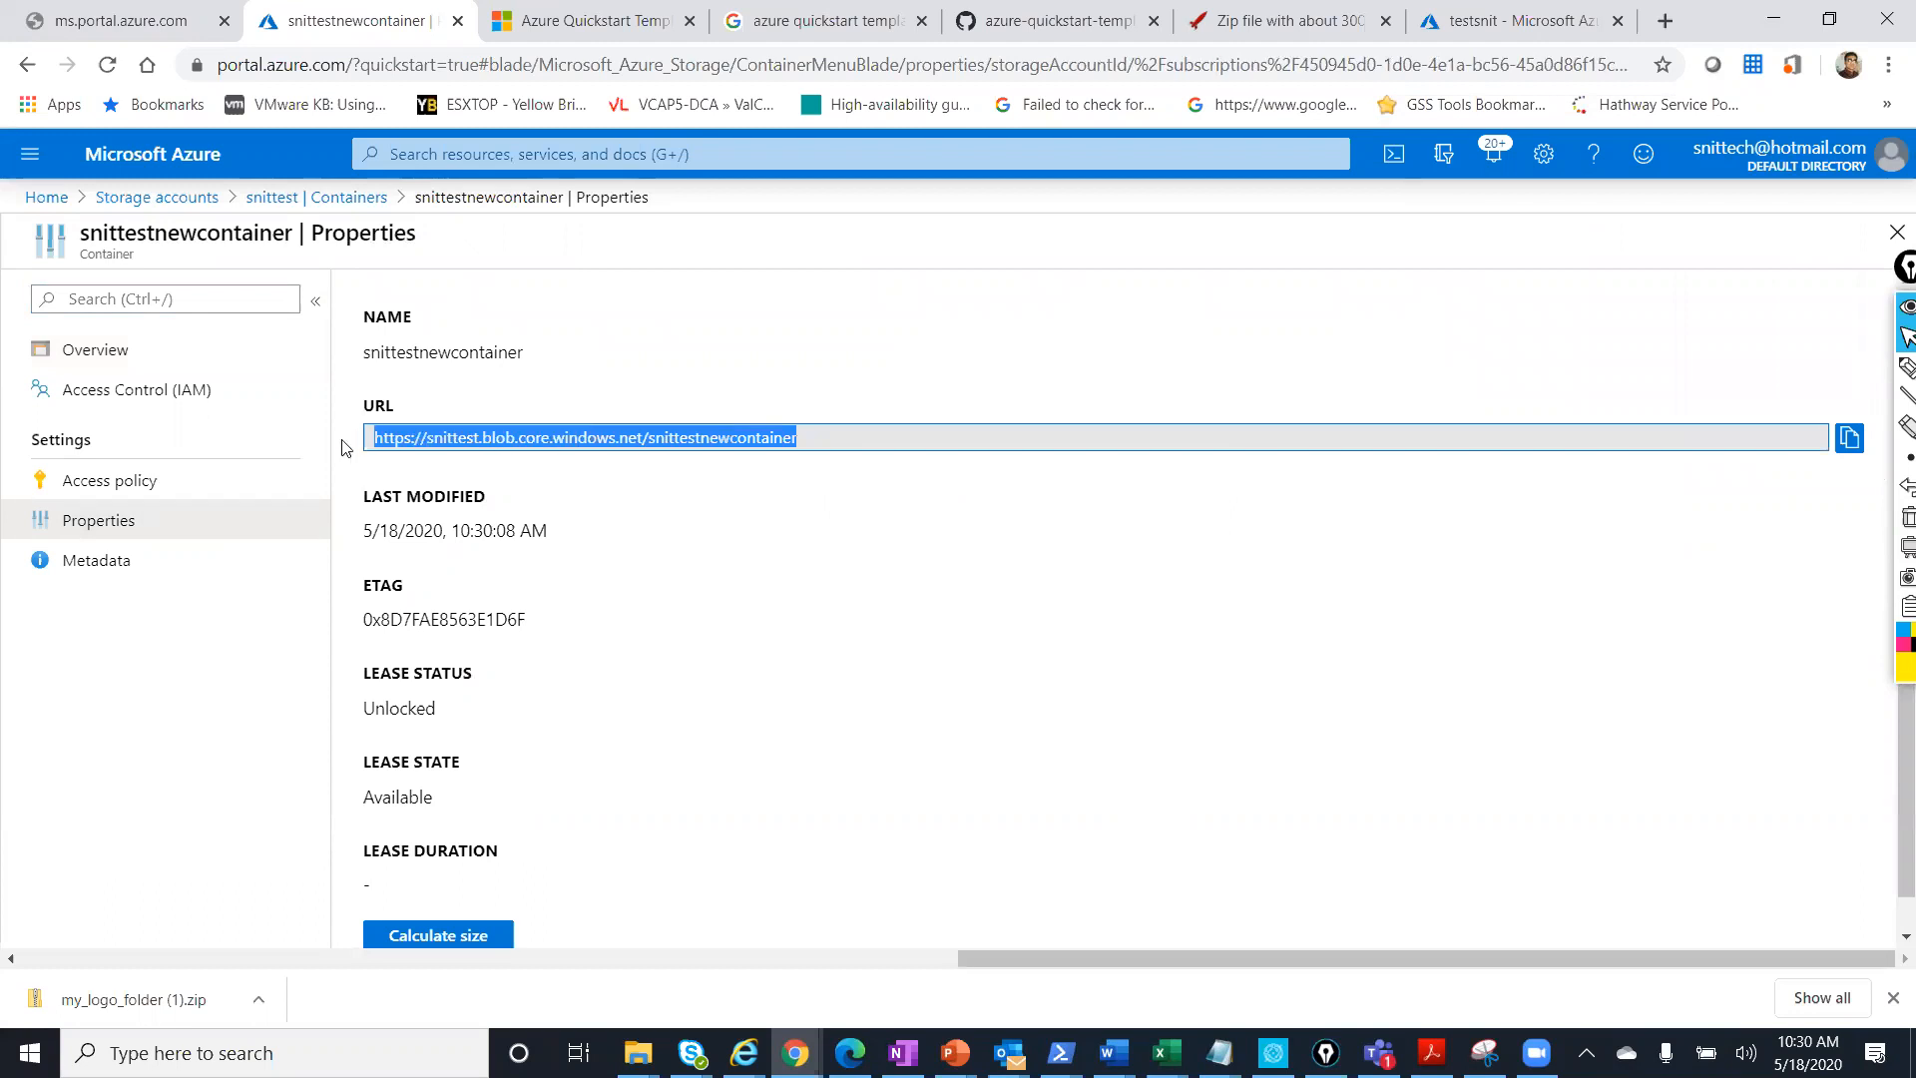
Highlight the account name and container name in the URL, then return to the Blob Storage Concepts slide.
{"action": "left_click", "coordinate": [376, 433]}
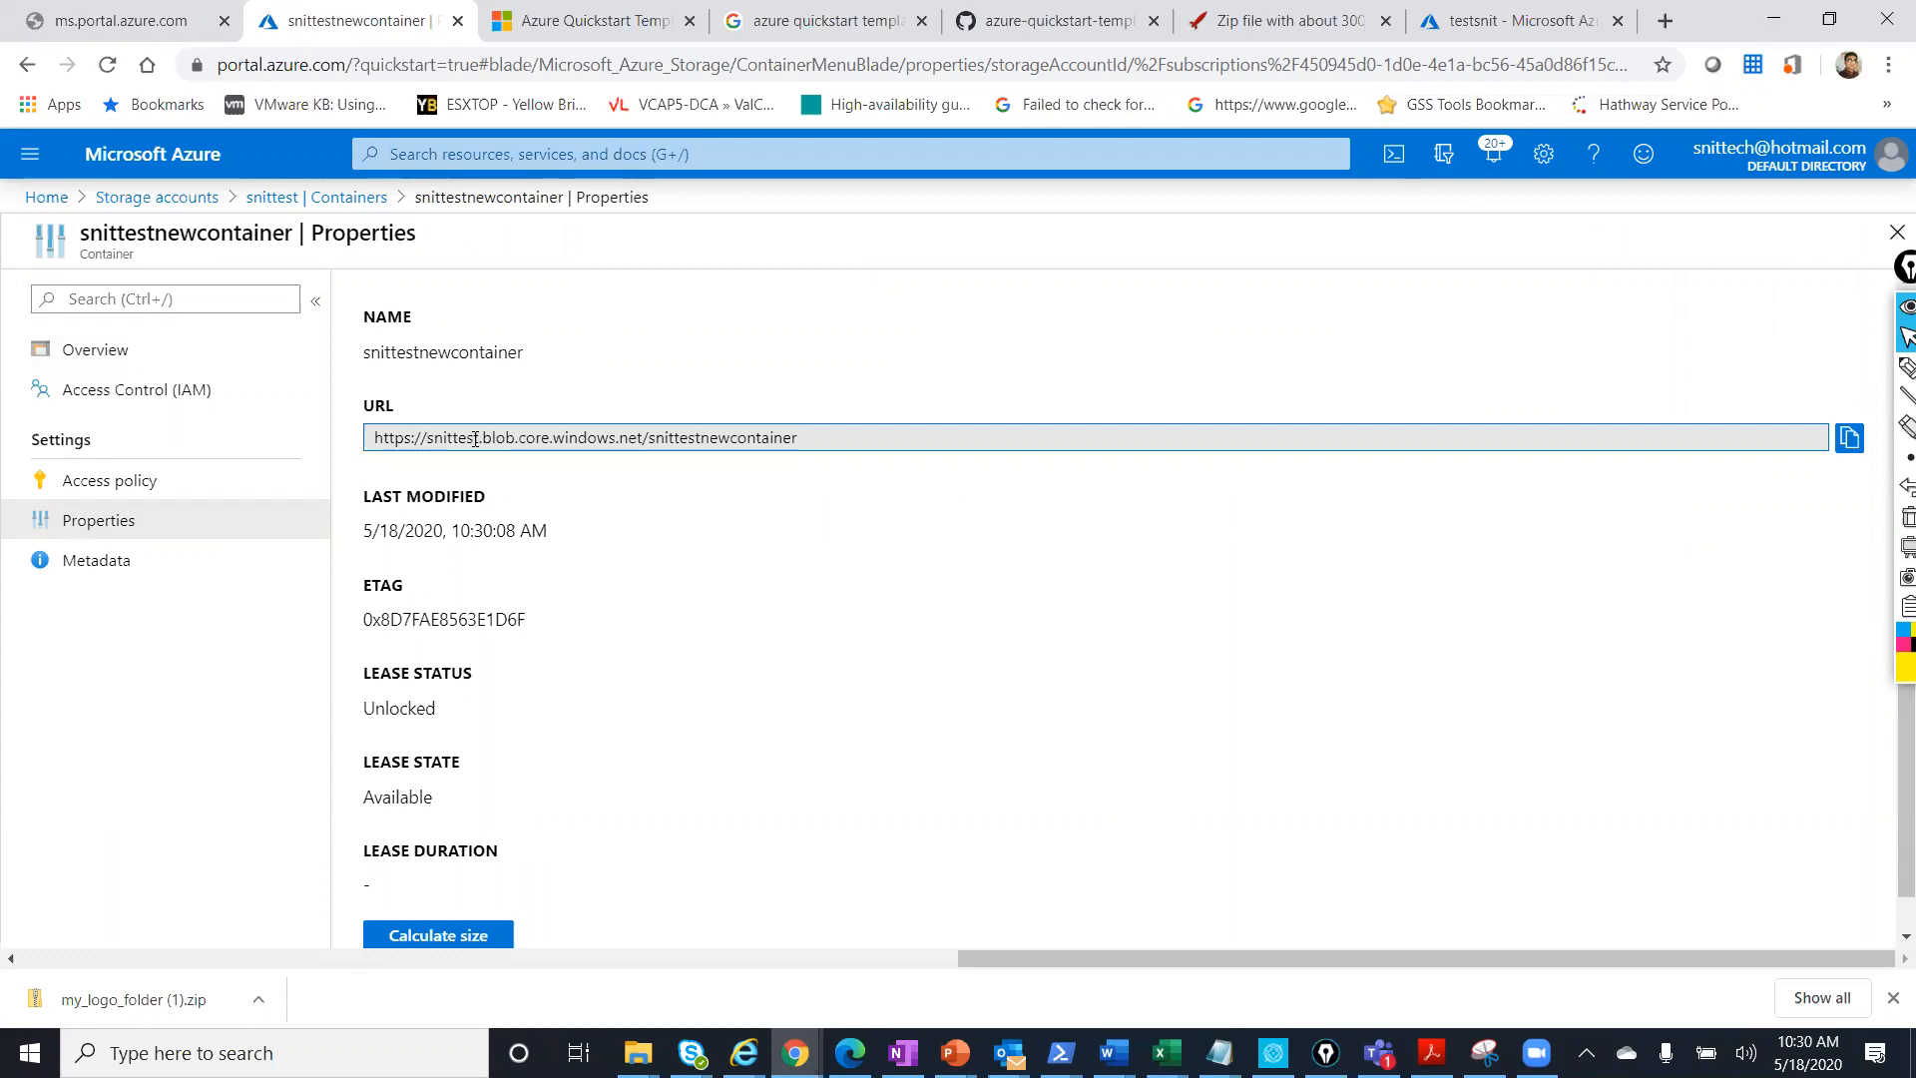
{"action": "left_click_drag", "start_coordinate": [481, 439], "coordinate": [420, 437]}
{"action": "left_click_drag", "start_coordinate": [808, 437], "coordinate": [646, 429]}
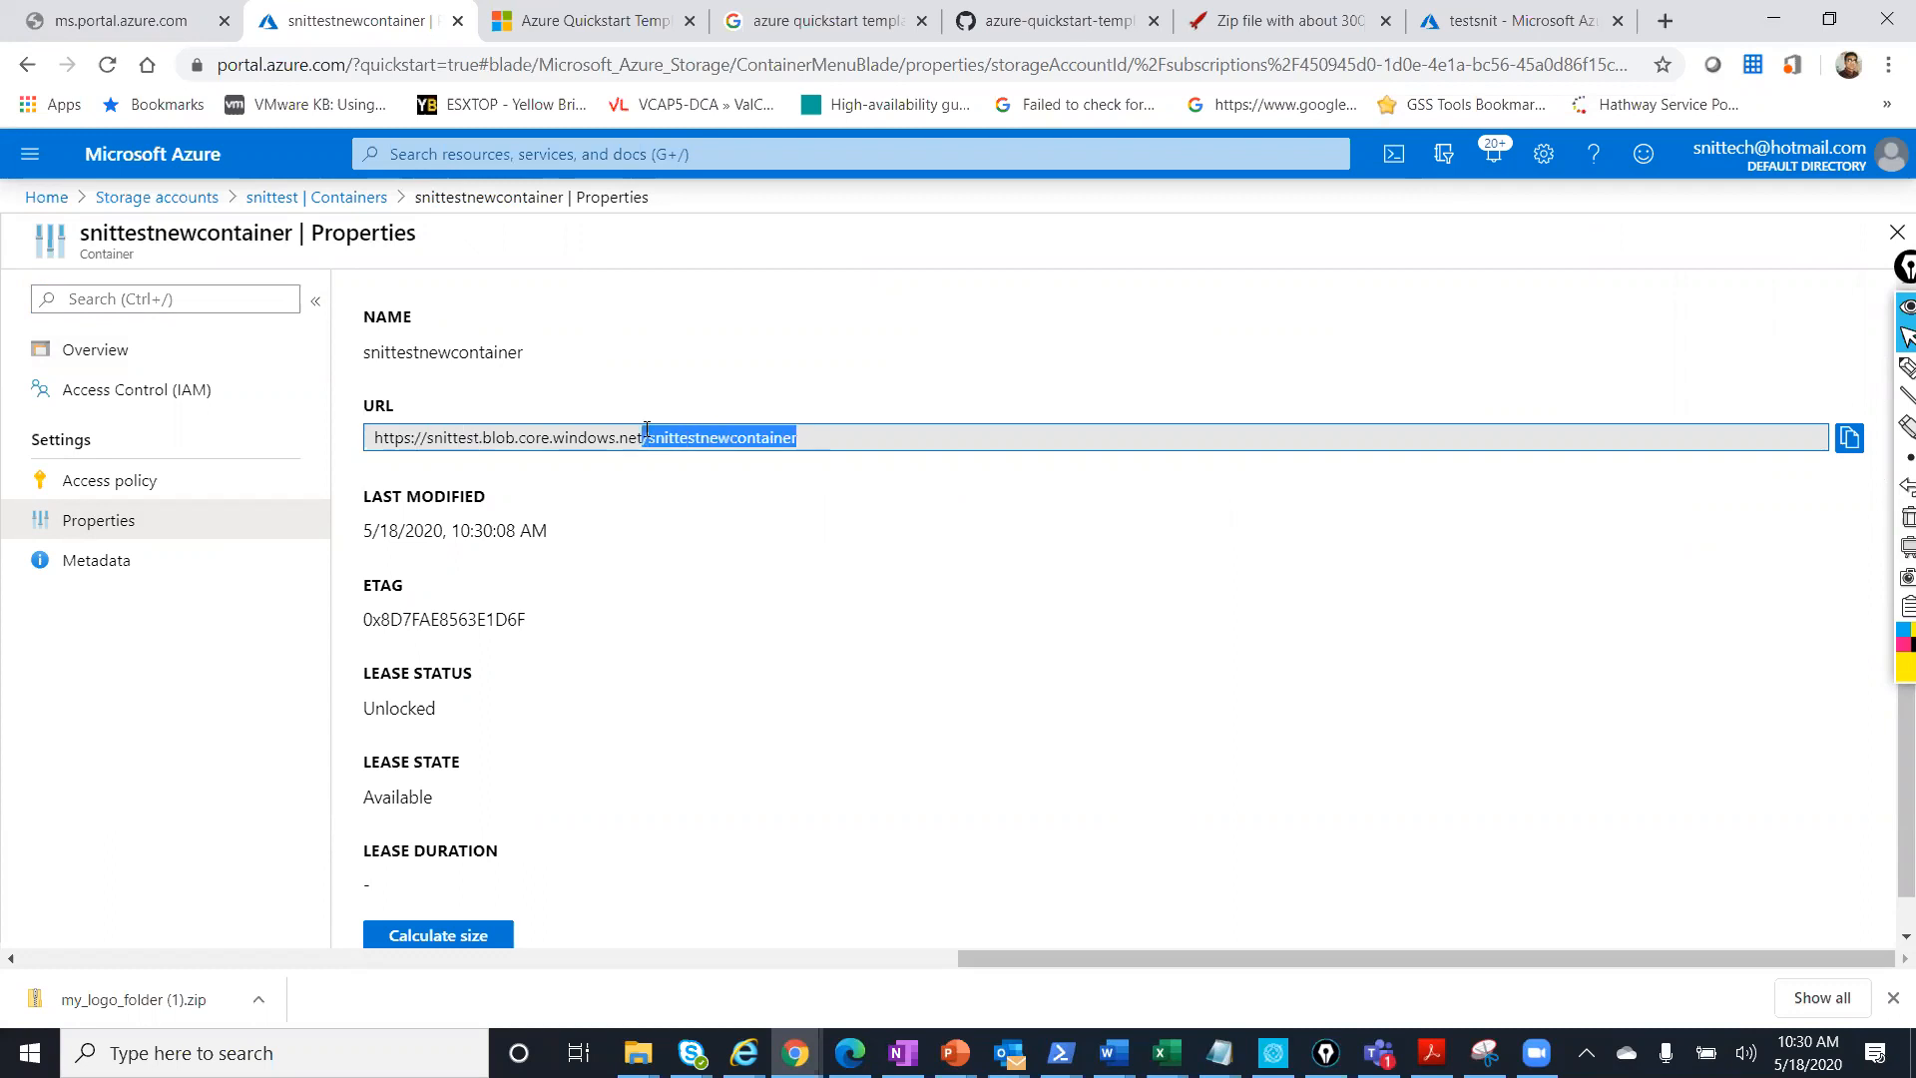
{"action": "left_click", "coordinate": [646, 436]}
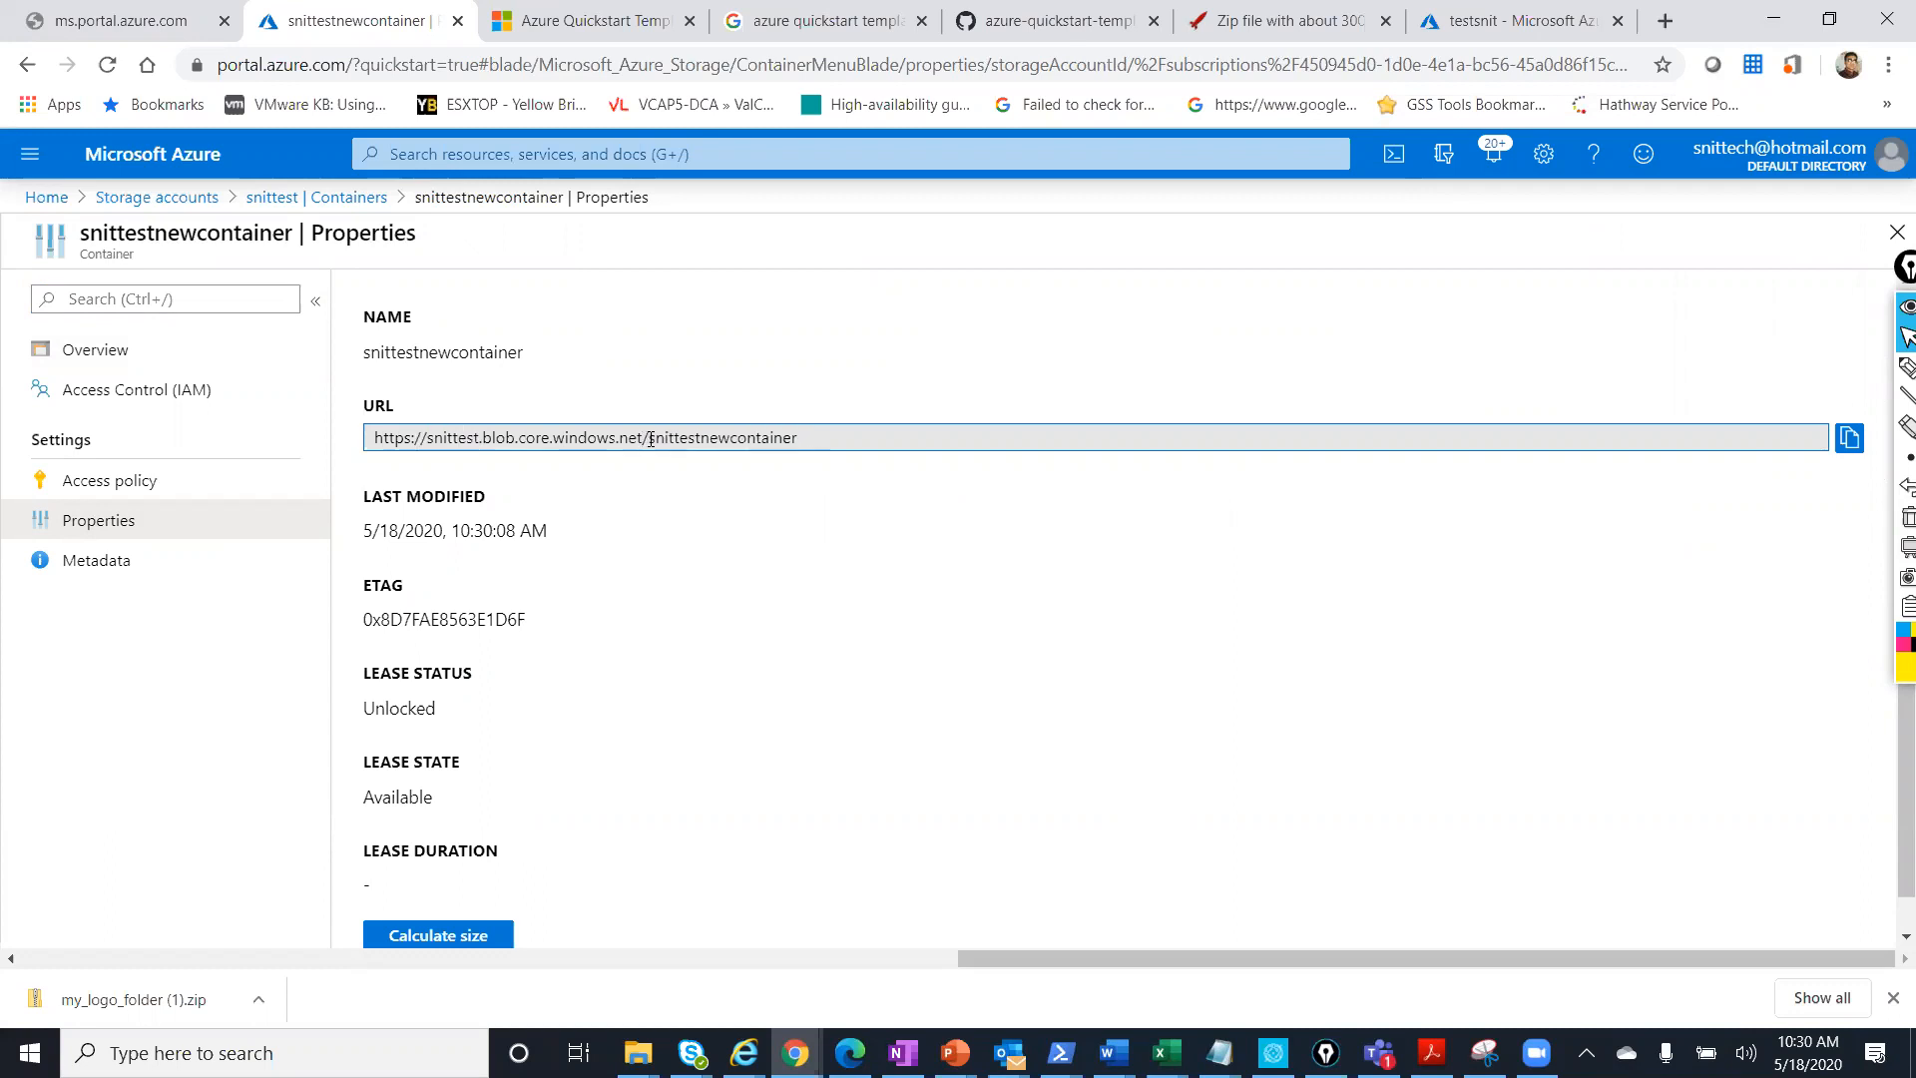
{"action": "left_click_drag", "start_coordinate": [646, 437], "coordinate": [820, 439]}
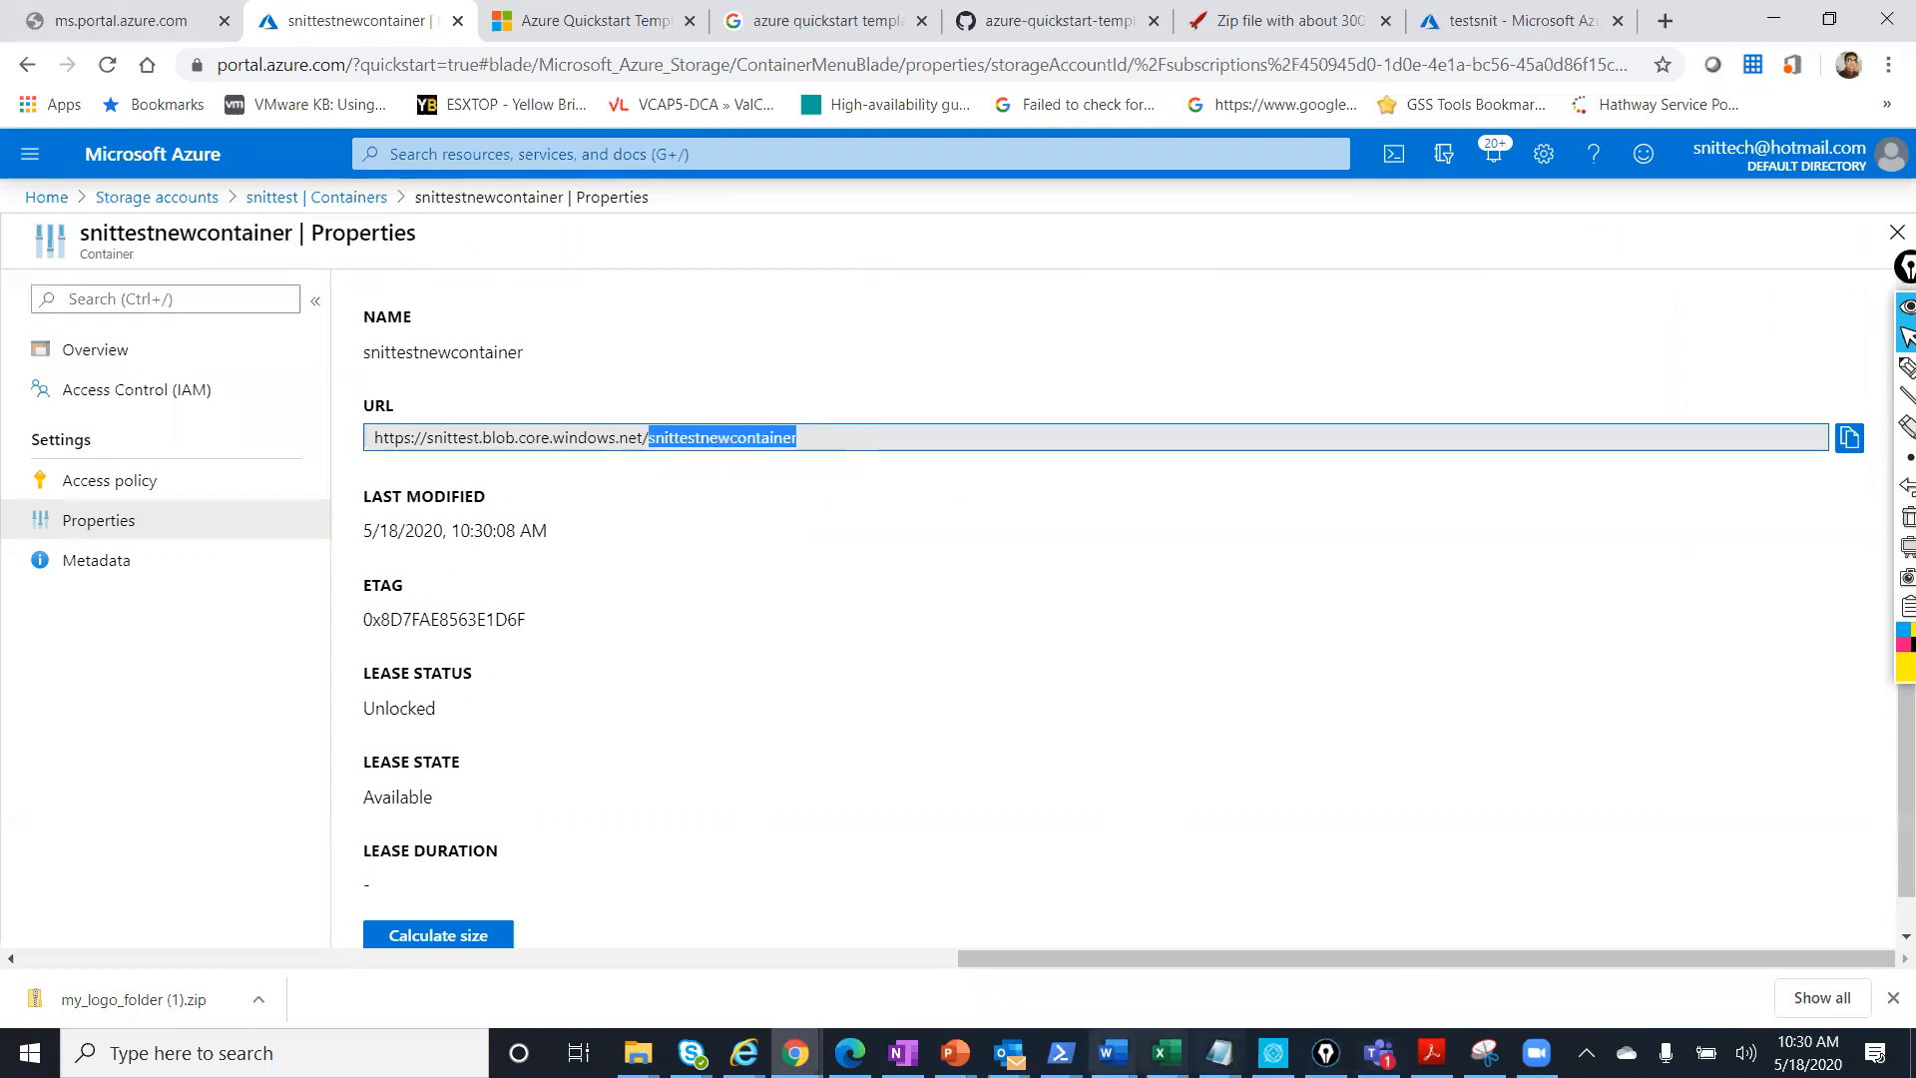
{"action": "left_click", "coordinate": [954, 1053]}
{"action": "left_click", "coordinate": [1359, 948]}
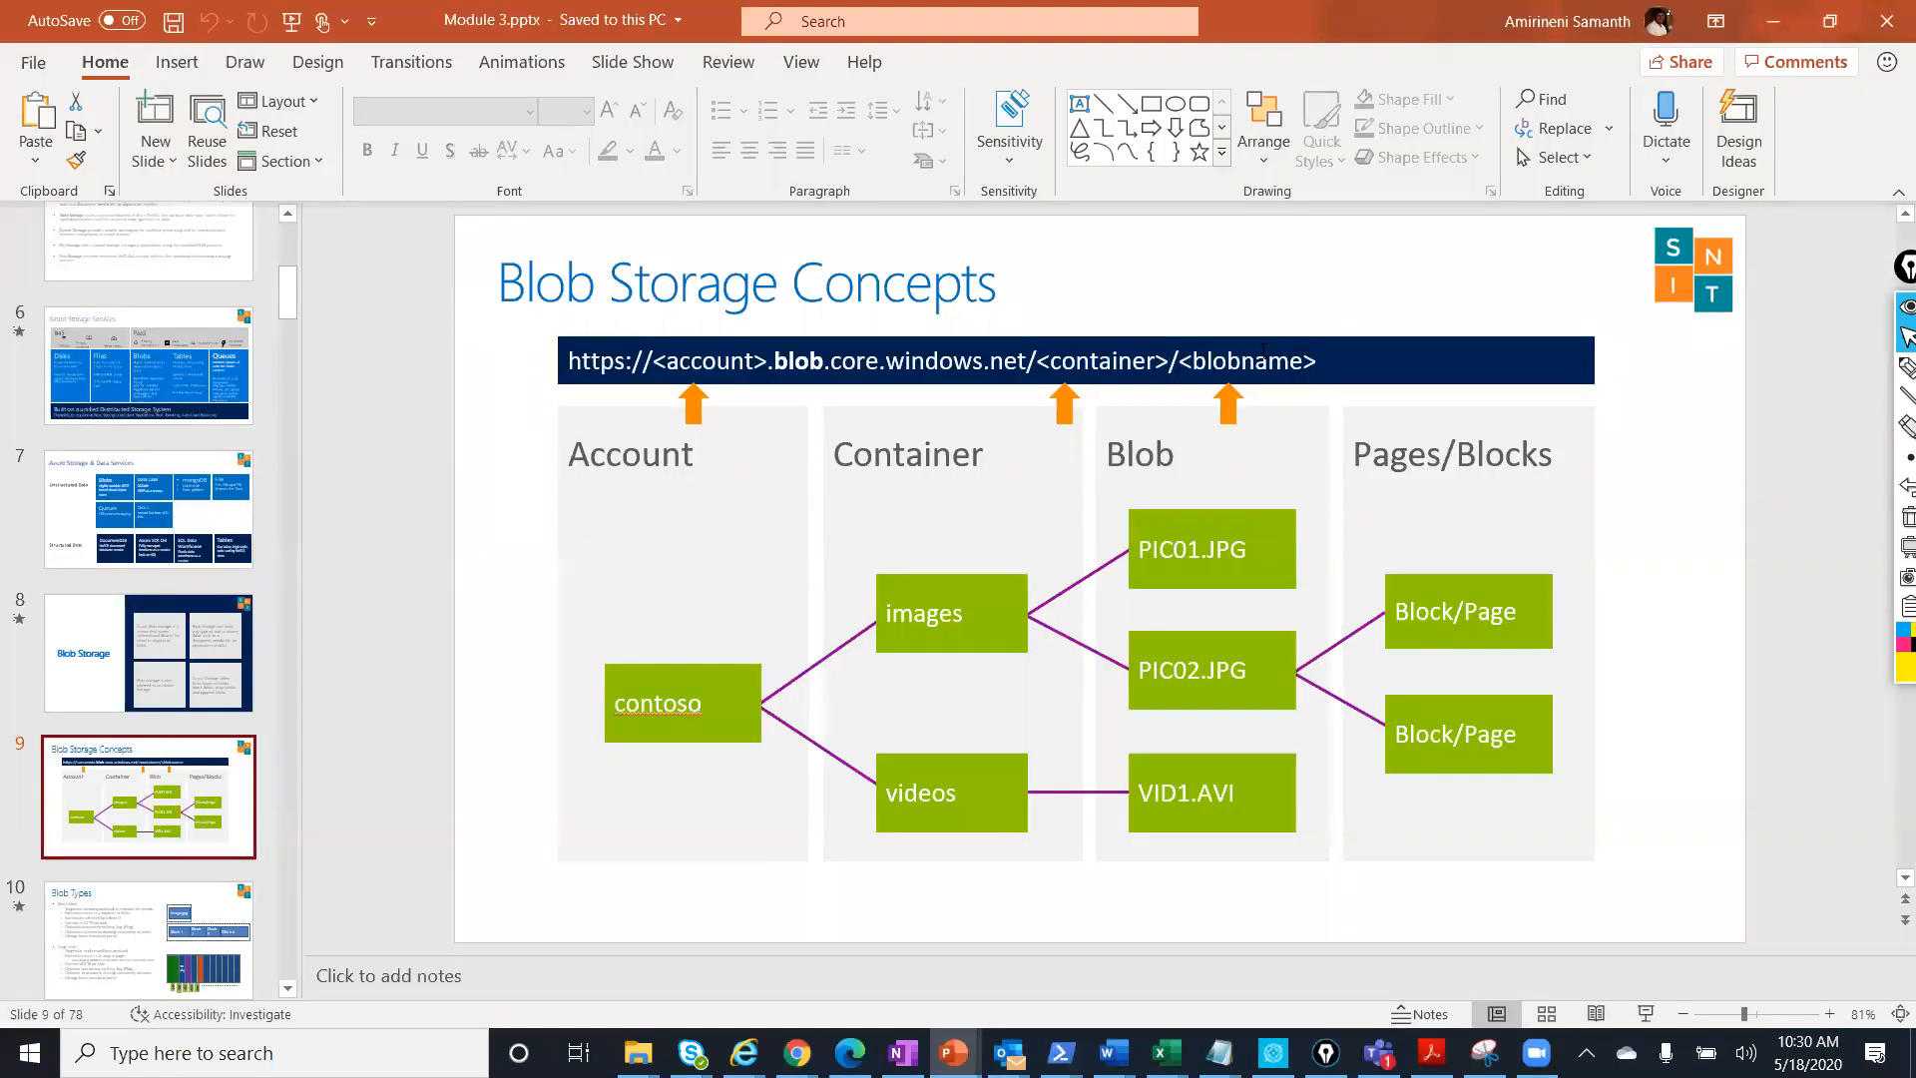
Scroll the thumbnail pane and select slide 10, Blob Types.
{"action": "scroll", "coordinate": [164, 803], "scroll_direction": "down", "scroll_amount": 2}
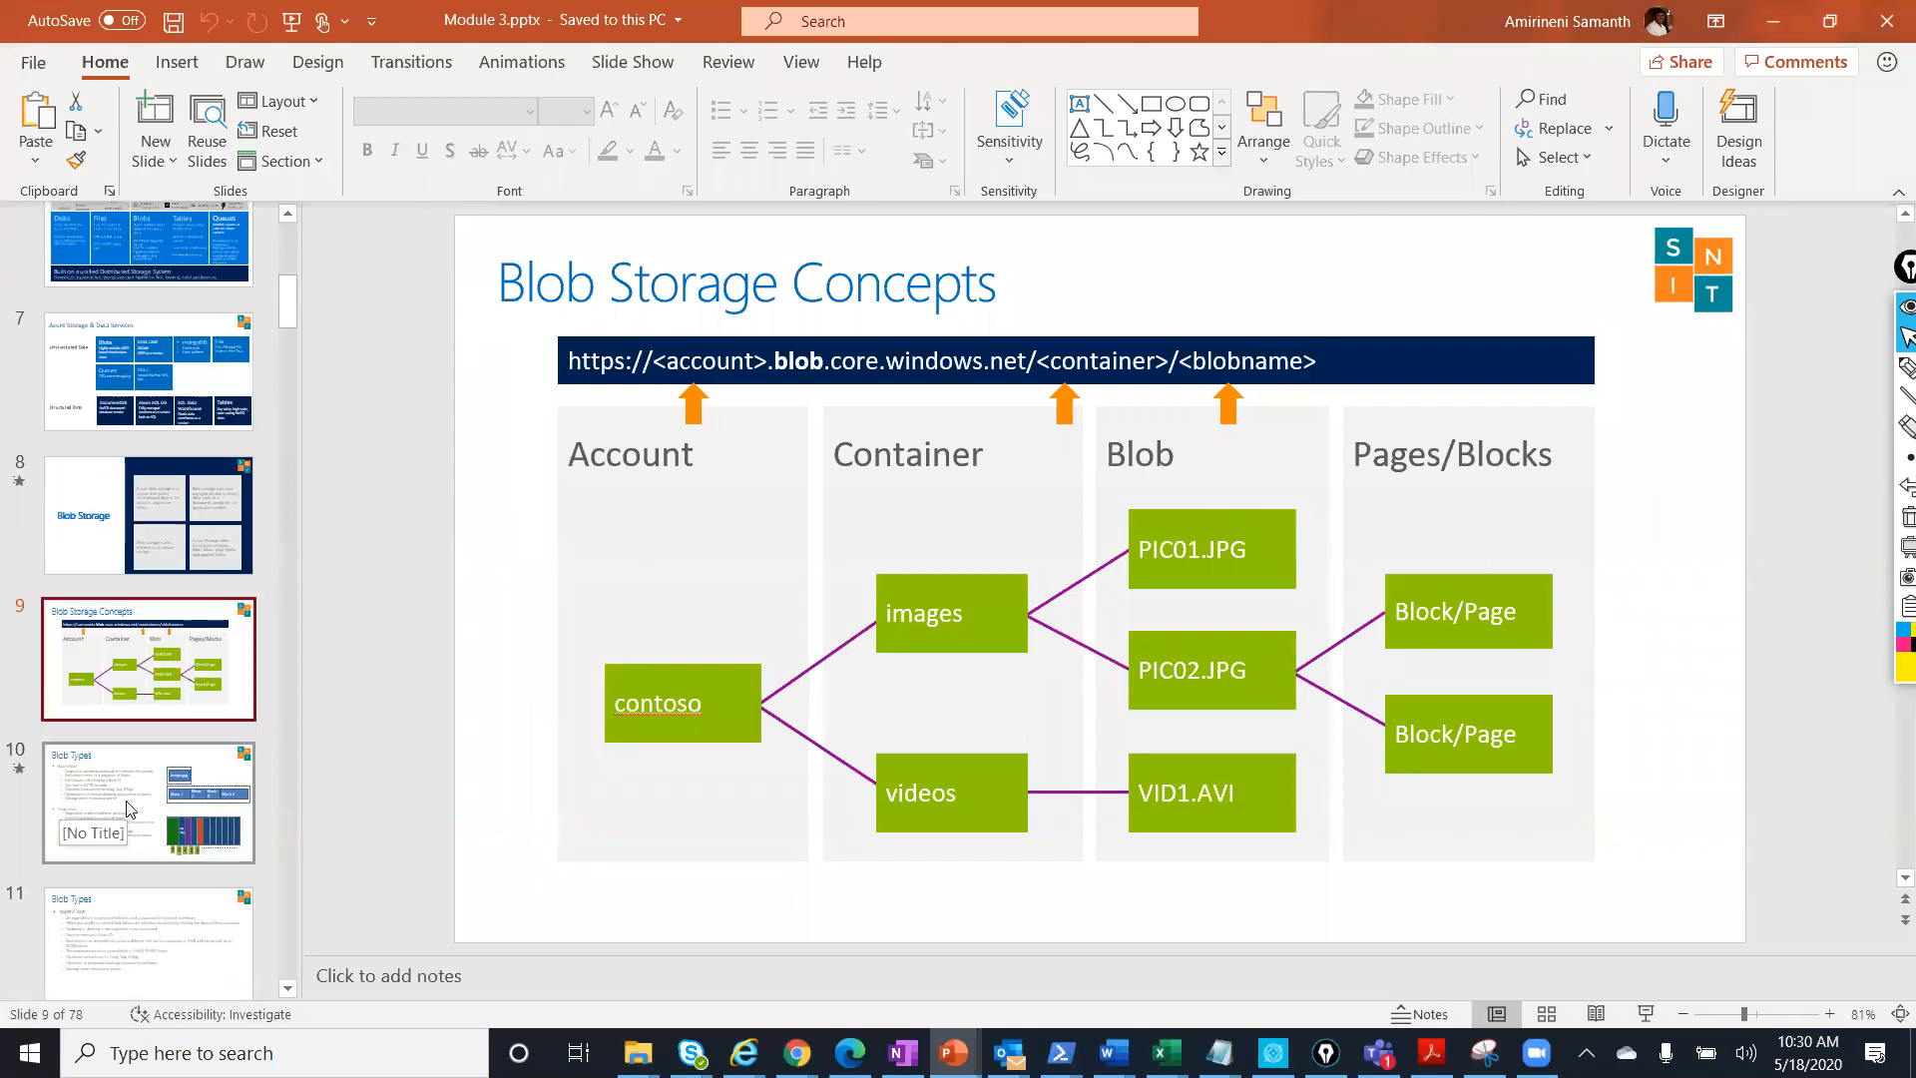
{"action": "left_click", "coordinate": [132, 810]}
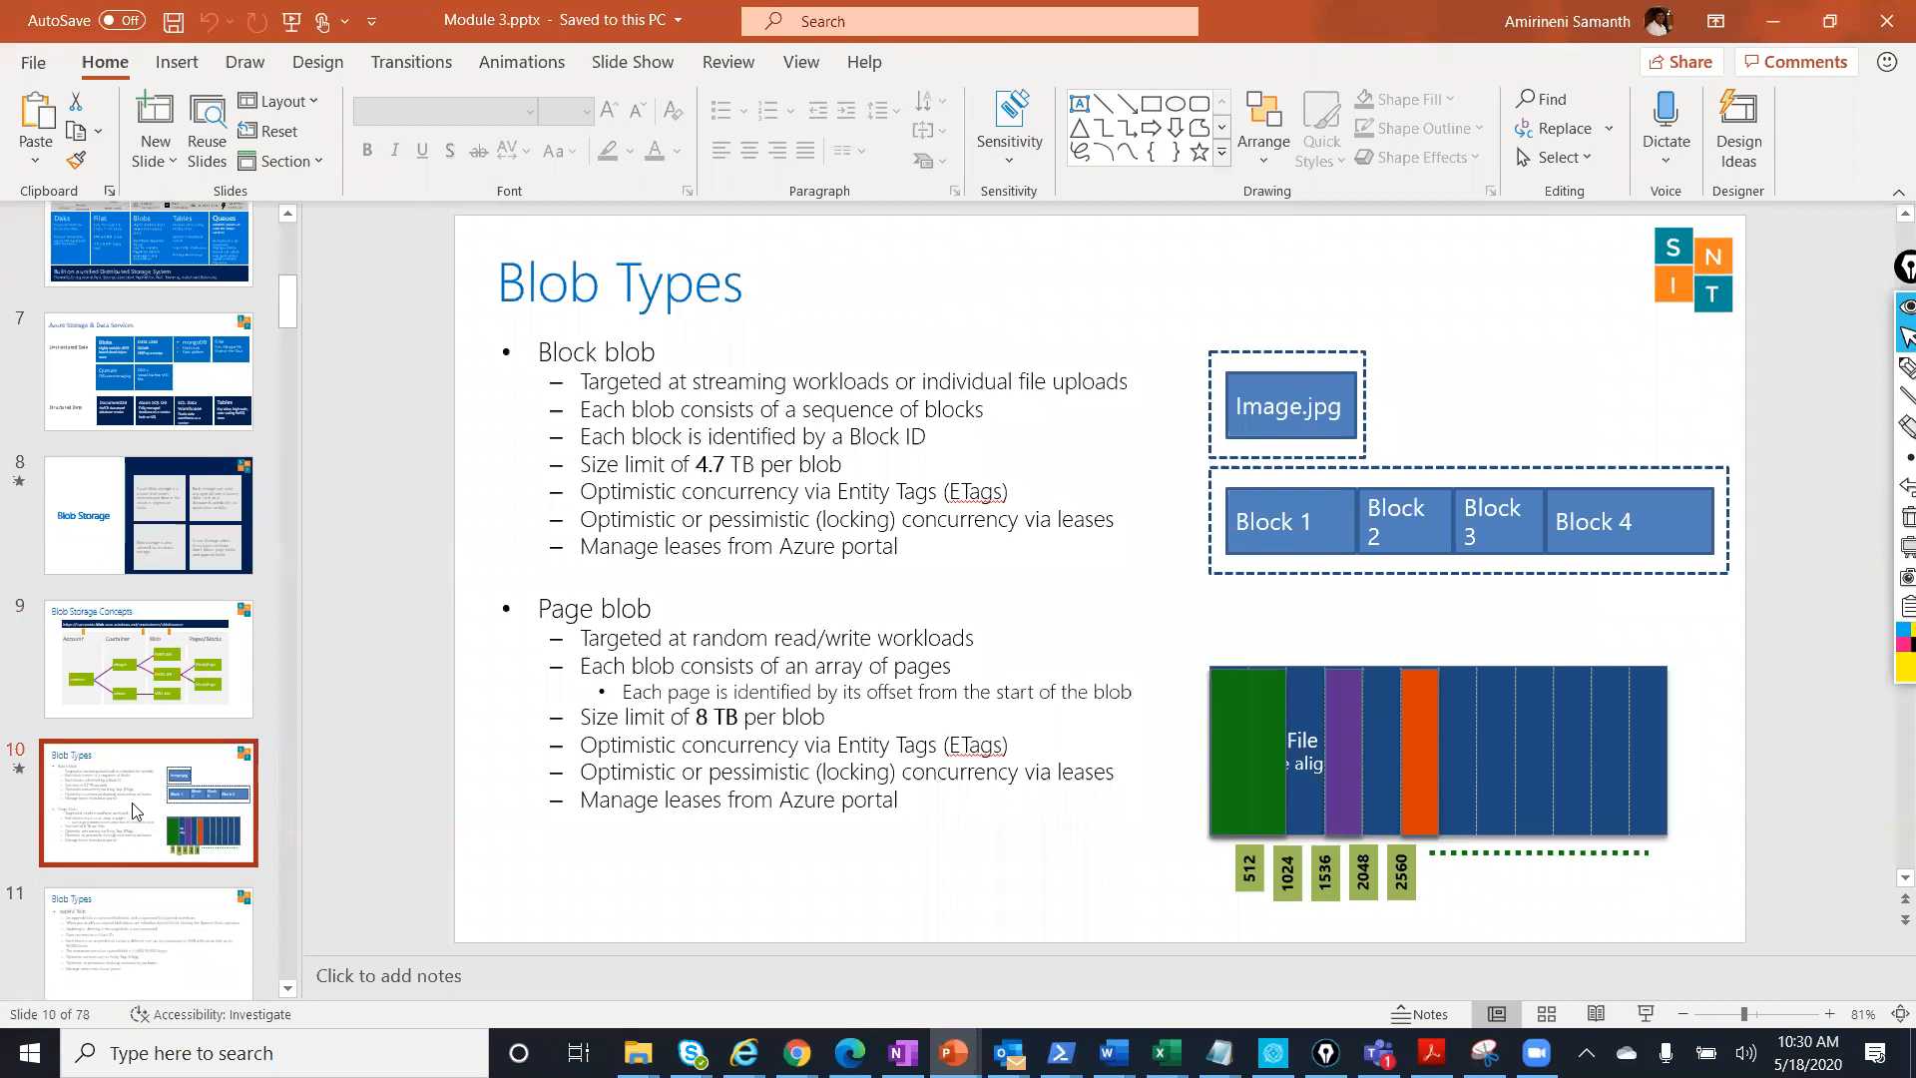
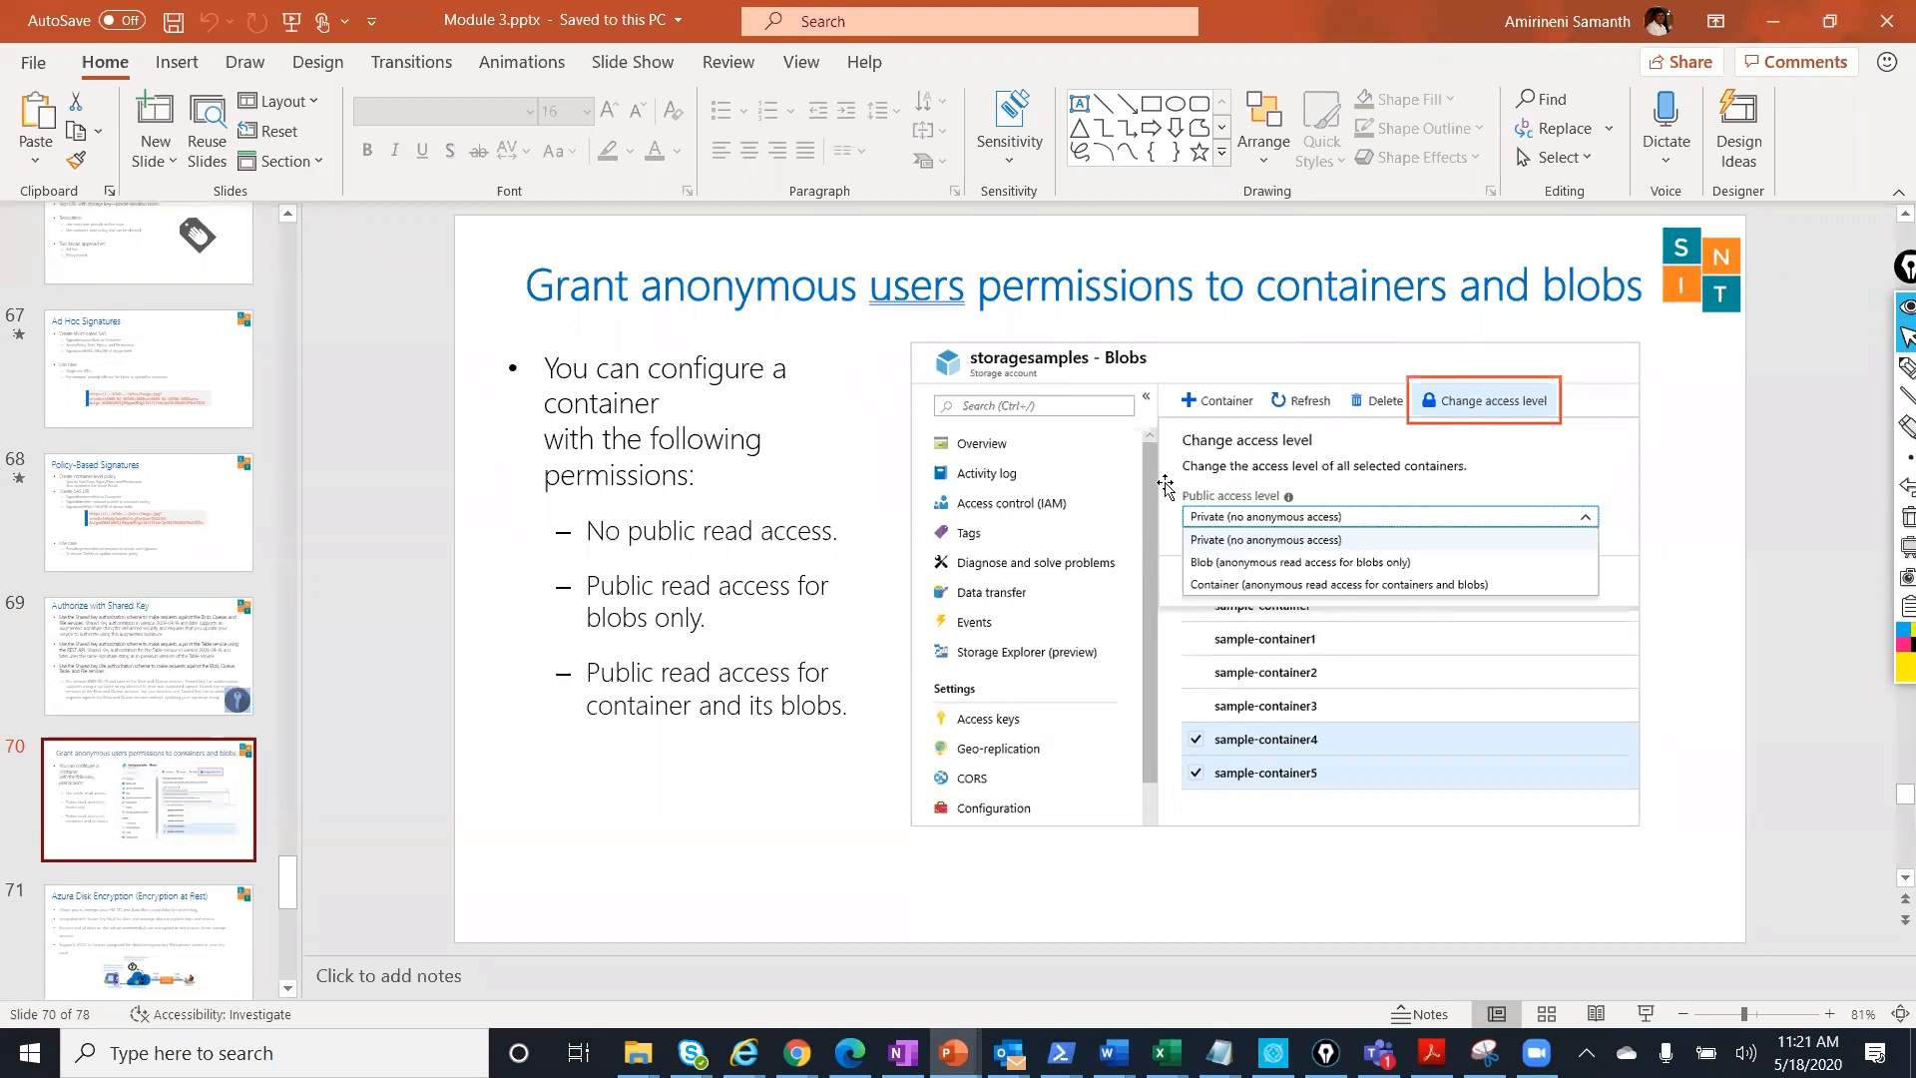
Go to slide 71, Azure Disk Encryption, in the PowerPoint deck.
{"action": "left_click", "coordinate": [242, 886]}
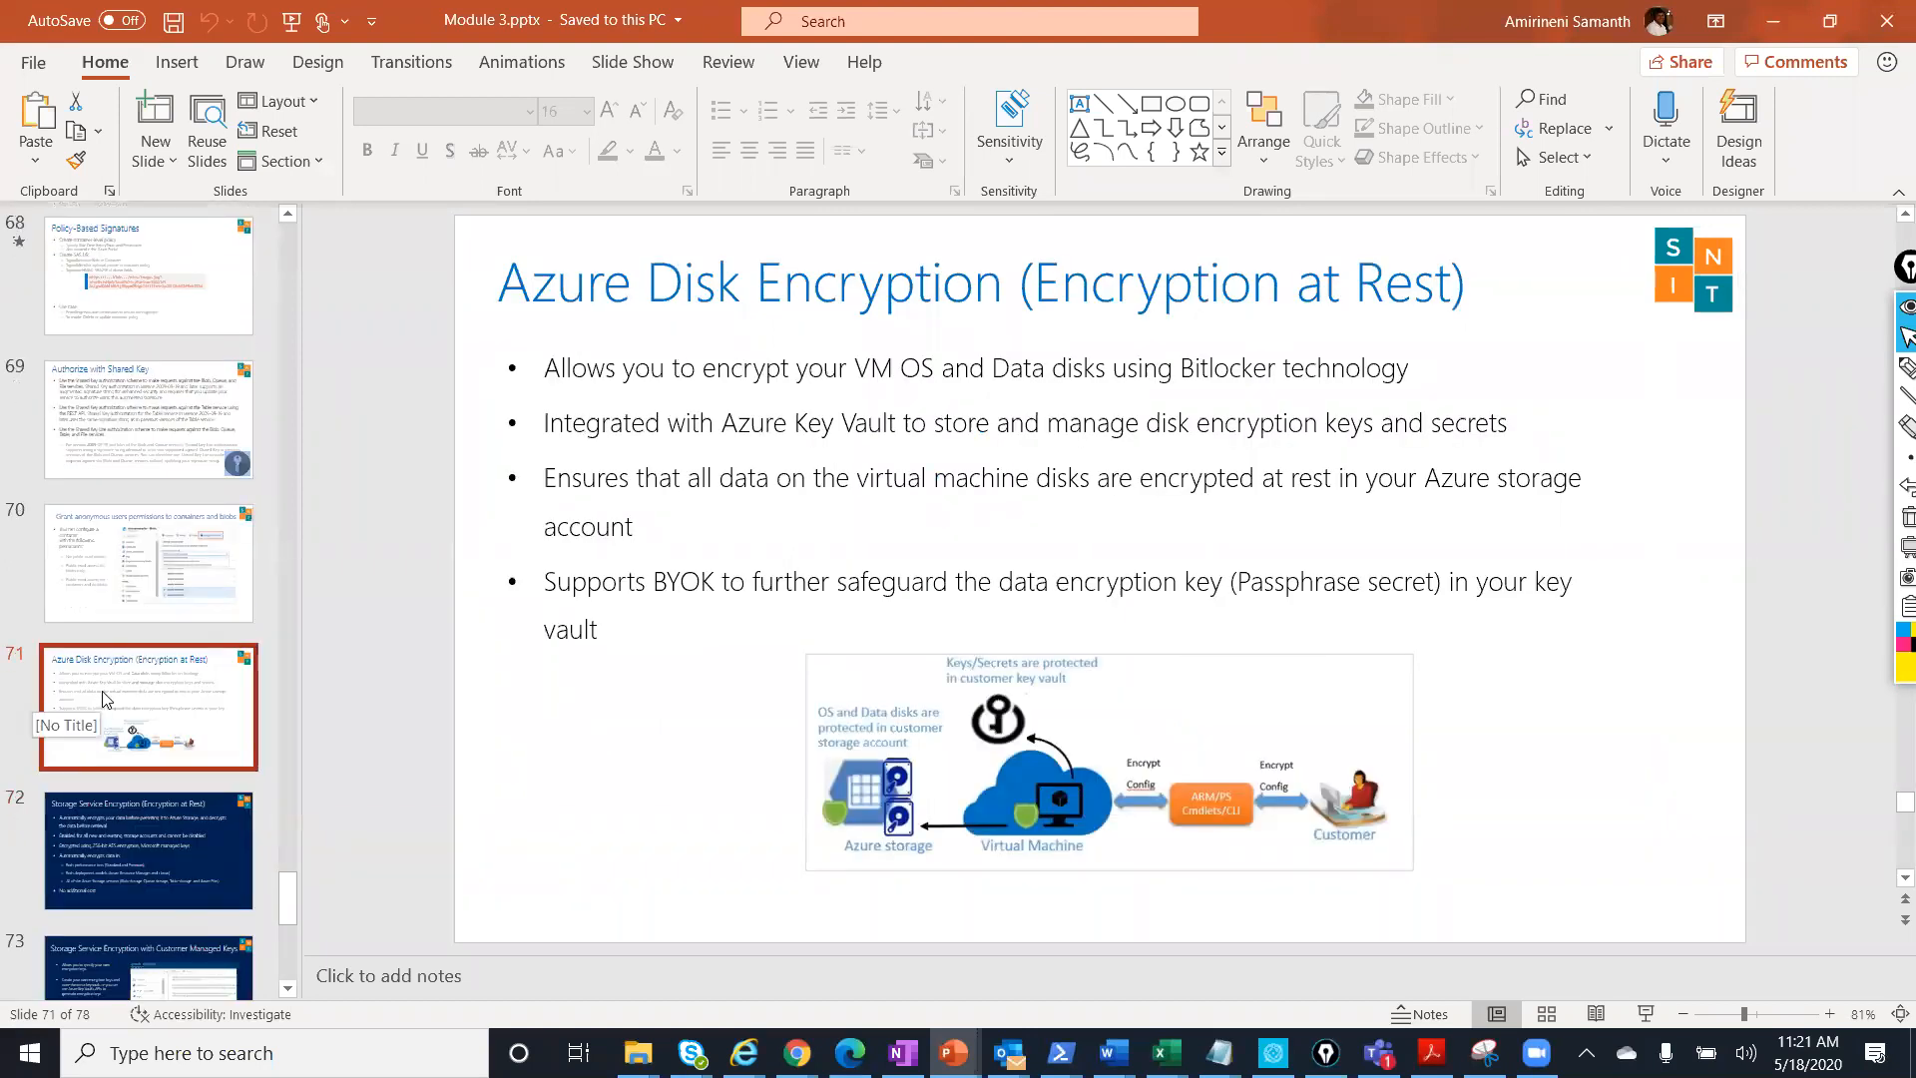
{"action": "scroll", "coordinate": [110, 687], "scroll_direction": "down", "scroll_amount": 5}
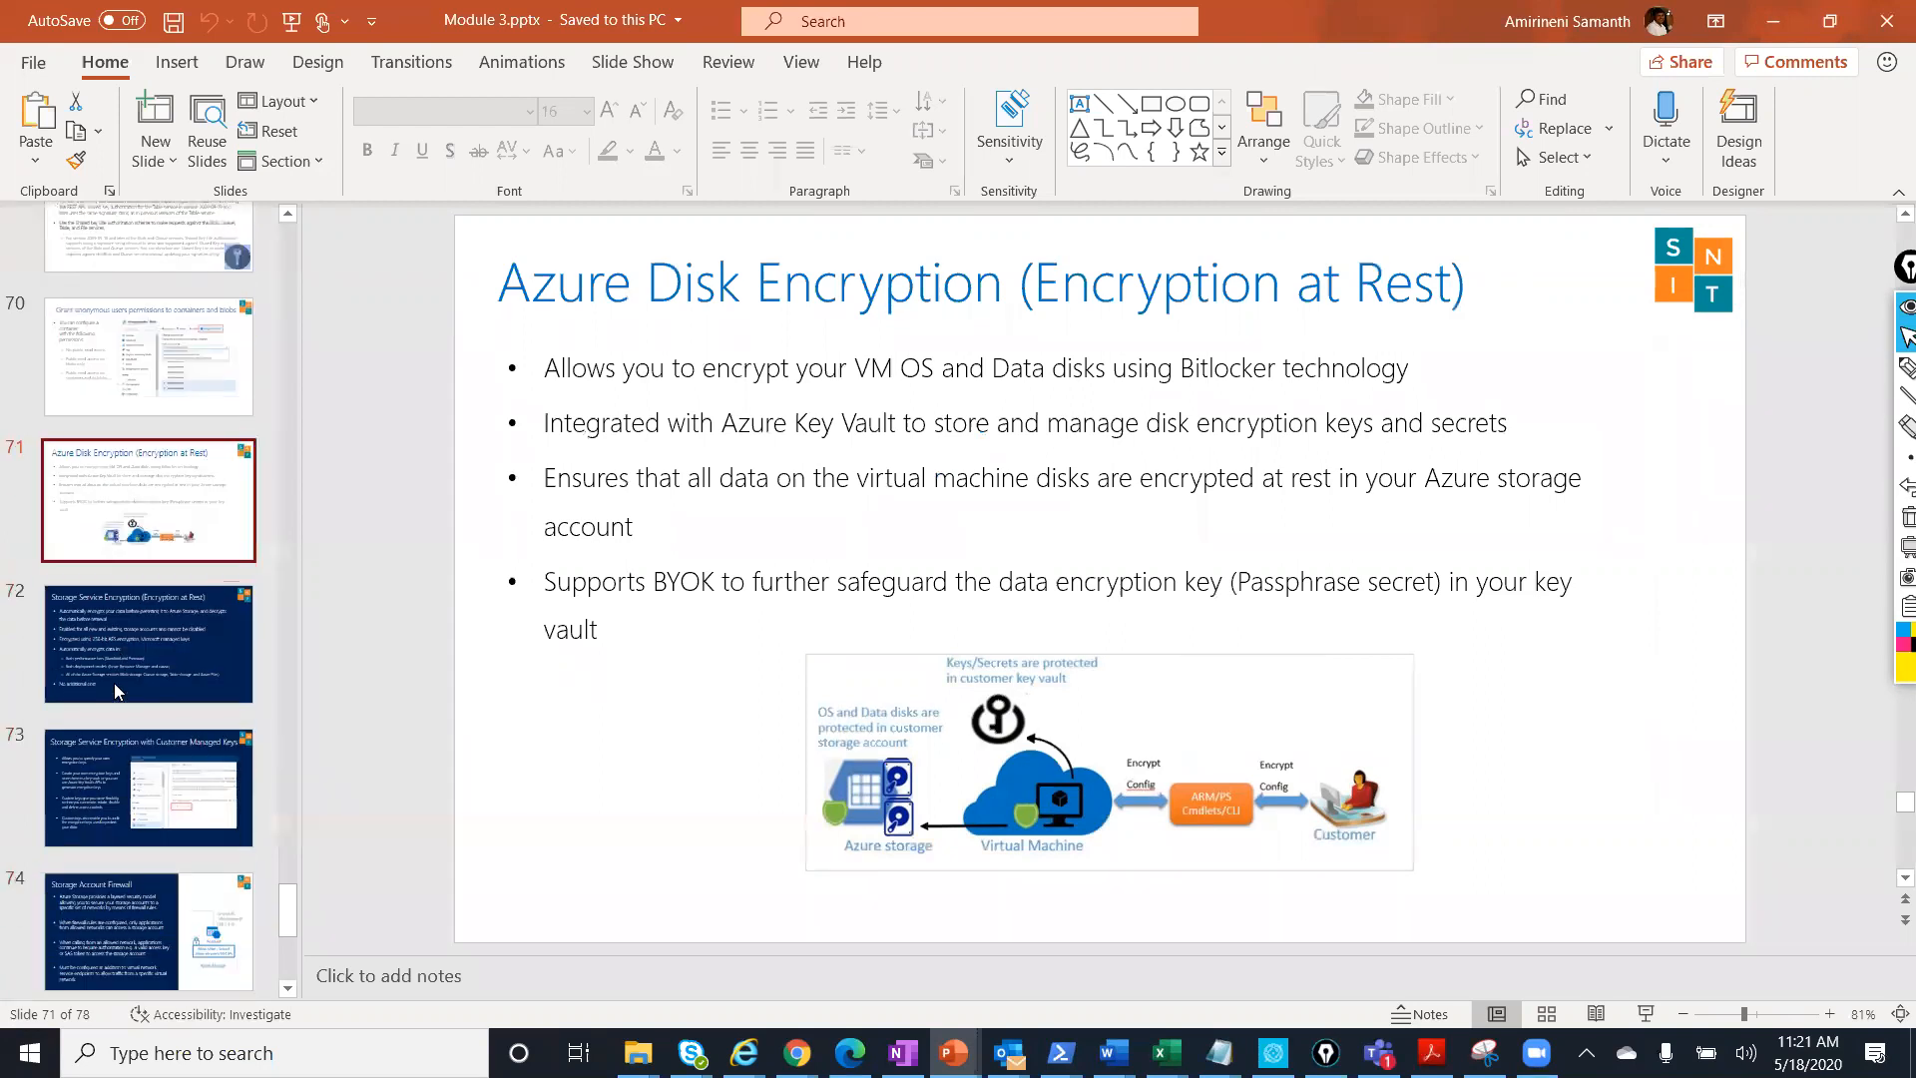
{"action": "scroll", "coordinate": [114, 686], "scroll_direction": "down", "scroll_amount": 3}
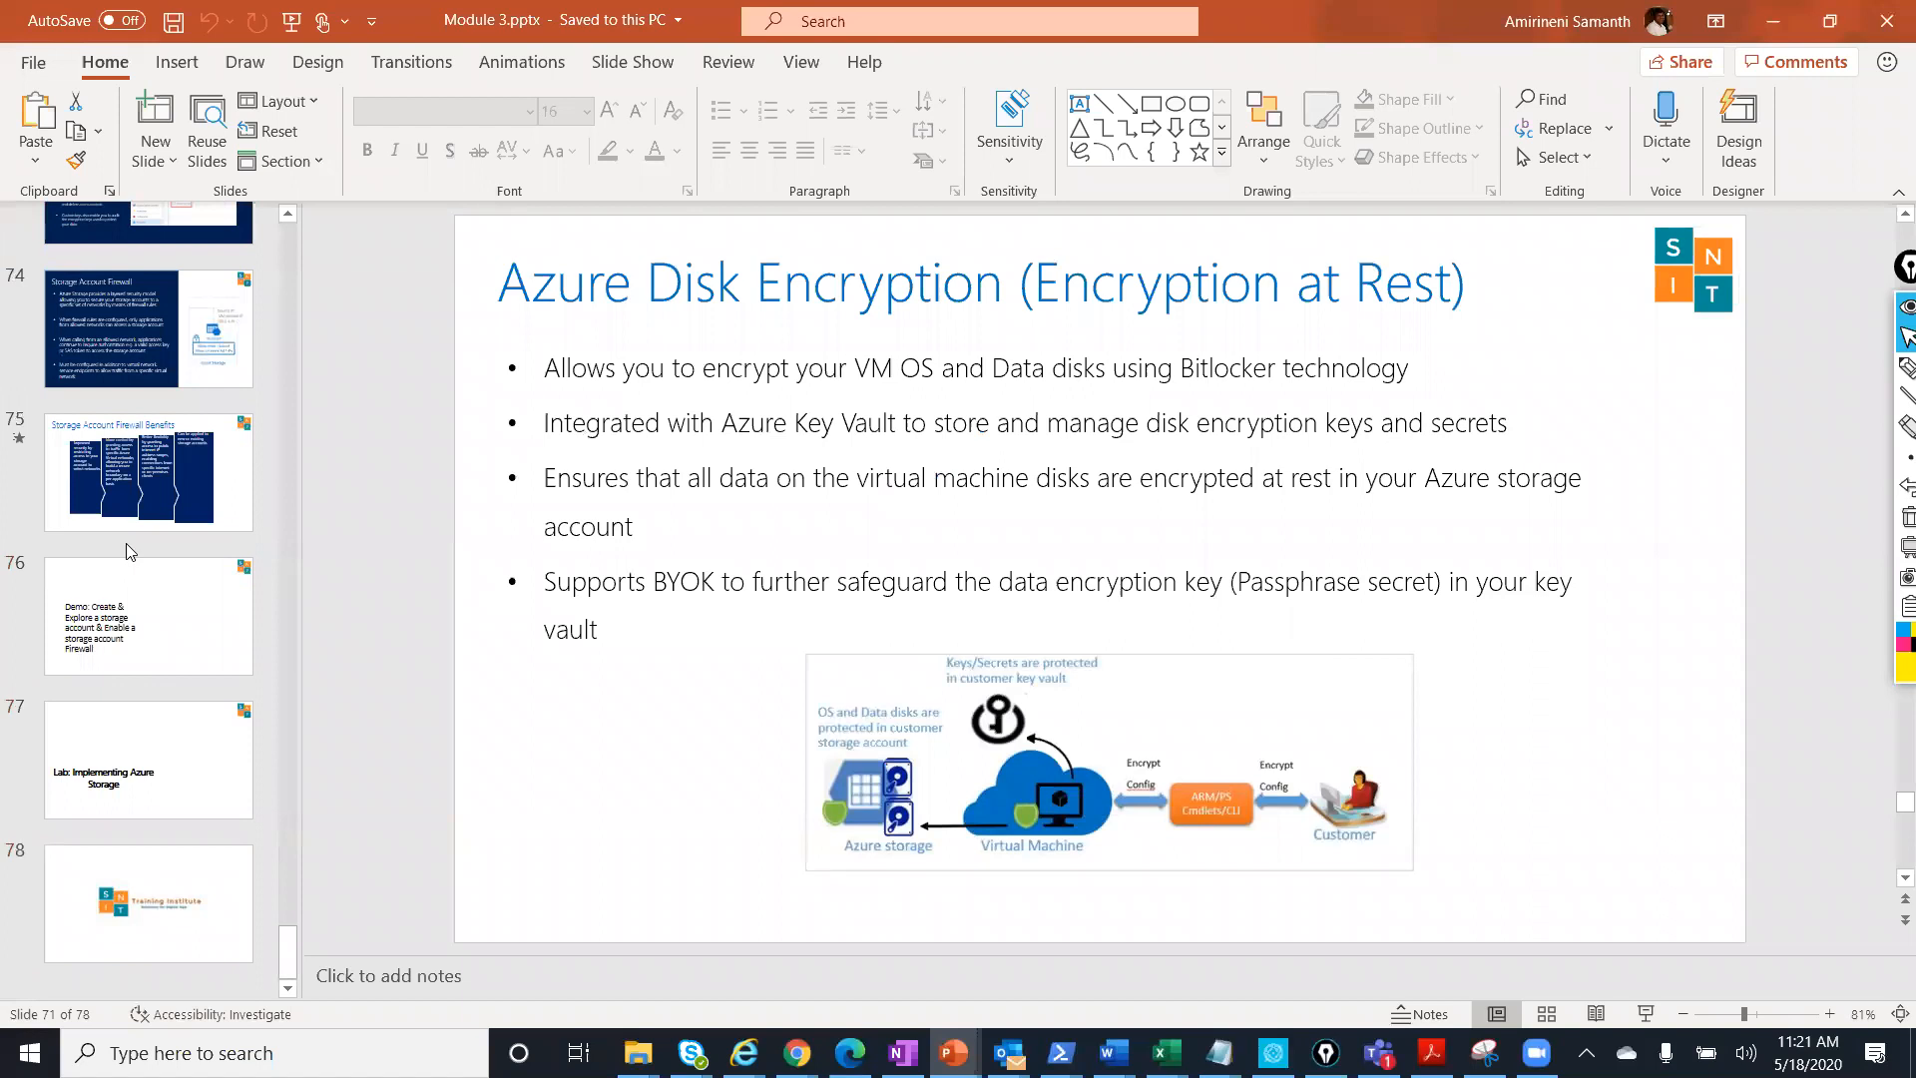
{"action": "scroll", "coordinate": [127, 551], "scroll_direction": "up", "scroll_amount": 6}
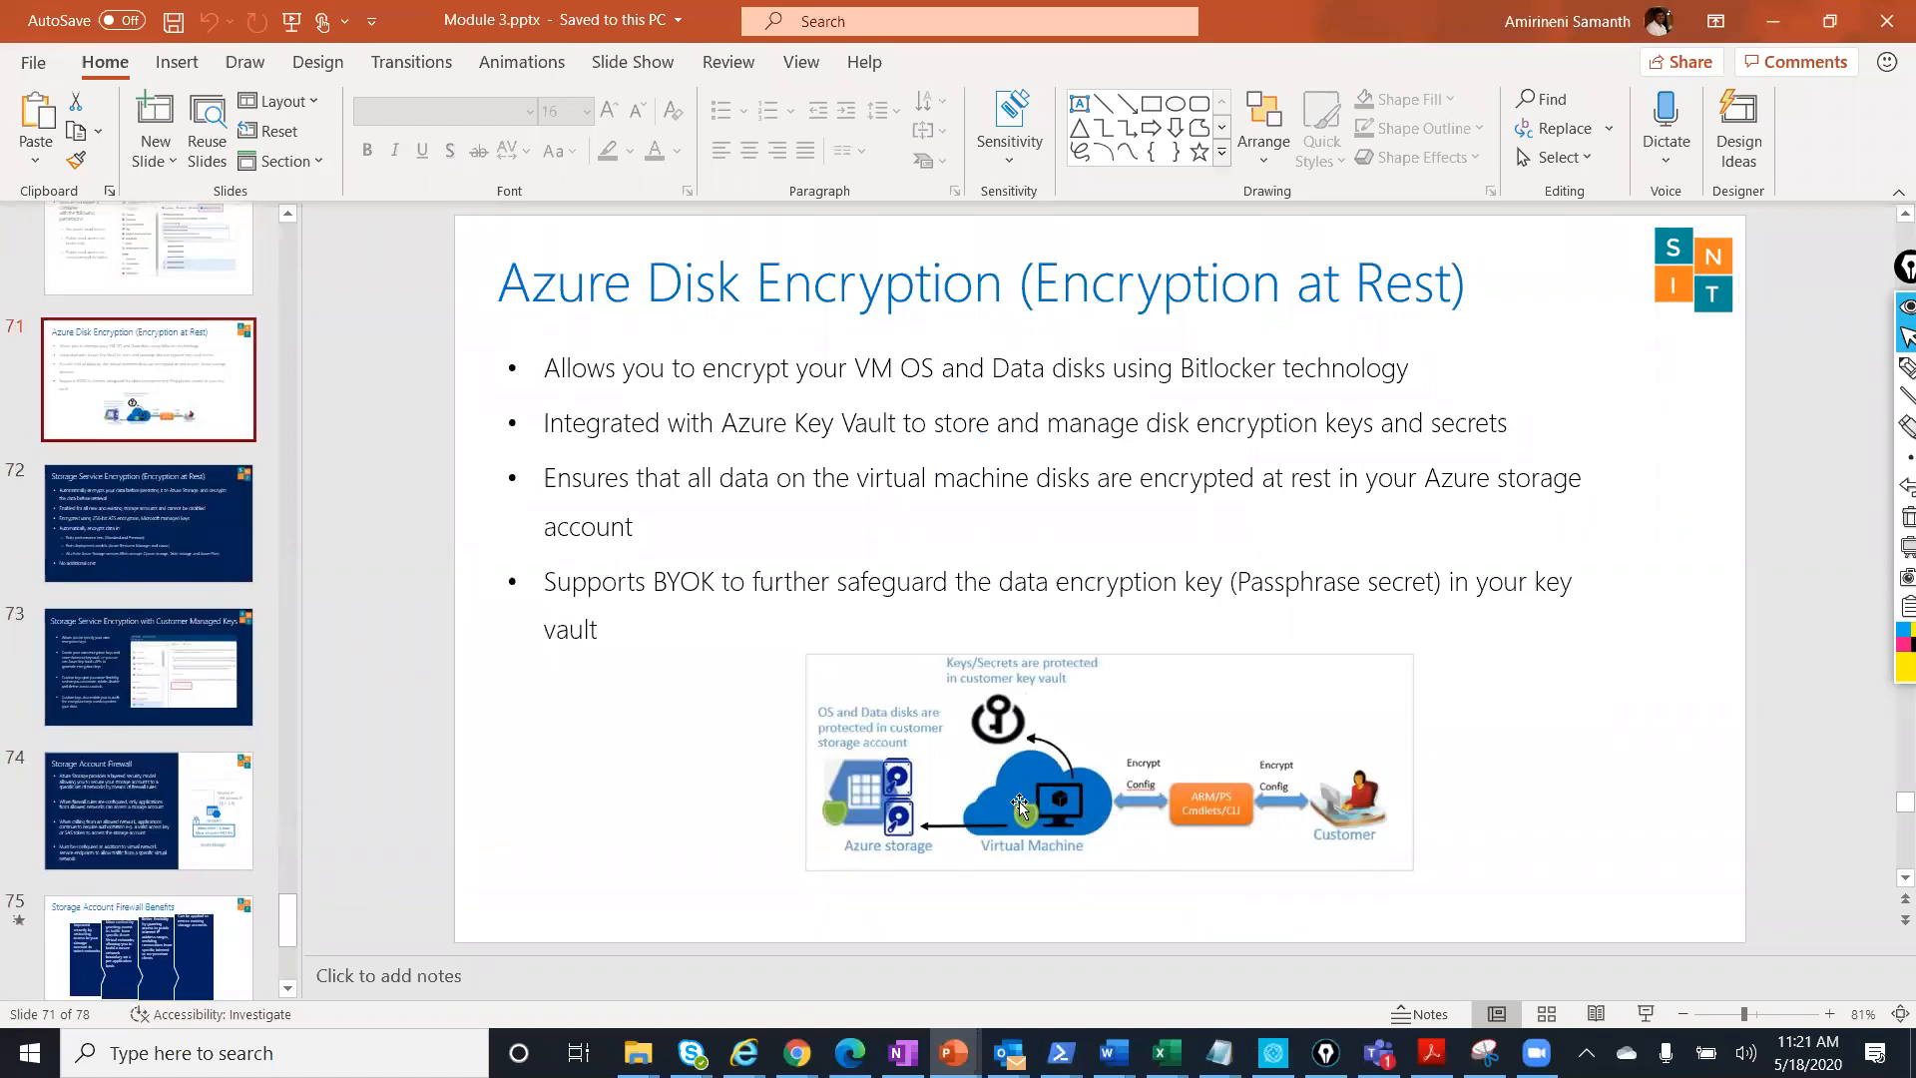
Bring up the Portal to login notes in Word and place the cursor after Activity logs.
{"action": "mouse_move", "coordinate": [1112, 1053]}
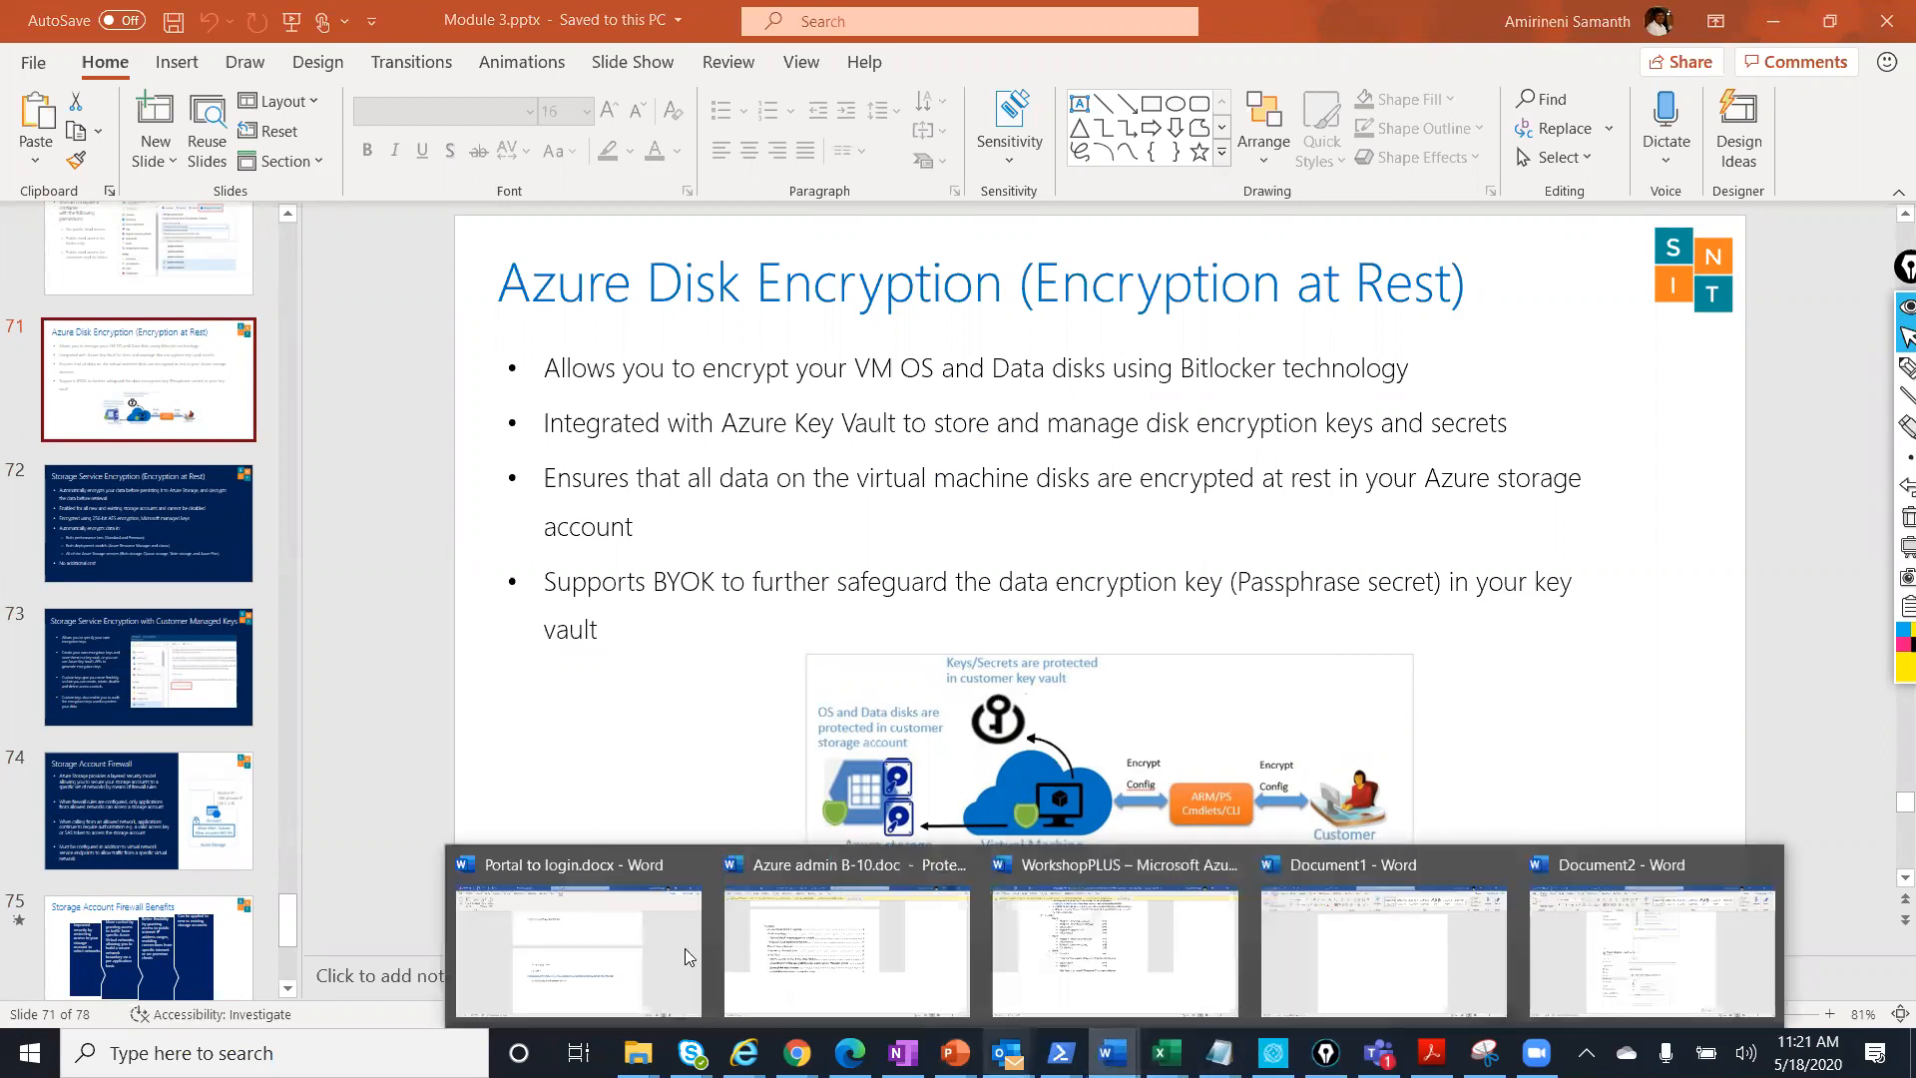
{"action": "left_click", "coordinate": [562, 942]}
{"action": "scroll", "coordinate": [822, 787], "scroll_direction": "down", "scroll_amount": 1}
{"action": "left_click", "coordinate": [946, 676]}
Add an 'Azure Storage' heading with tasks 'Create a storage account' and 'Create blob storage'.
{"action": "key", "text": "Return"}
{"action": "key", "text": "Return"}
{"action": "key", "text": "Return"}
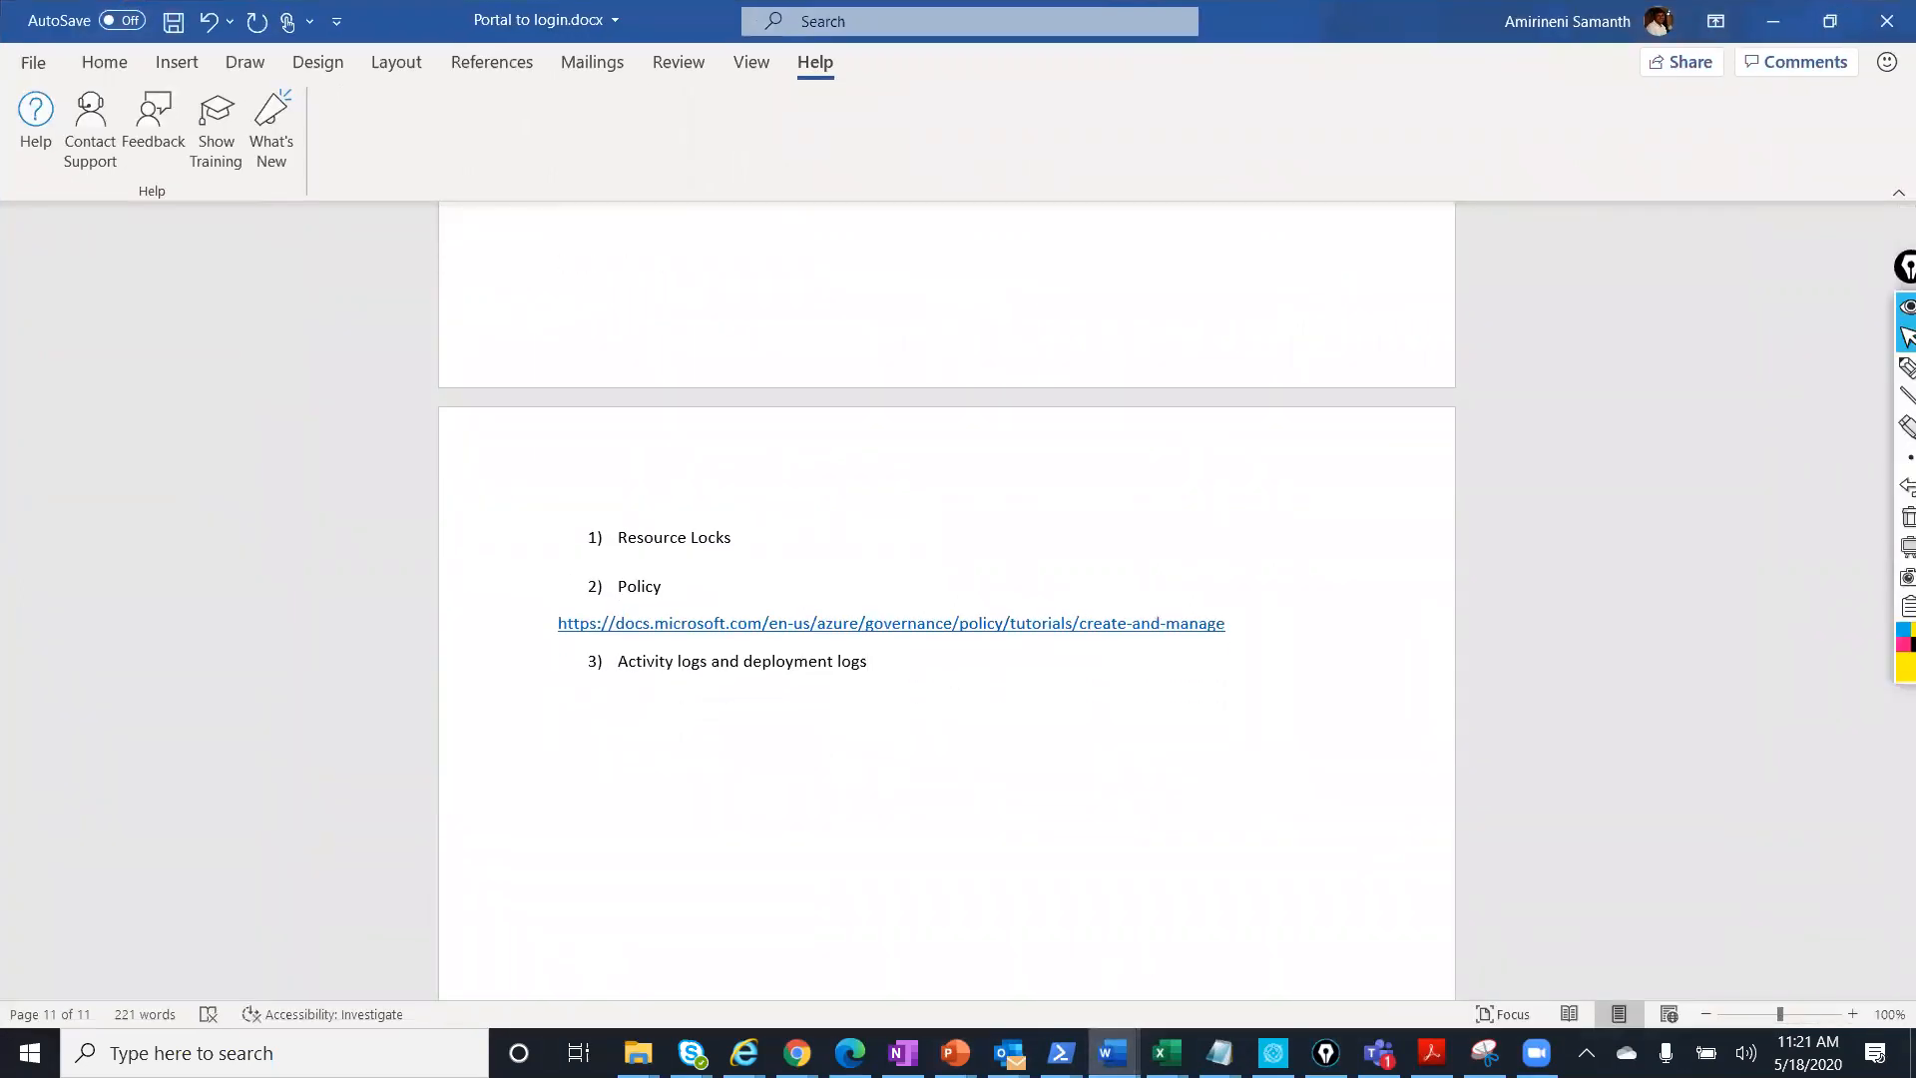
{"action": "type", "text": "Azure Stor"}
{"action": "type", "text": "age "}
{"action": "type", "text": "1) Cre"}
{"action": "type", "text": "tae a"}
{"action": "key", "text": "BackSpace"}
{"action": "key", "text": "BackSpace"}
{"action": "key", "text": "BackSpace"}
{"action": "key", "text": "BackSpace"}
{"action": "key", "text": "BackSpace"}
{"action": "key", "text": "BackSpace"}
{"action": "type", "text": "ate a storage account"}
{"action": "key", "text": "Return"}
{"action": "key", "text": "BackSpace"}
{"action": "key", "text": "BackSpace"}
{"action": "key", "text": "Return"}
{"action": "type", "text": "Creta"}
{"action": "key", "text": "BackSpace"}
{"action": "key", "text": "BackSpace"}
{"action": "type", "text": "ate blob storage"}
Add tasks 3 'Create a file storage' and 4 'Upload some data to Blob storage'.
{"action": "key", "text": "Return"}
{"action": "type", "text": "Cretae a"}
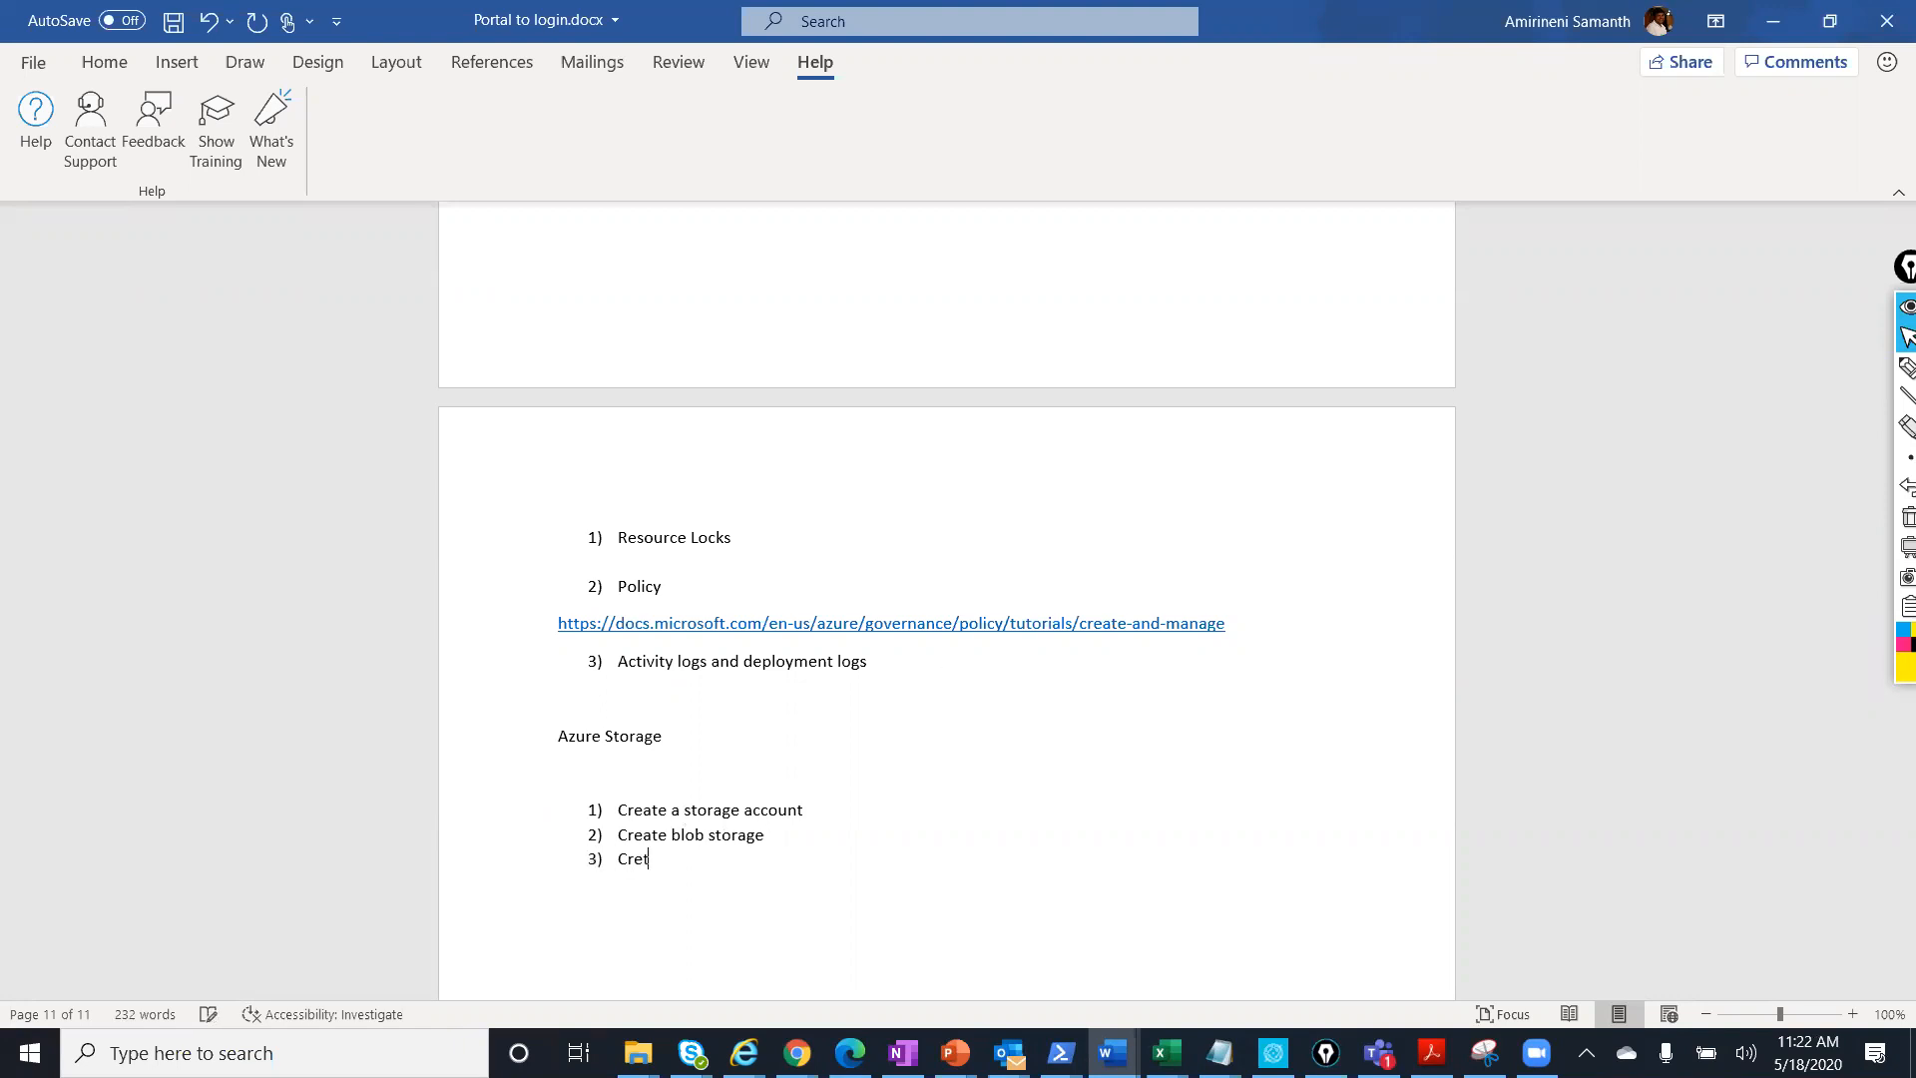
{"action": "key", "text": "BackSpace"}
{"action": "key", "text": "BackSpace"}
{"action": "key", "text": "BackSpace"}
{"action": "key", "text": "BackSpace"}
{"action": "key", "text": "BackSpace"}
{"action": "type", "text": "ate a file storage"}
{"action": "key", "text": "Return"}
{"action": "type", "text": "Upload some date"}
{"action": "key", "text": "BackSpace"}
{"action": "key", "text": "BackSpace"}
{"action": "type", "text": "a to "}
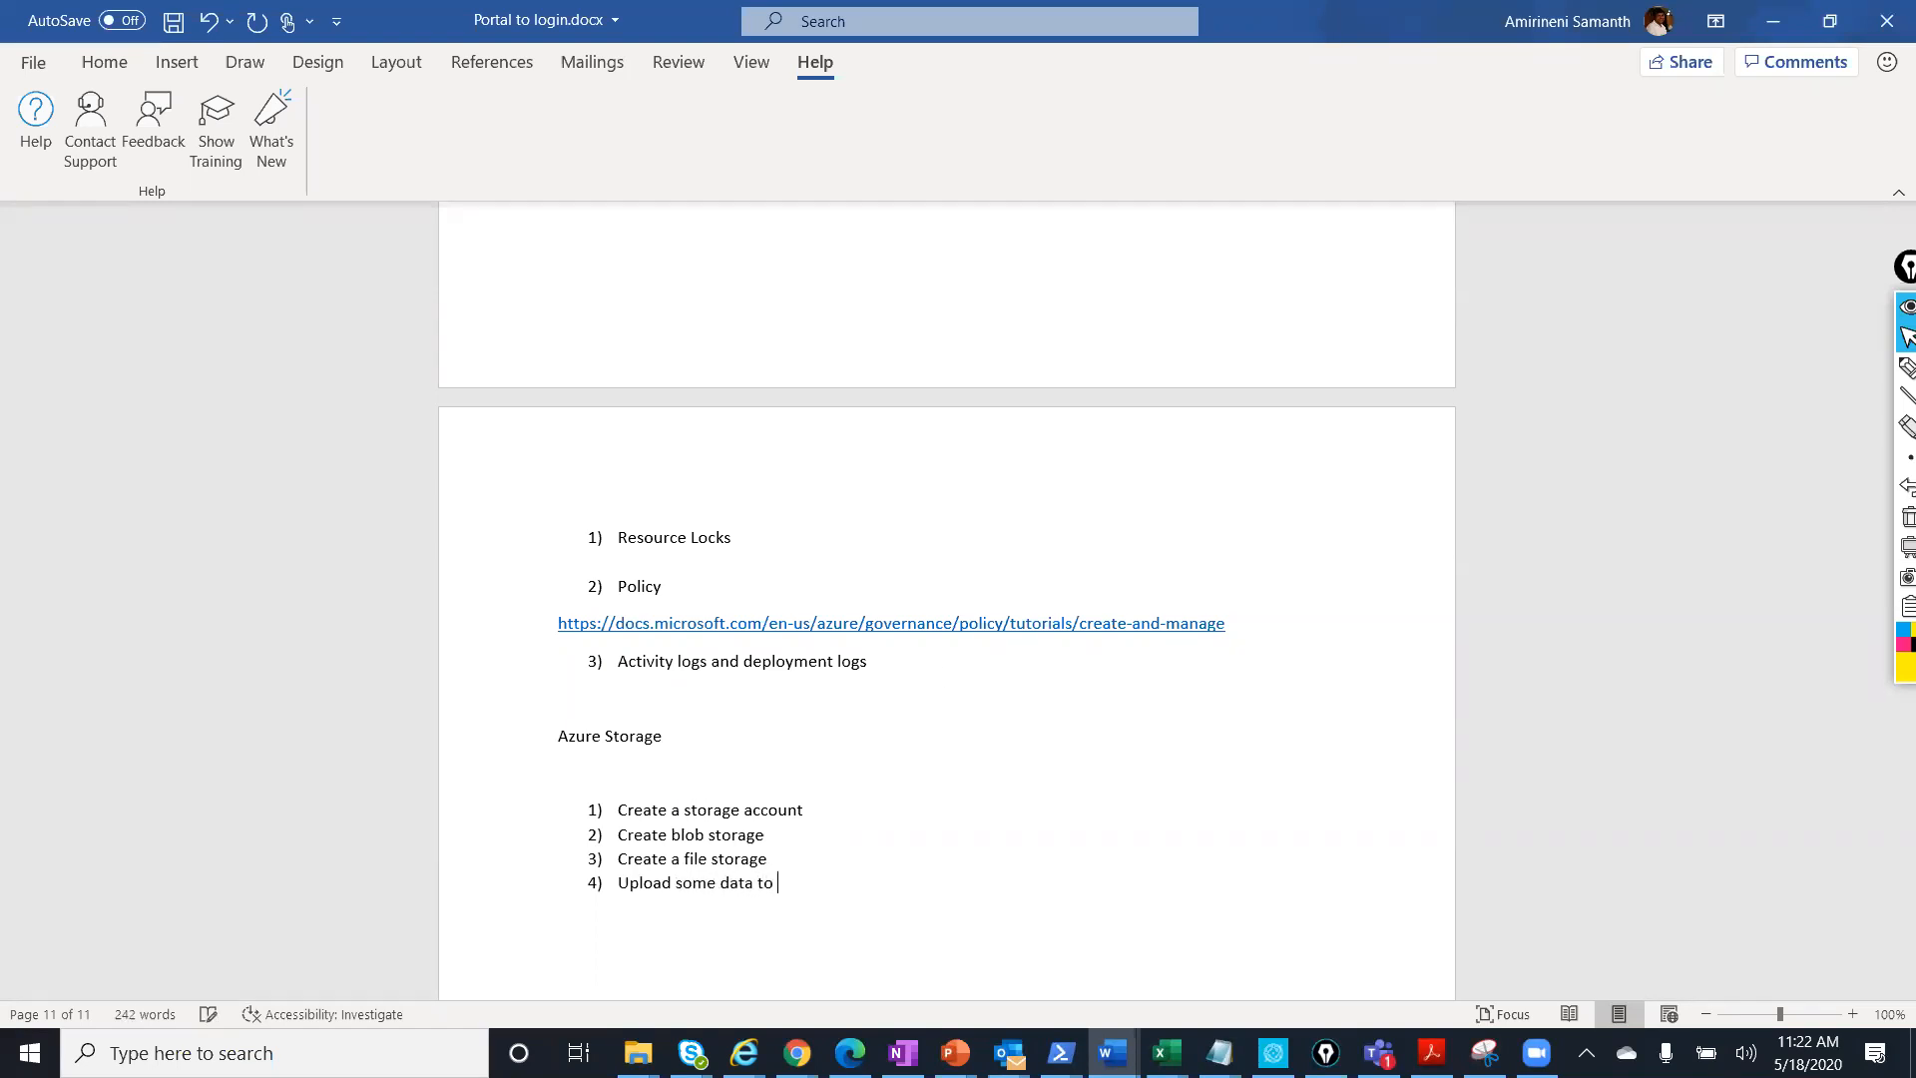
{"action": "type", "text": "Blob storage"}
Add task 5: create file storage, upload data, connect from your local PC as a shared drive; save.
{"action": "key", "text": "Return"}
{"action": "type", "text": "Creta"}
{"action": "key", "text": "BackSpace"}
{"action": "key", "text": "BackSpace"}
{"action": "type", "text": "ate a file storag"}
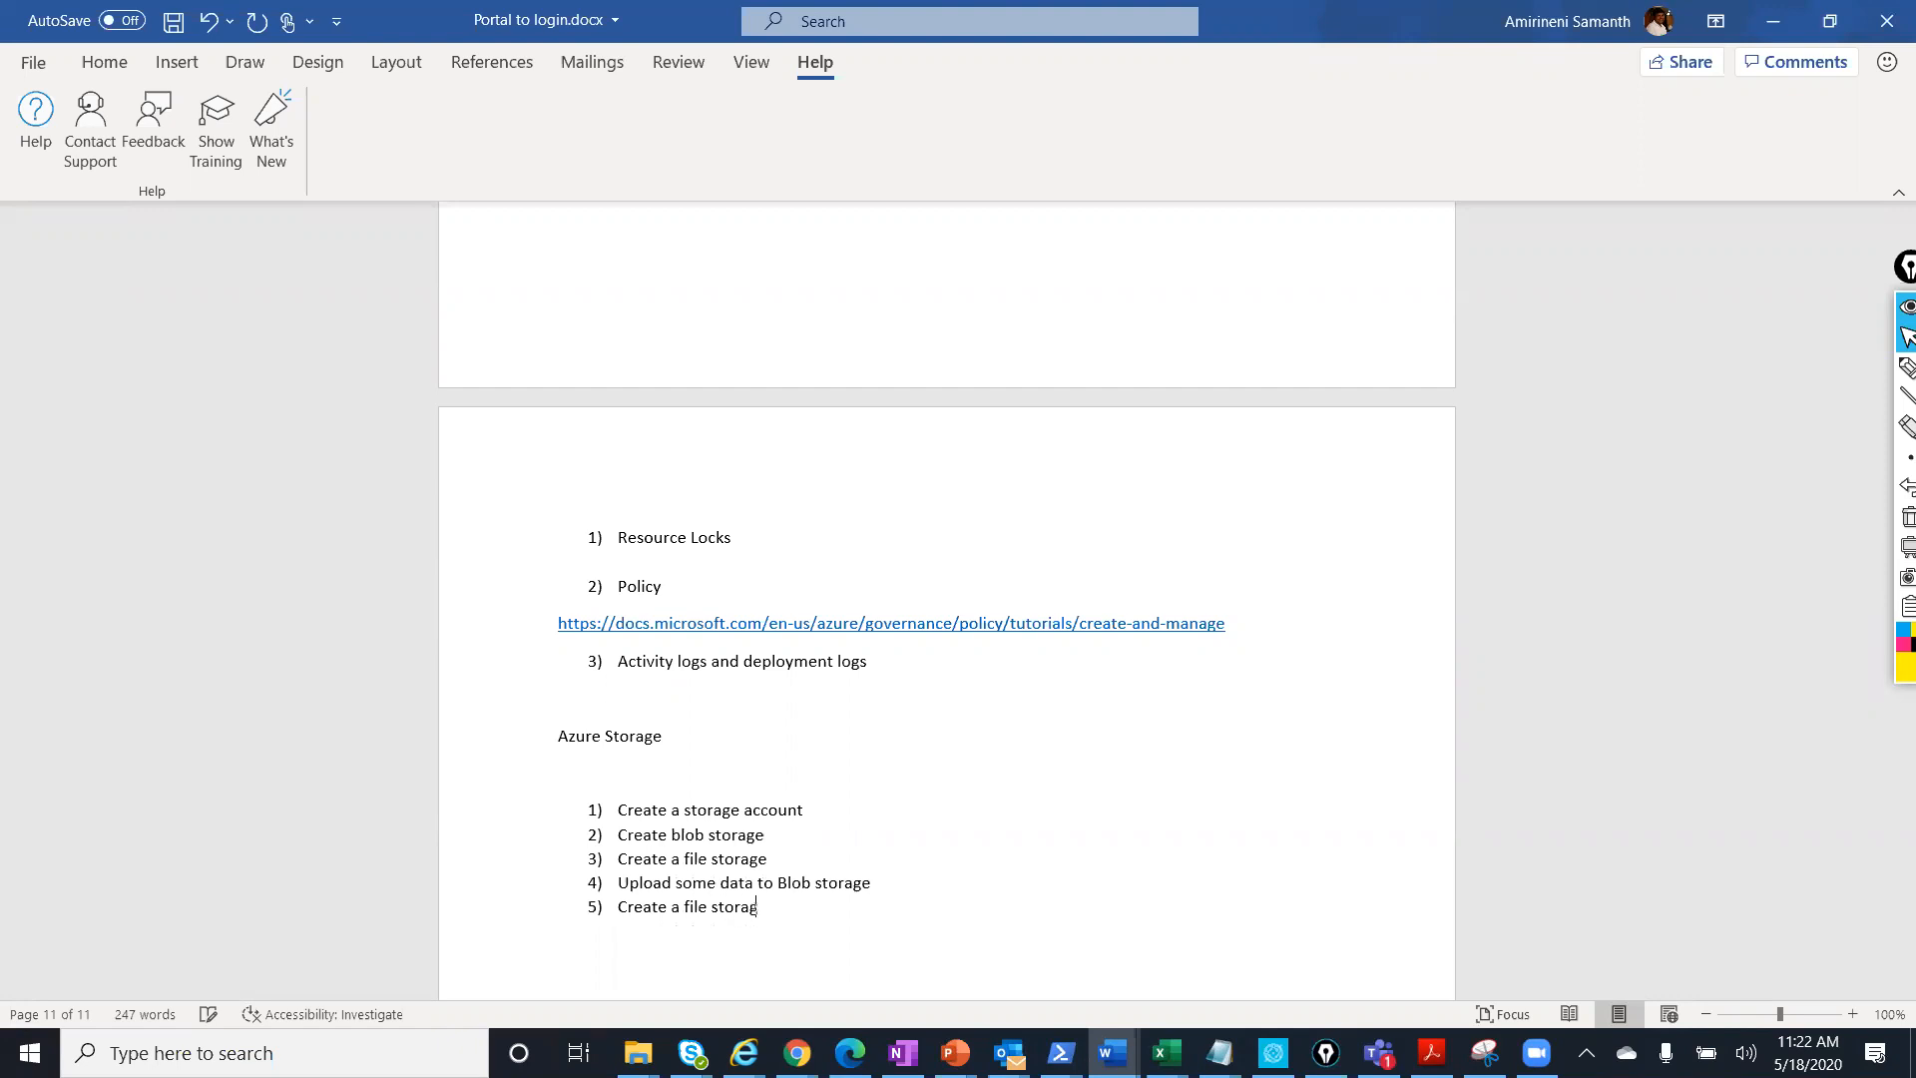
{"action": "type", "text": "e and try tpo u"}
{"action": "type", "text": "pload dat"}
{"action": "type", "text": "a to"}
{"action": "key", "text": "BackSpace"}
{"action": "key", "text": "BackSpace"}
{"action": "key", "text": "BackSpace"}
{"action": "key", "text": "BackSpace"}
{"action": "key", "text": "BackSpace"}
{"action": "key", "text": "BackSpace"}
{"action": "key", "text": "BackSpace"}
{"action": "key", "text": "BackSpace"}
{"action": "key", "text": "BackSpace"}
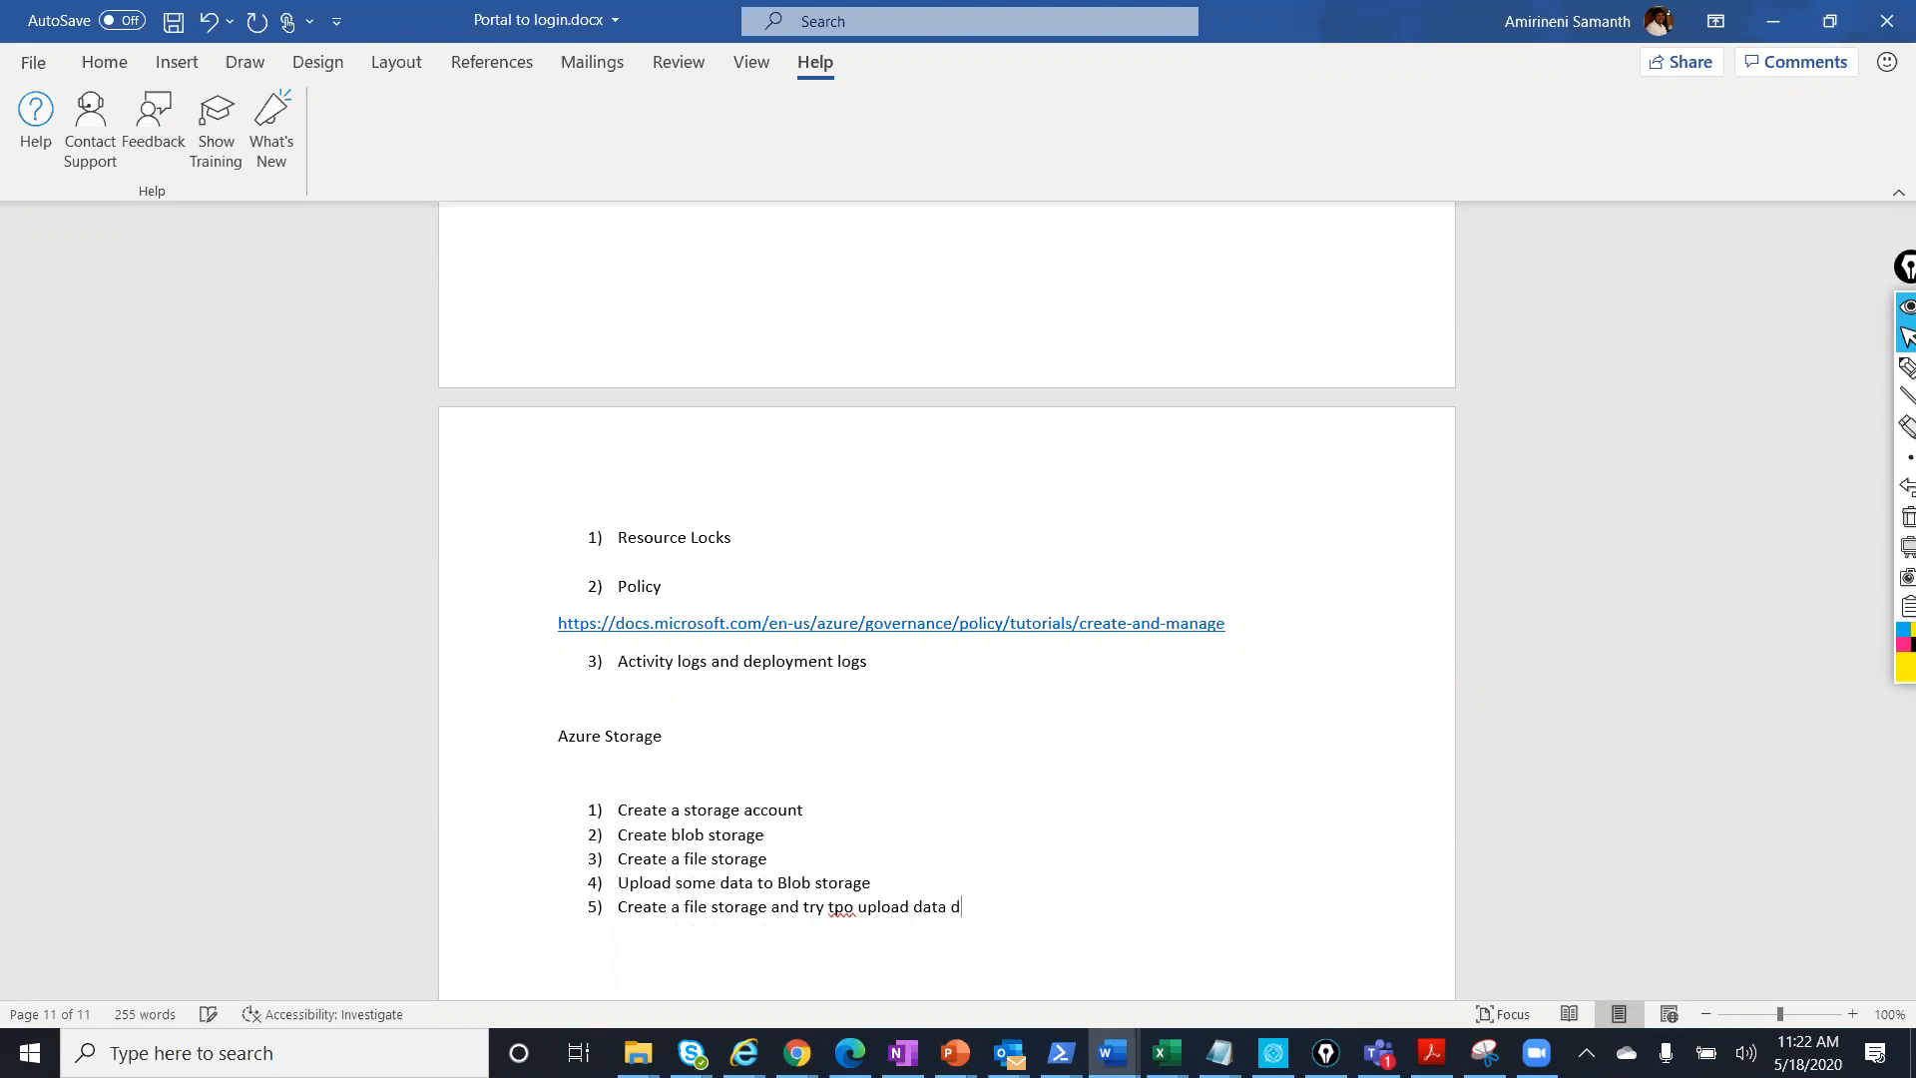
{"action": "key", "text": "BackSpace"}
{"action": "key", "text": "BackSpace"}
{"action": "key", "text": "BackSpace"}
{"action": "key", "text": "BackSpace"}
{"action": "key", "text": "BackSpace"}
{"action": "key", "text": "BackSpace"}
{"action": "key", "text": "BackSpace"}
{"action": "key", "text": "BackSpace"}
{"action": "type", "text": "po"}
{"action": "key", "text": "BackSpace"}
{"action": "key", "text": "BackSpace"}
{"action": "type", "text": "o uploa"}
{"action": "key", "text": "BackSpace"}
{"action": "type", "text": "ad data and connect from youe"}
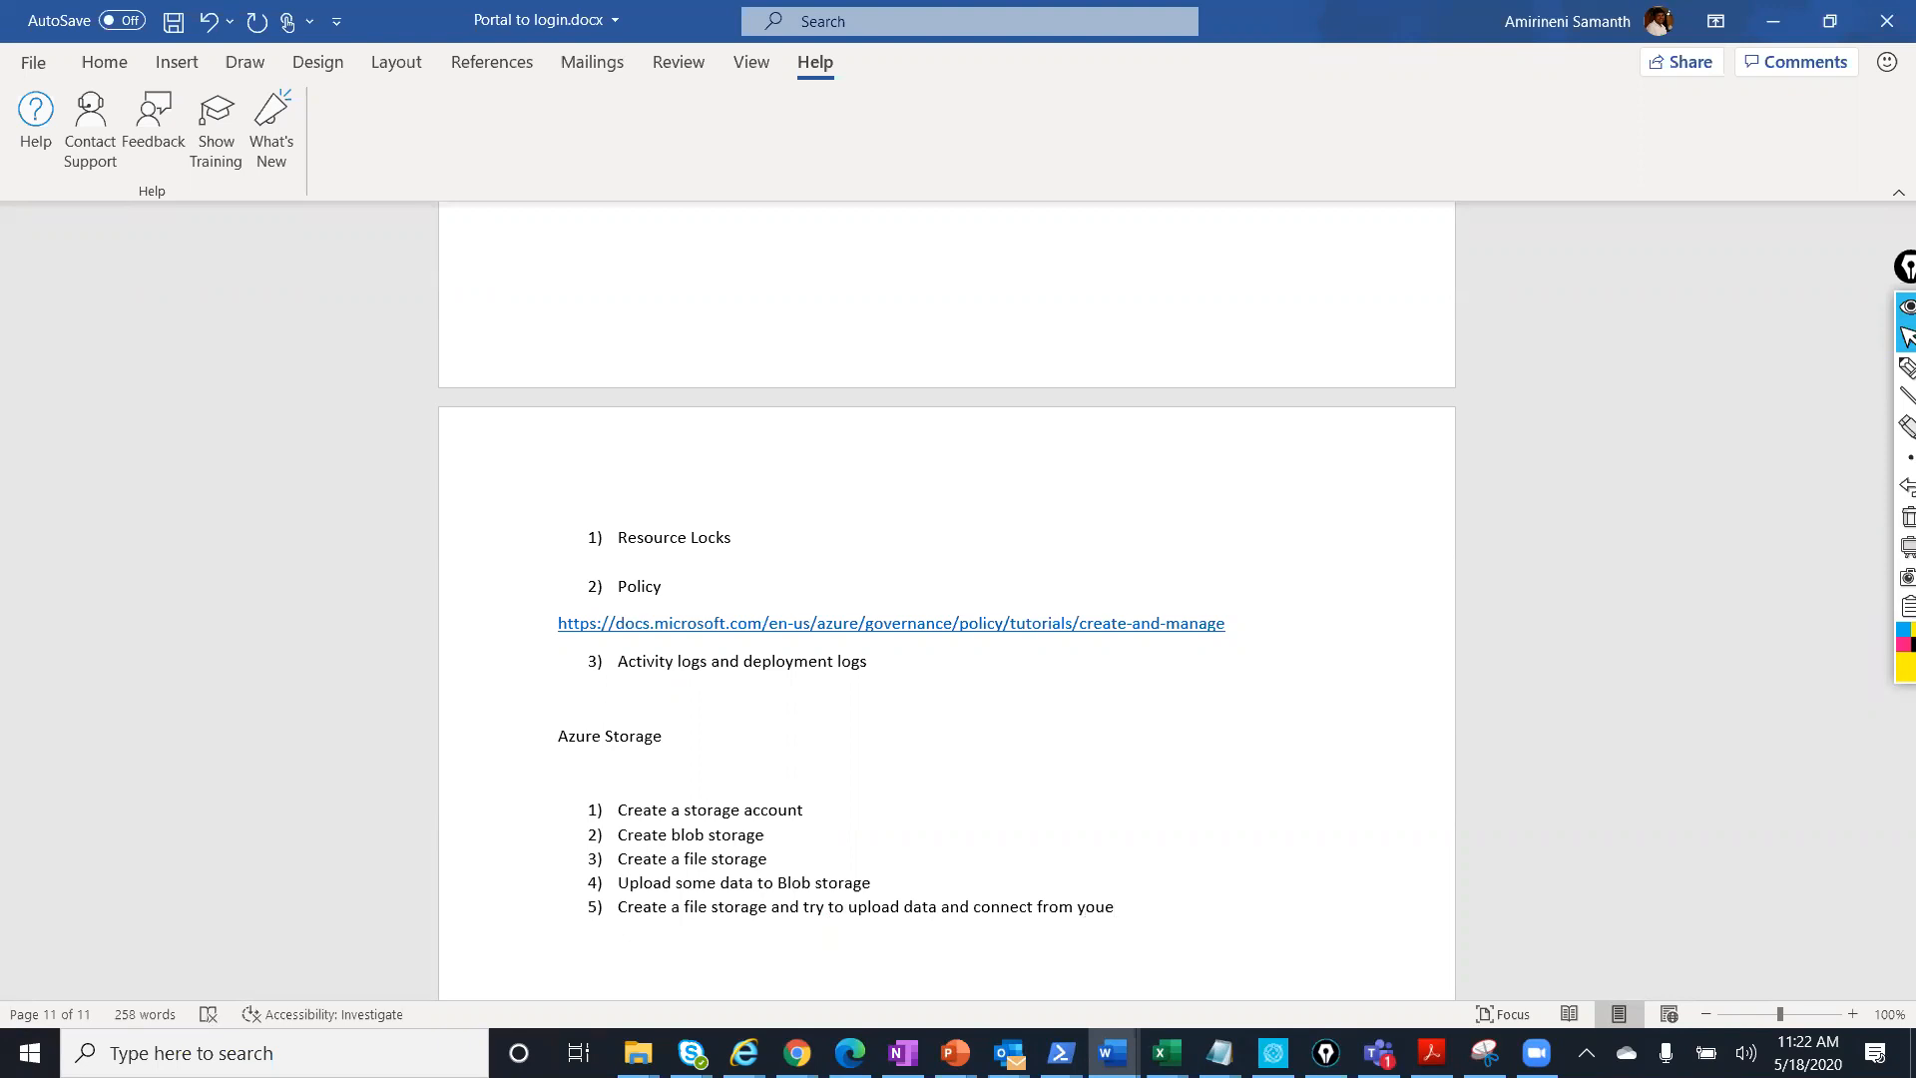
{"action": "key", "text": "BackSpace"}
{"action": "type", "text": "r local PC as a shred disk drive."}
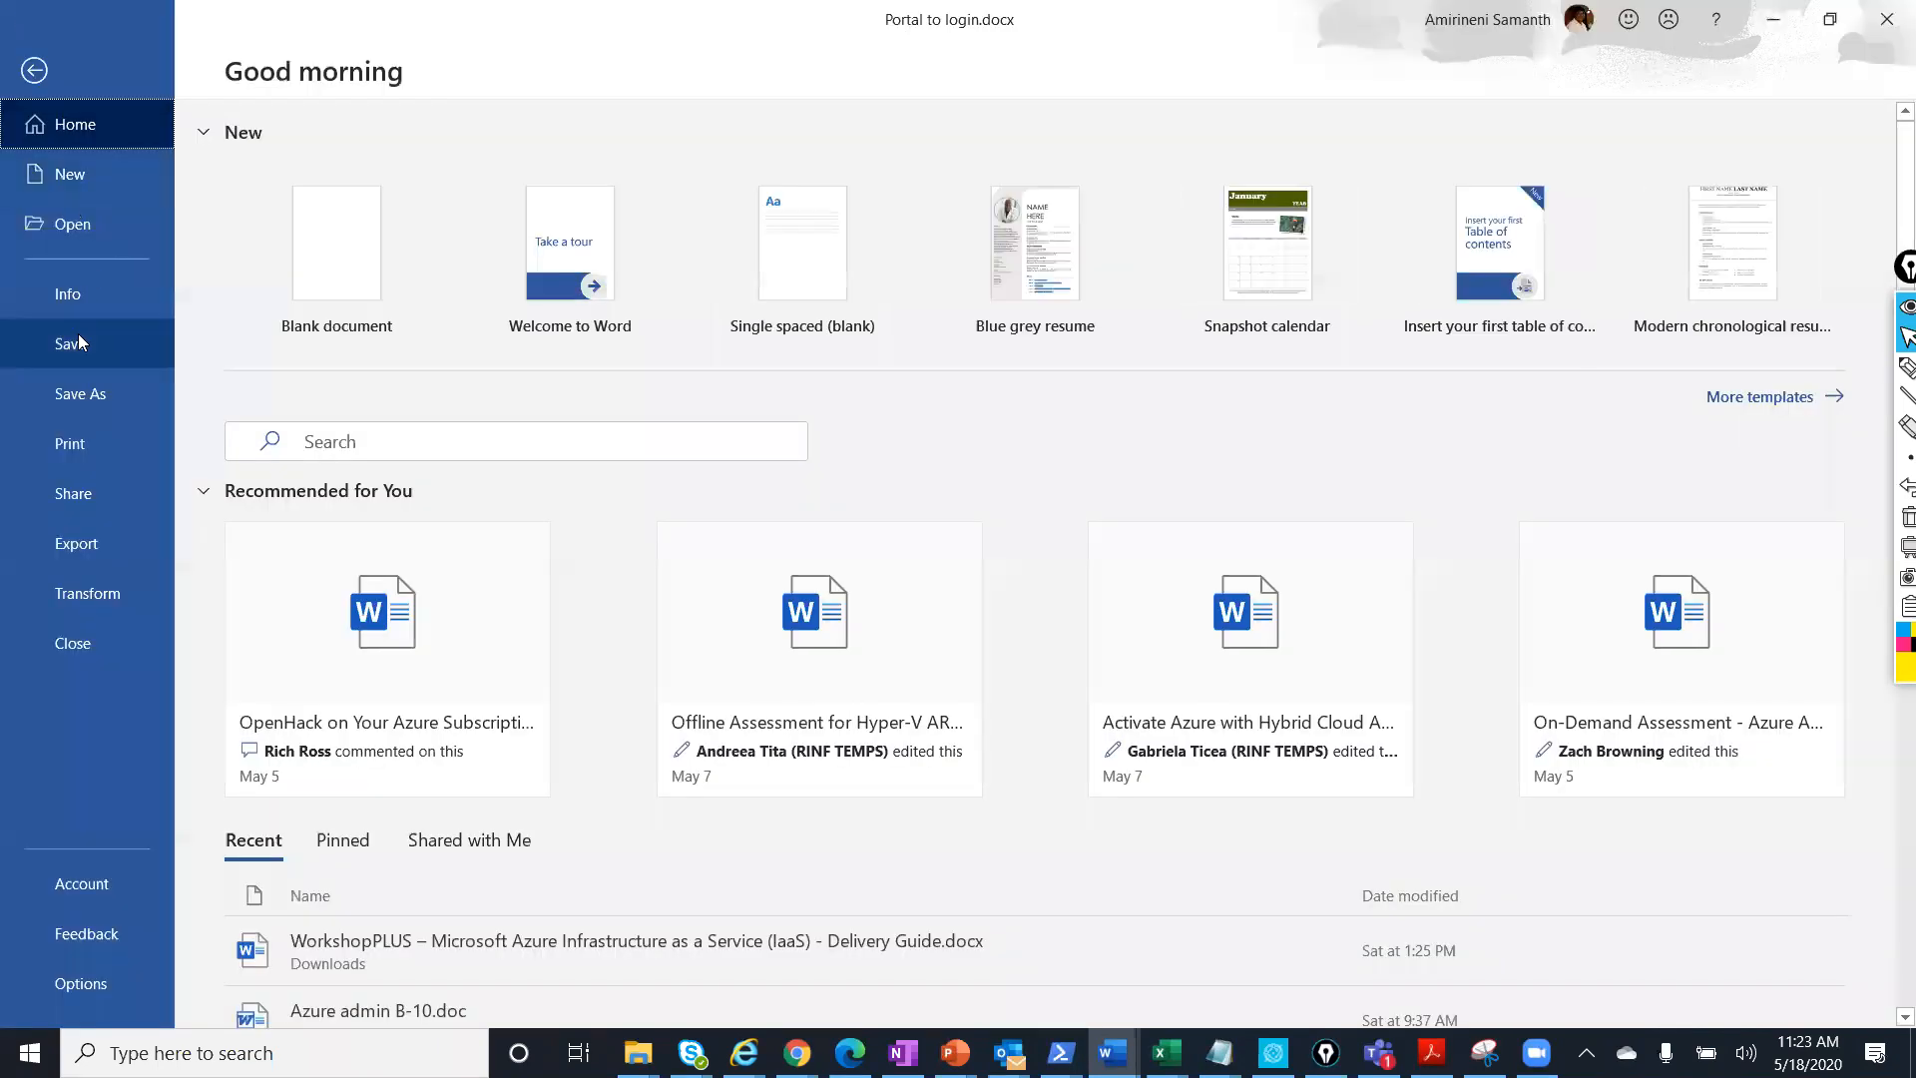
{"action": "left_click", "coordinate": [76, 336]}
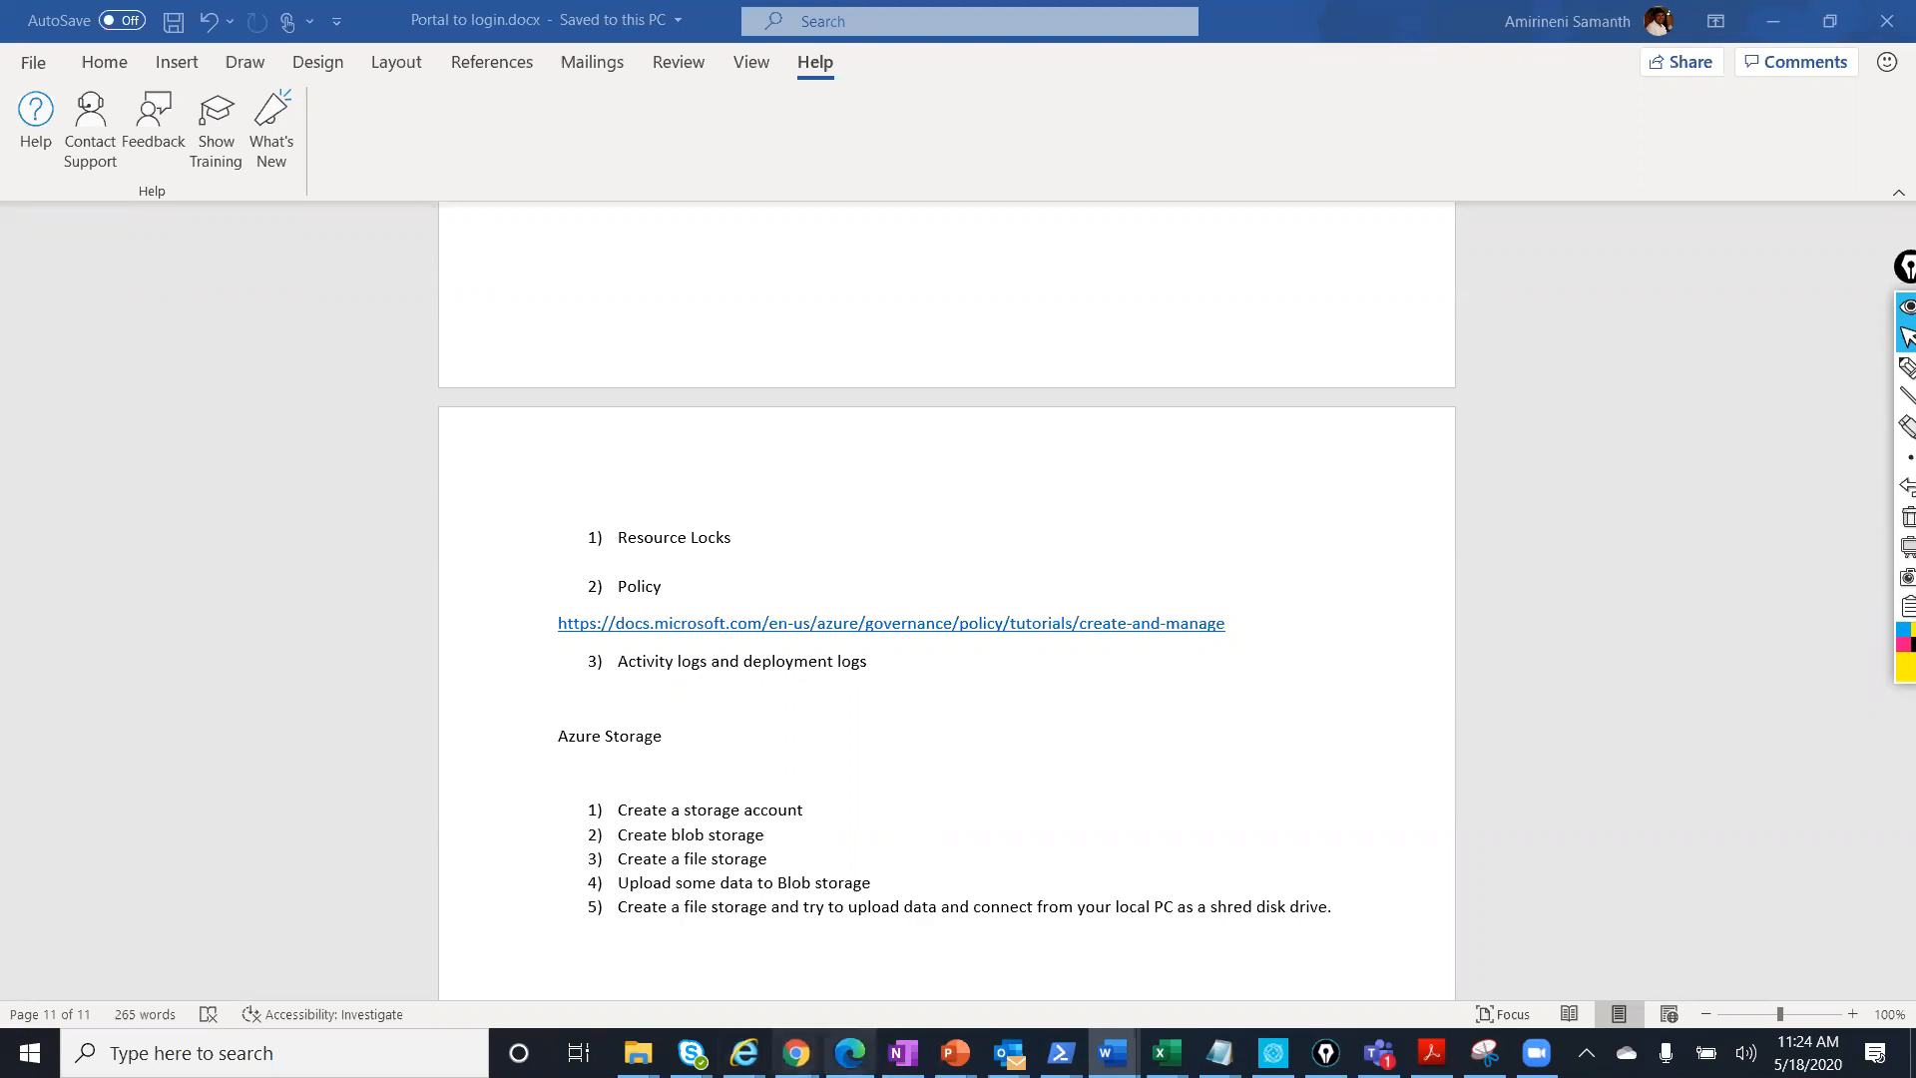
Switch to the Chrome window showing the Azure portal's testsnit resource group.
{"action": "mouse_move", "coordinate": [796, 1053]}
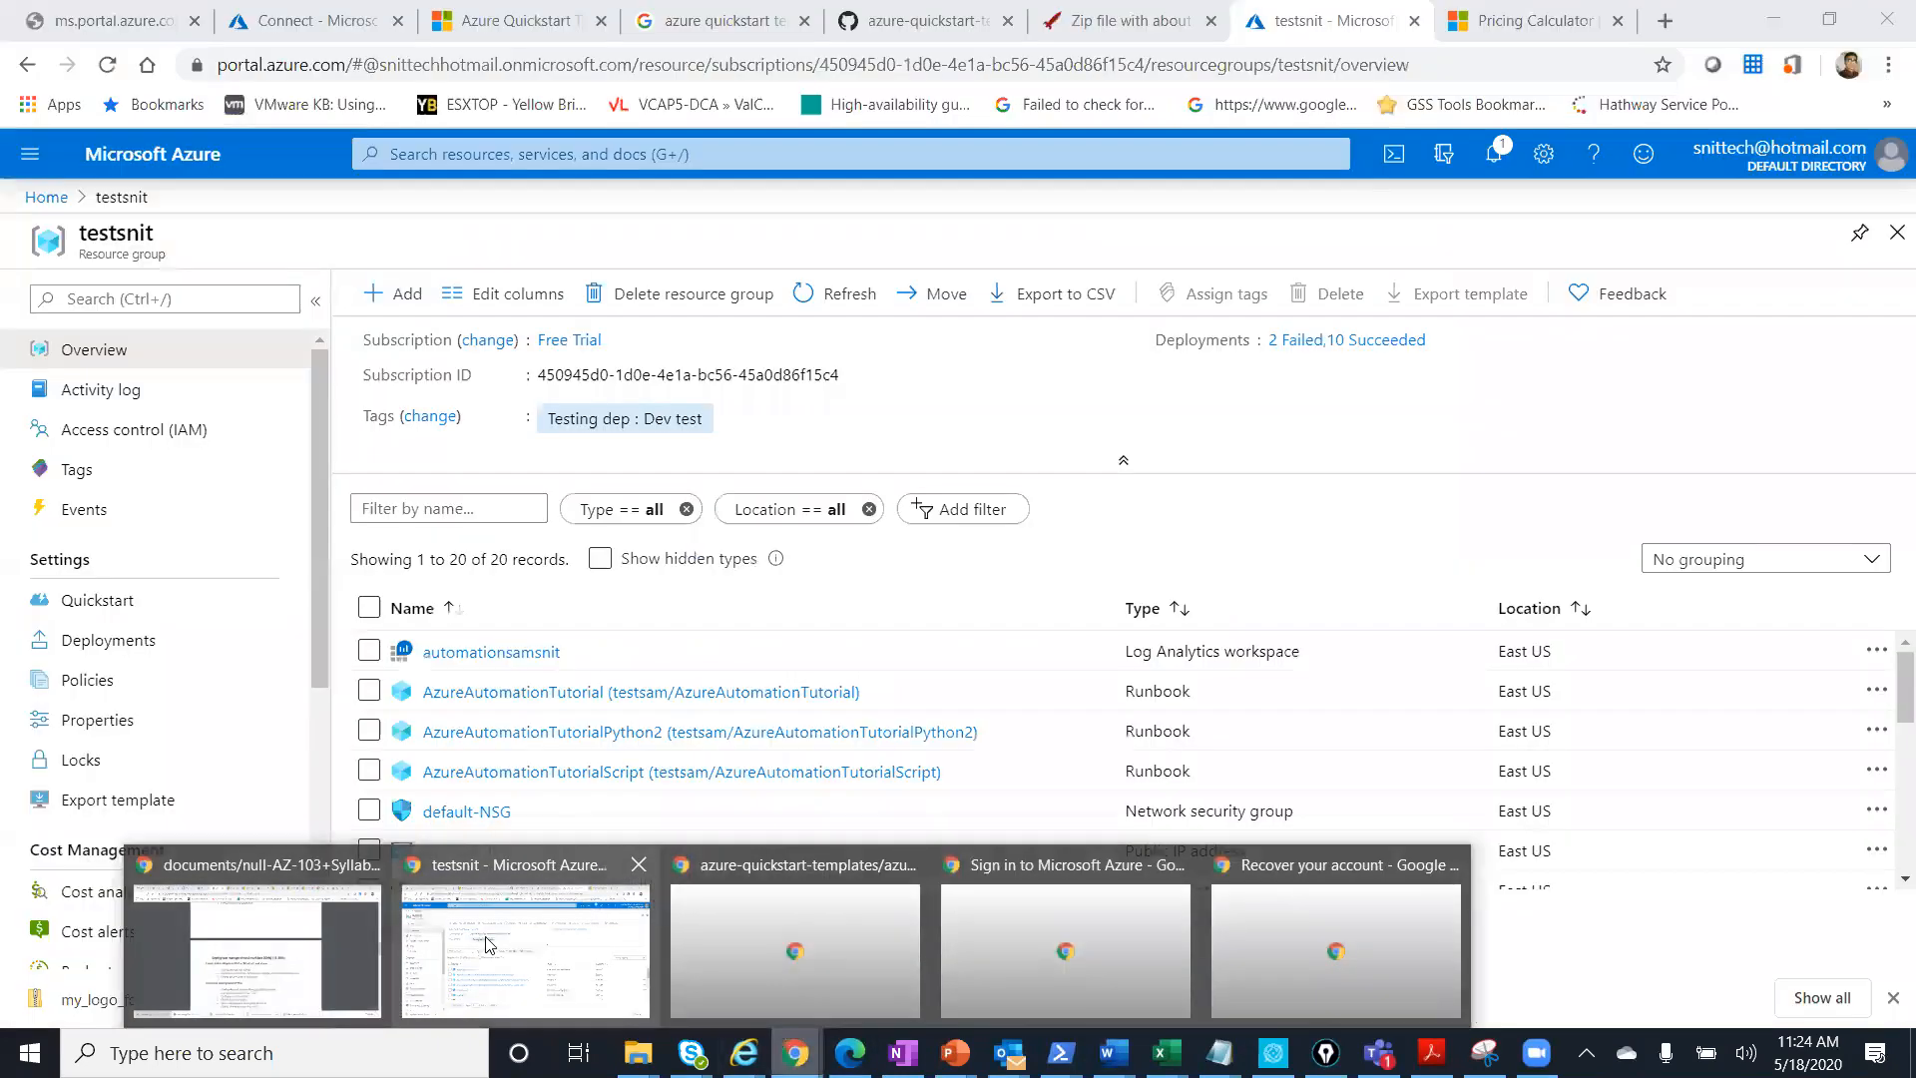
{"action": "left_click", "coordinate": [417, 946]}
Search 'create a filesync on azure' and open the Deploy Azure File Sync Microsoft Docs guide.
{"action": "left_click", "coordinate": [1661, 23]}
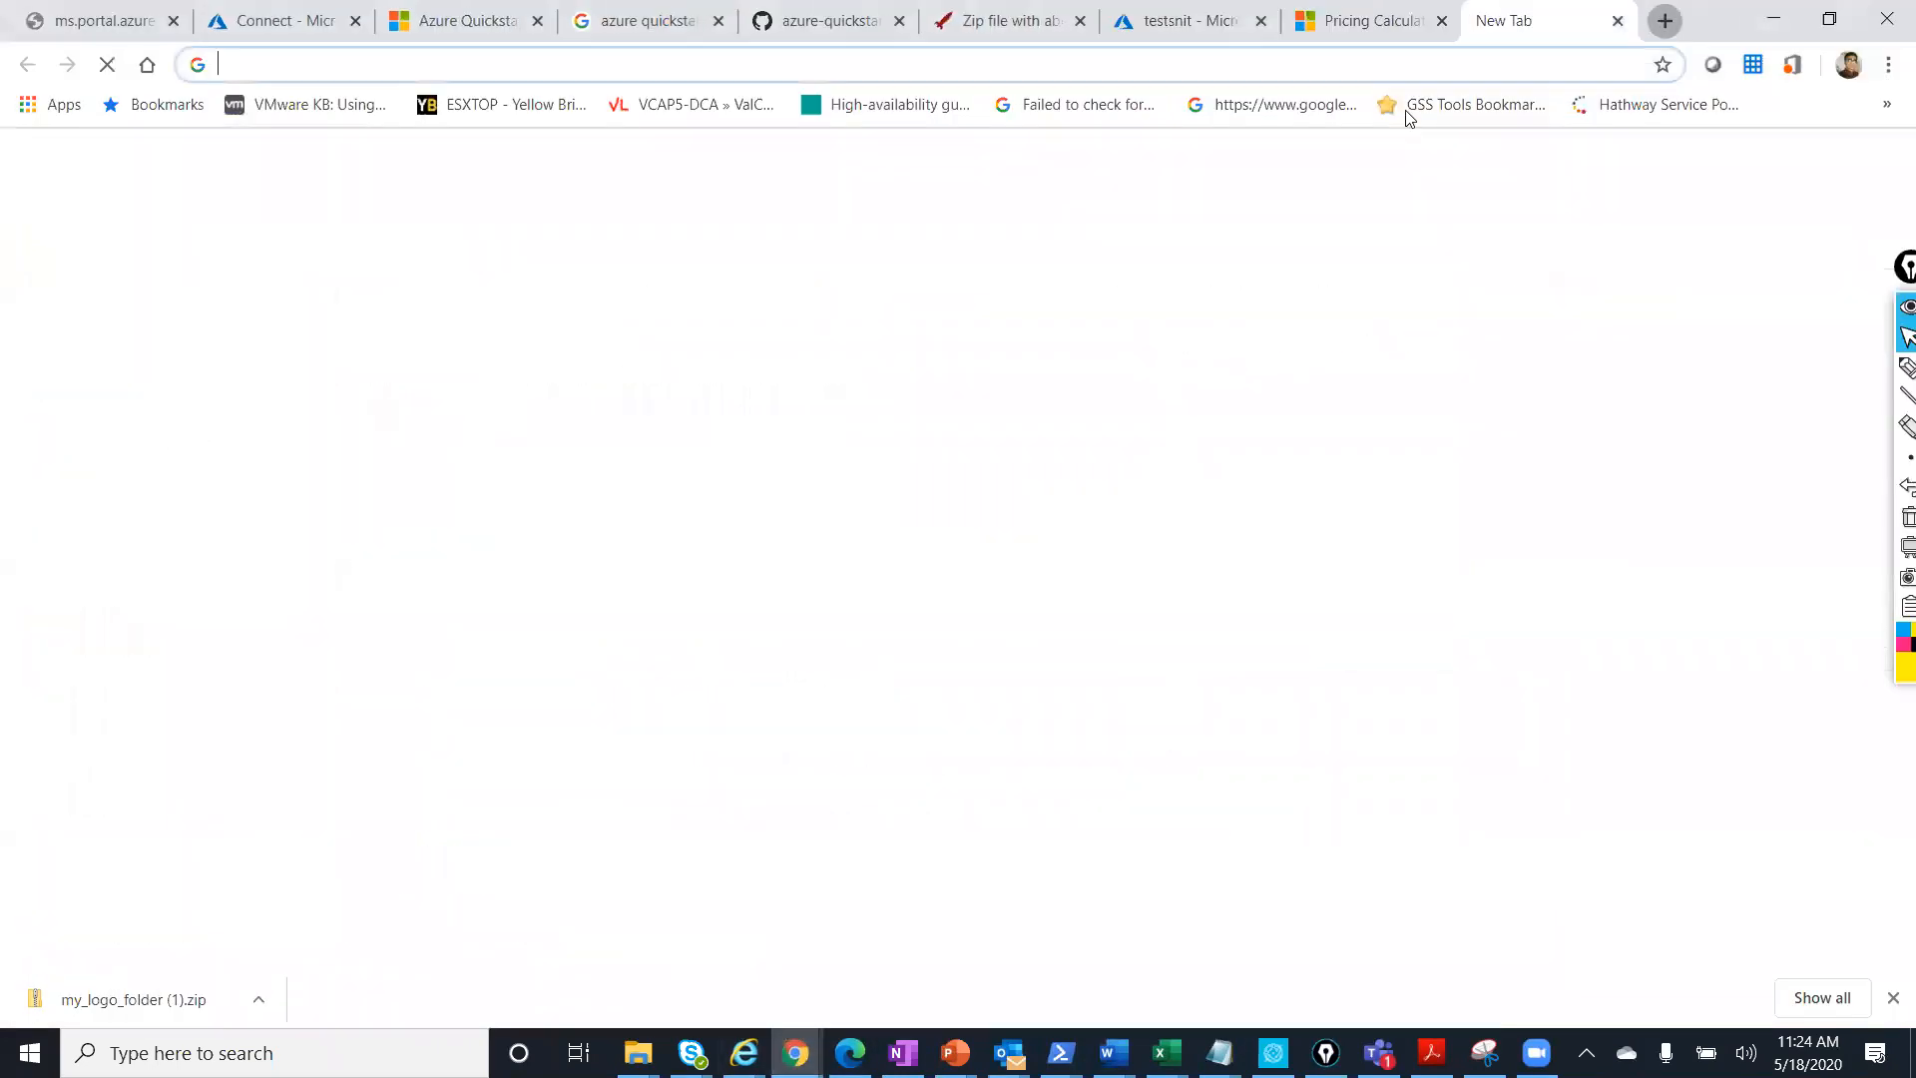
{"action": "type", "text": "creat"}
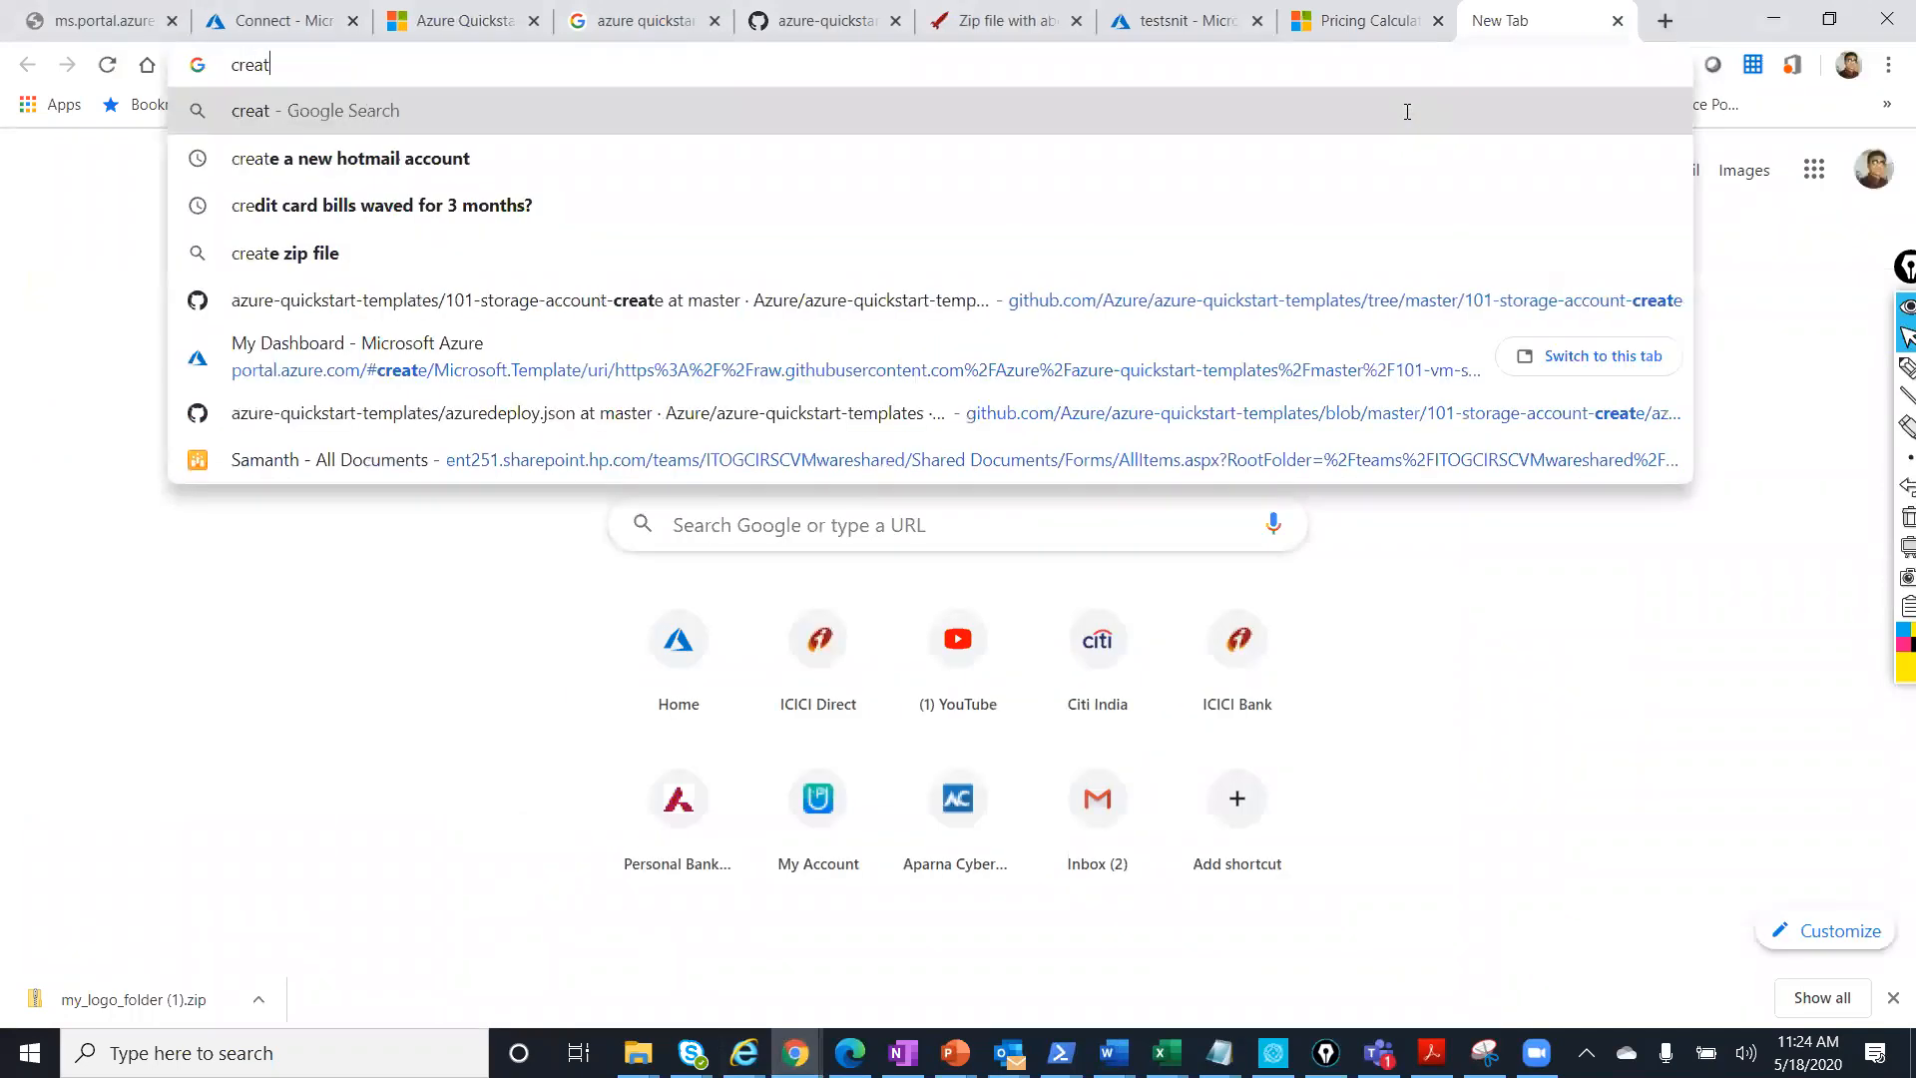
{"action": "type", "text": "e a filesy"}
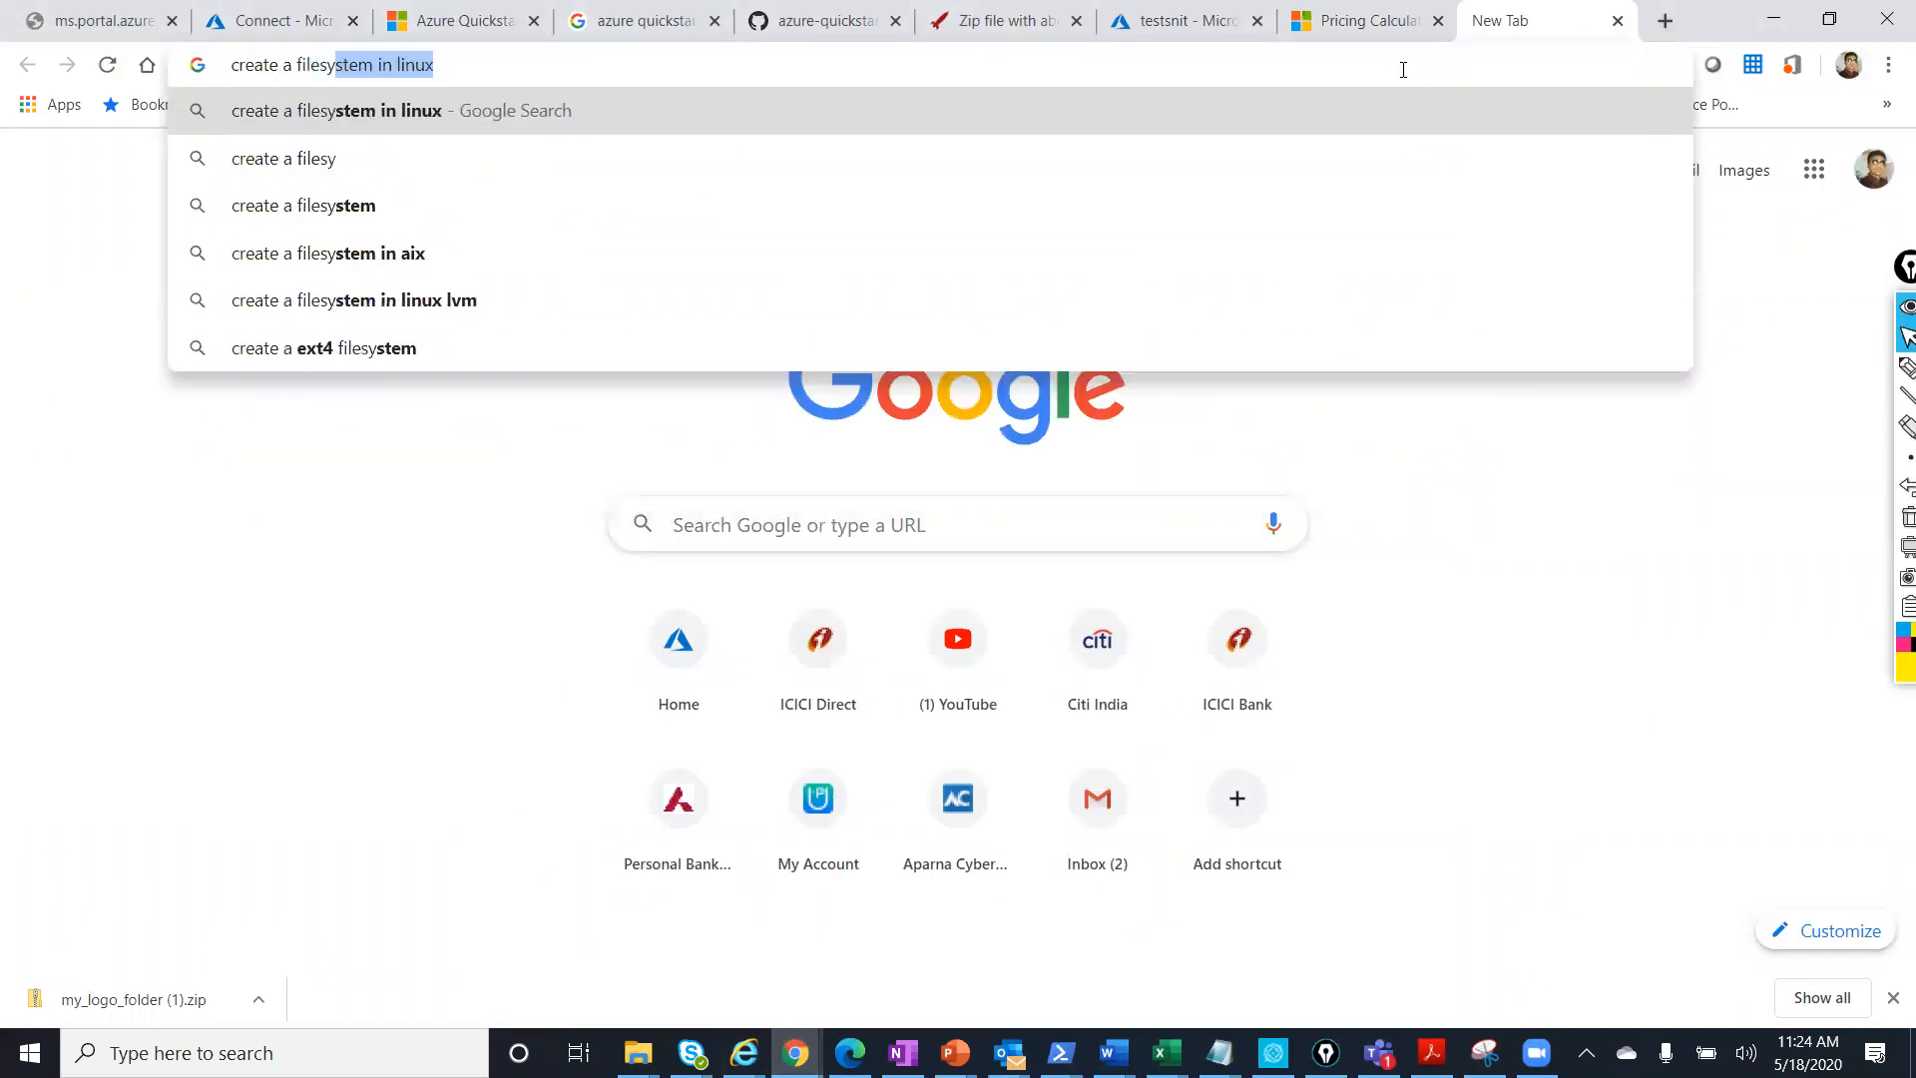
{"action": "type", "text": "nc on azure"}
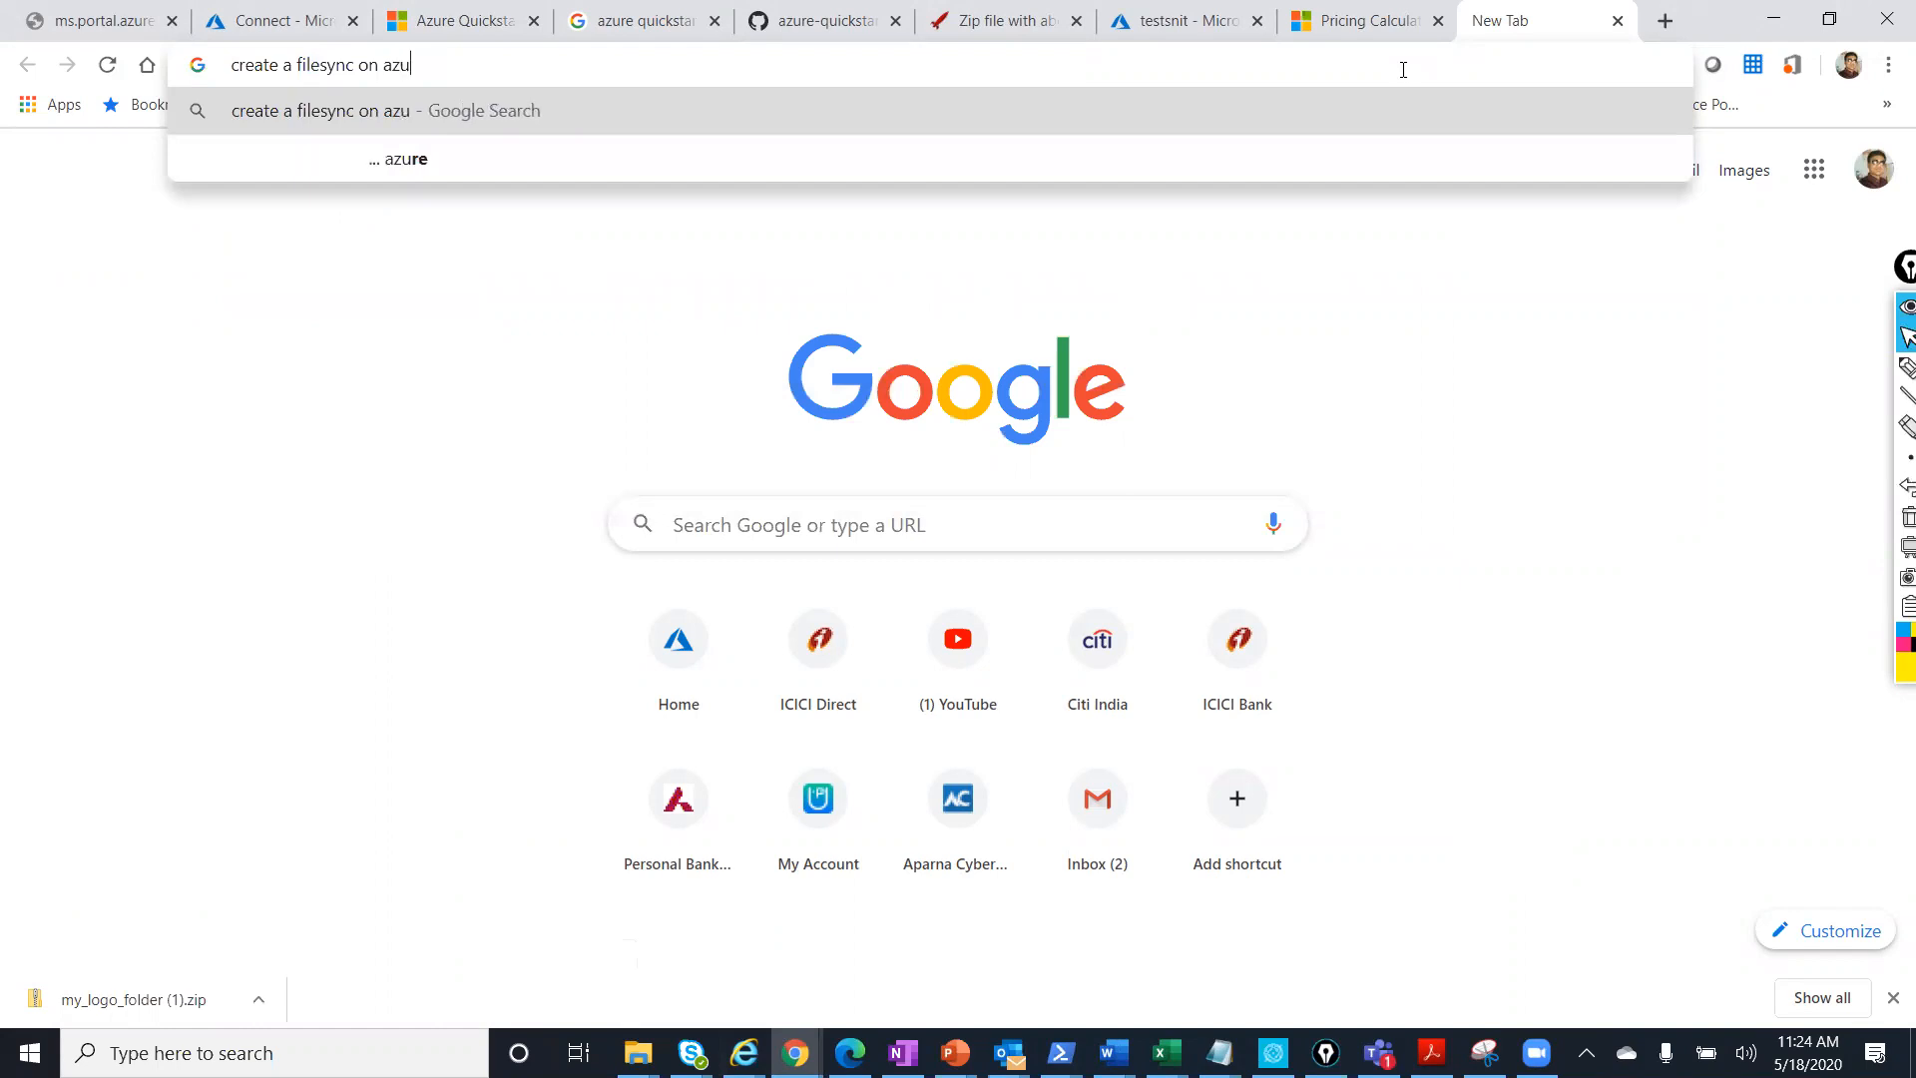
{"action": "key", "text": "Return"}
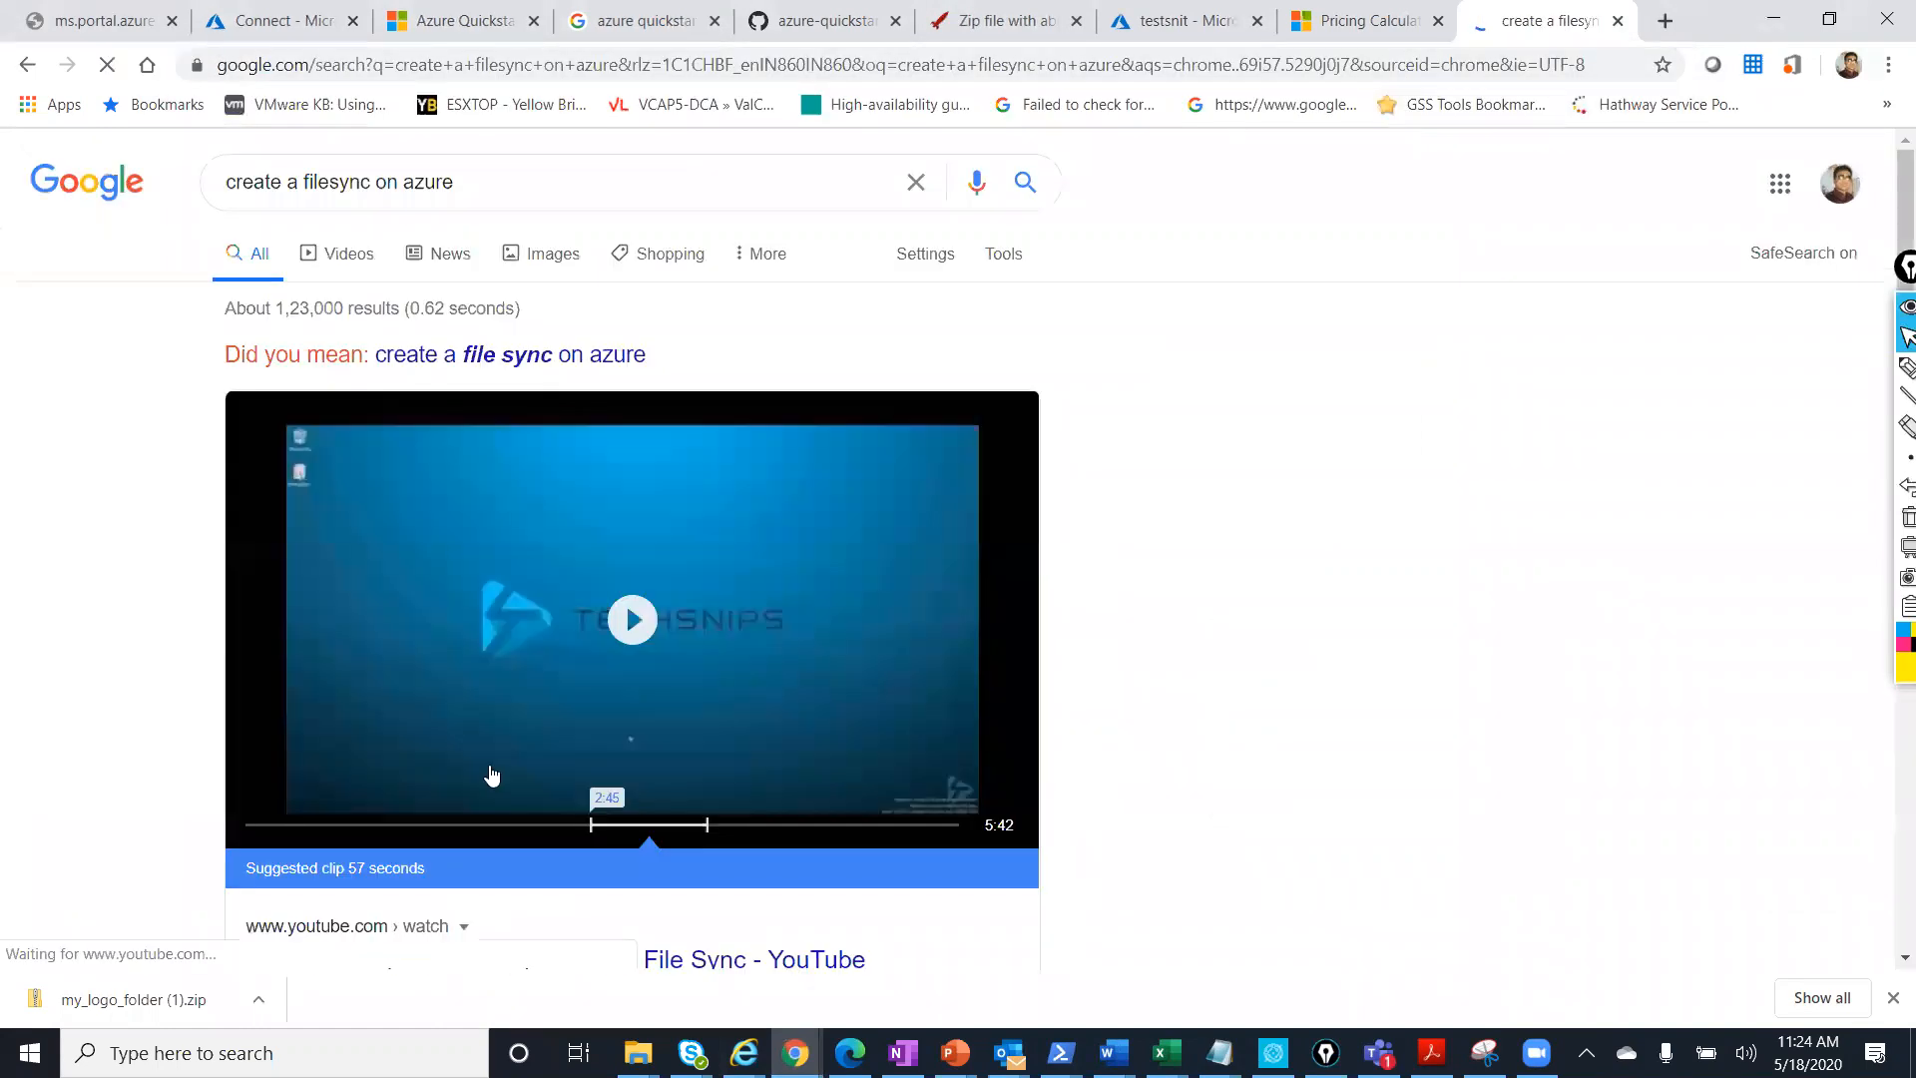
{"action": "scroll", "coordinate": [505, 522], "scroll_direction": "down", "scroll_amount": 4}
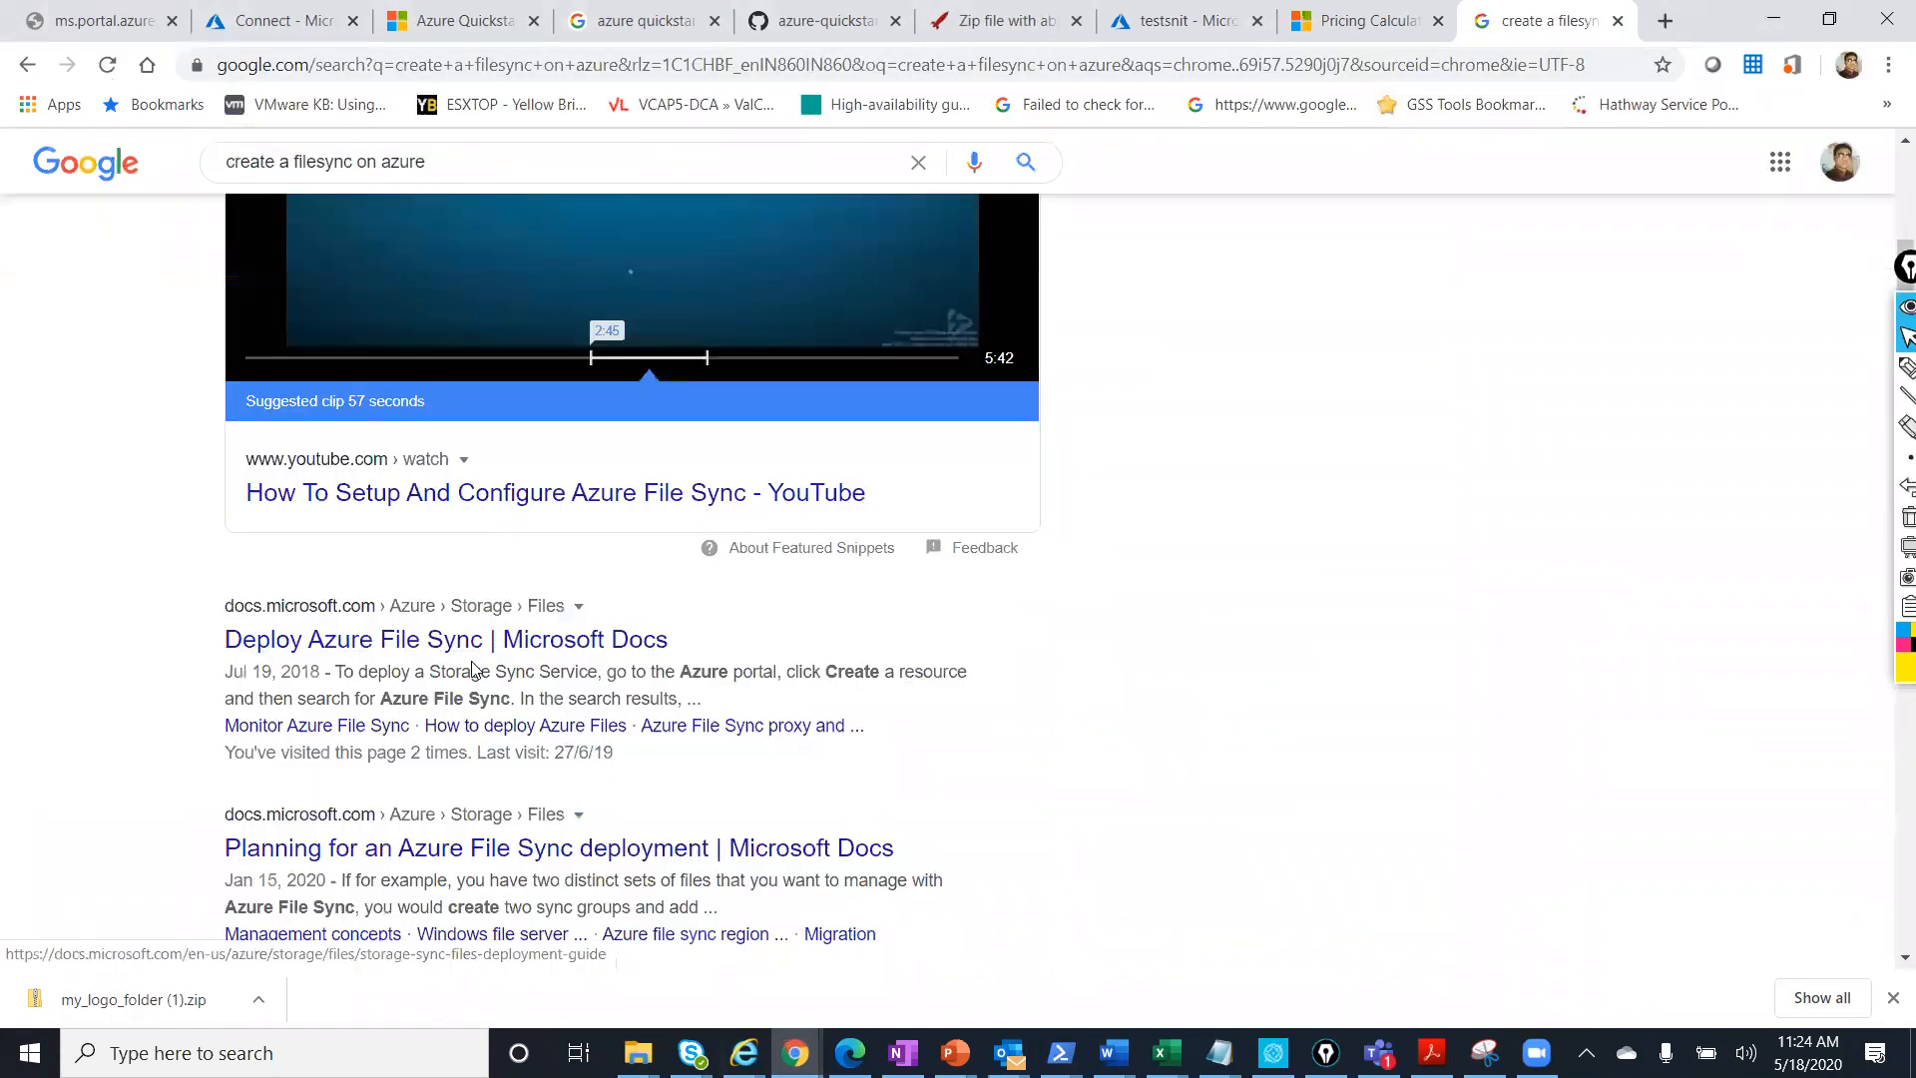
{"action": "left_click", "coordinate": [486, 630]}
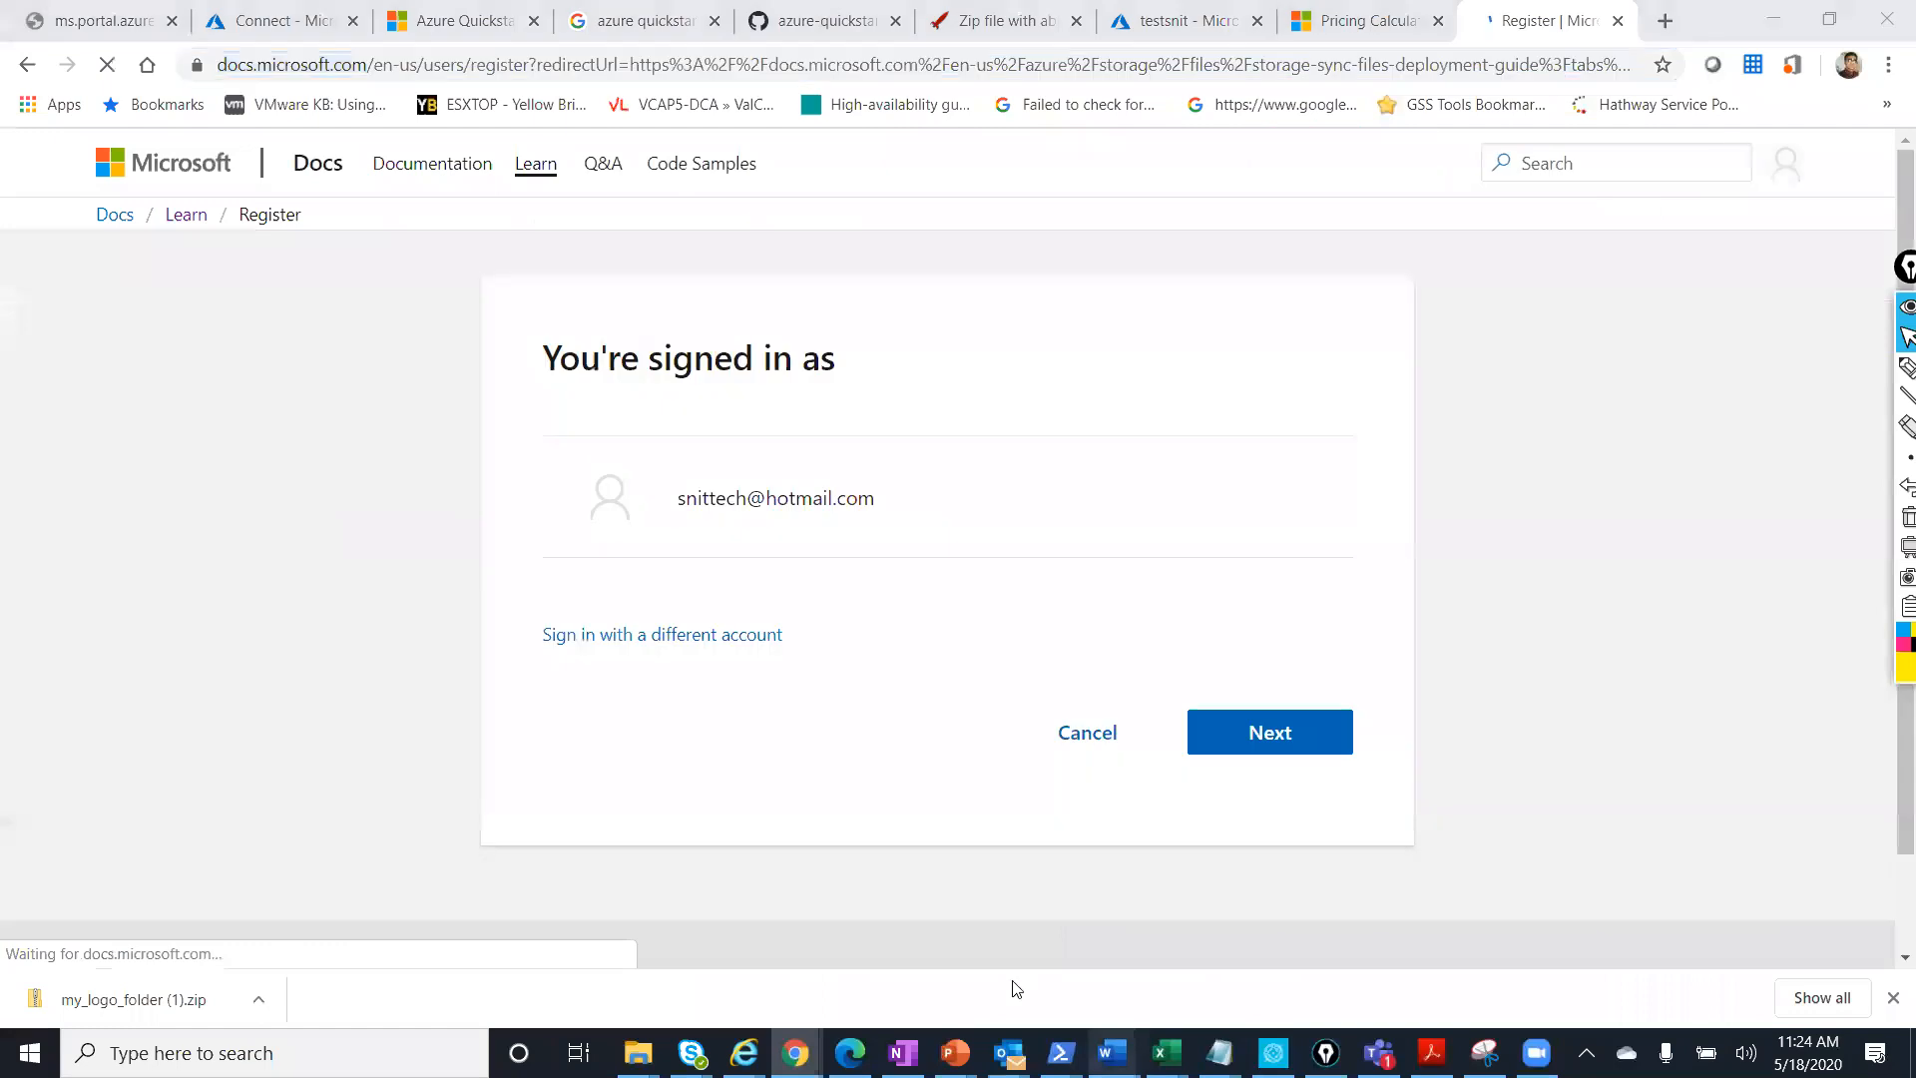
Return to the Portal to login notes in Word.
{"action": "mouse_move", "coordinate": [1112, 1052]}
{"action": "mouse_move", "coordinate": [775, 970]}
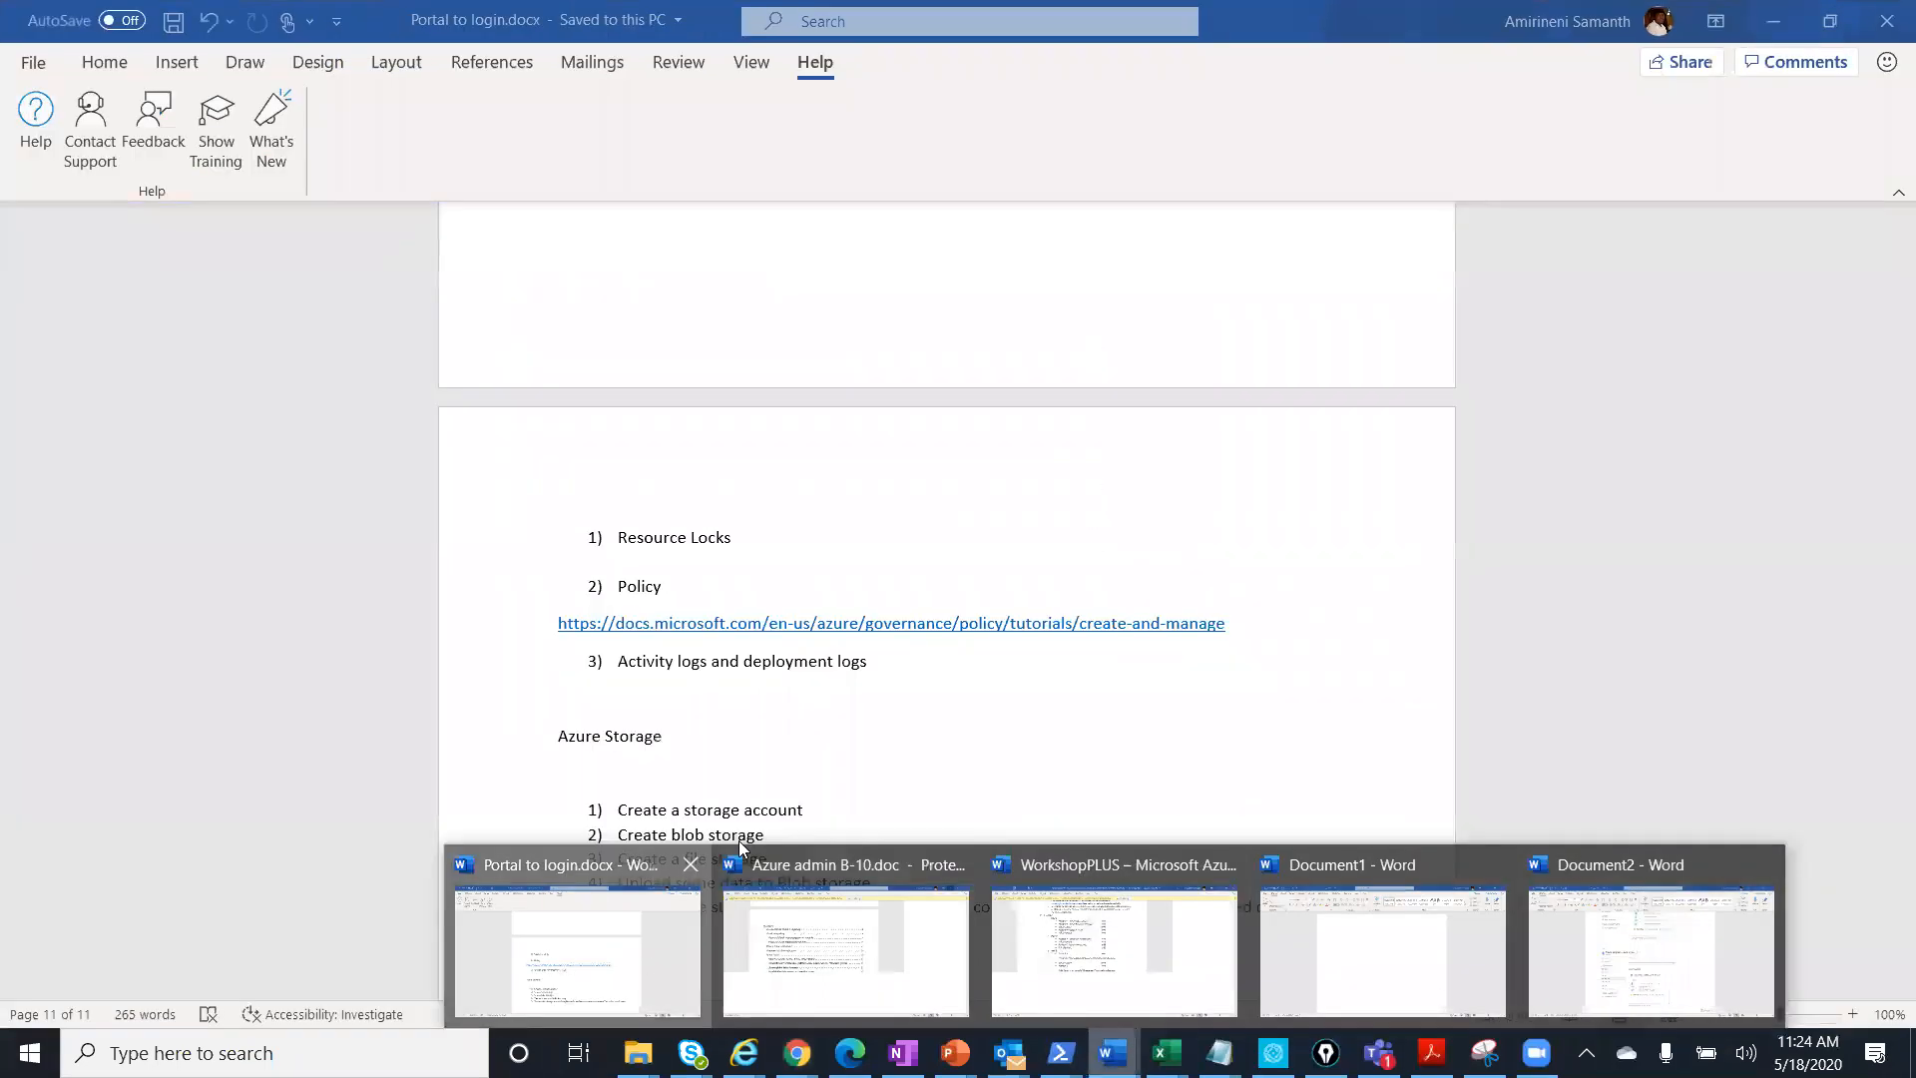
{"action": "left_click", "coordinate": [569, 960]}
Paste the Deploy Azure File Sync docs link below task 5 and save the notes.
{"action": "left_click", "coordinate": [1415, 911]}
{"action": "key", "text": "Return"}
{"action": "key", "text": "Return"}
{"action": "type", "text": "https://docs.microsoft.com/en-us/azure/storage/files/storage-sync-files-deployment-guide?tabs=azure-portal"}
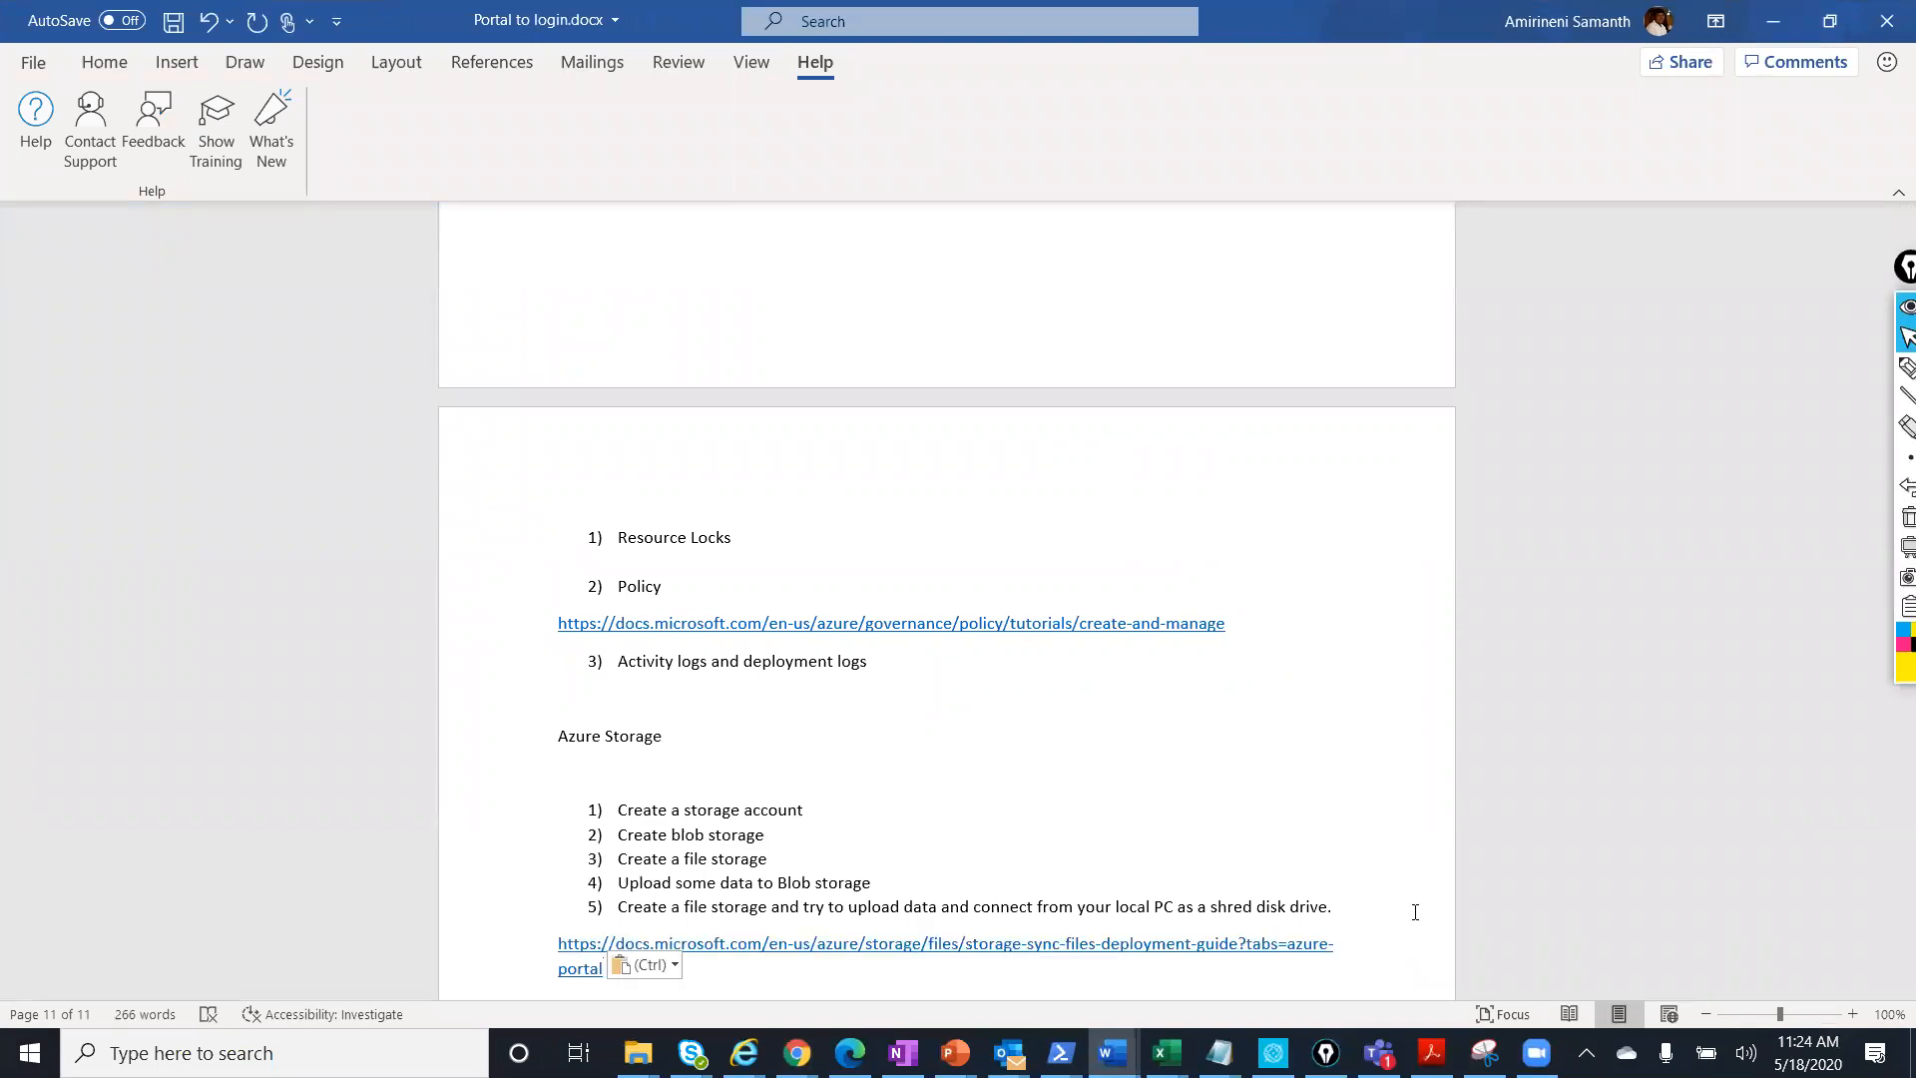
{"action": "key", "text": "Return"}
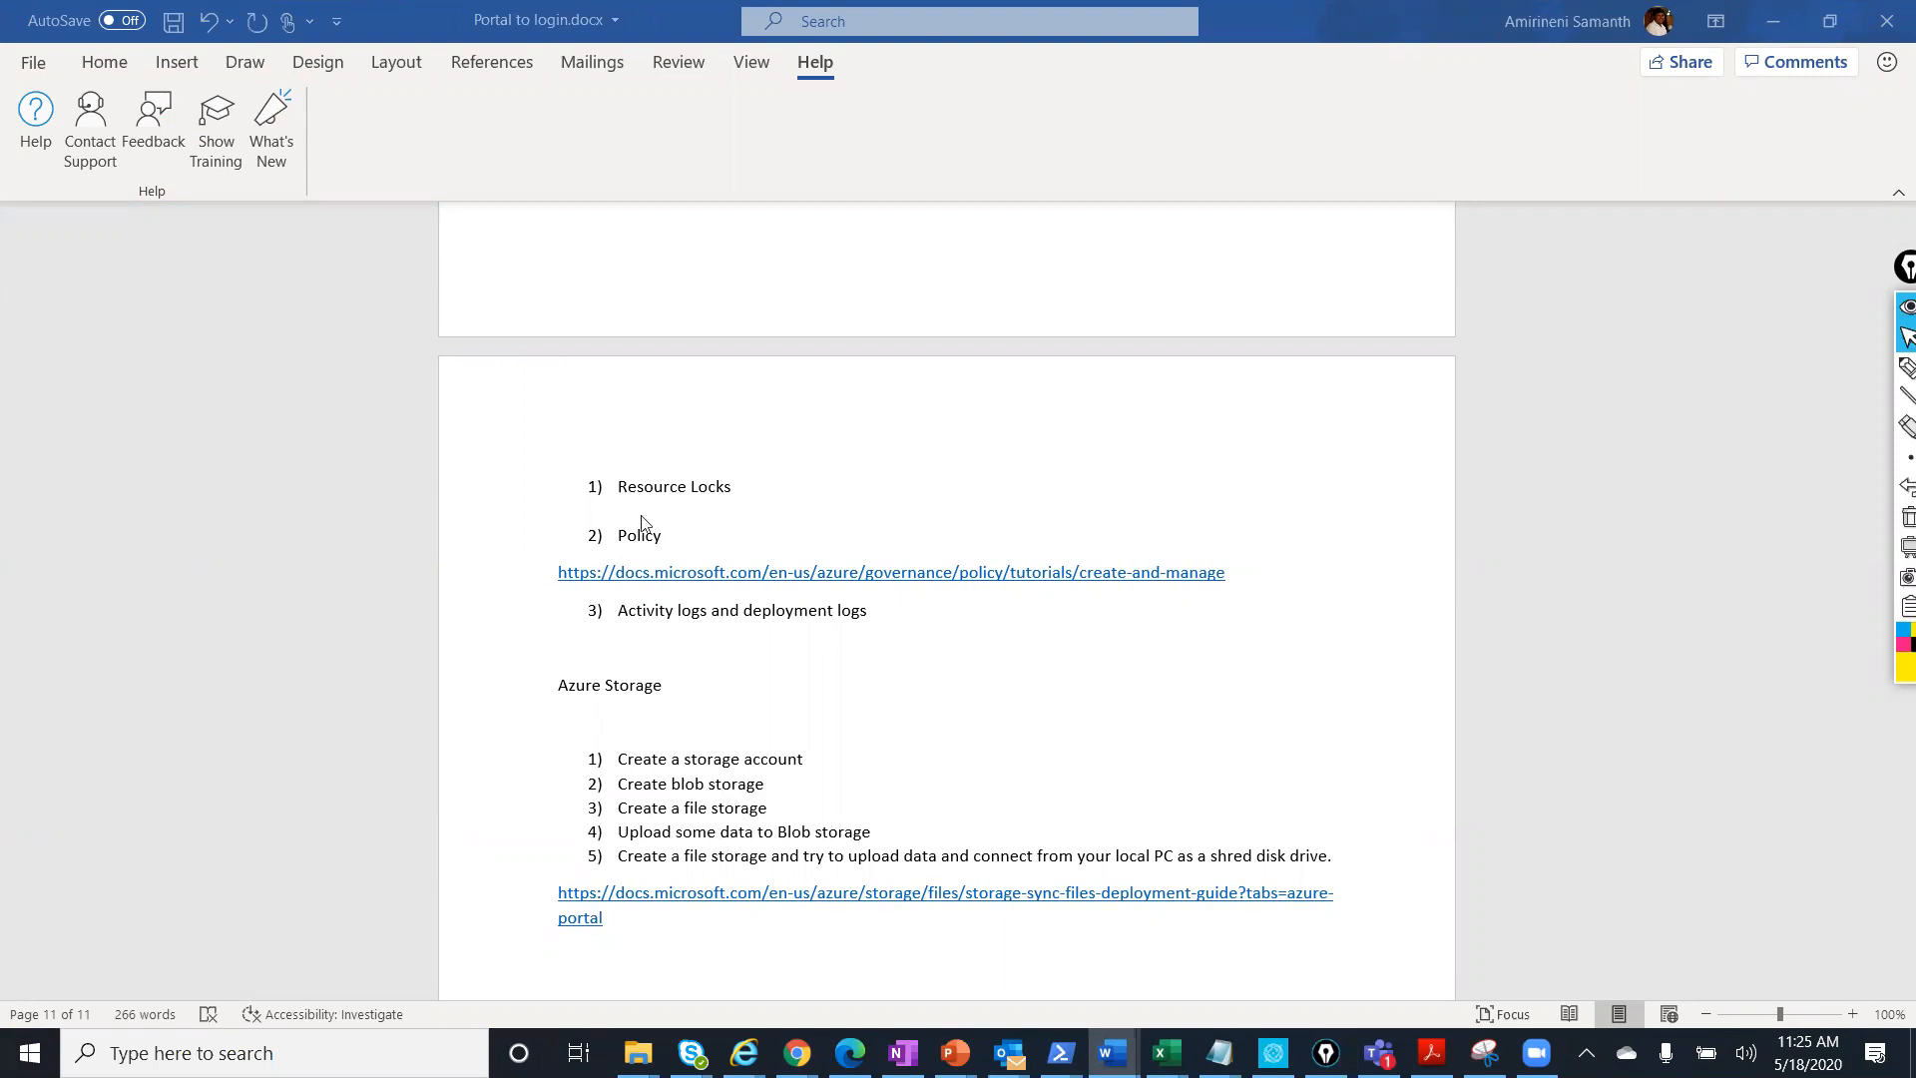
{"action": "left_click", "coordinate": [34, 63]}
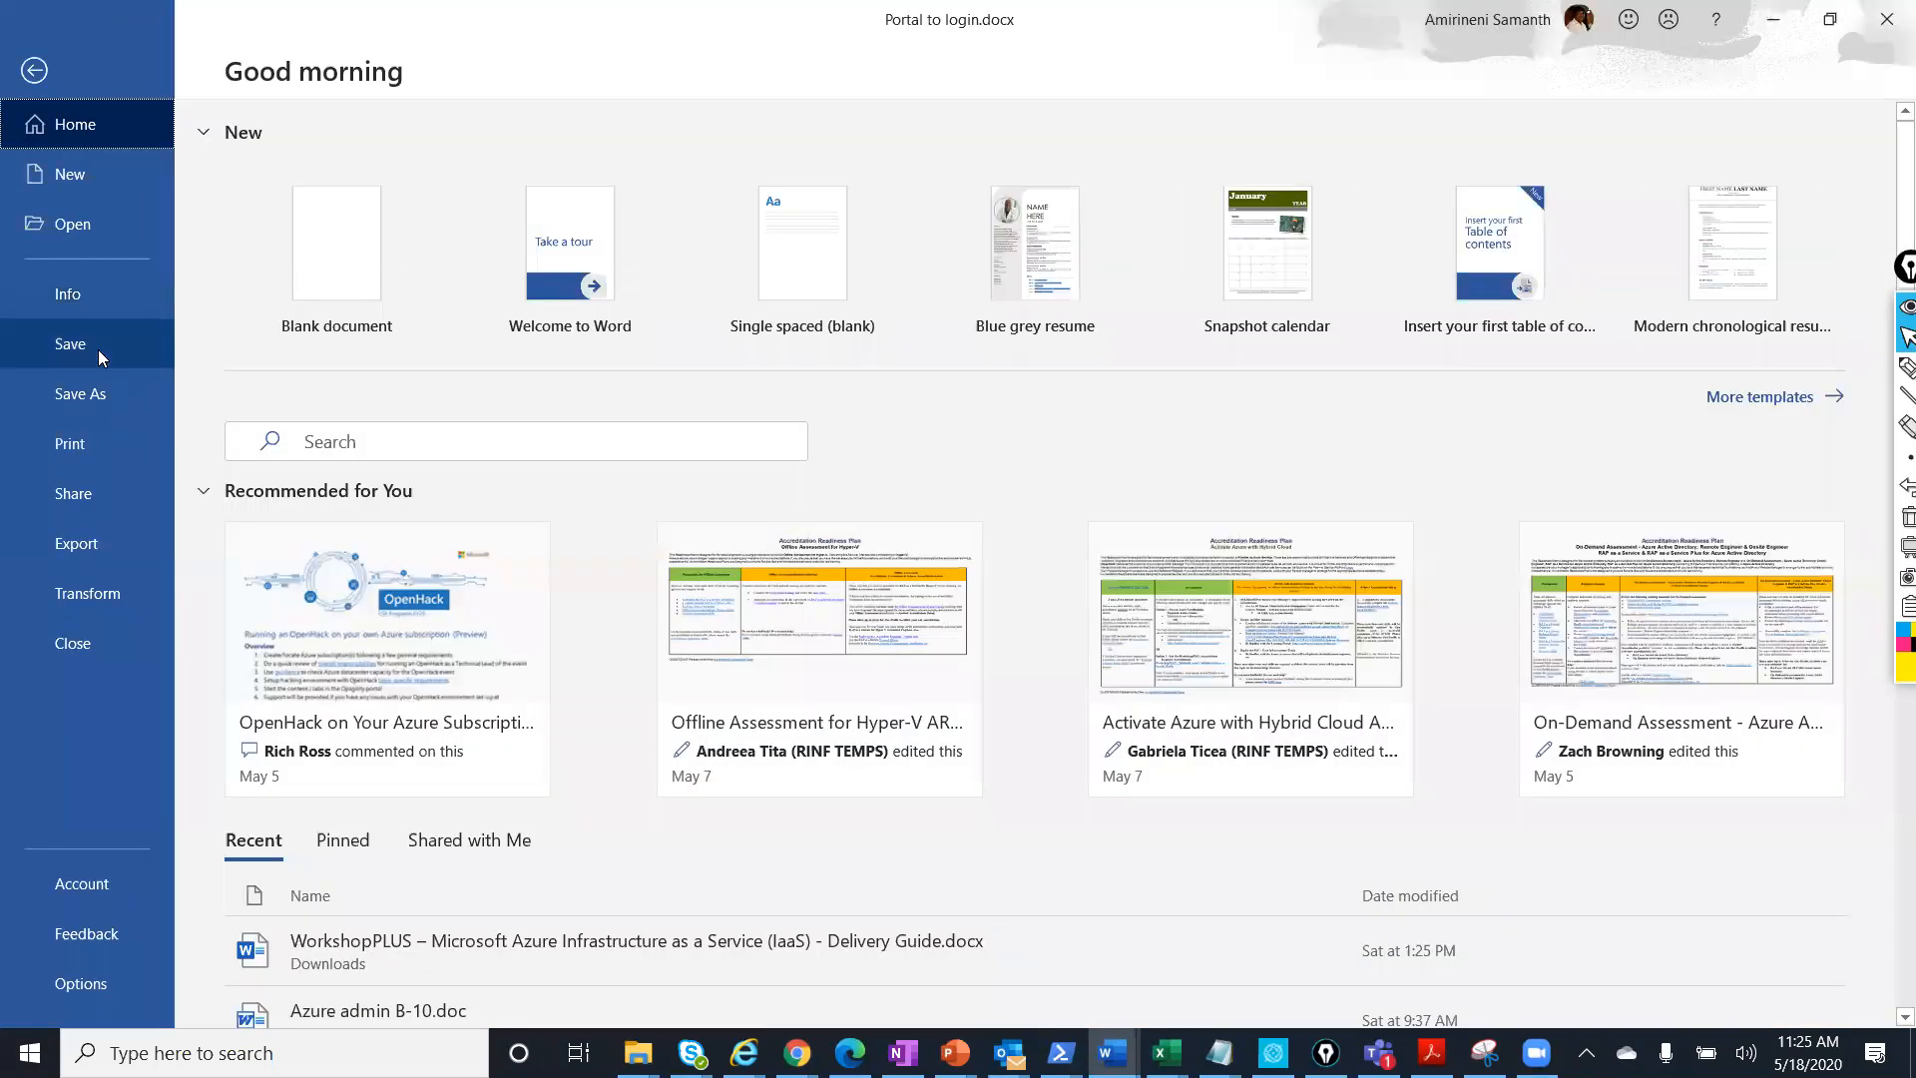
{"action": "left_click", "coordinate": [98, 349]}
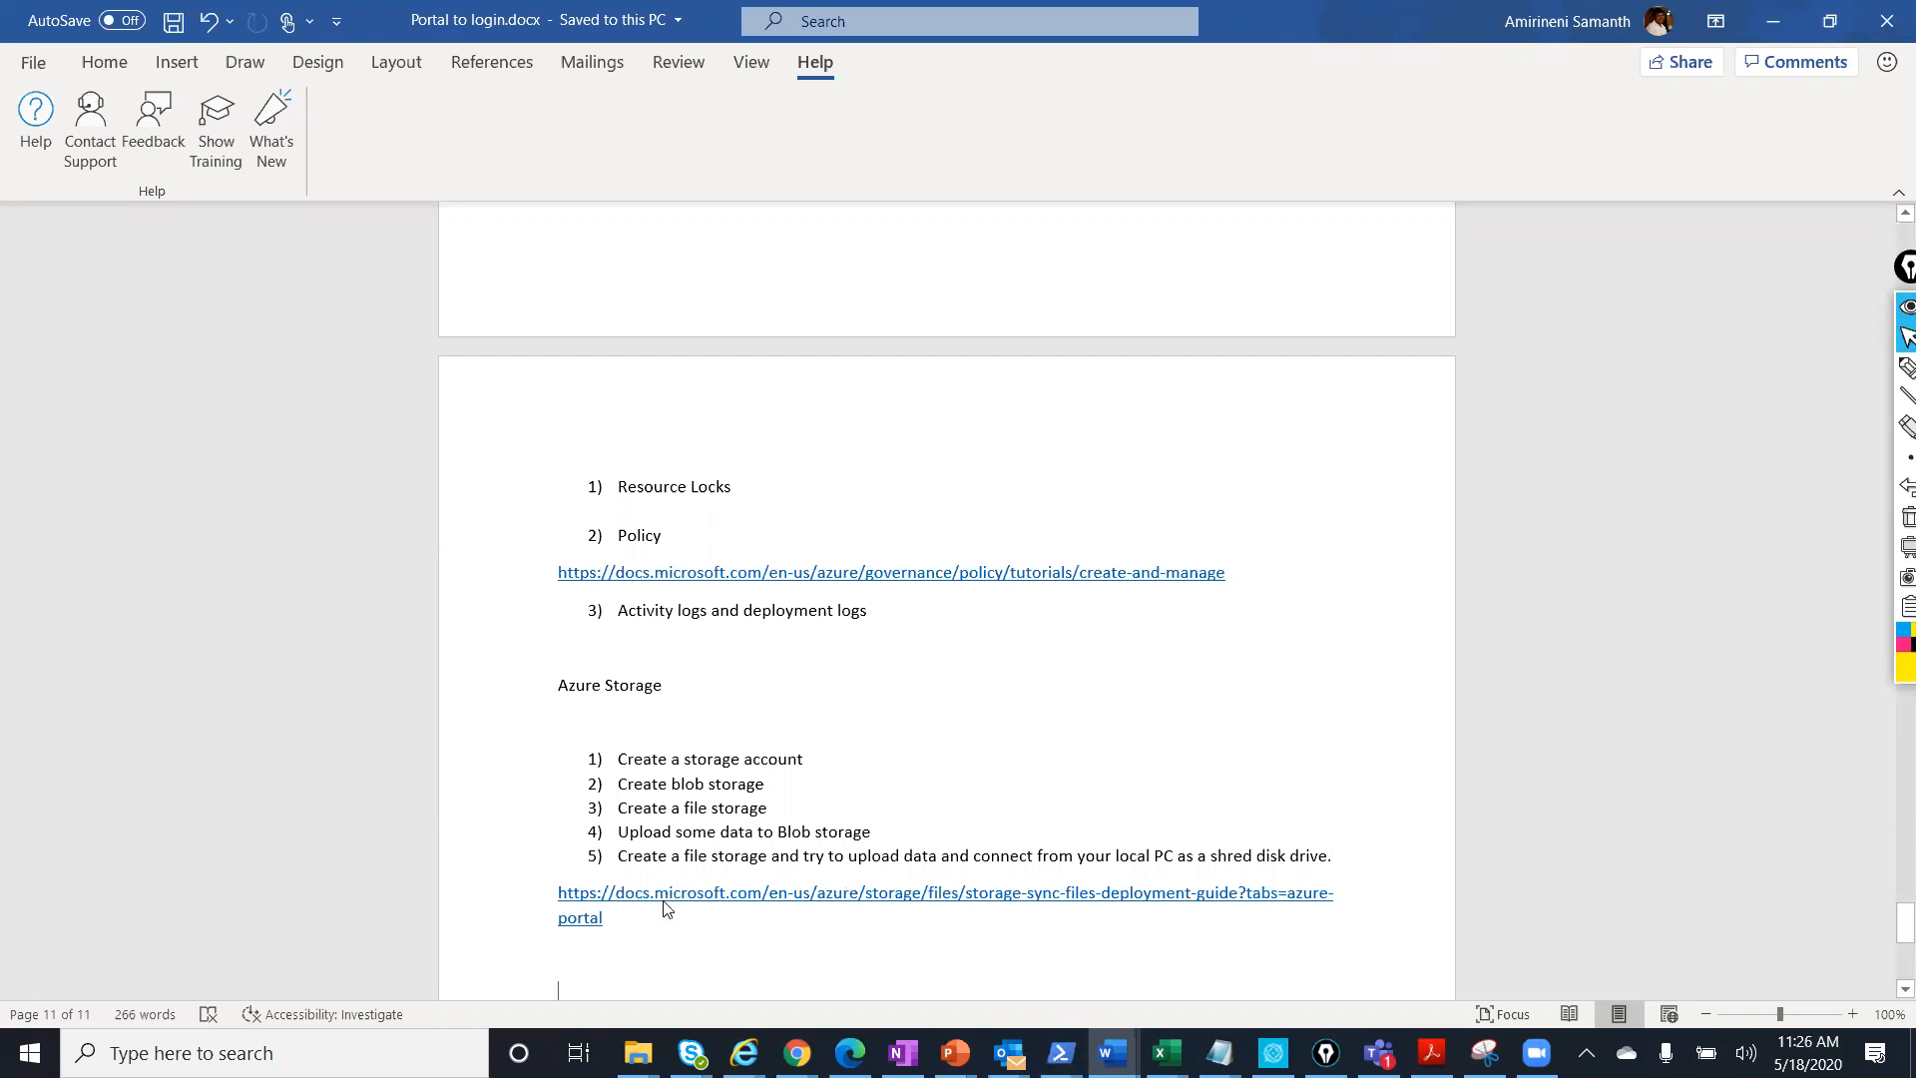
Select the whole Azure Storage section with its tasks and link.
{"action": "left_click_drag", "start_coordinate": [632, 919], "coordinate": [561, 684]}
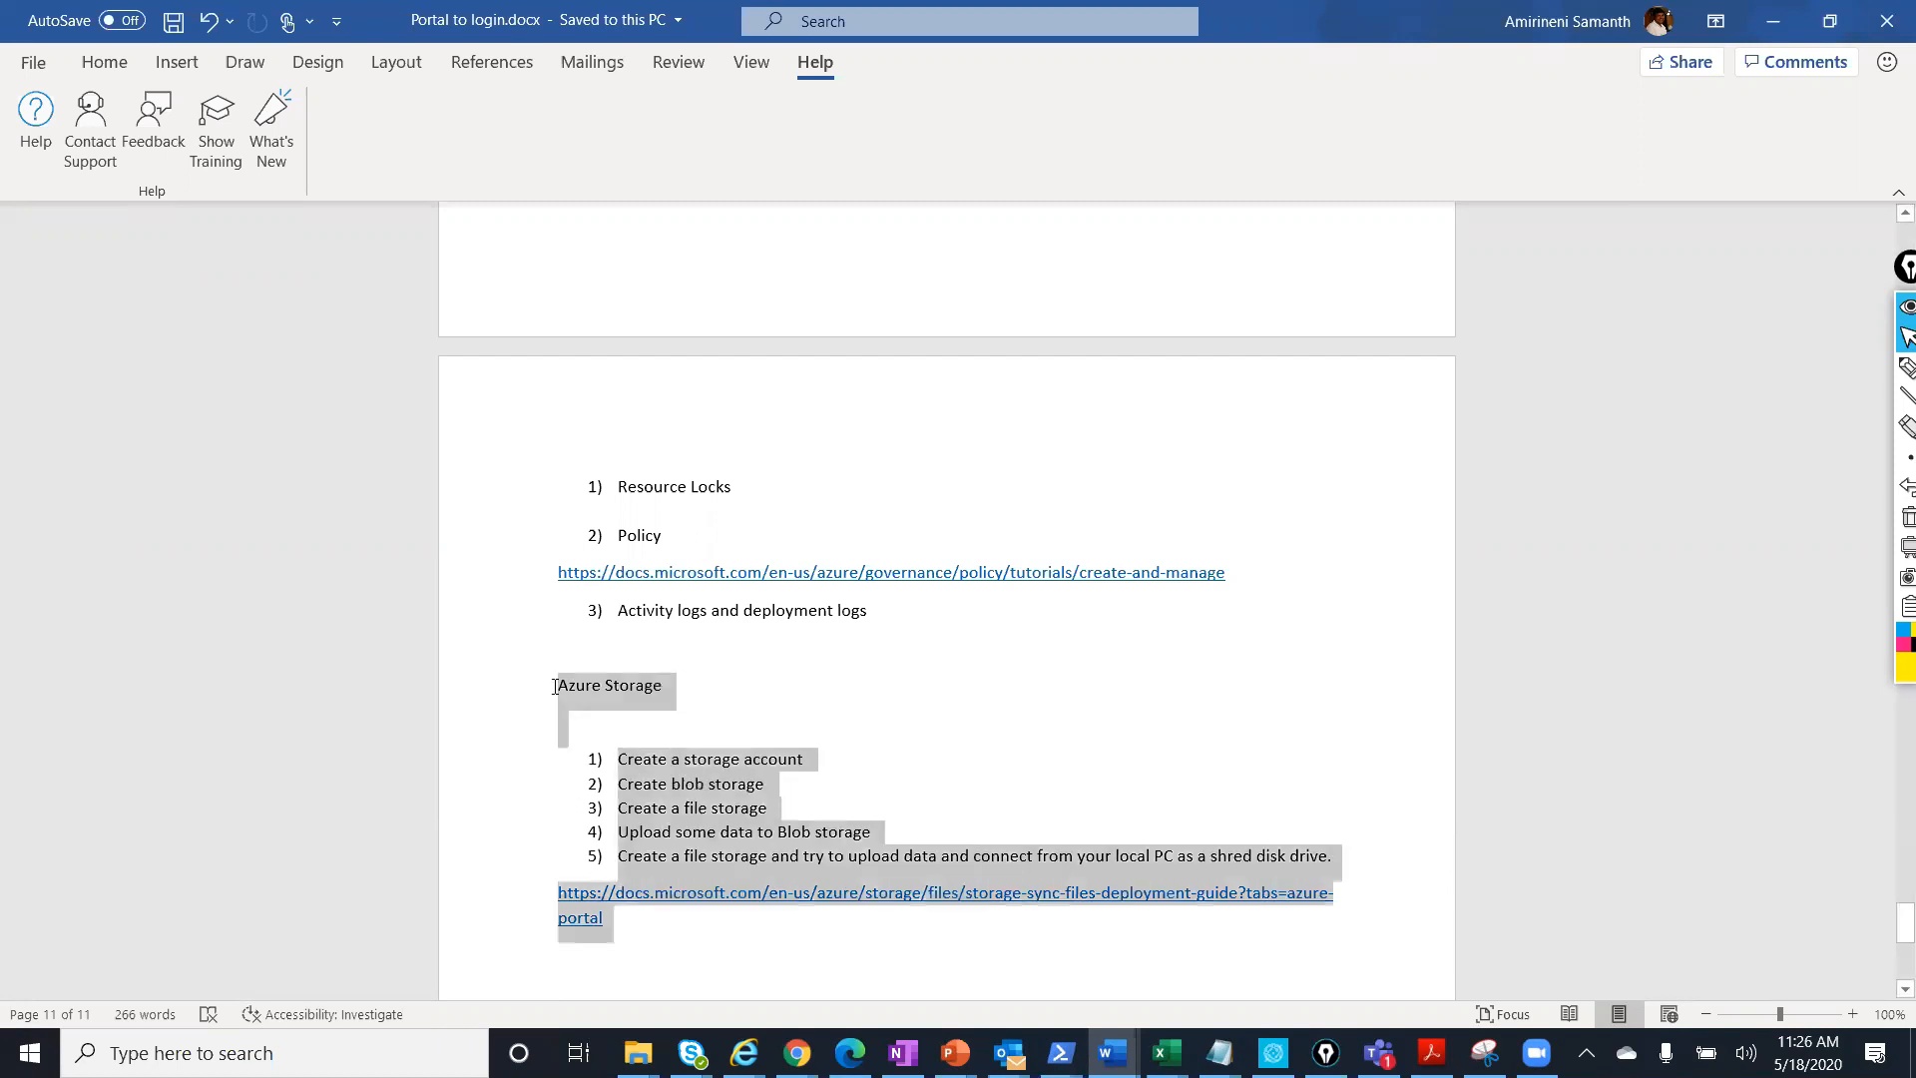
{"action": "left_click", "coordinate": [1103, 727]}
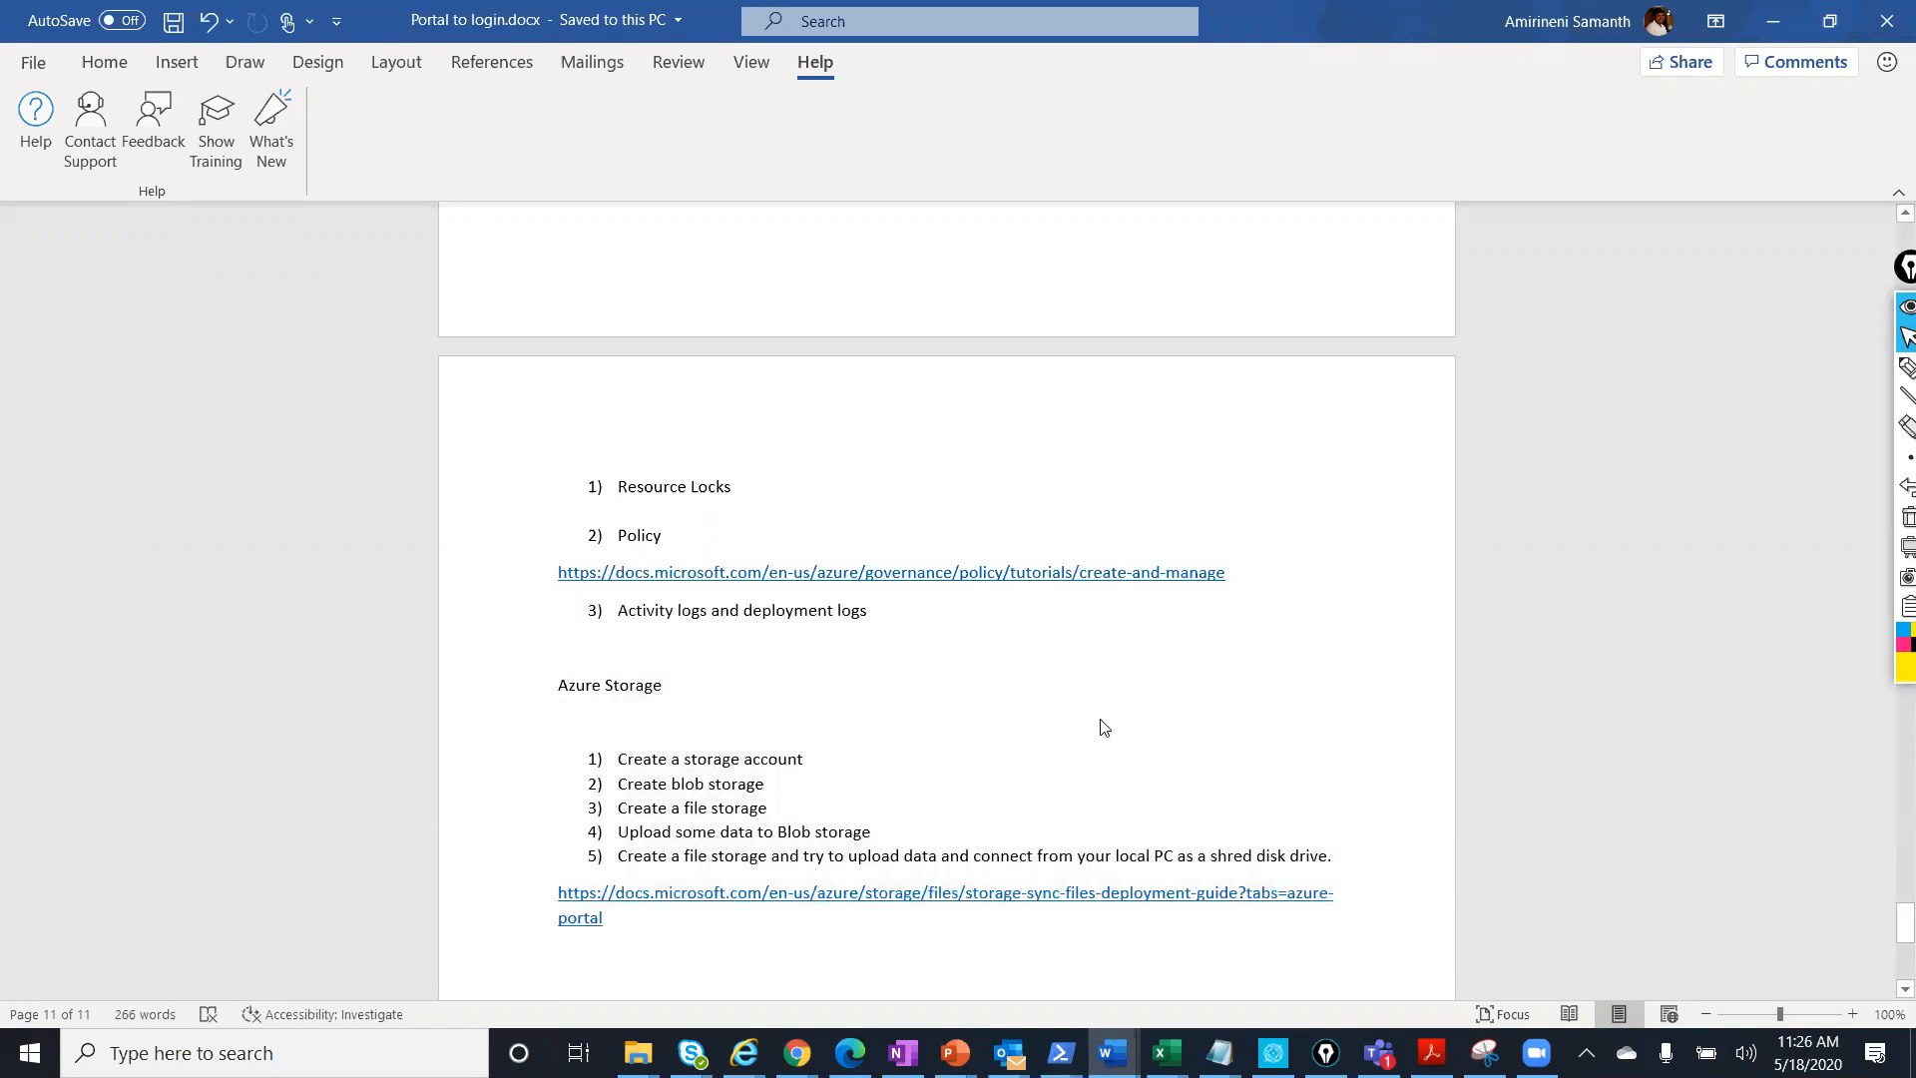
{"action": "left_click_drag", "start_coordinate": [613, 928], "coordinate": [955, 664]}
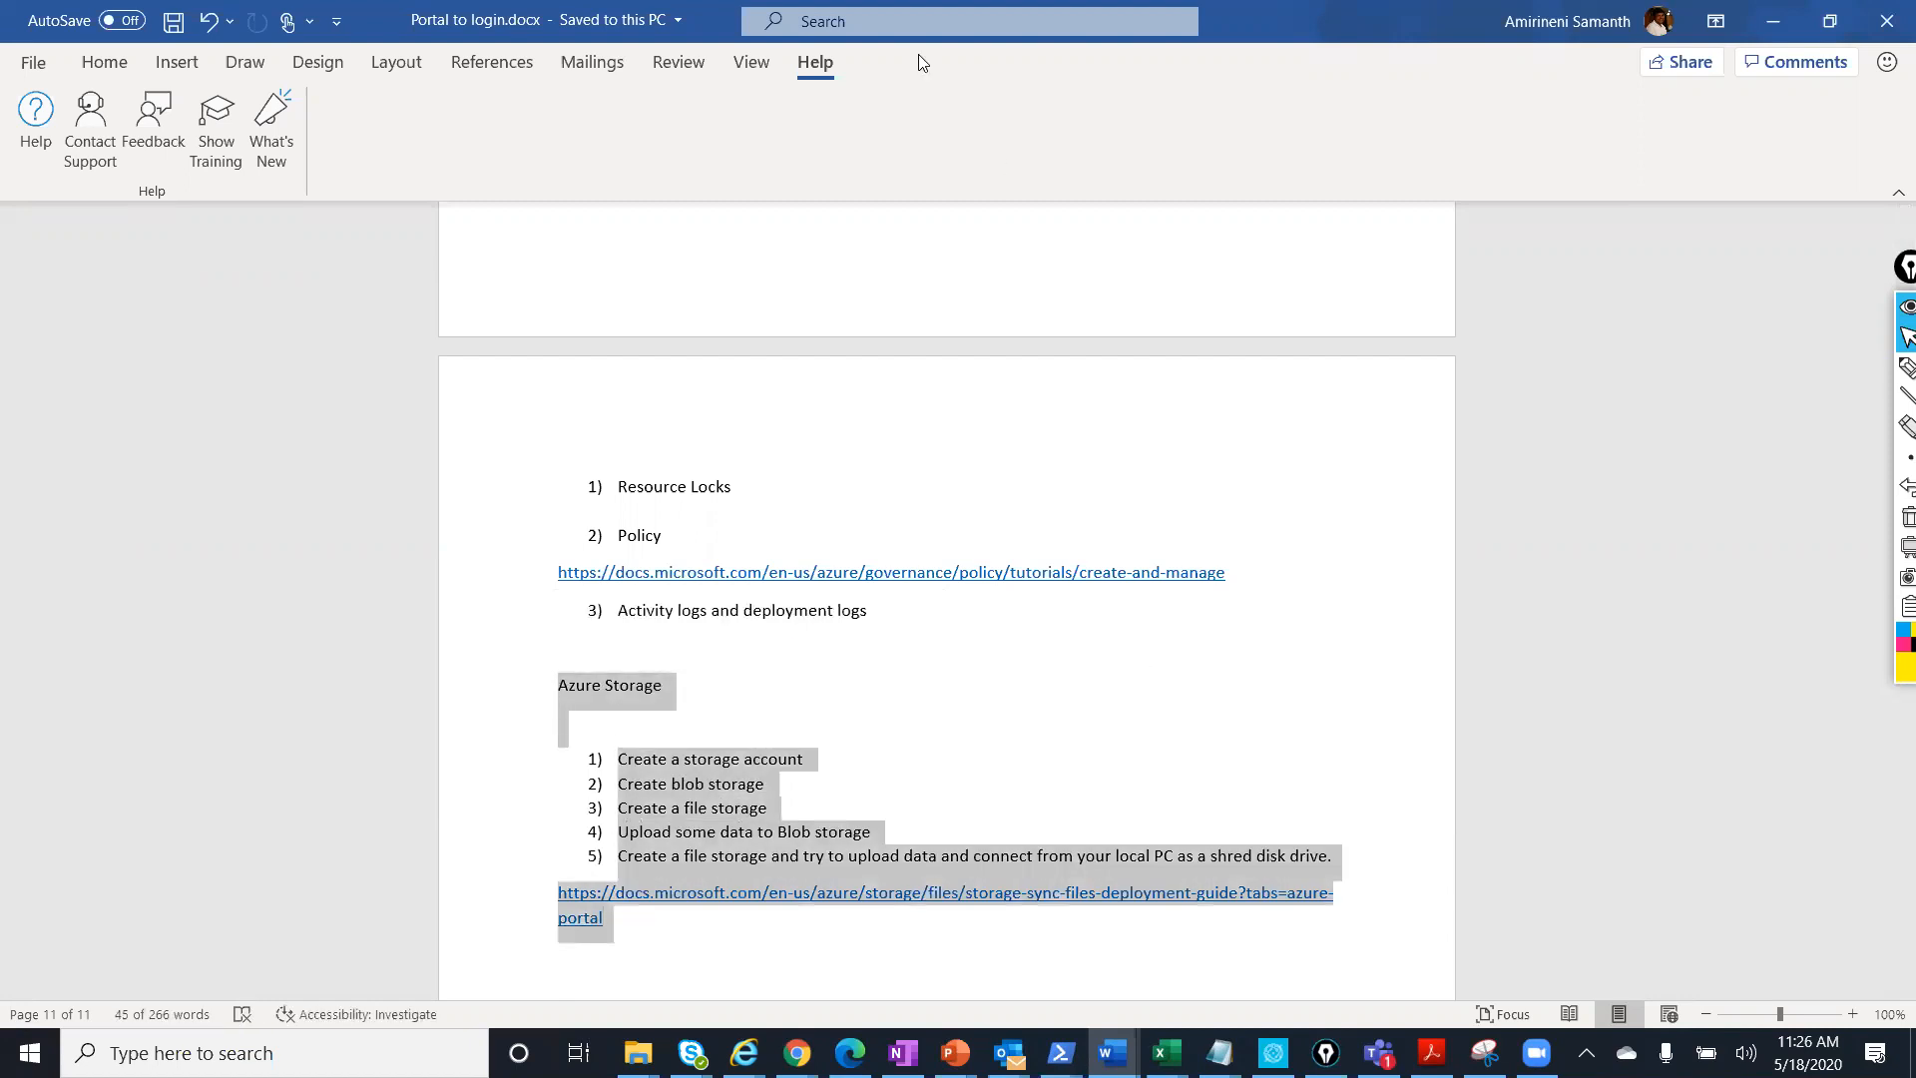